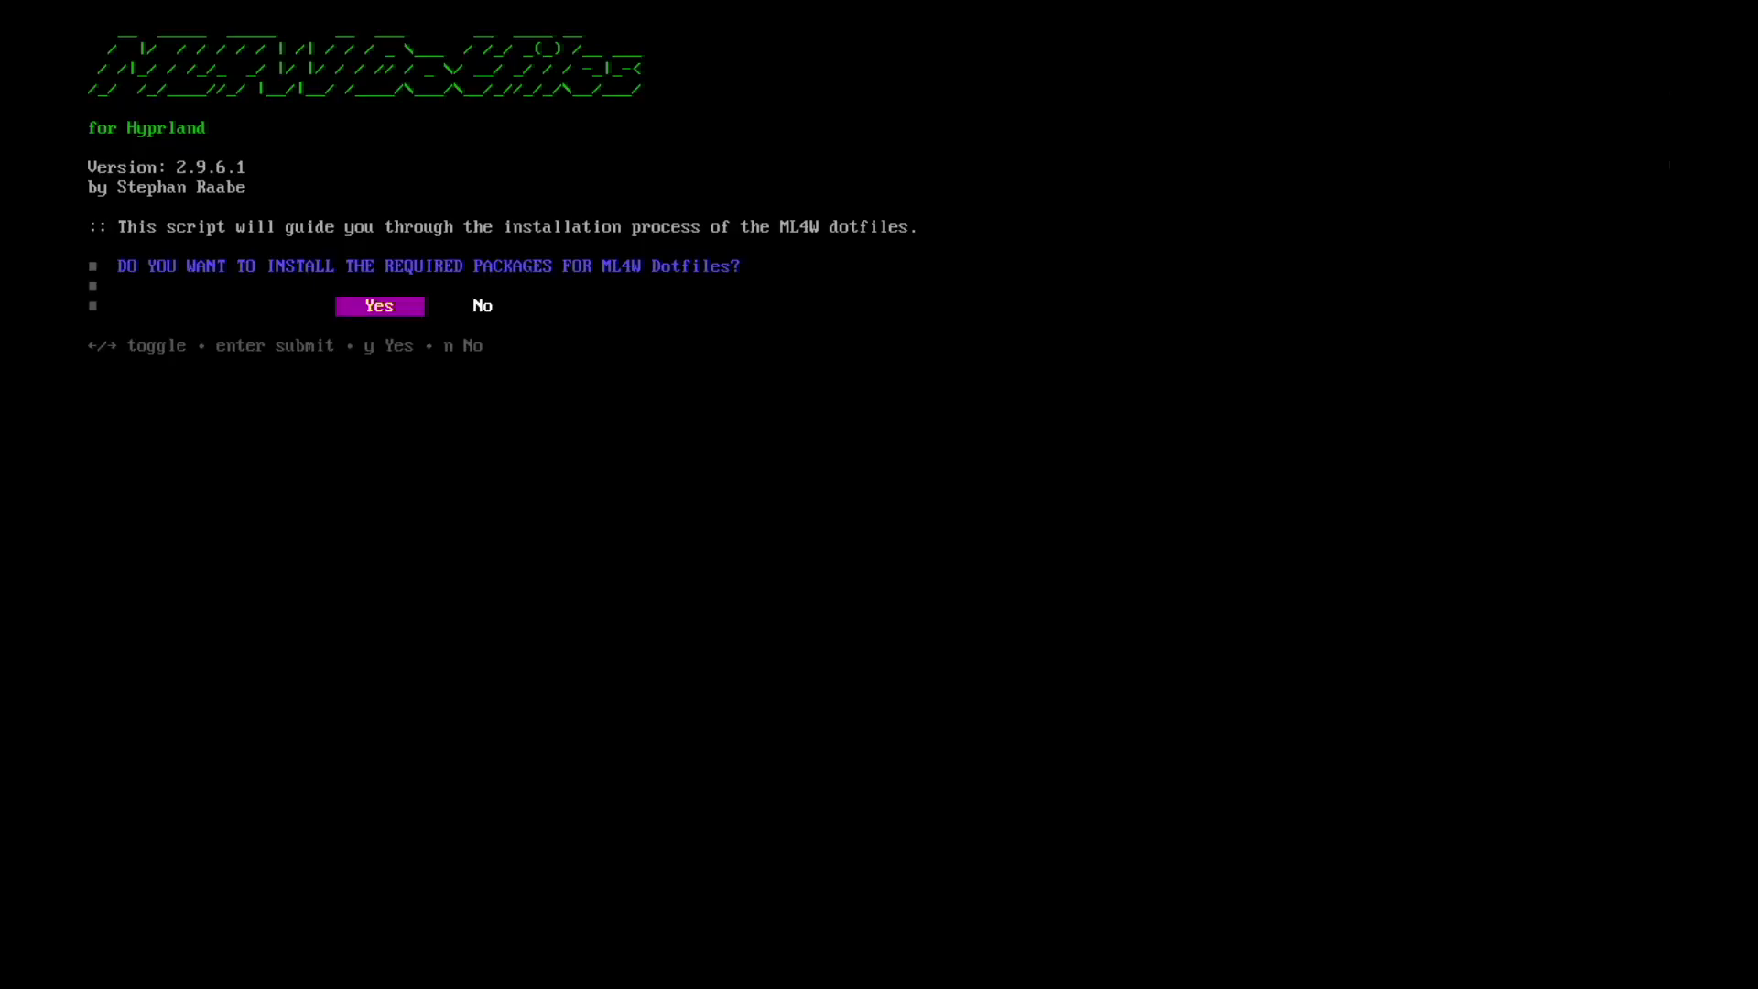
Step: Confirm installing the required ML4W packages and log in to the Hyprland session
key(Return)
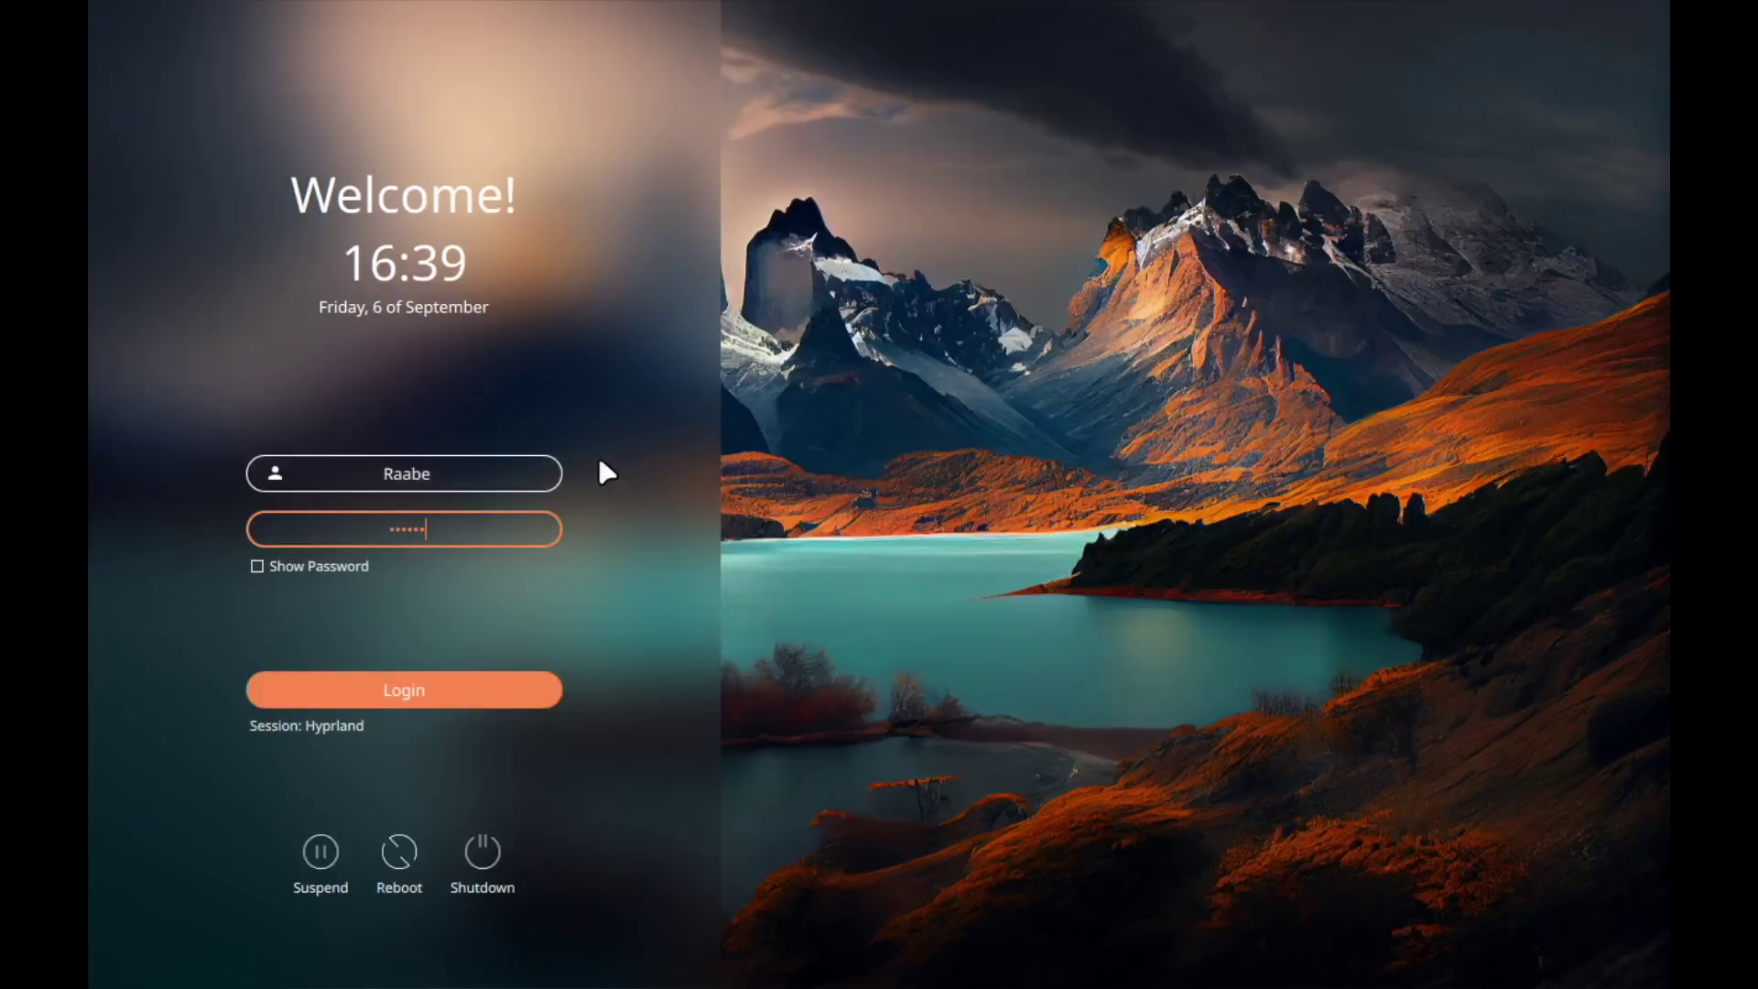
key(Return)
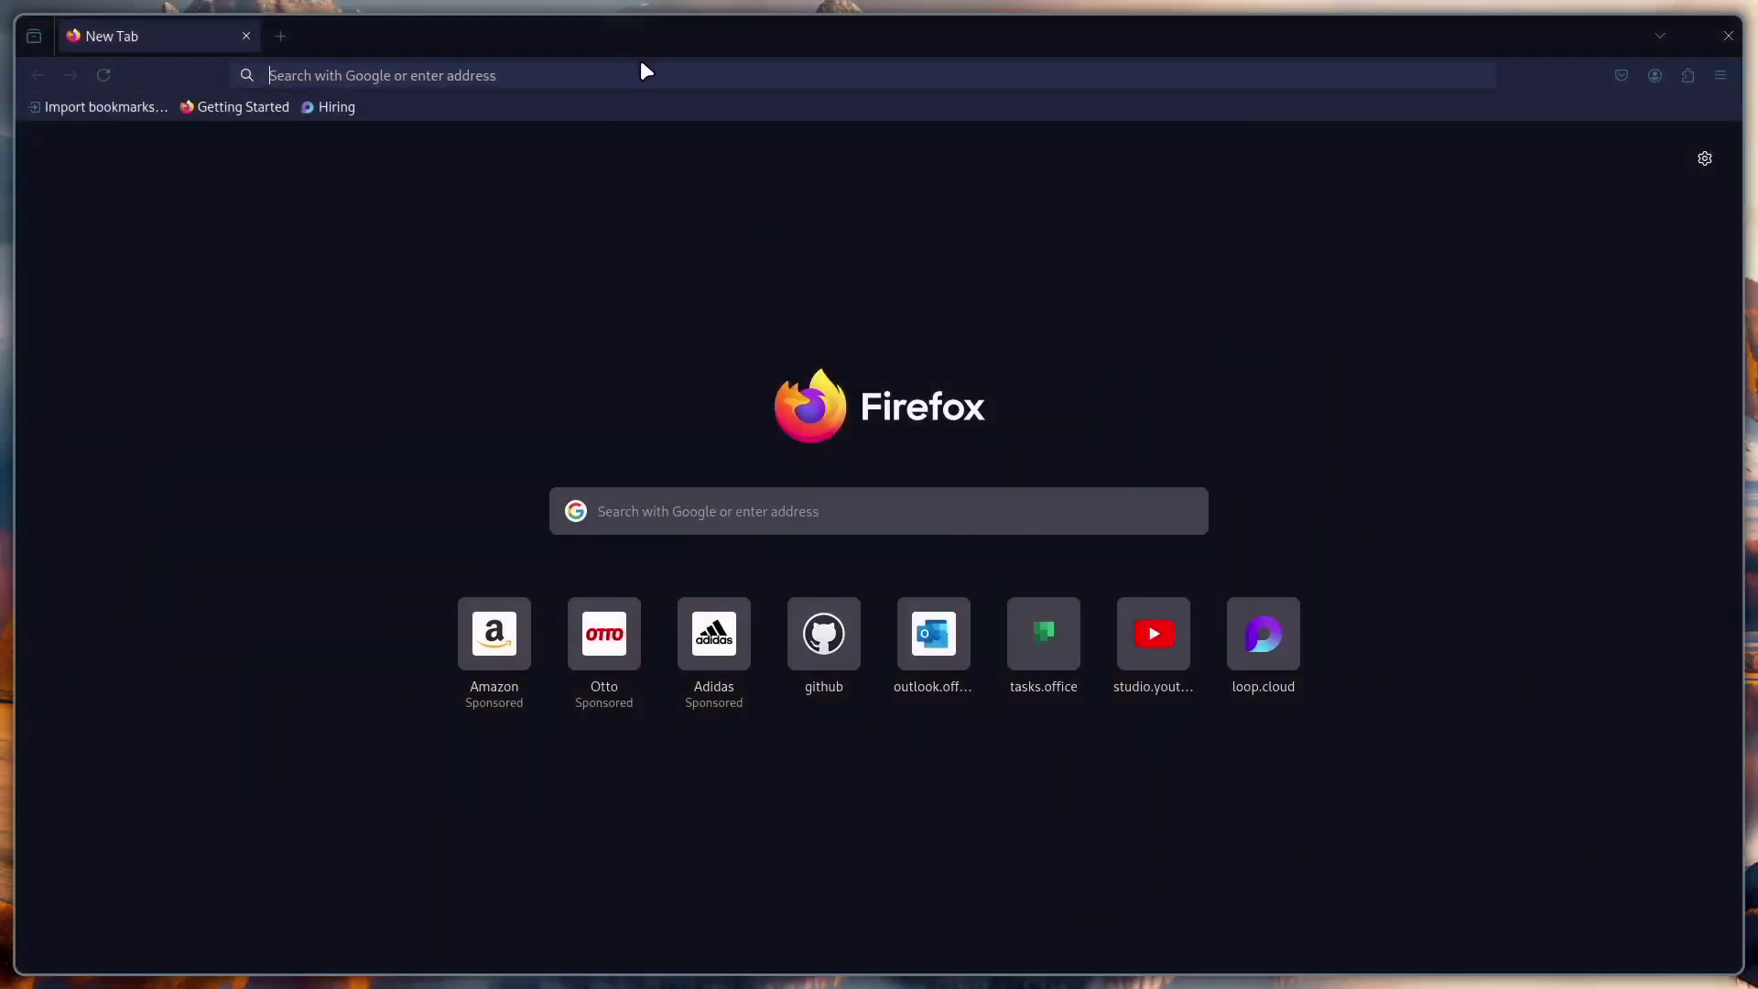
Step: Search 'arch linux download' and open the official Arch Linux Downloads page
text(arch linux )
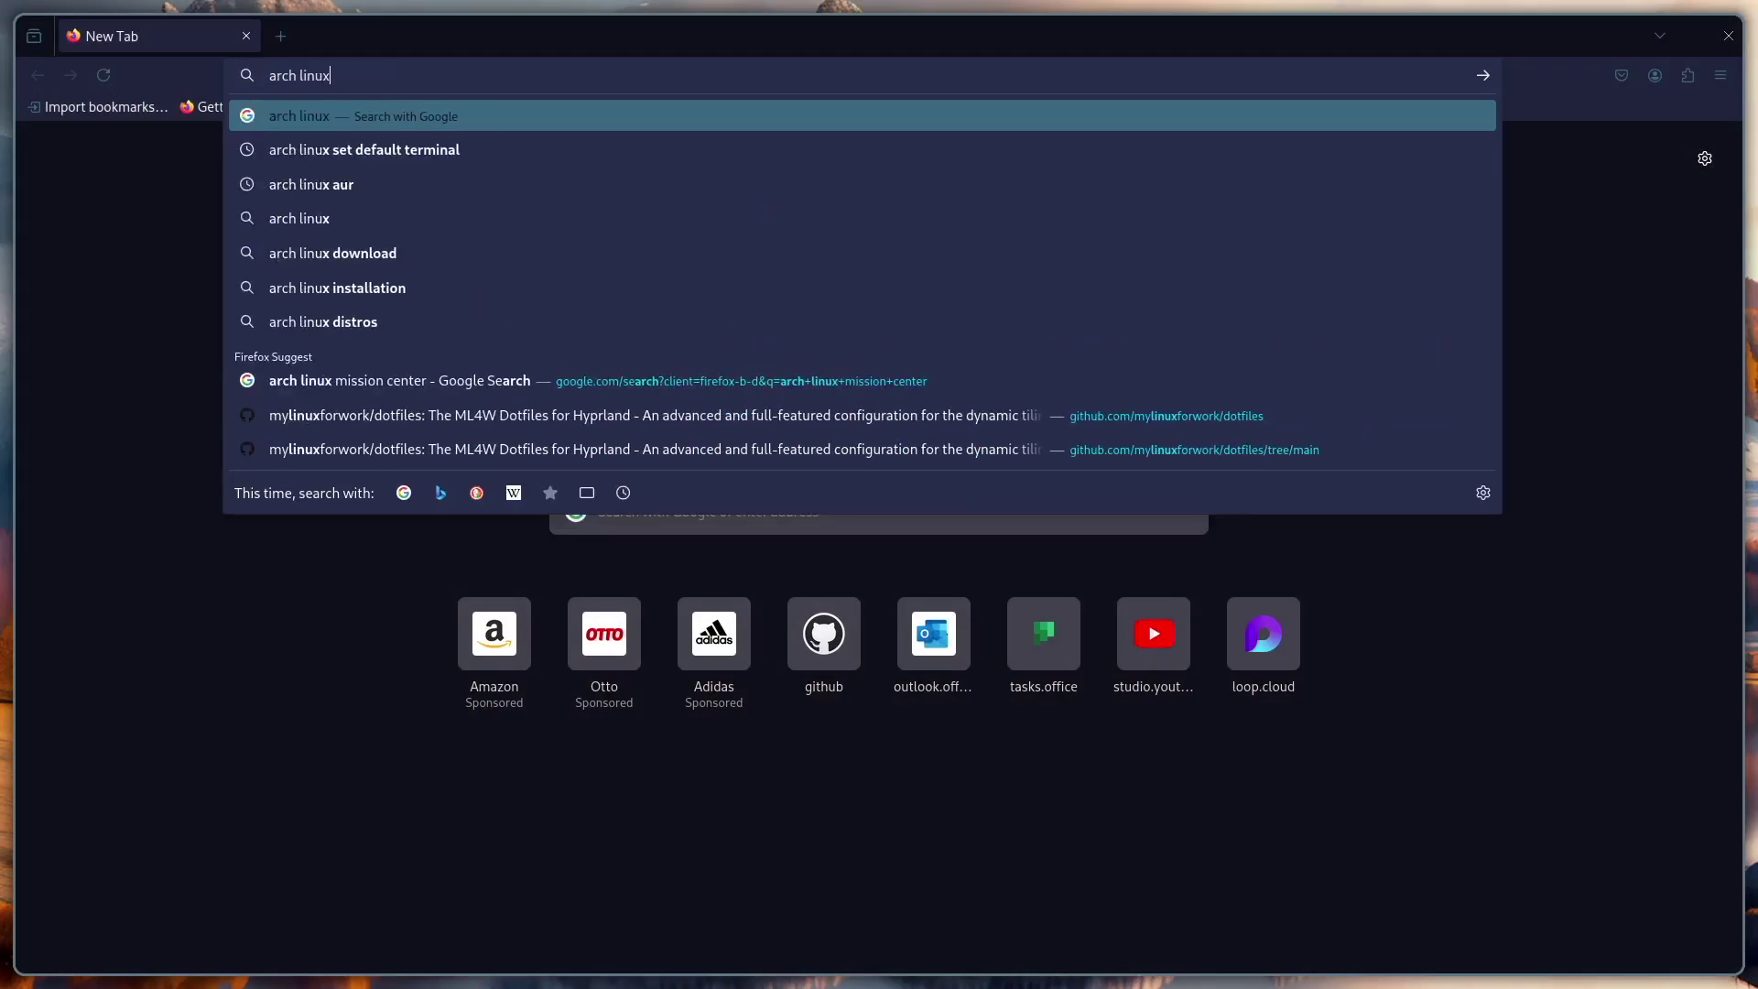
text(download)
key(Return)
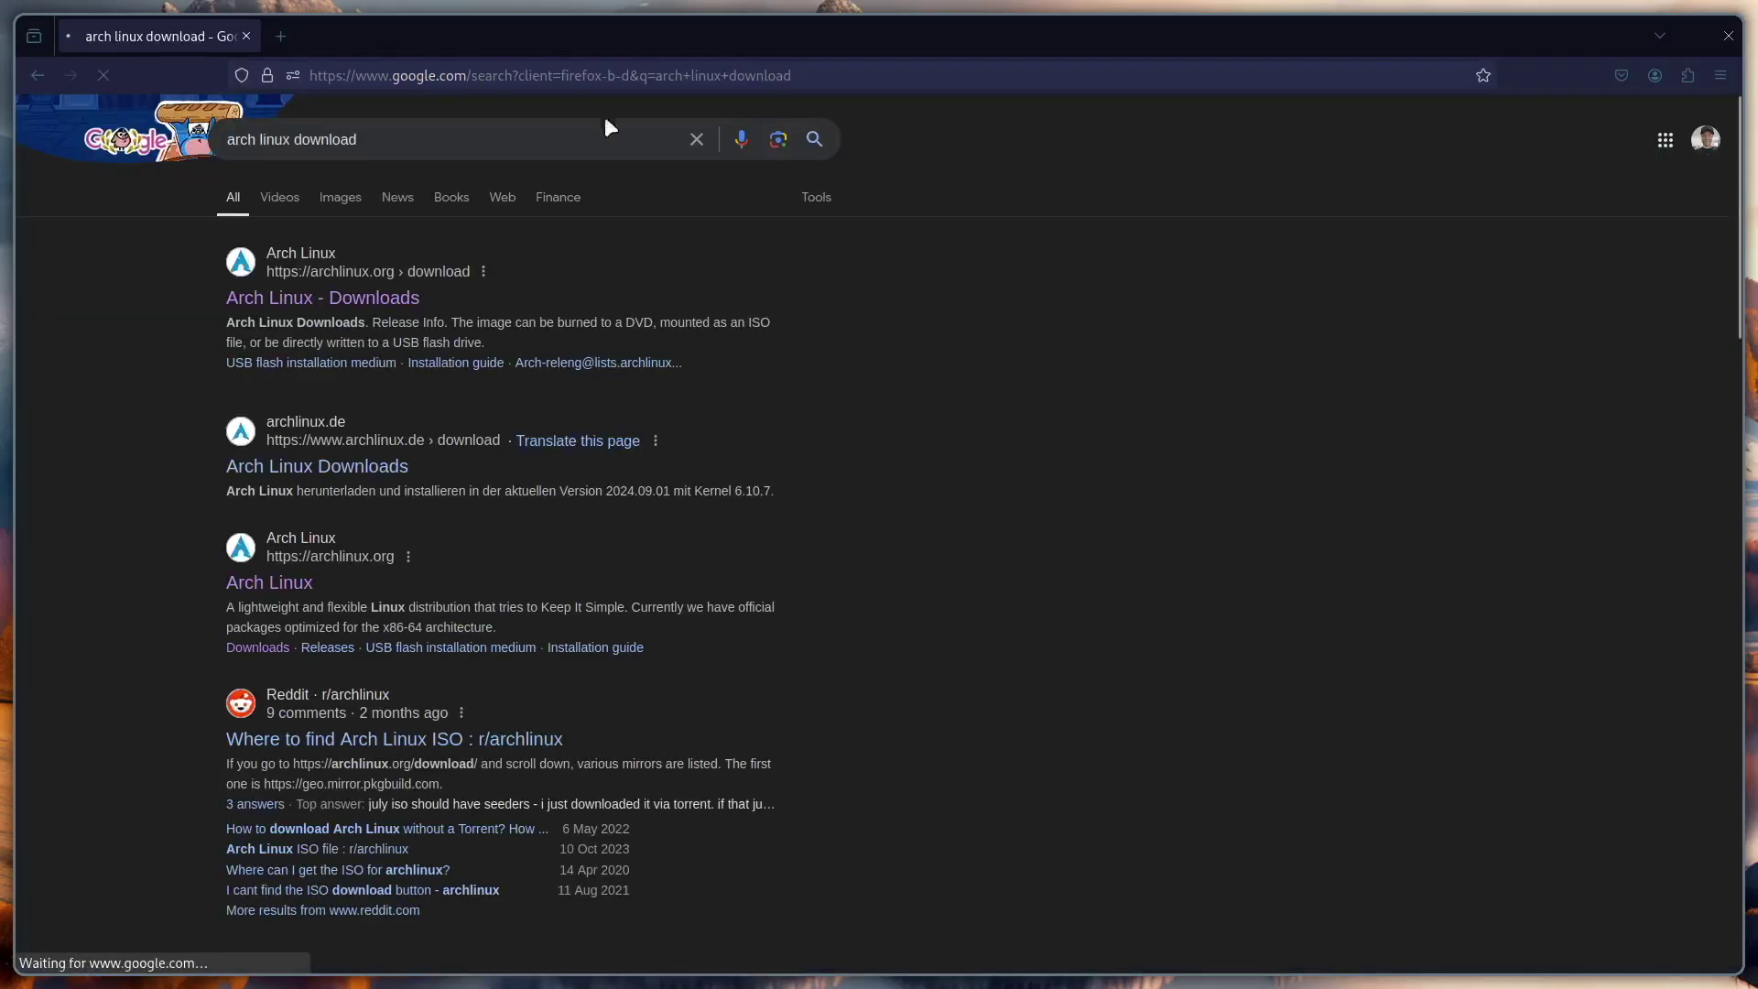
click(399, 297)
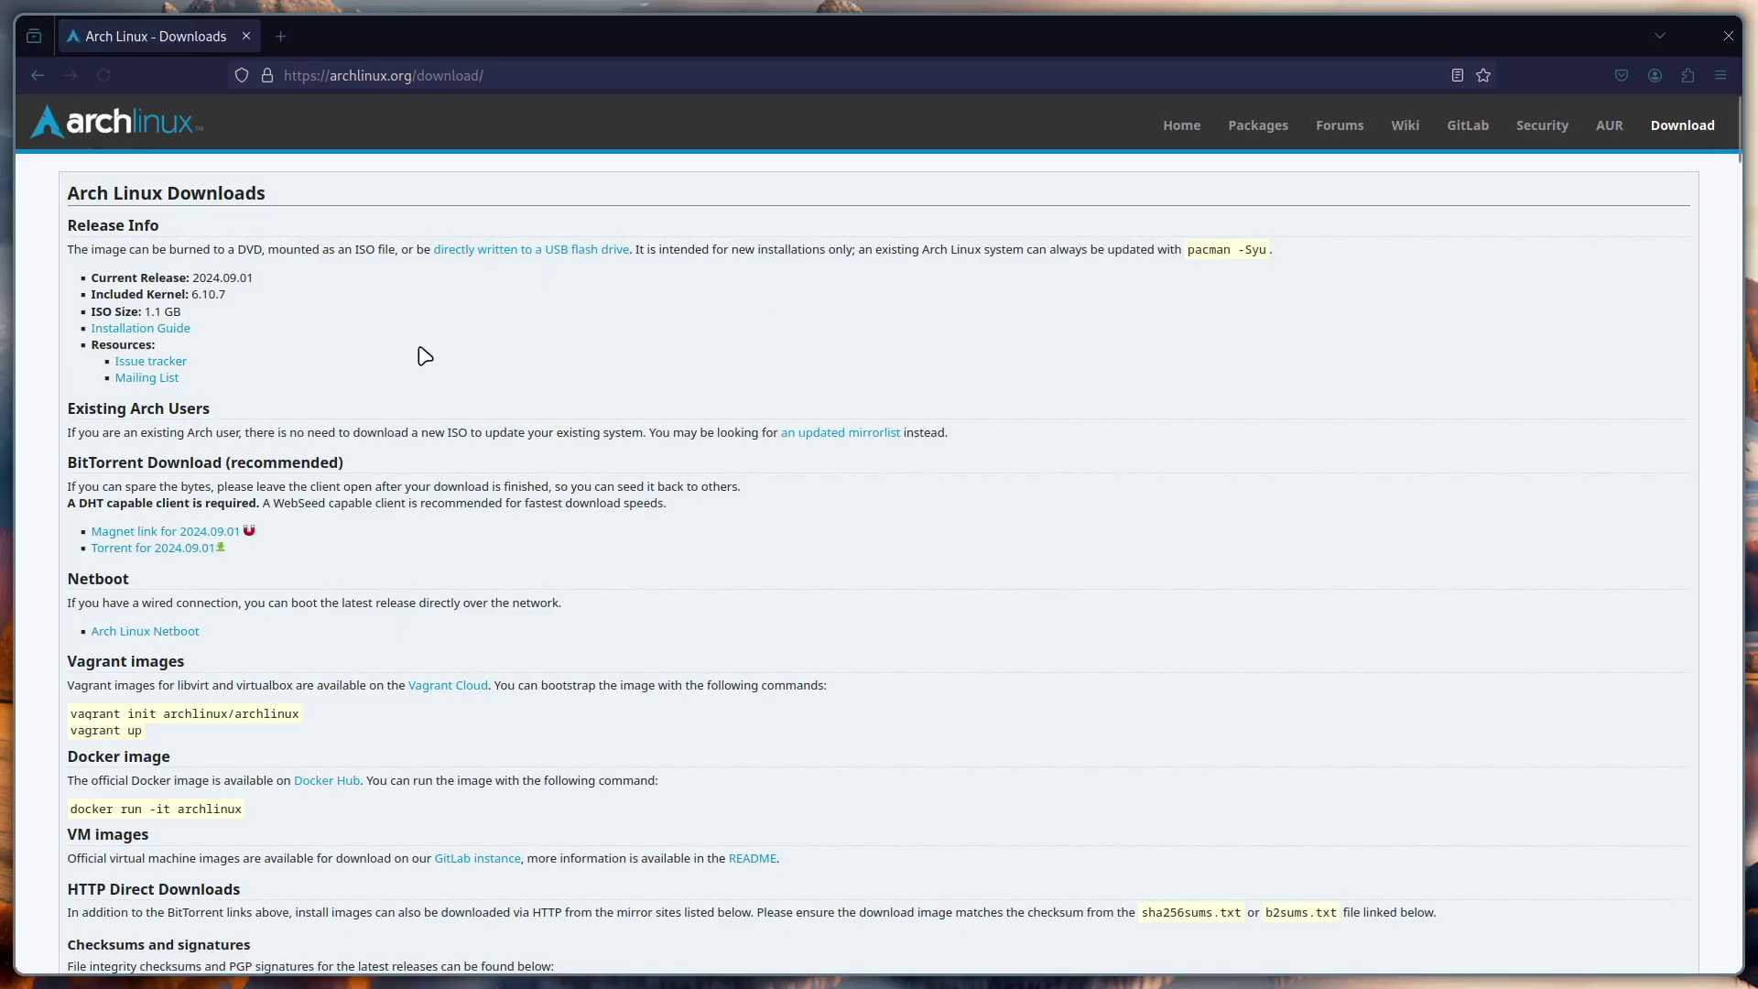
Step: Download archlinux-2024.09.01-x86_64.iso from the ftp.fau.de mirror
scroll(458, 333, down, 12)
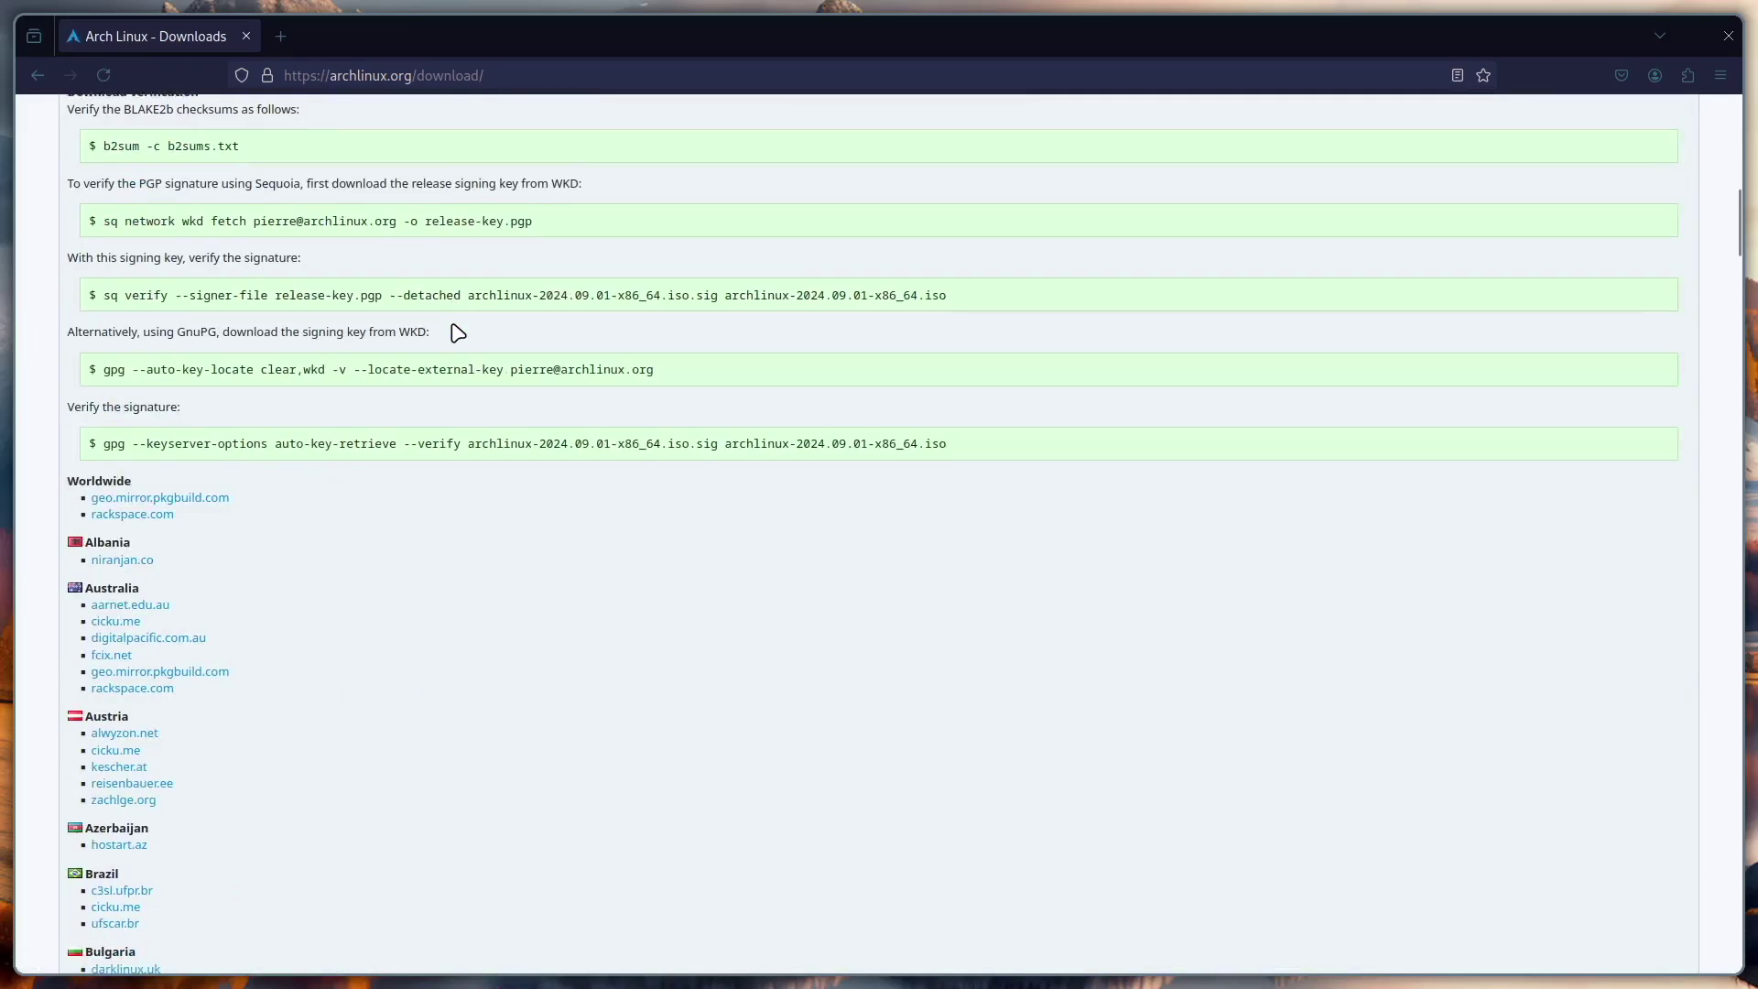
scroll(457, 334, down, 5)
scroll(364, 518, down, 5)
scroll(381, 469, down, 2)
scroll(413, 483, down, 6)
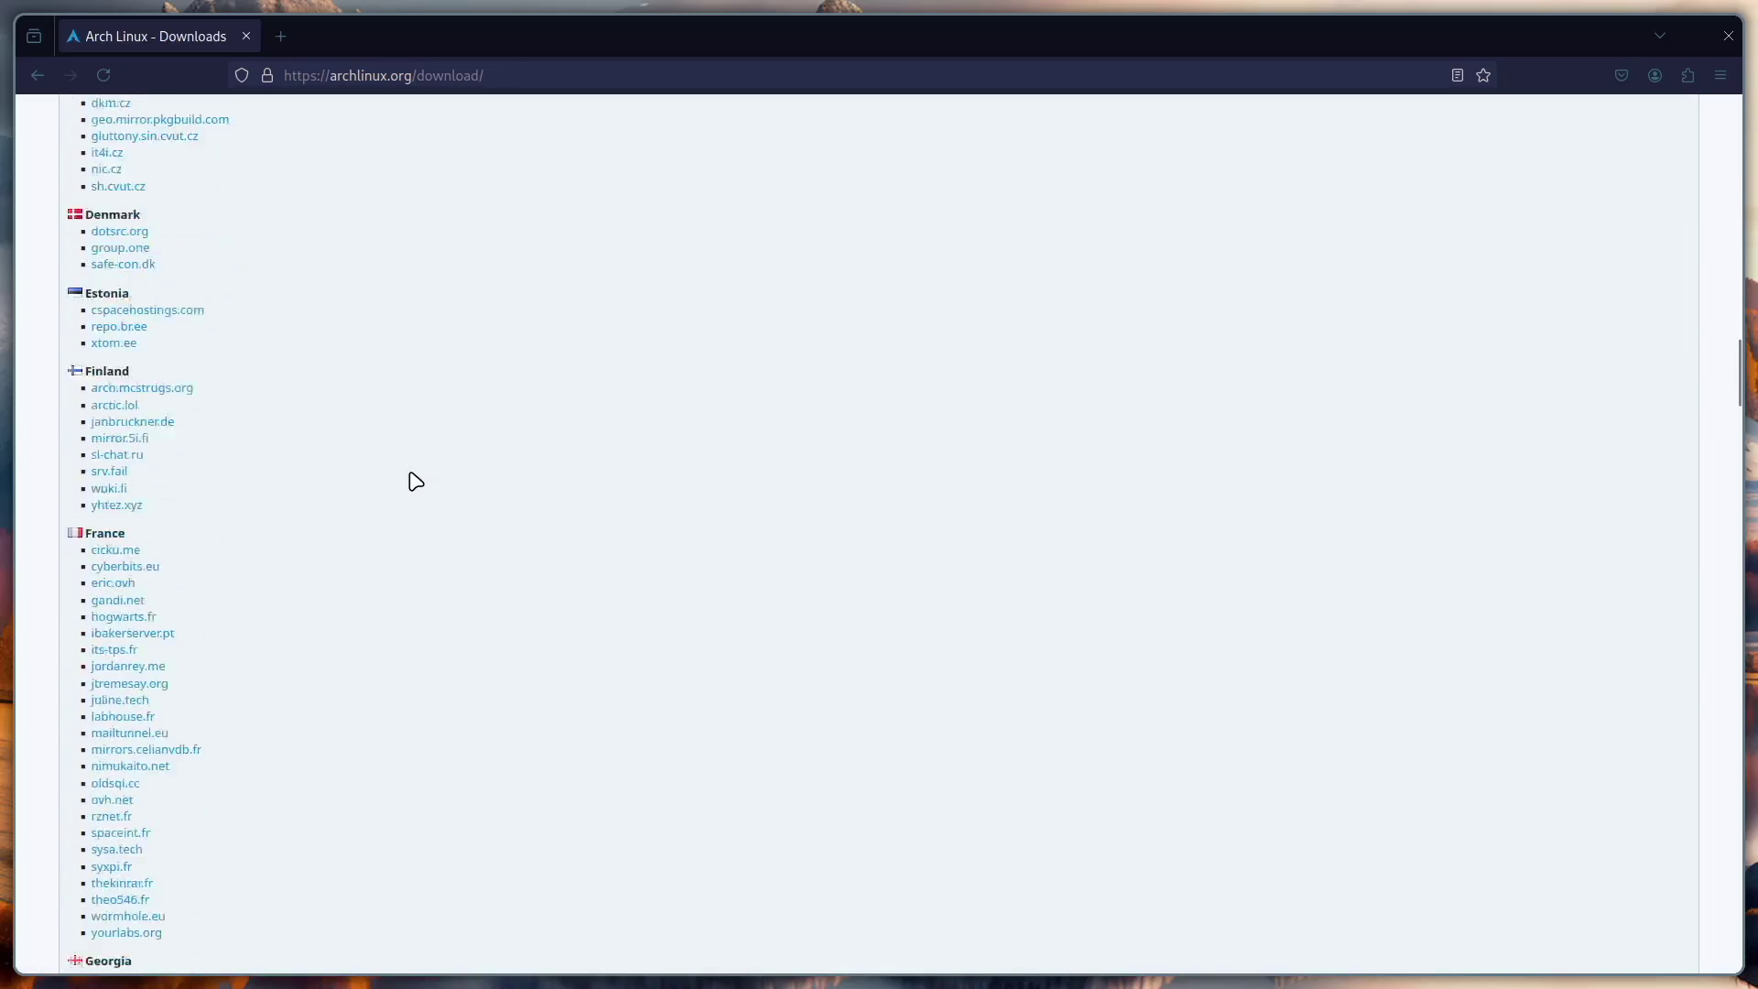
scroll(415, 482, down, 2)
scroll(410, 472, down, 6)
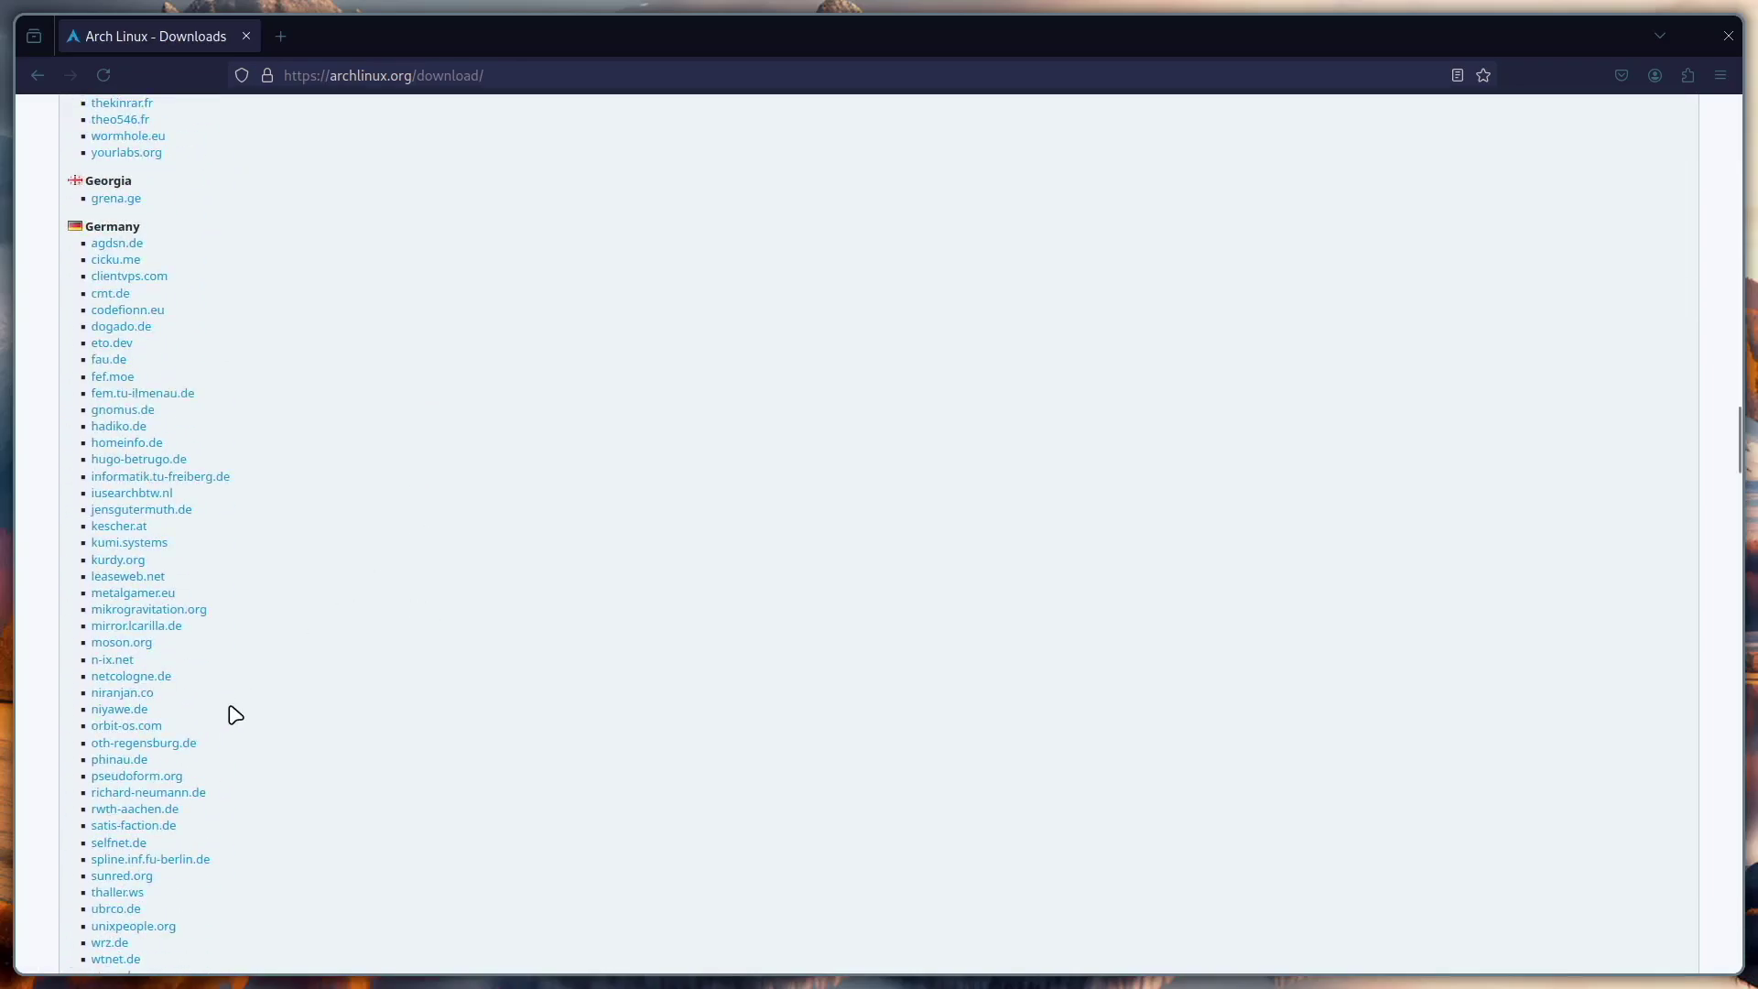
click(108, 359)
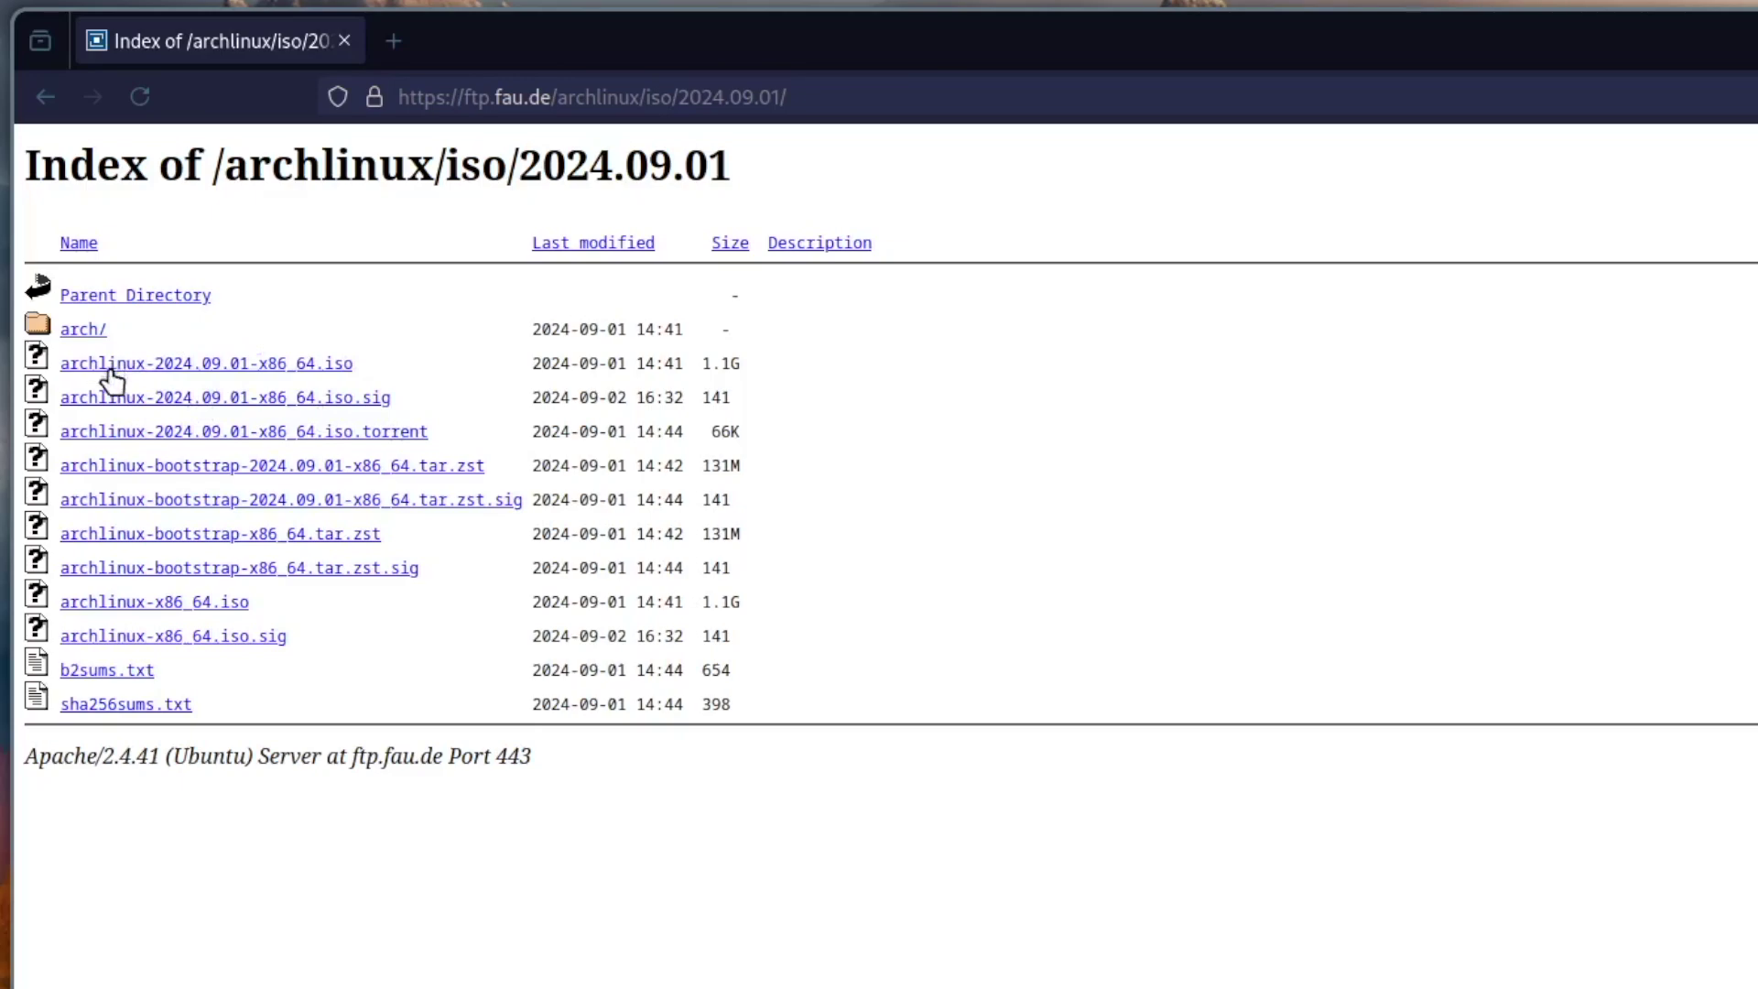
click(321, 365)
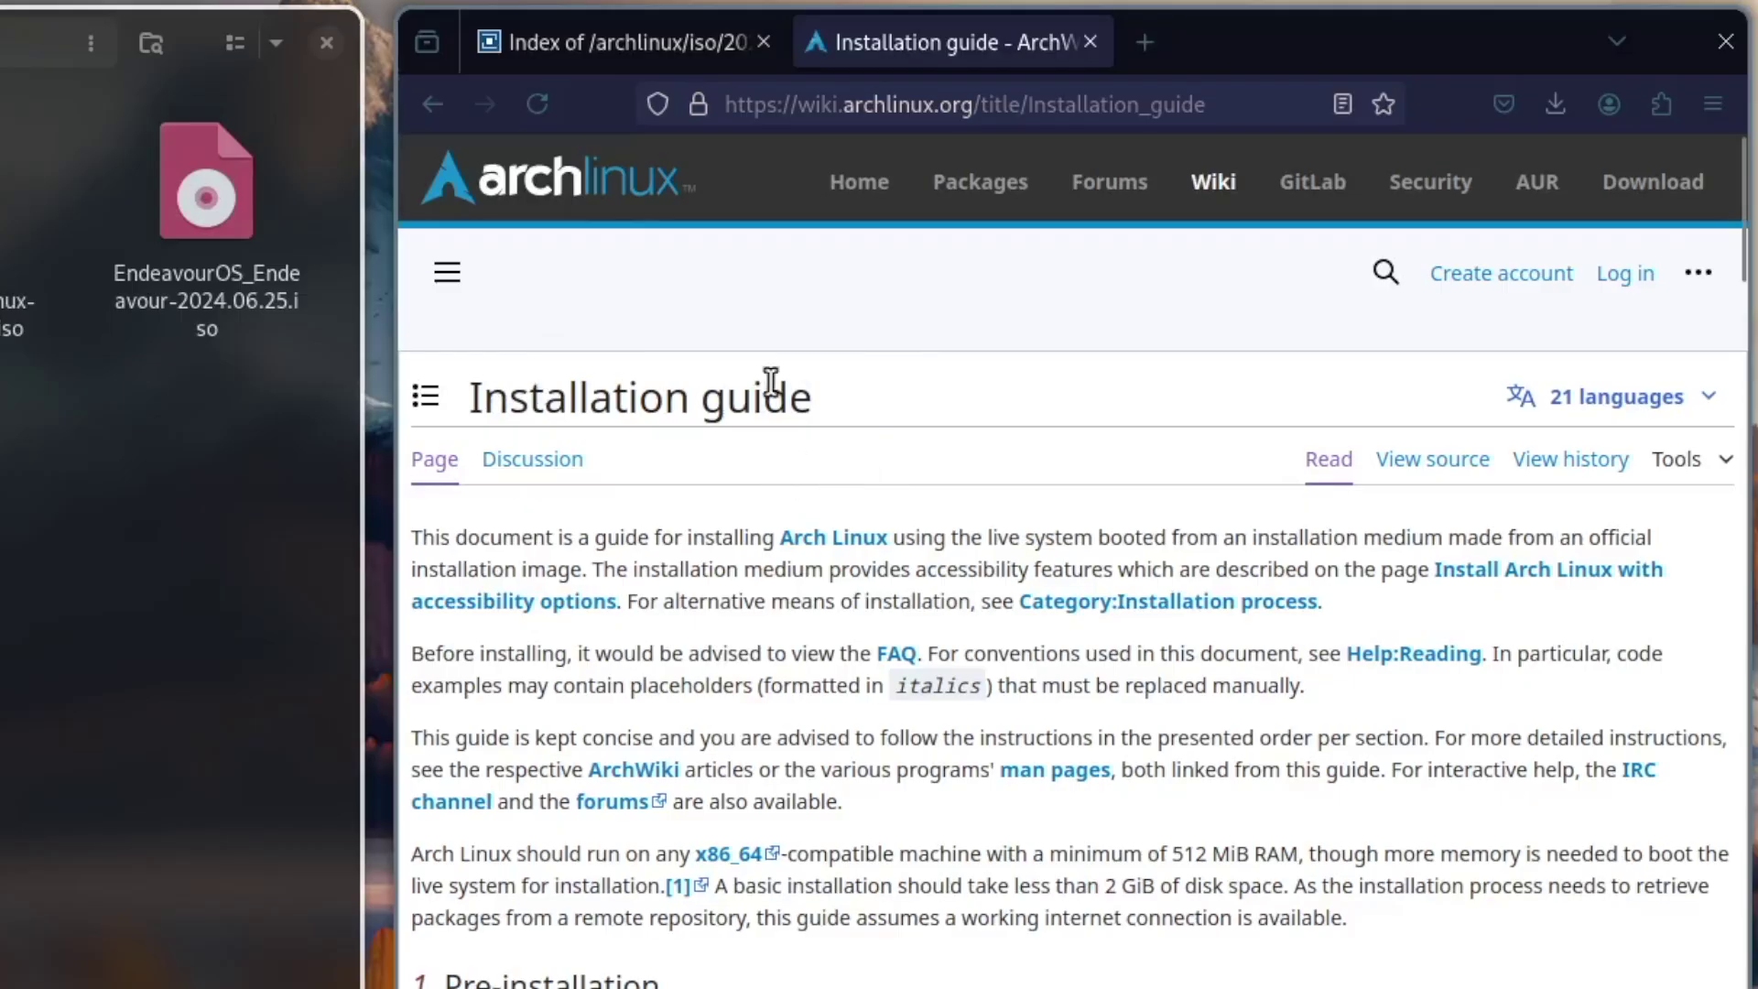
scroll(771, 383, down, 15)
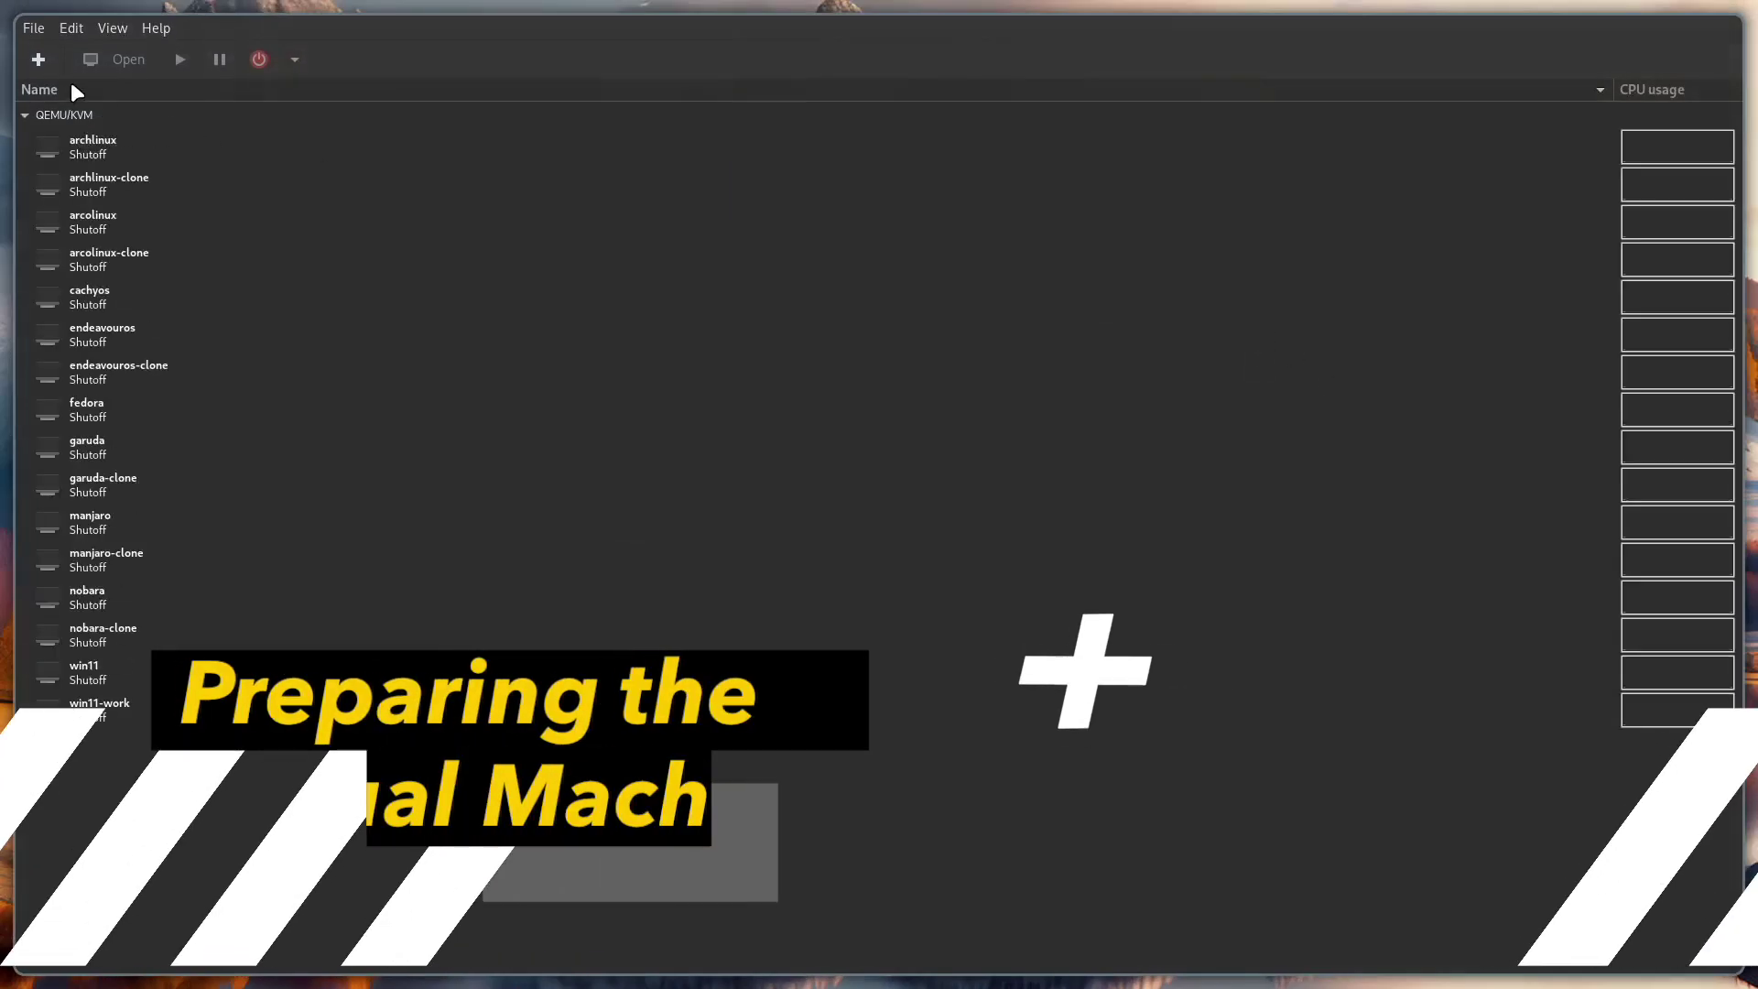
Step: Start a new VM from local install media using the Arch Linux ISO
click(42, 63)
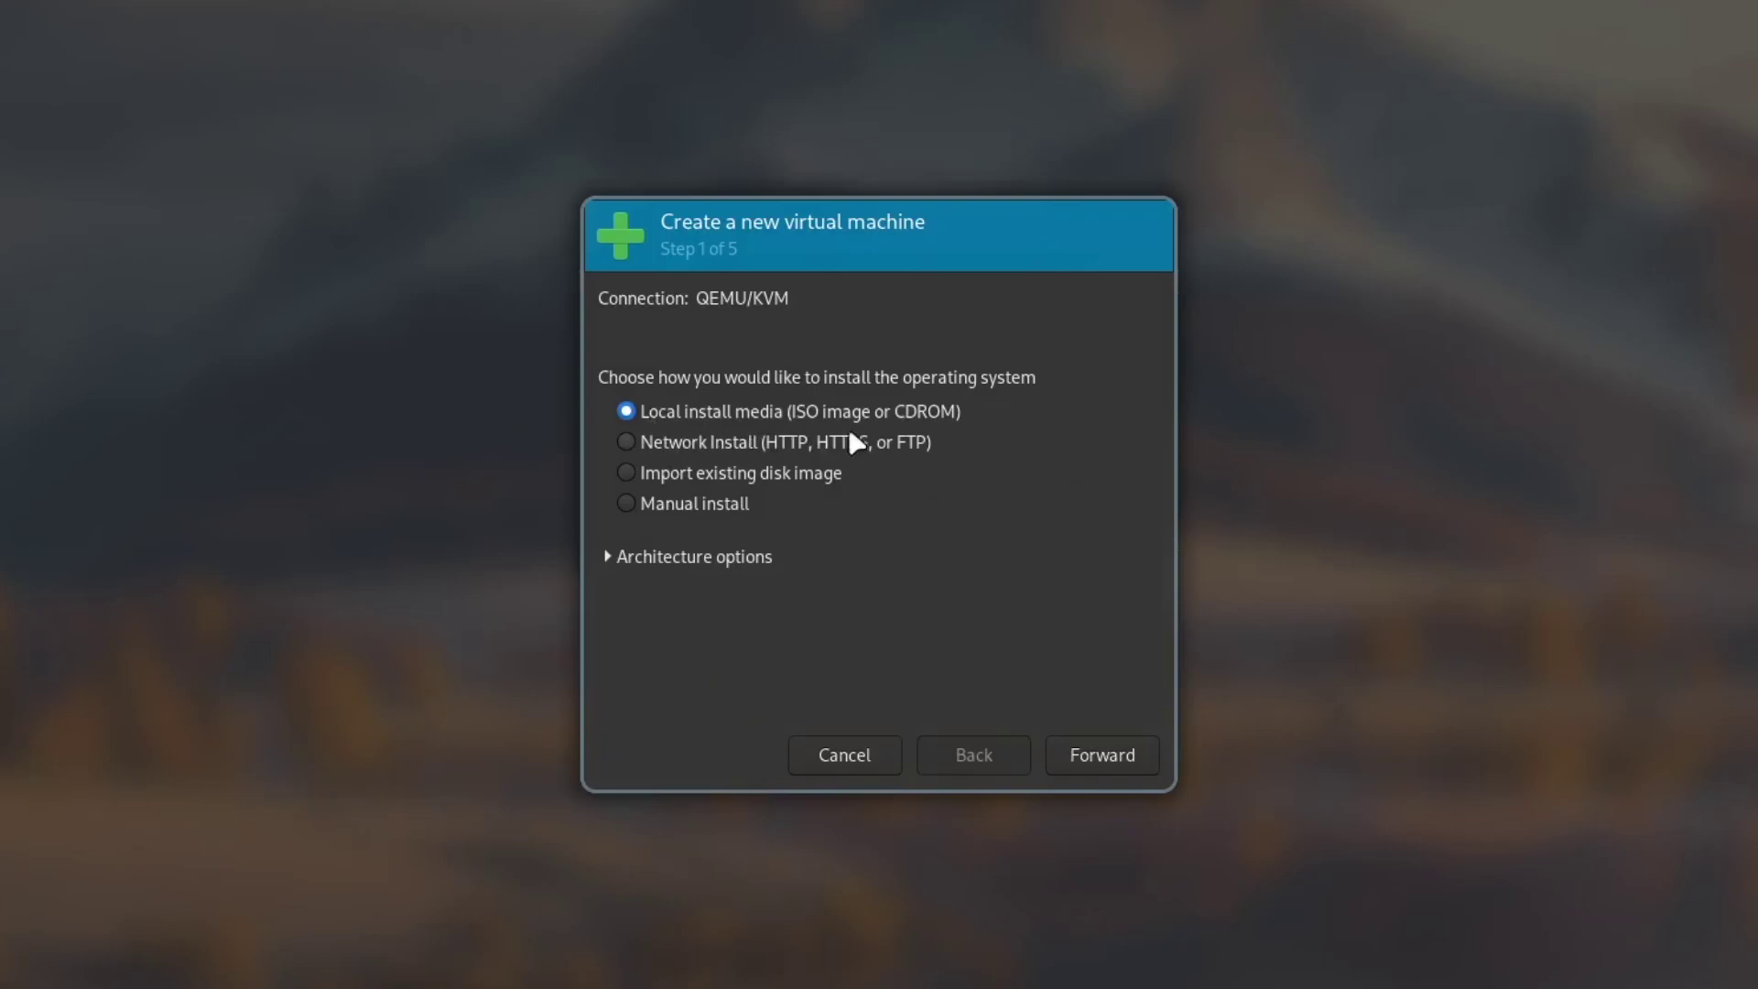
click(1117, 754)
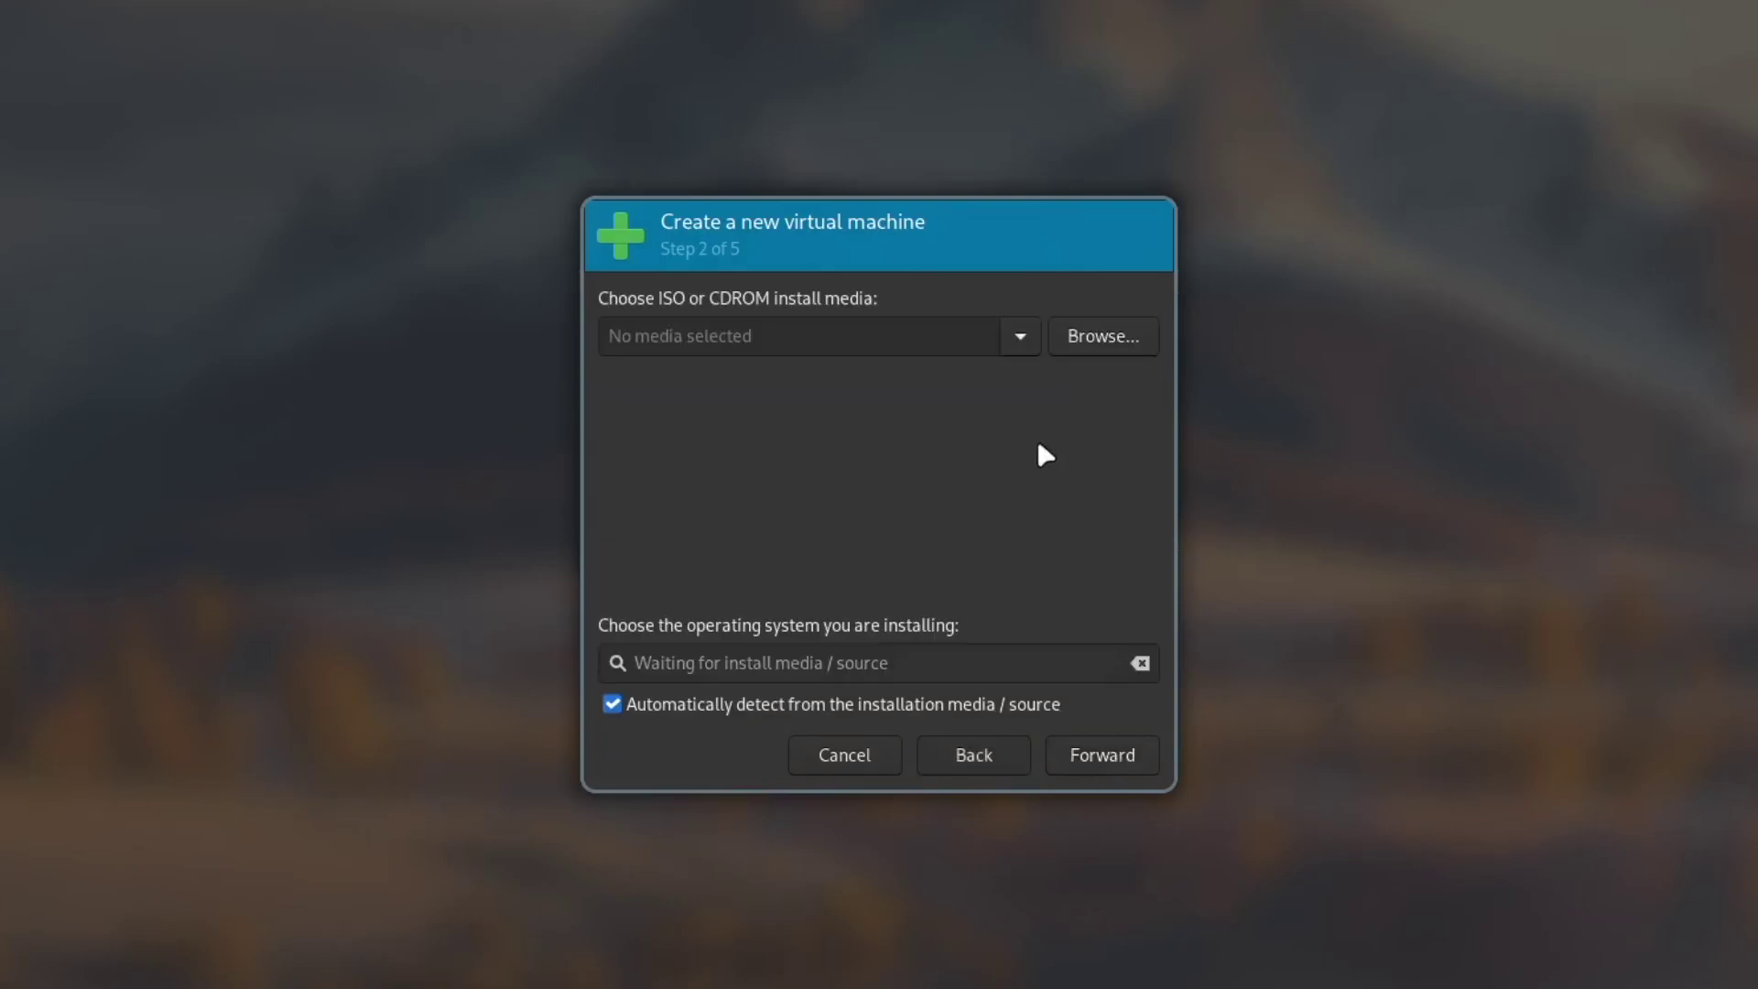
click(1098, 336)
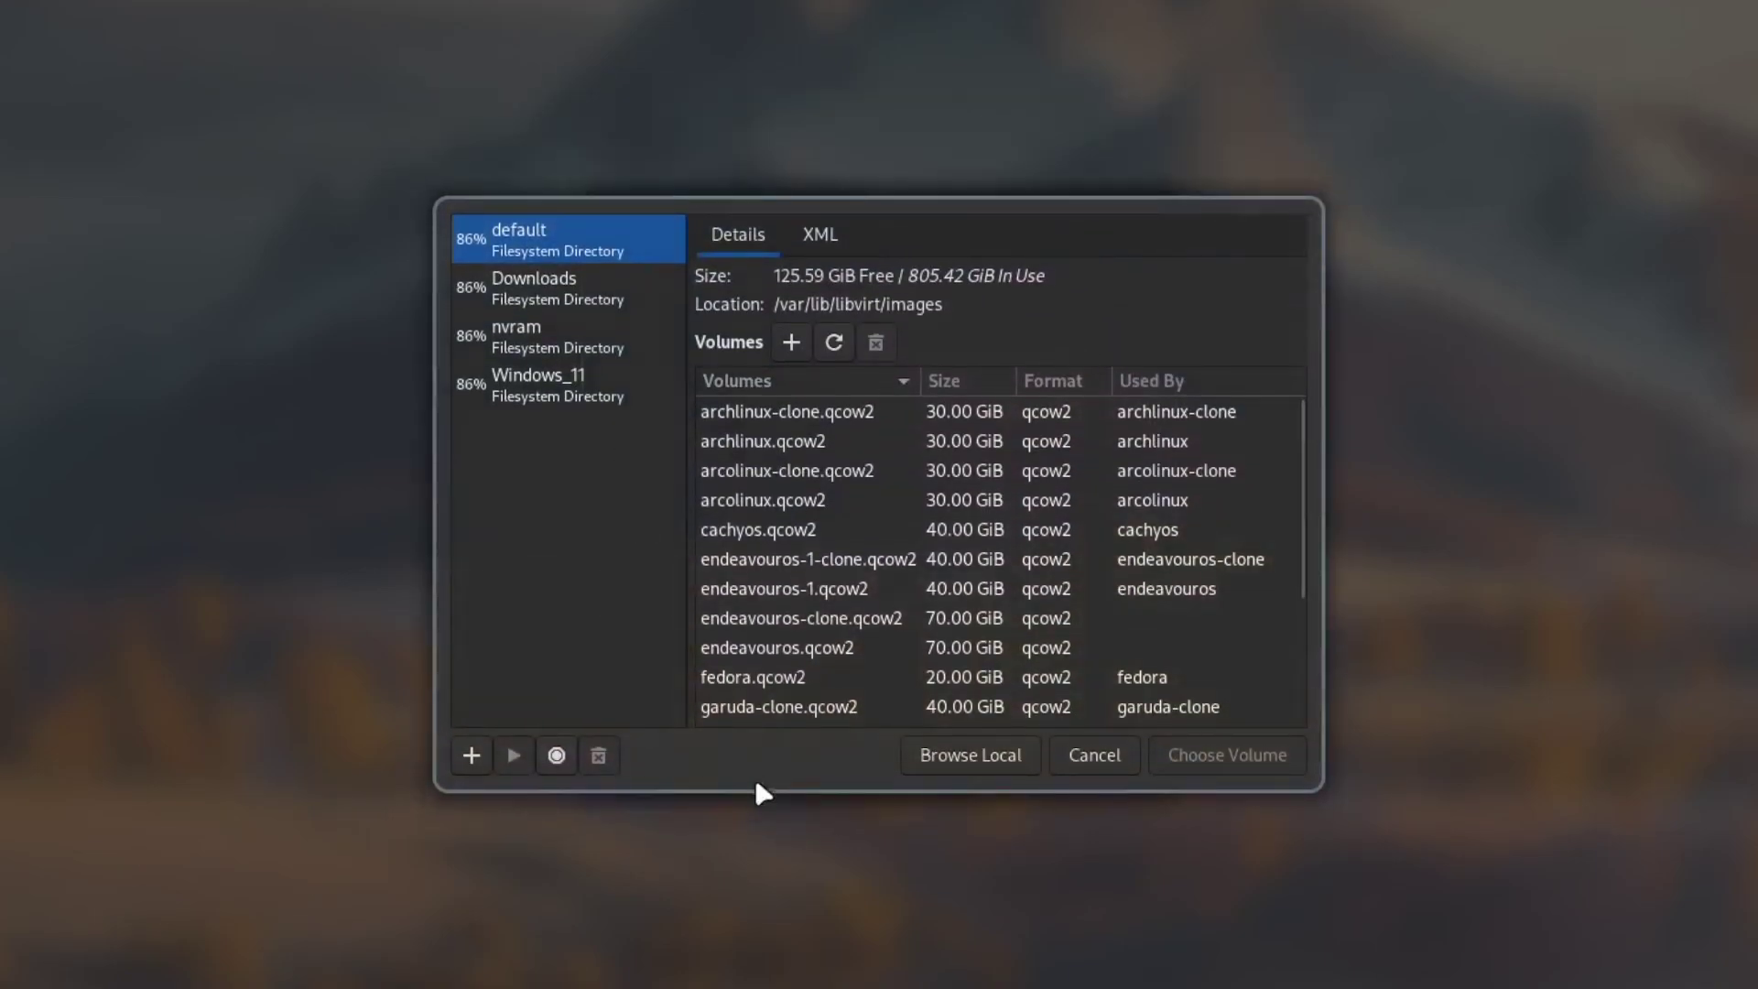
click(982, 756)
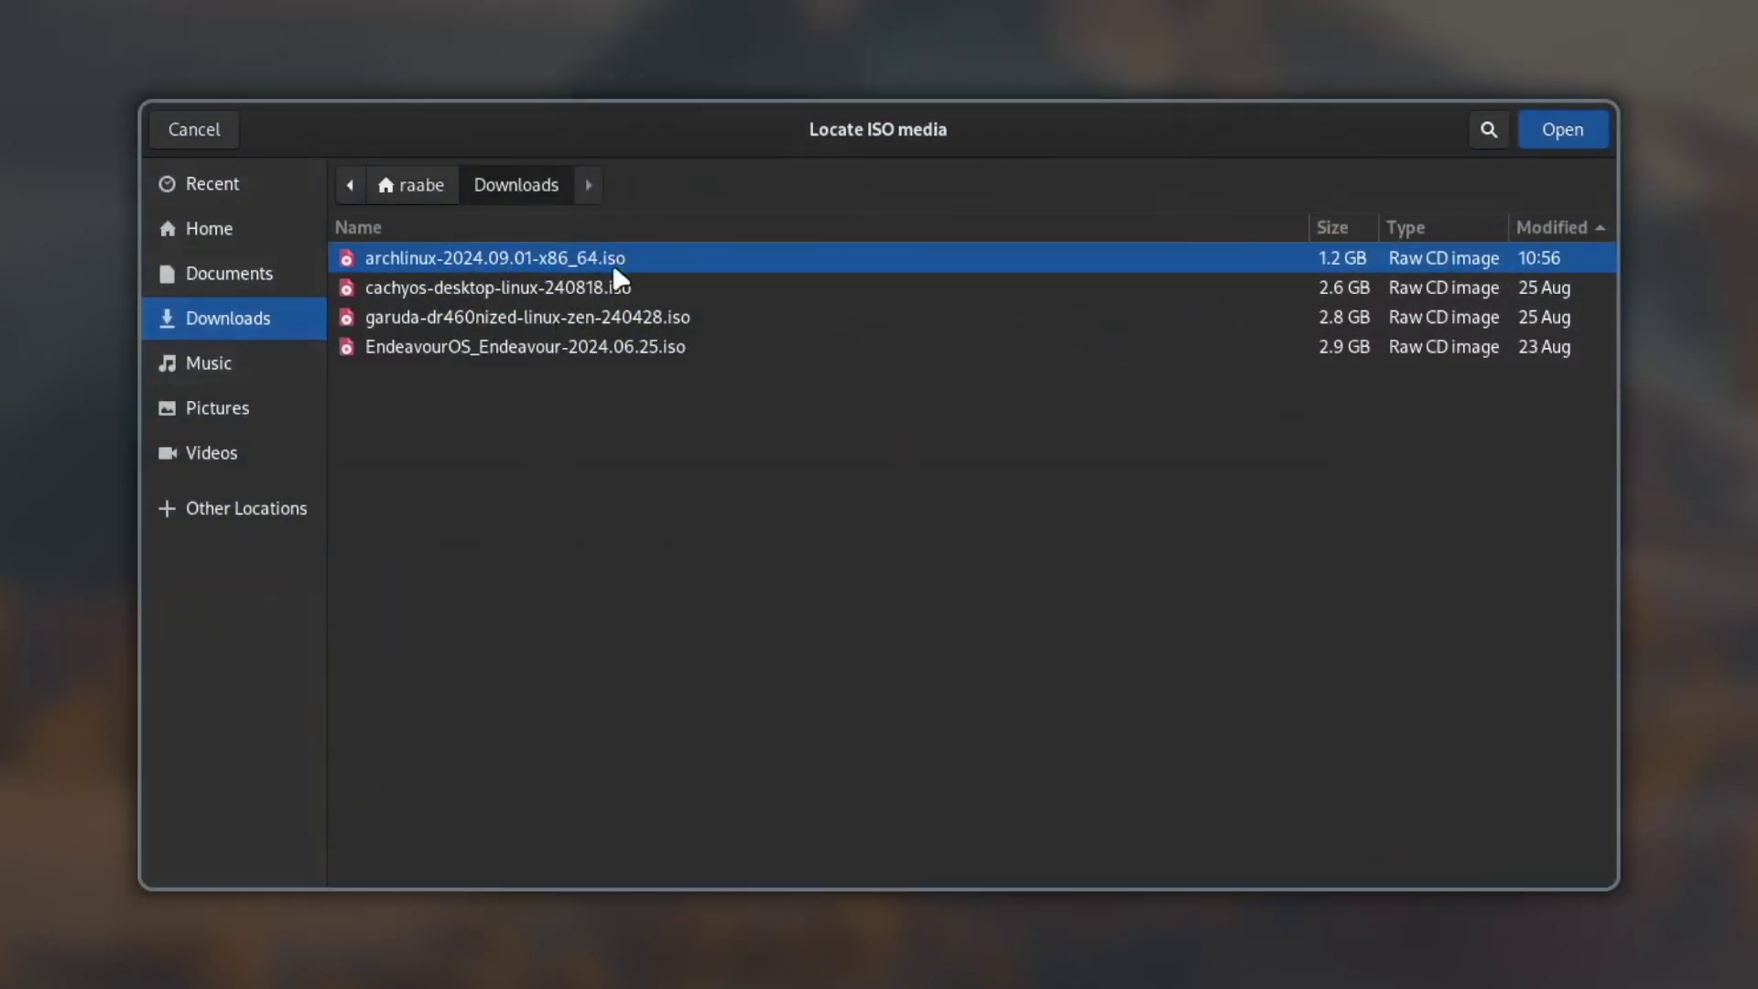
click(1568, 136)
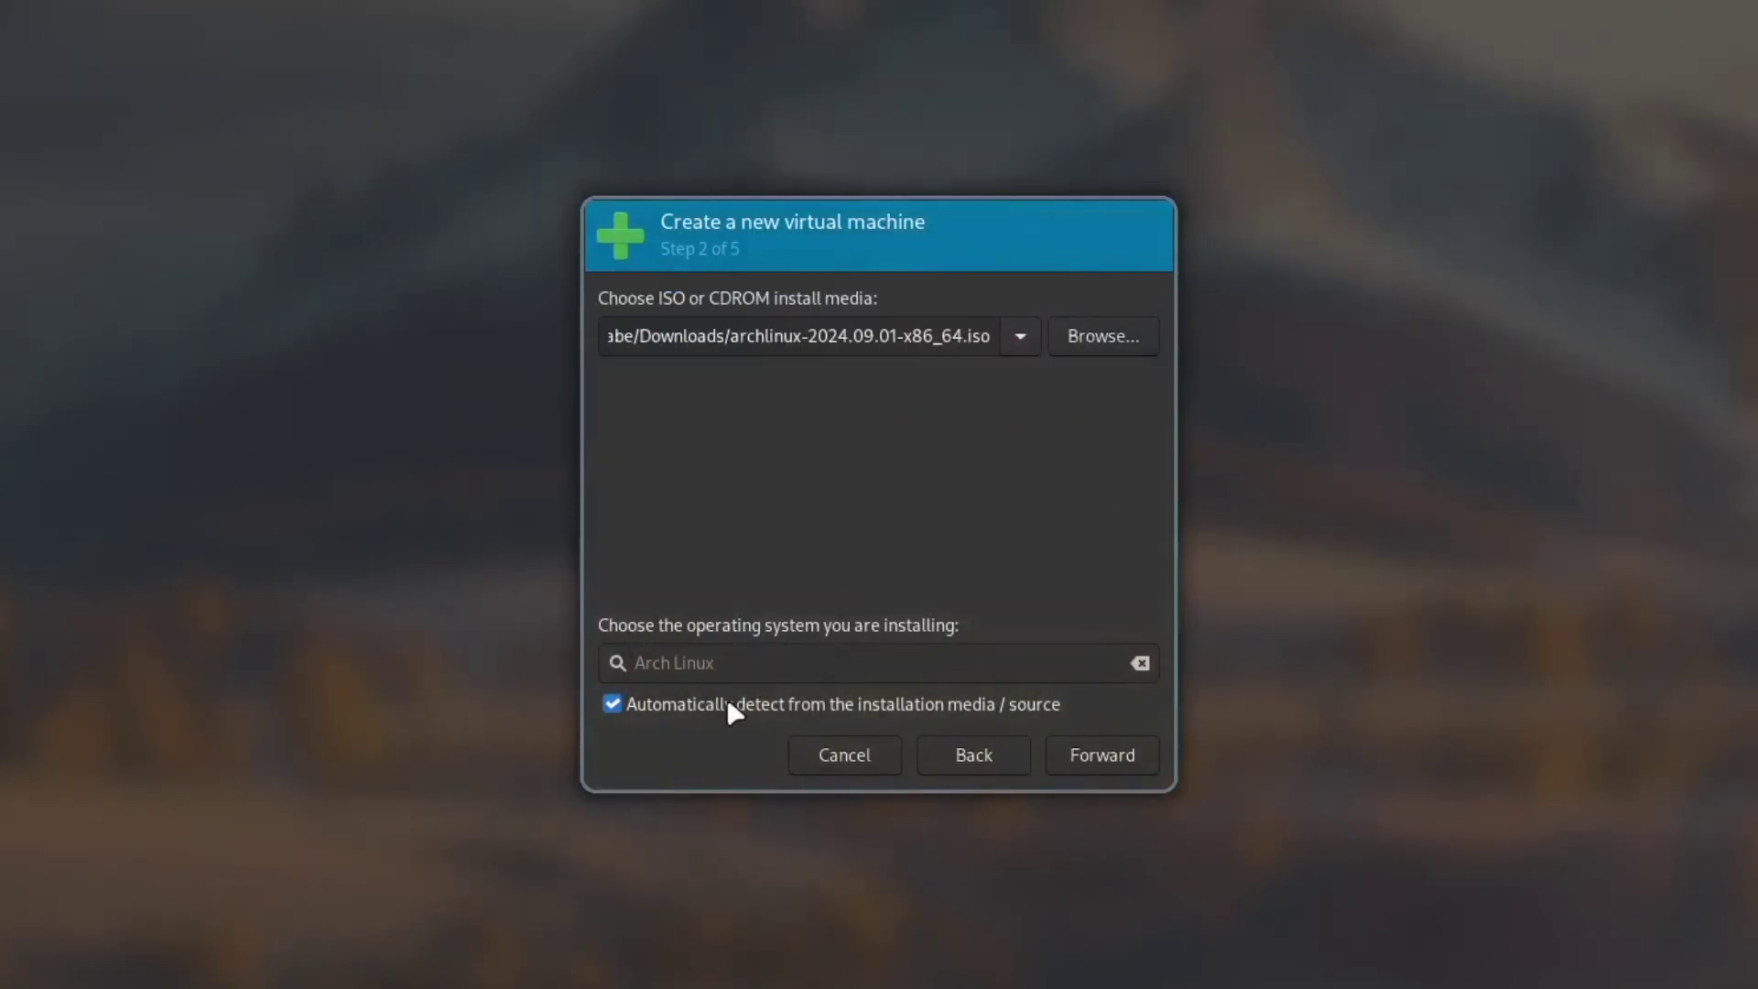
Step: Allocate 16384 MiB memory, 12 CPUs and a 30 GiB disk
click(1096, 757)
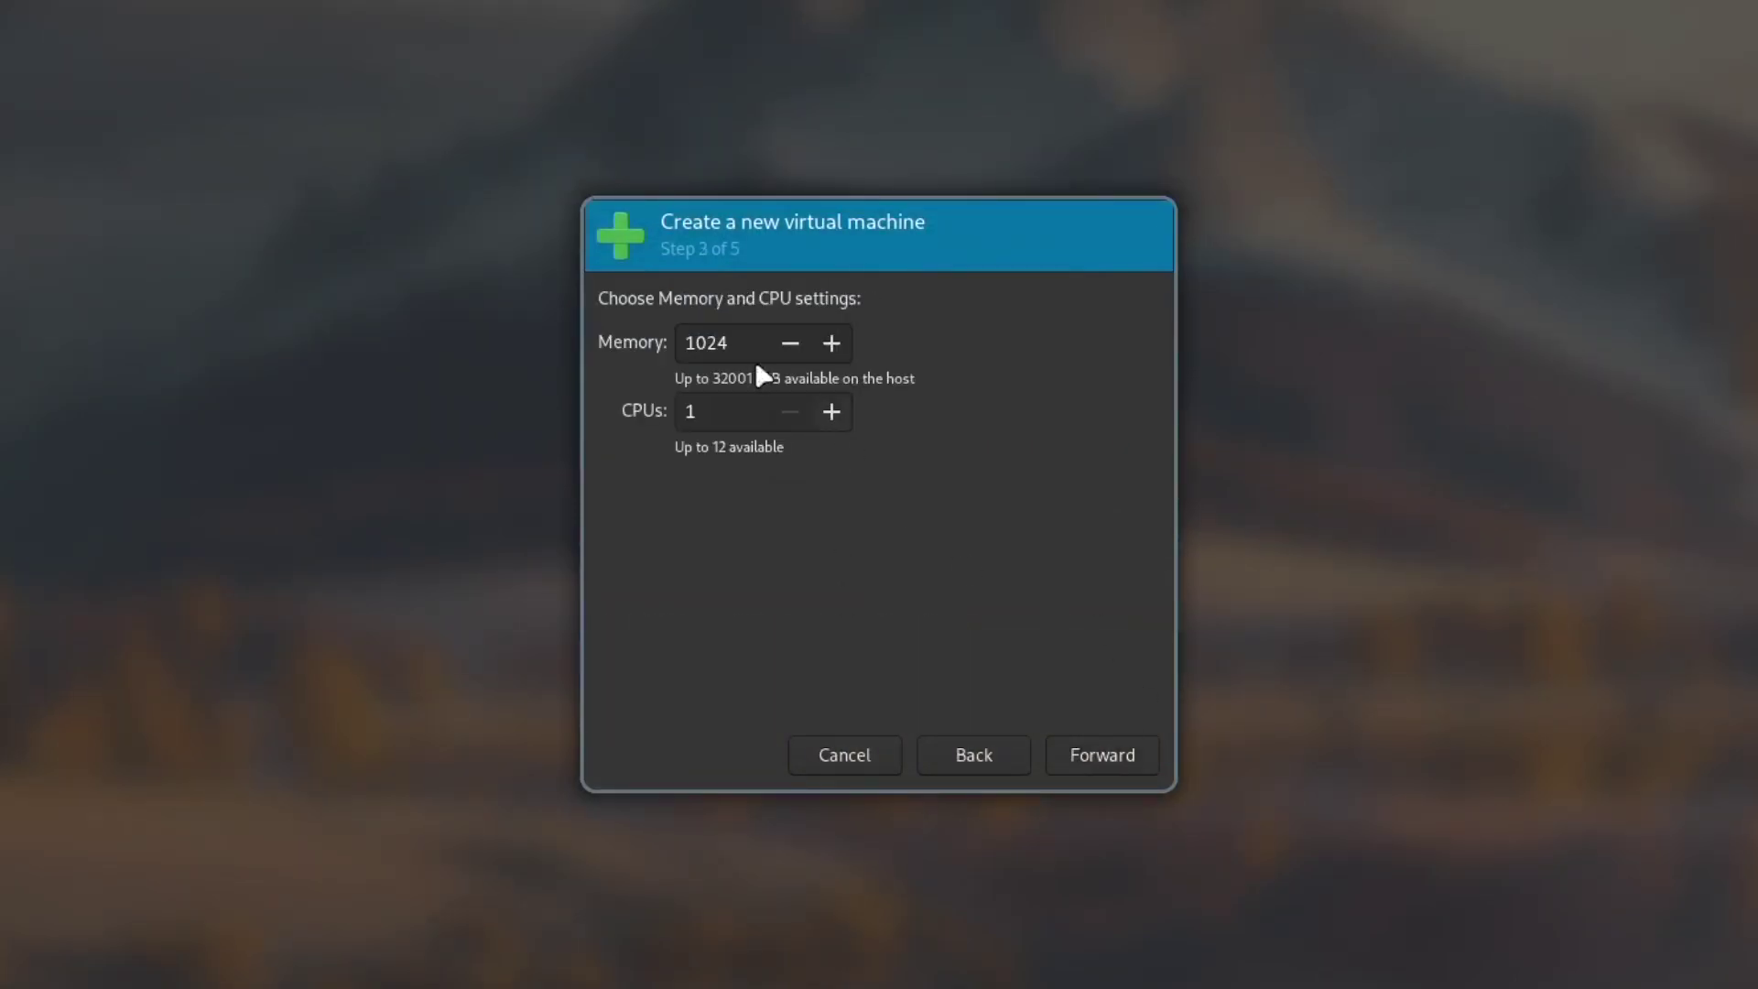
drag(738, 345, 663, 353)
text(16384)
click(743, 411)
text(2)
click(1103, 756)
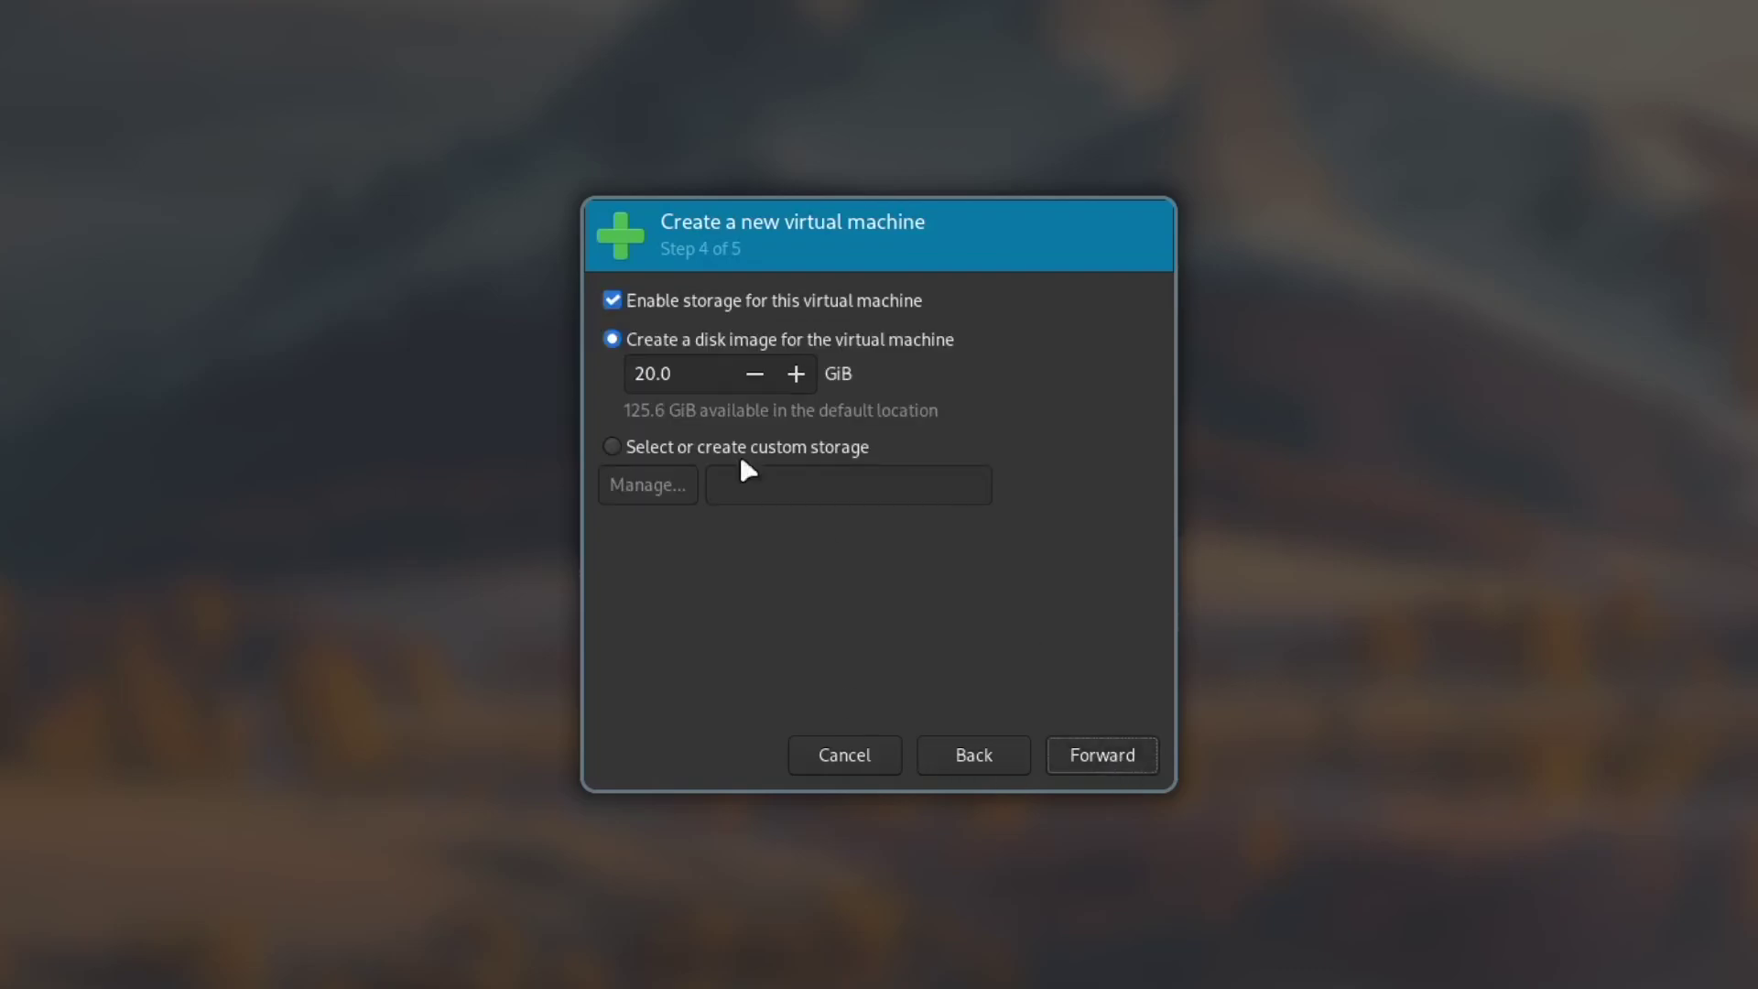
click(644, 371)
key(BackSpace)
text(3)
click(1117, 756)
Step: Name the VM archlinux-hyprland and choose to customize the configuration before installing
key(BackSpace)
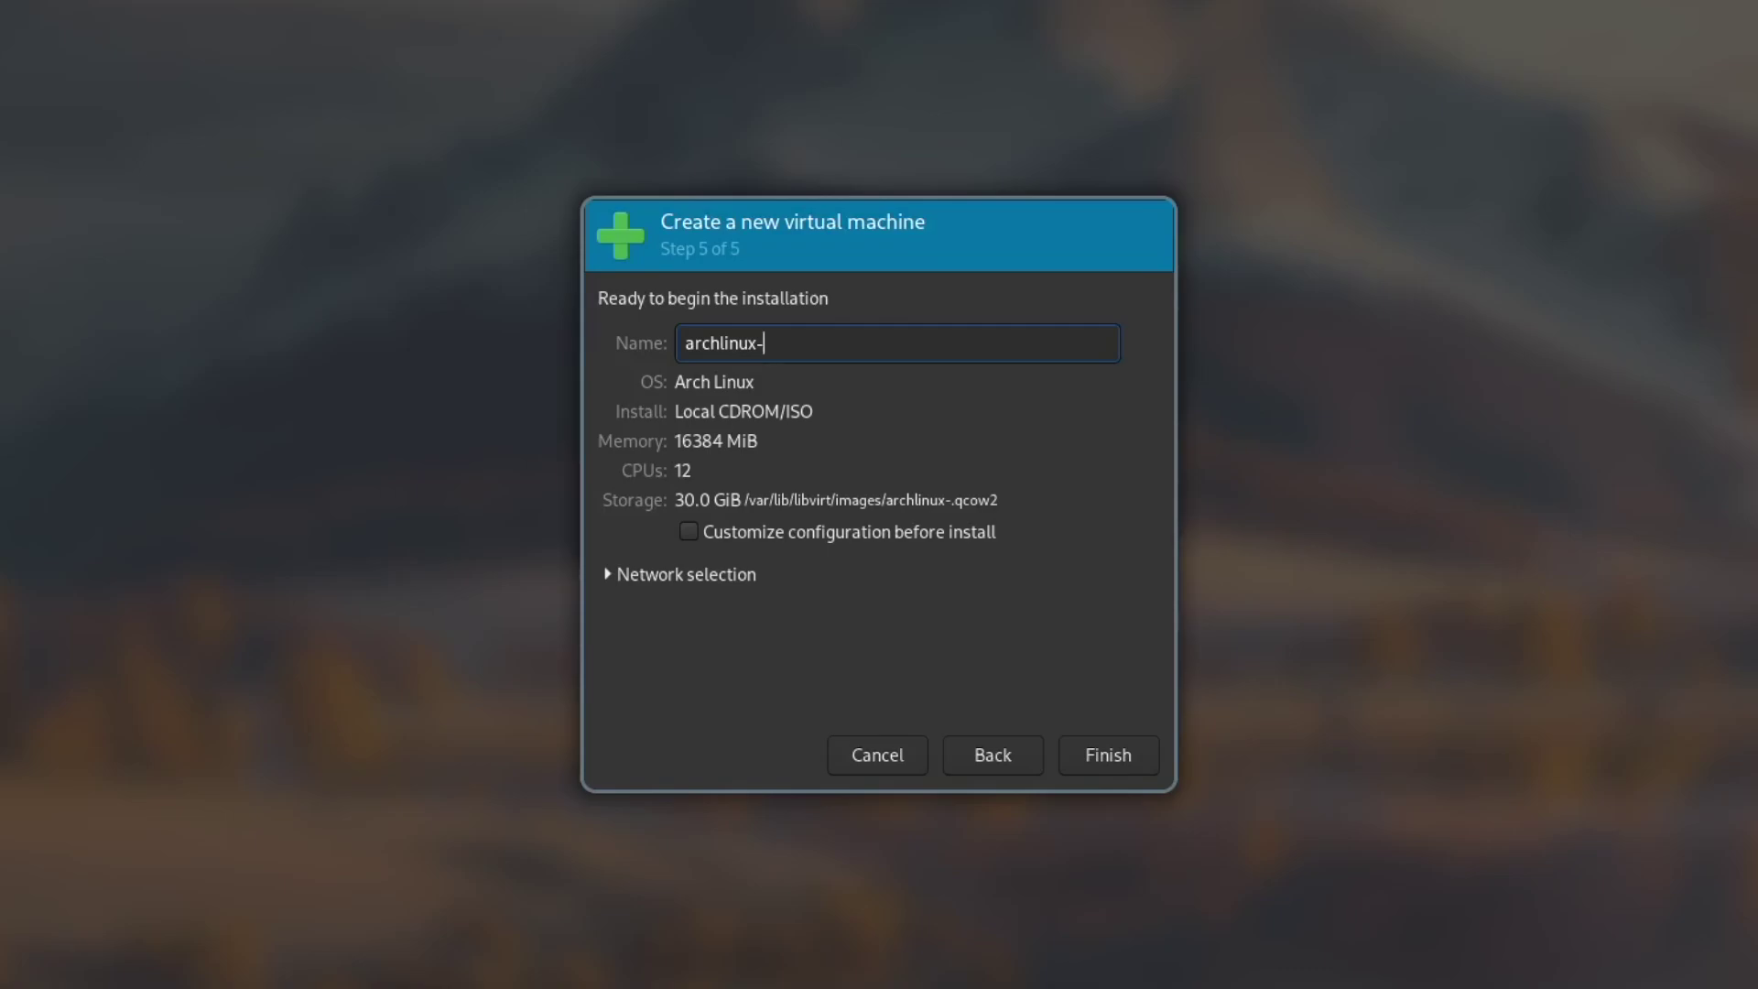
text(hyprland)
click(688, 532)
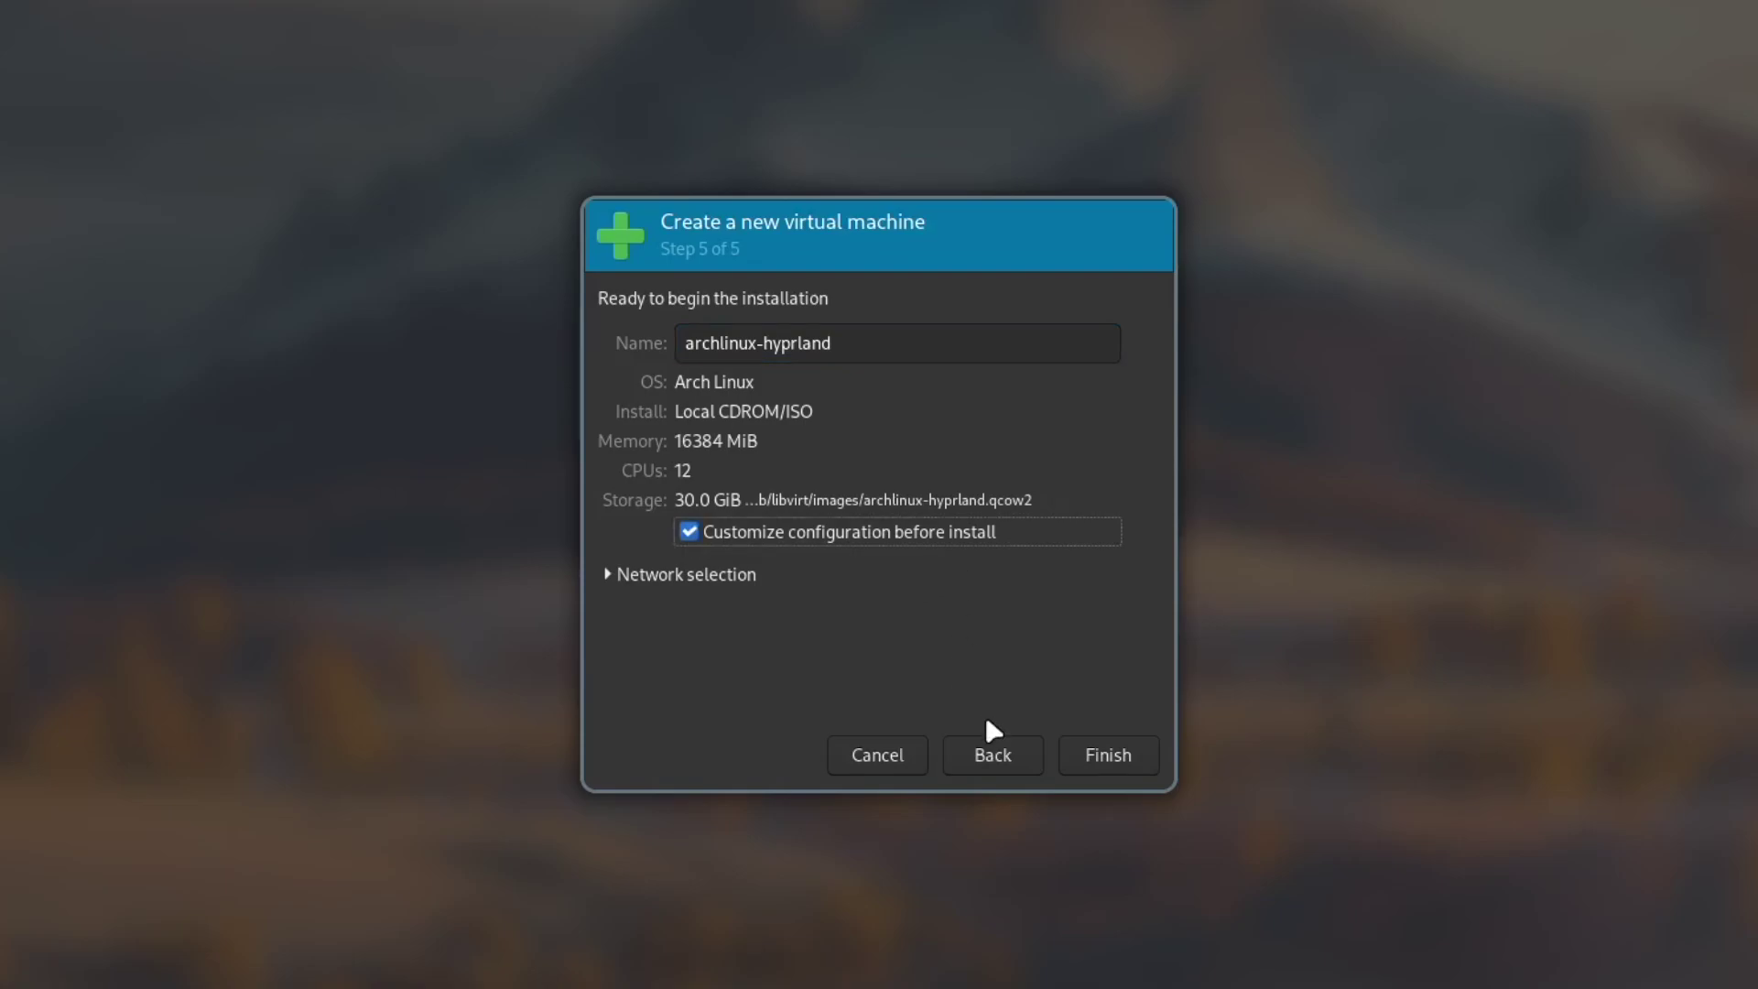
click(1119, 768)
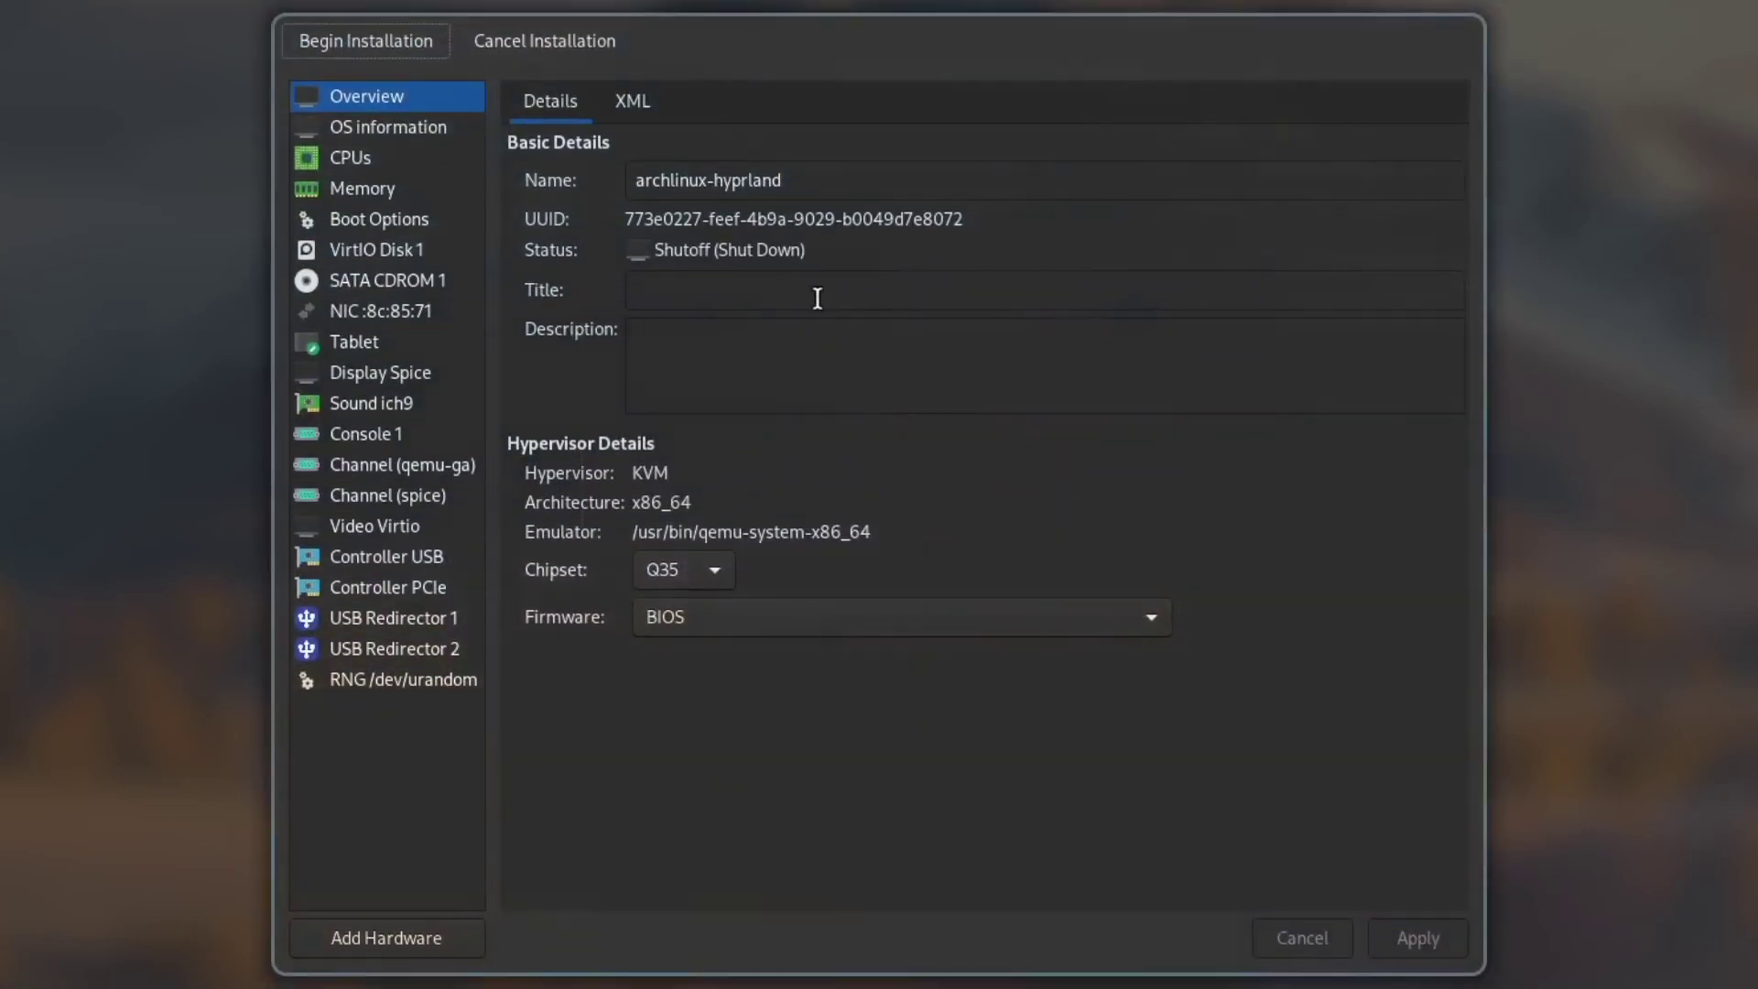
Step: Switch the VM firmware from BIOS to UEFI
click(838, 610)
click(844, 654)
click(1425, 934)
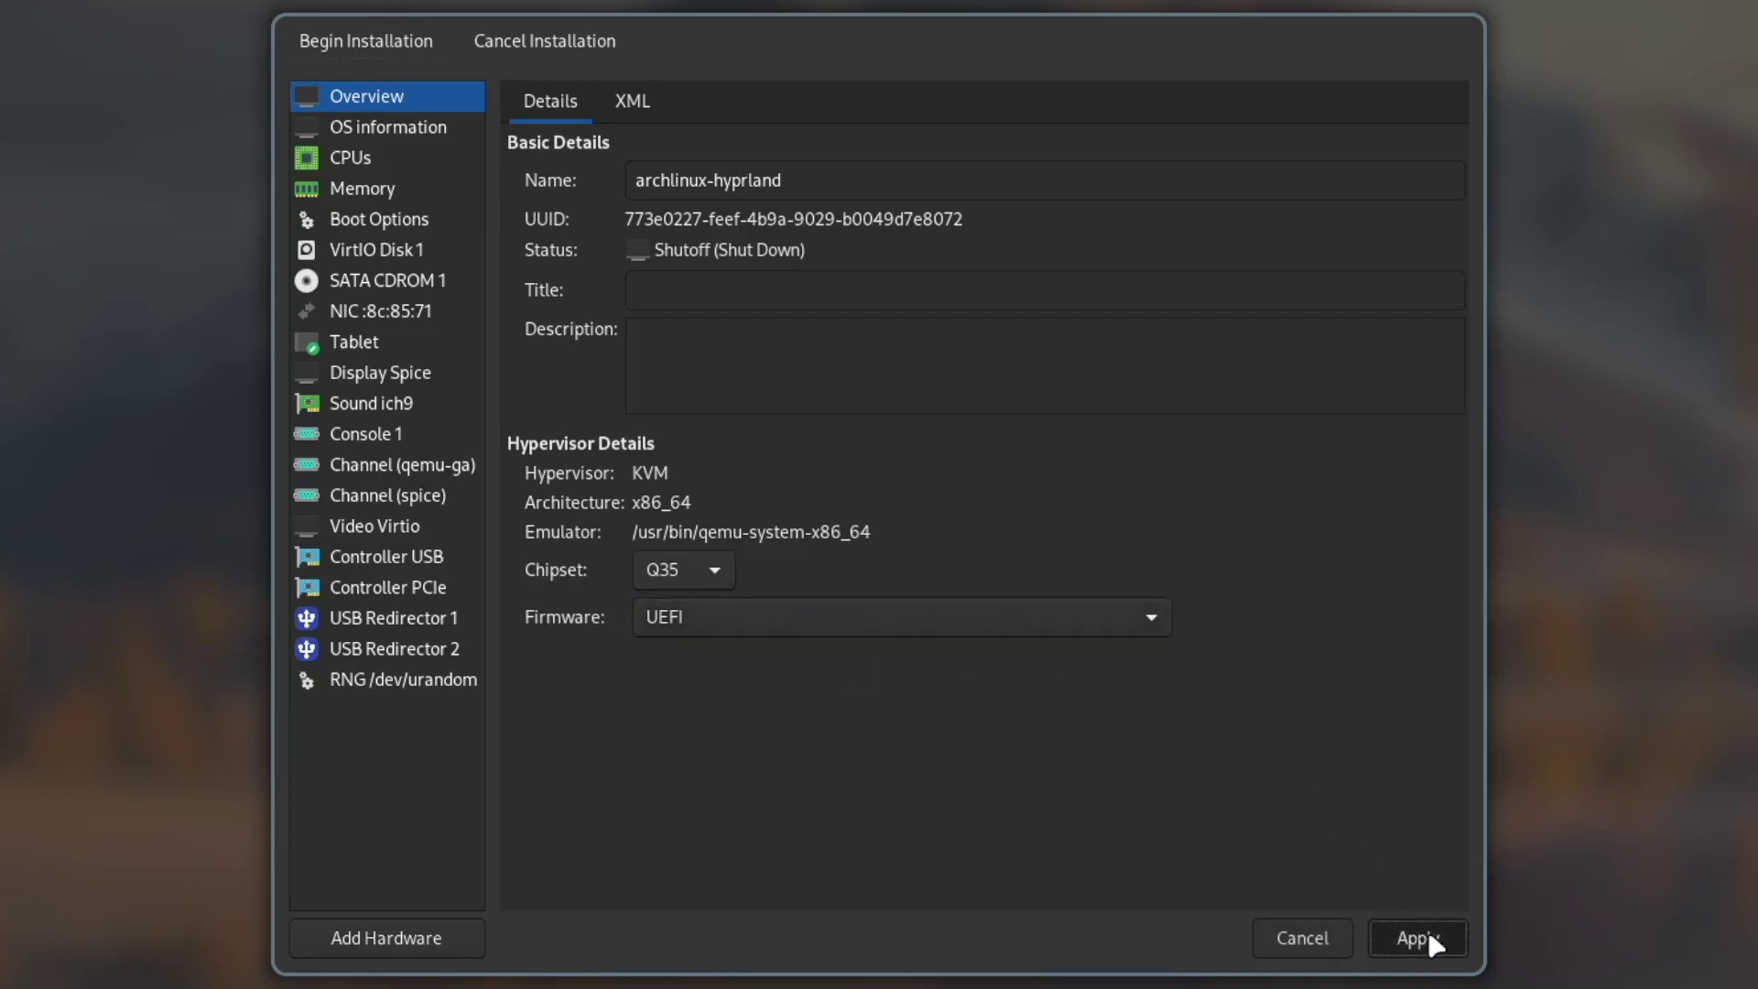
Step: Enable SATA CDROM 1 and boot it before VirtIO Disk 1, then check Video and Display
click(394, 220)
click(536, 318)
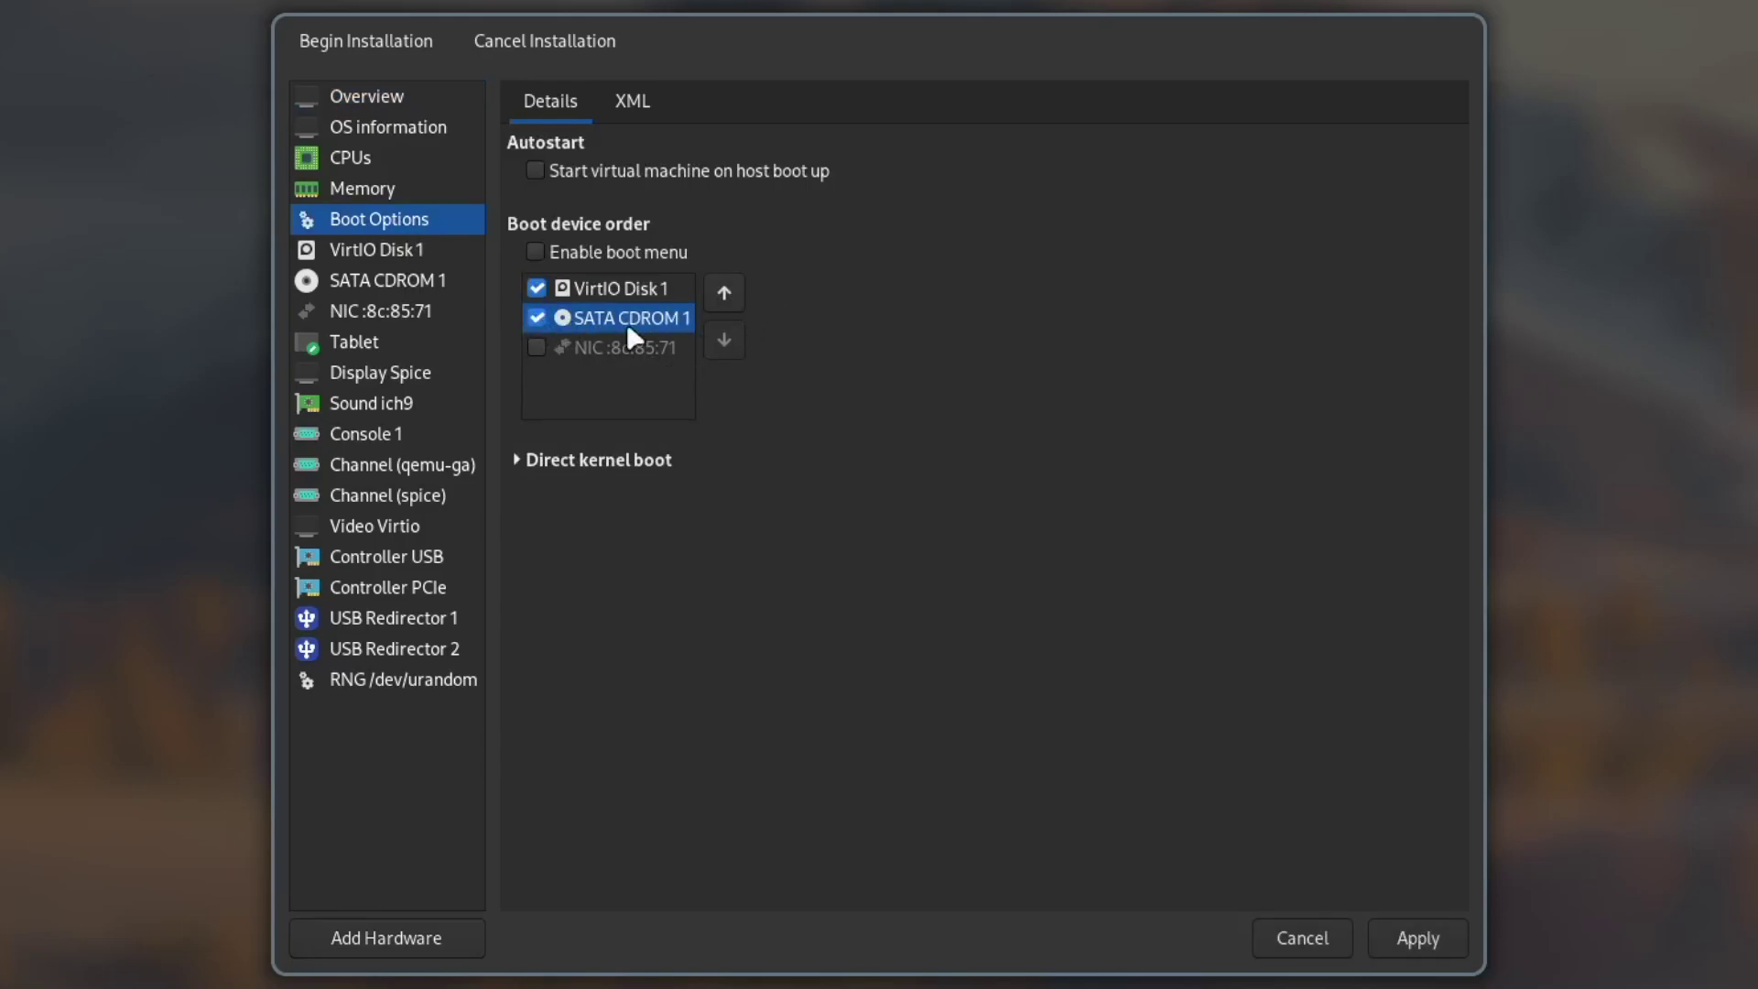
click(727, 292)
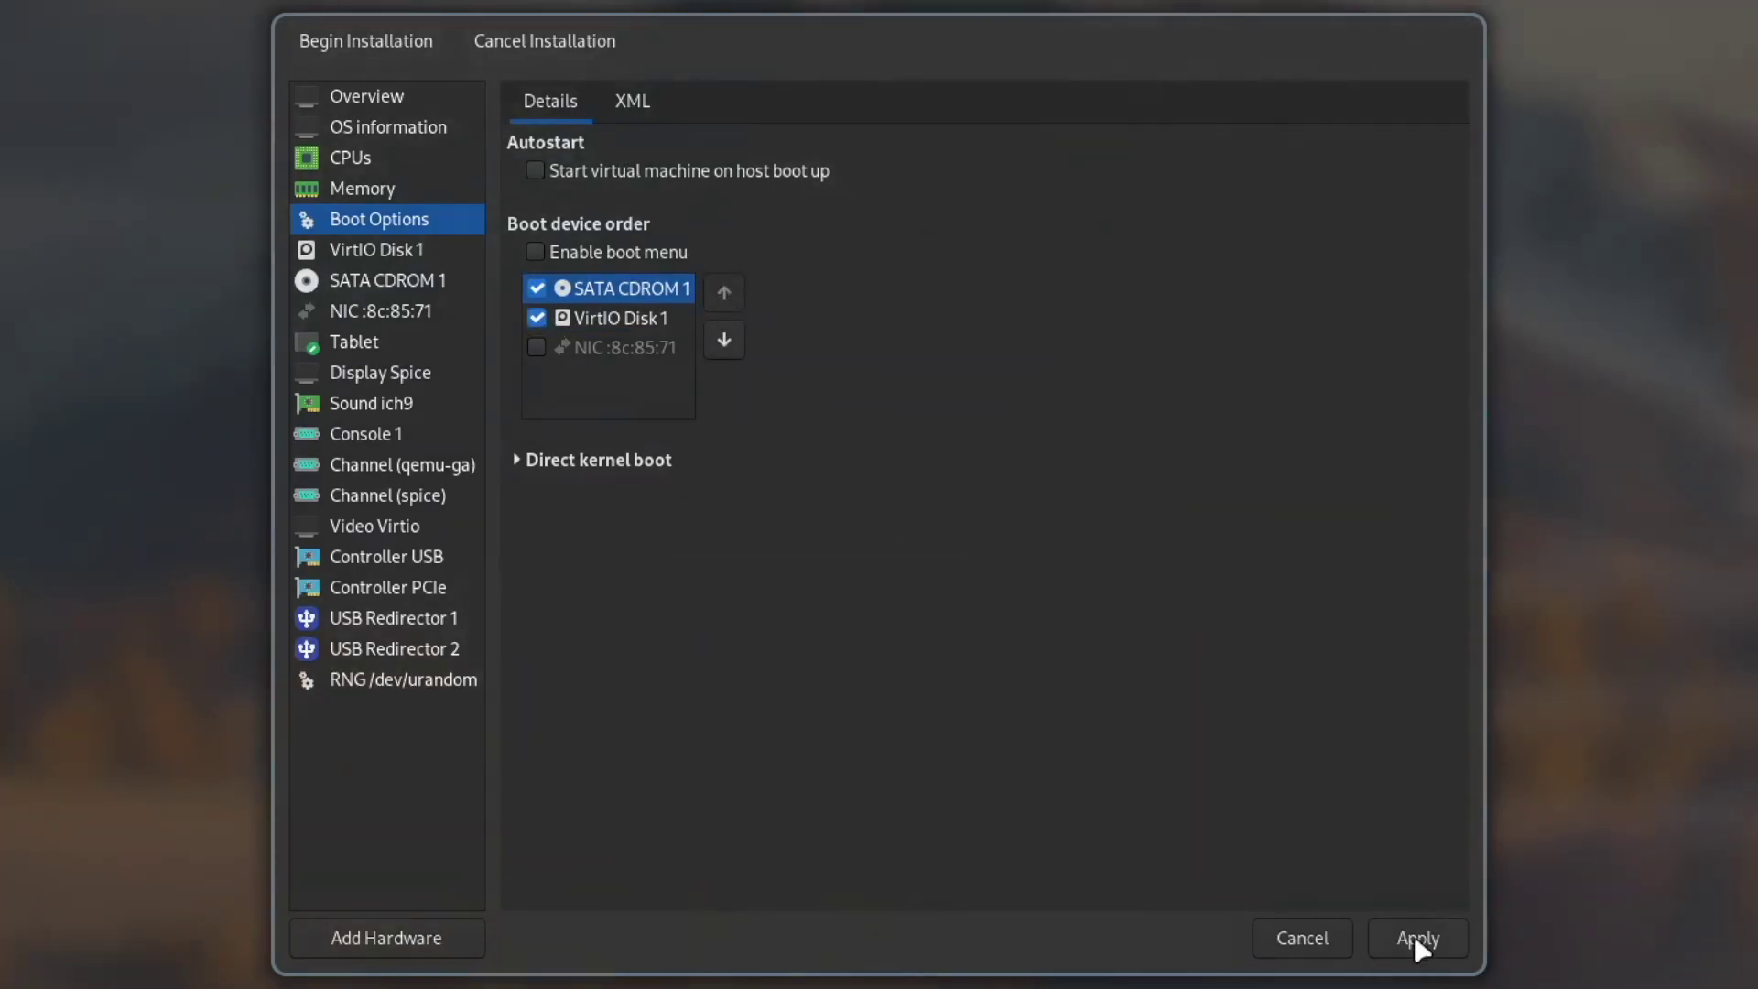
click(1417, 941)
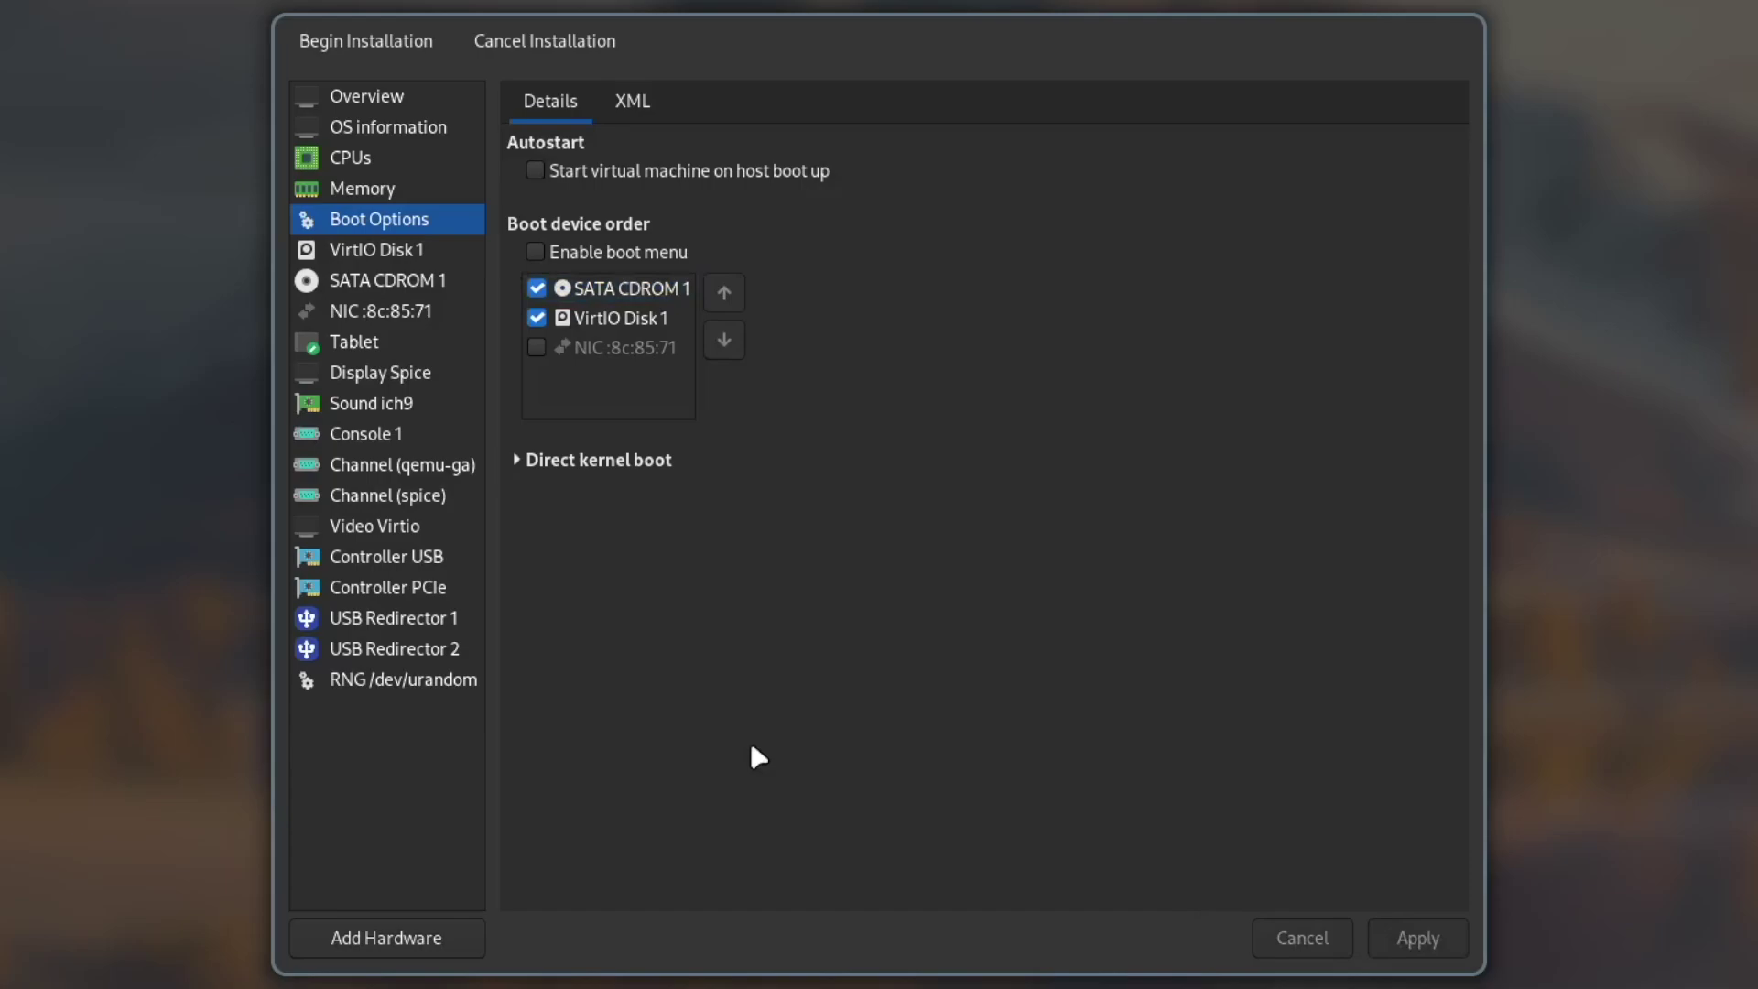
click(404, 537)
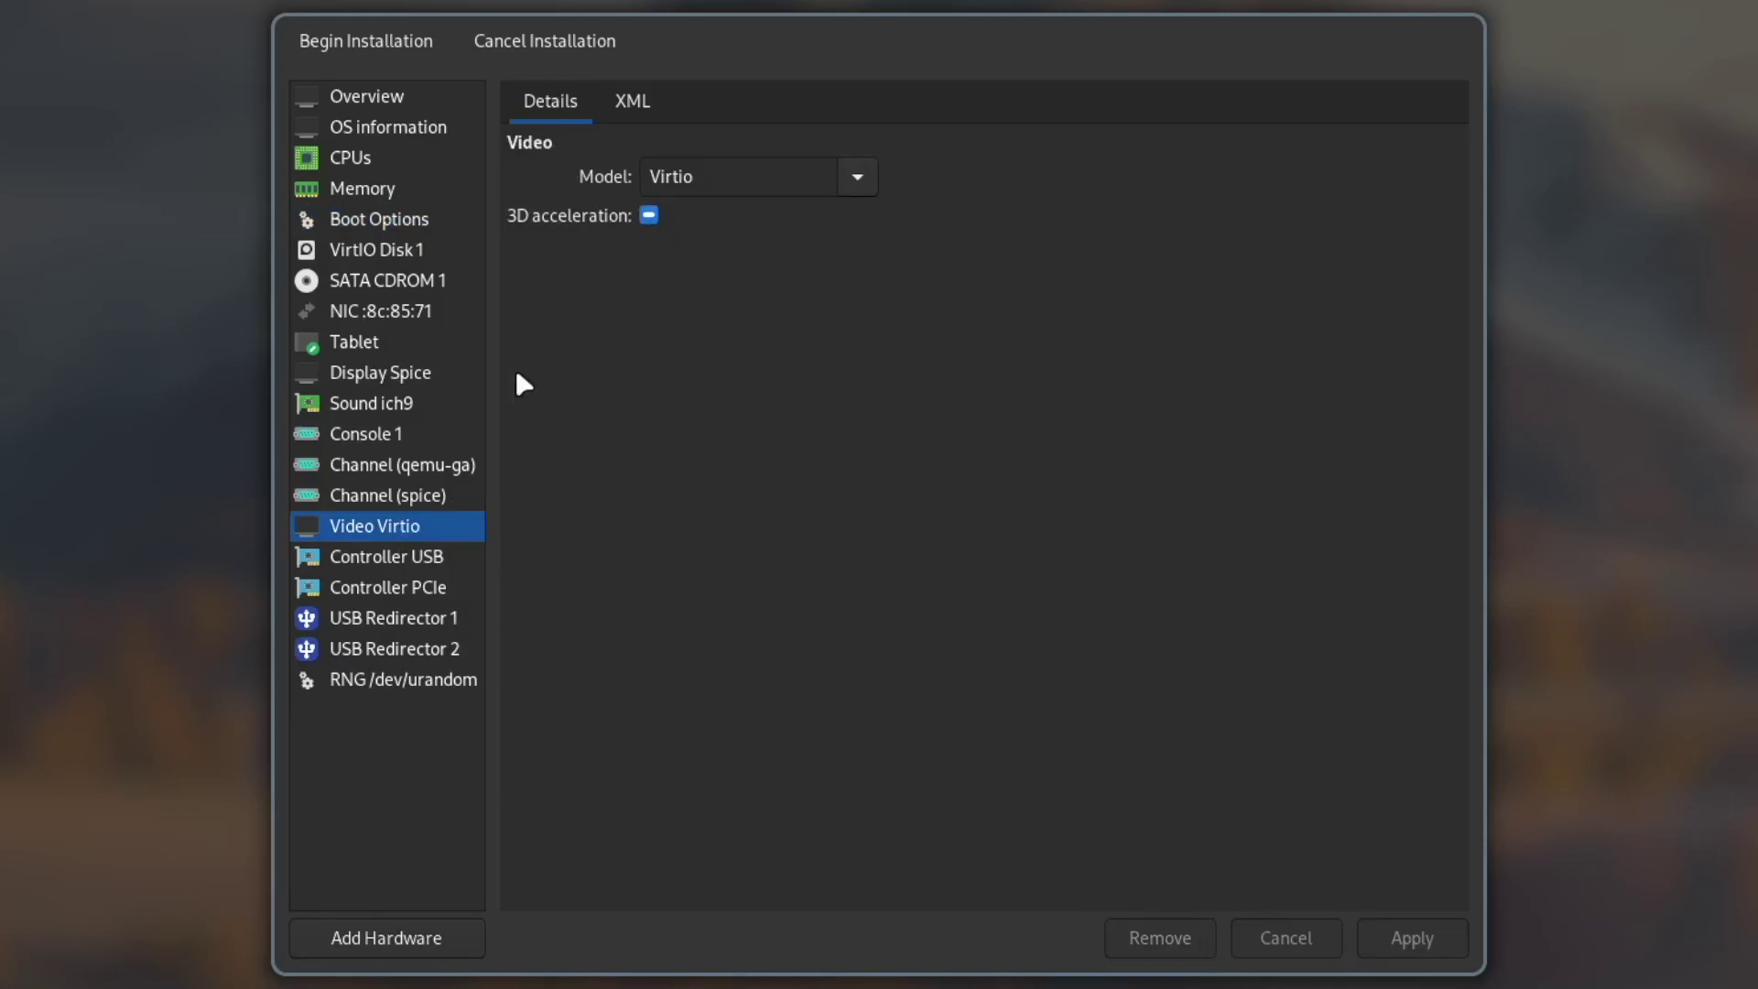
click(376, 376)
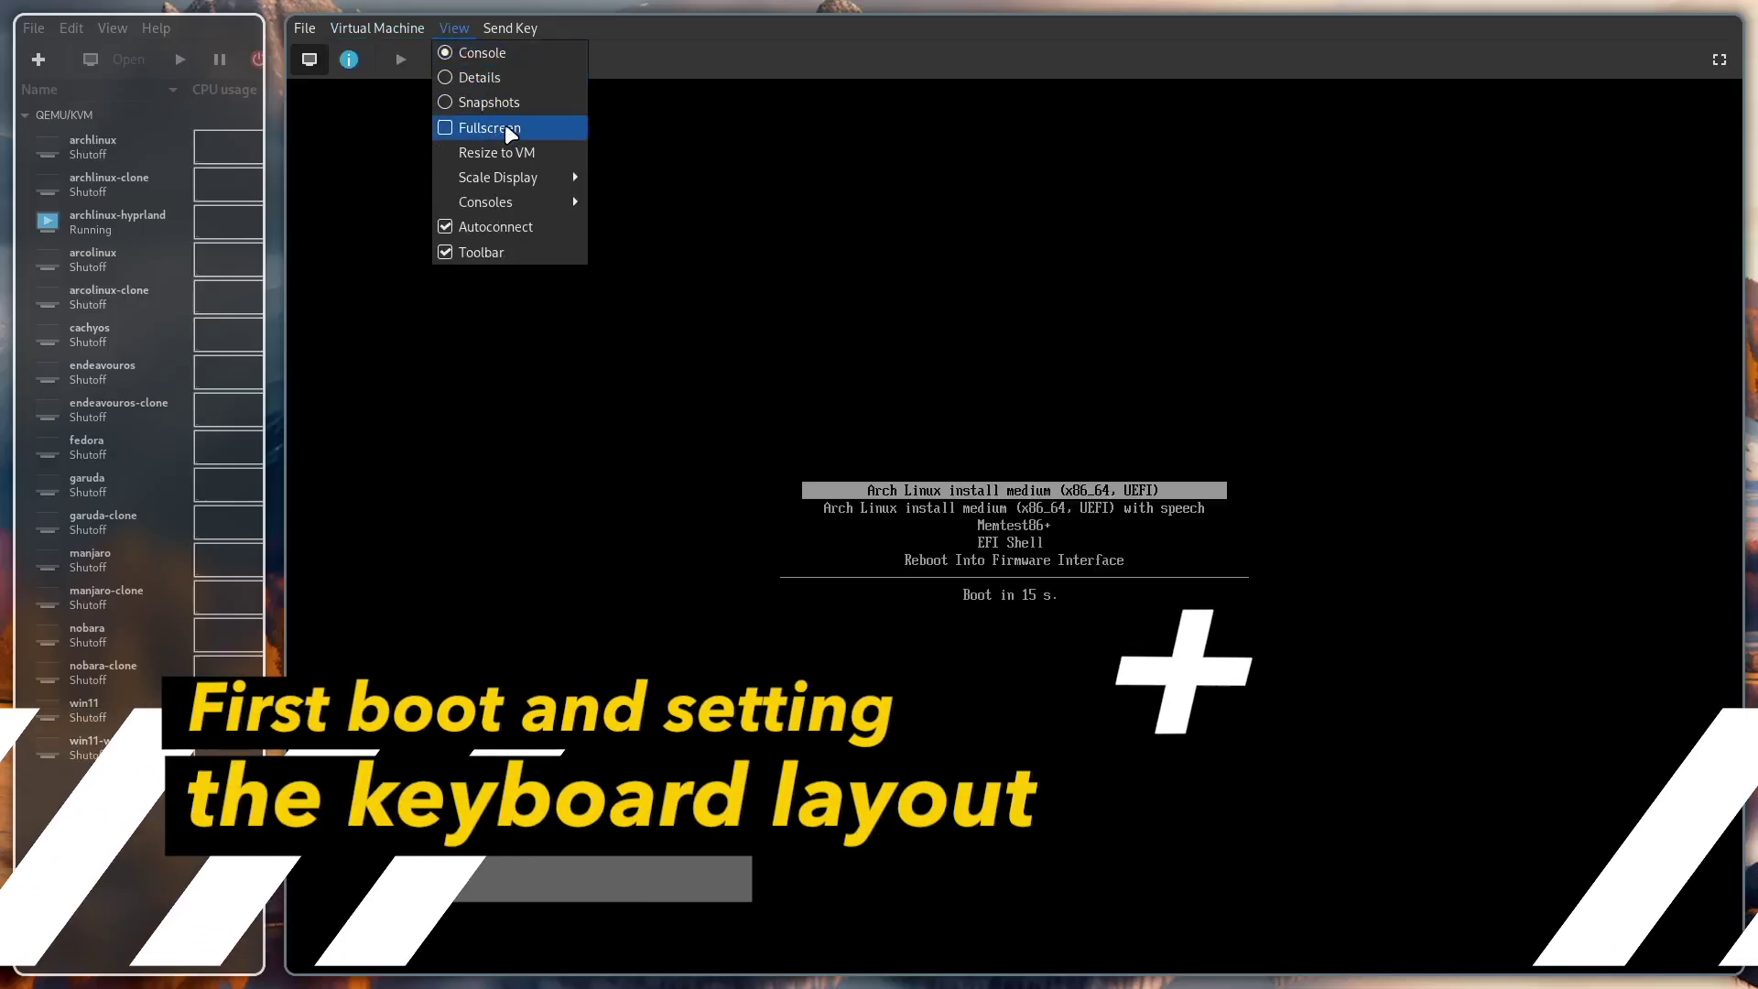
Step: Boot the Arch install medium and load the German de-latin1 keymap
click(504, 124)
key(Return)
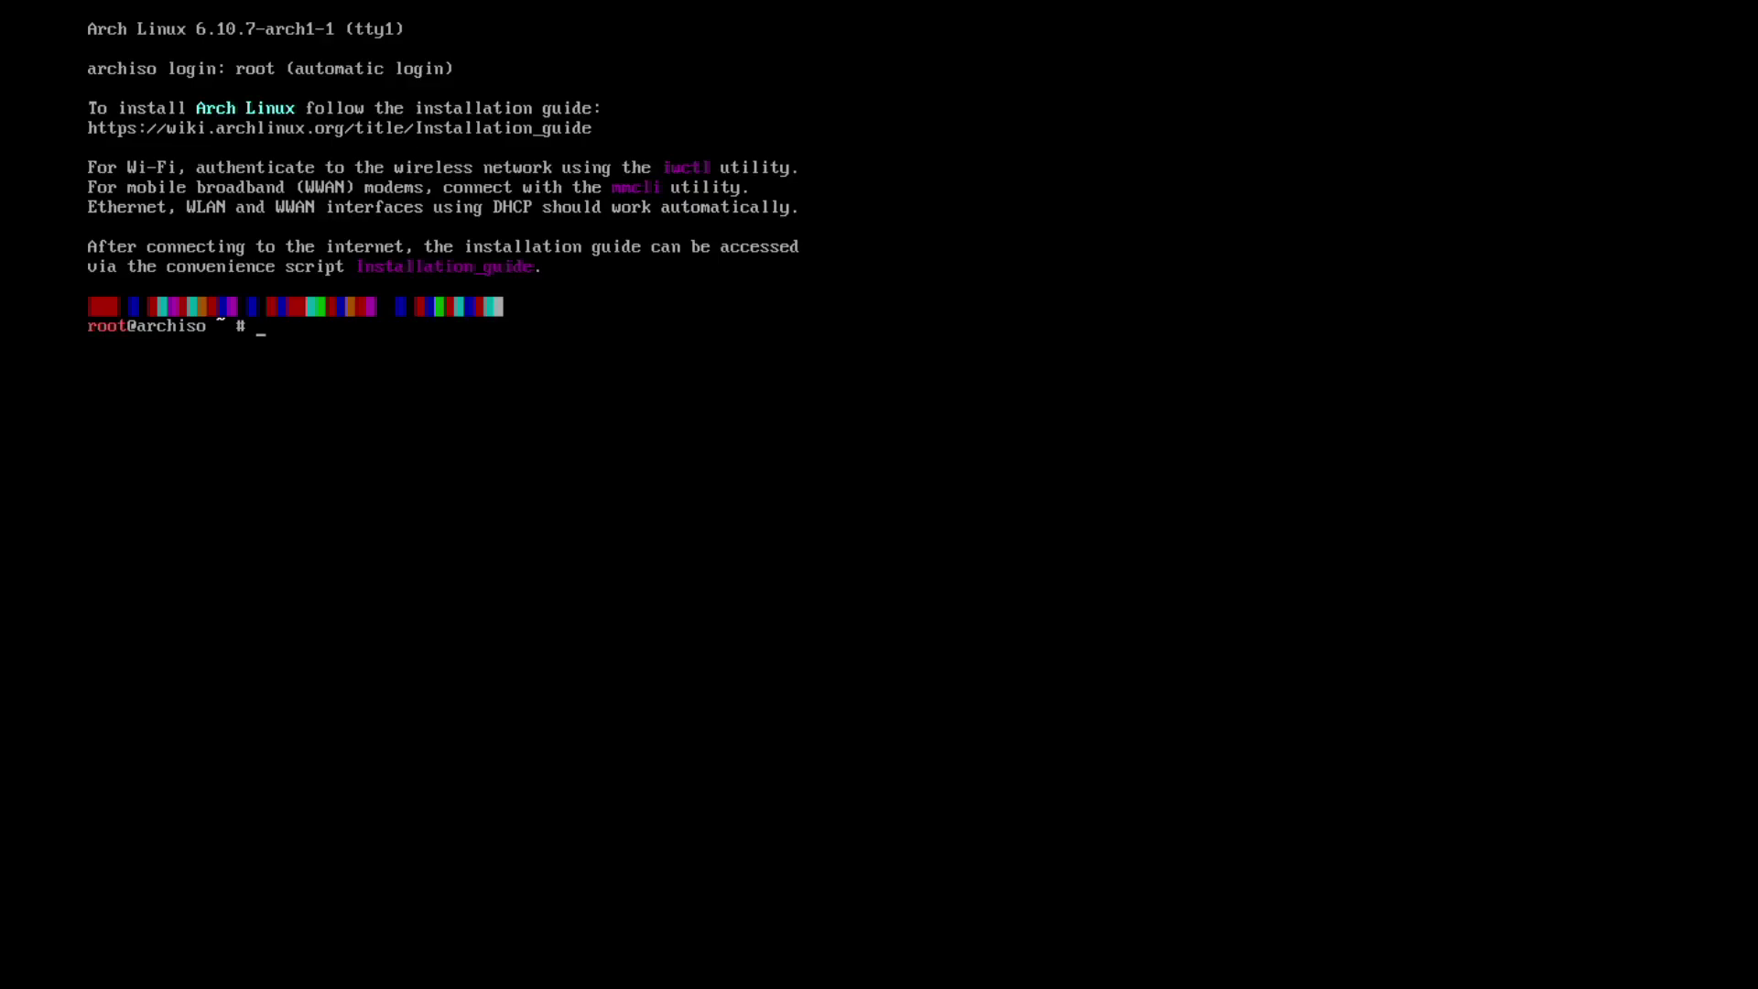
text(loadkeys de)
key(Return)
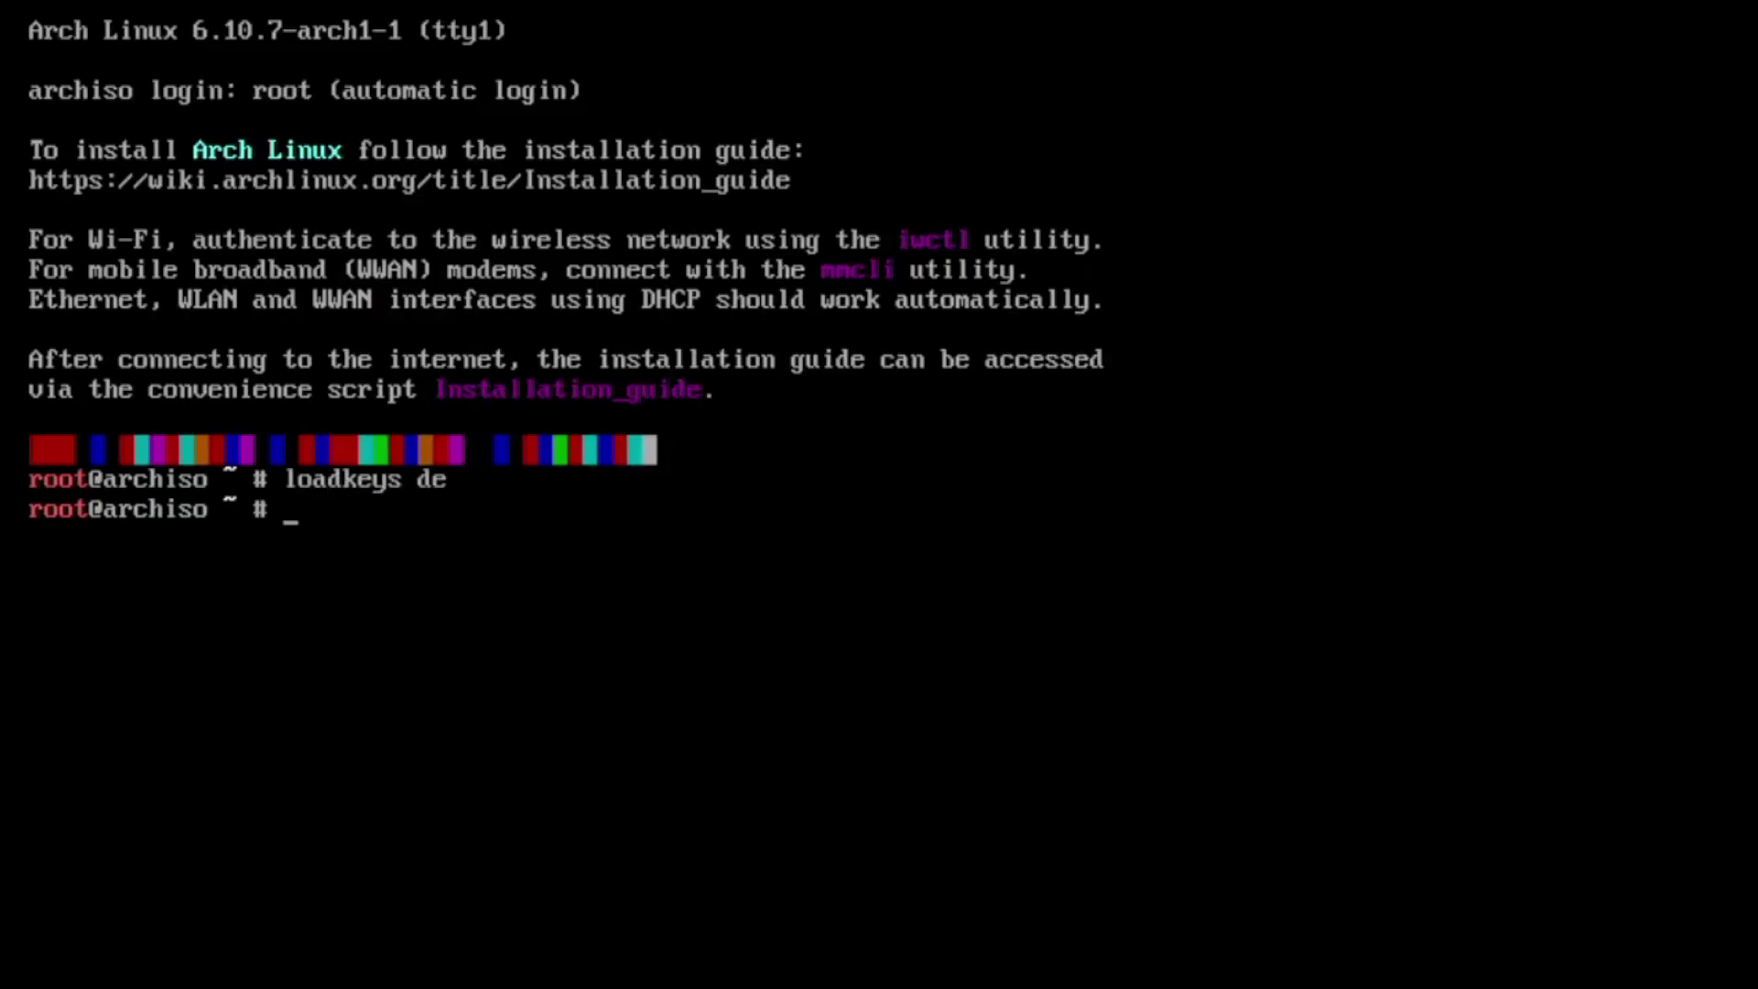
text(loadkeys )
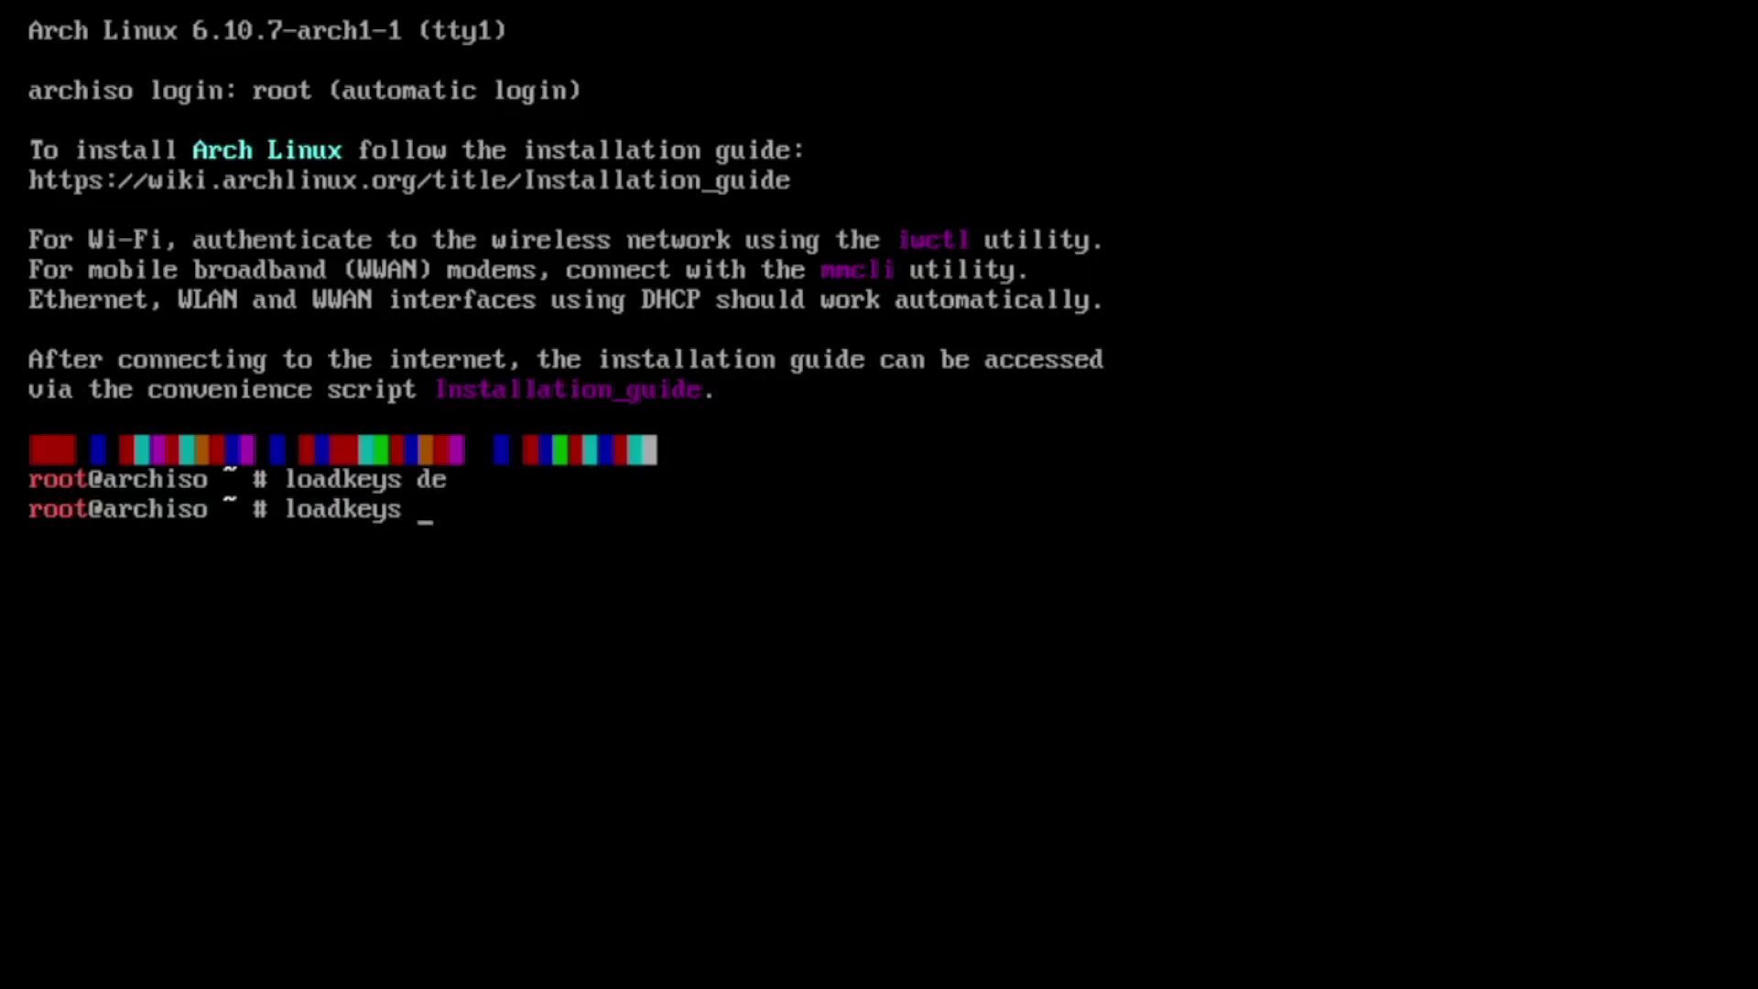
text(de-latin1)
key(Return)
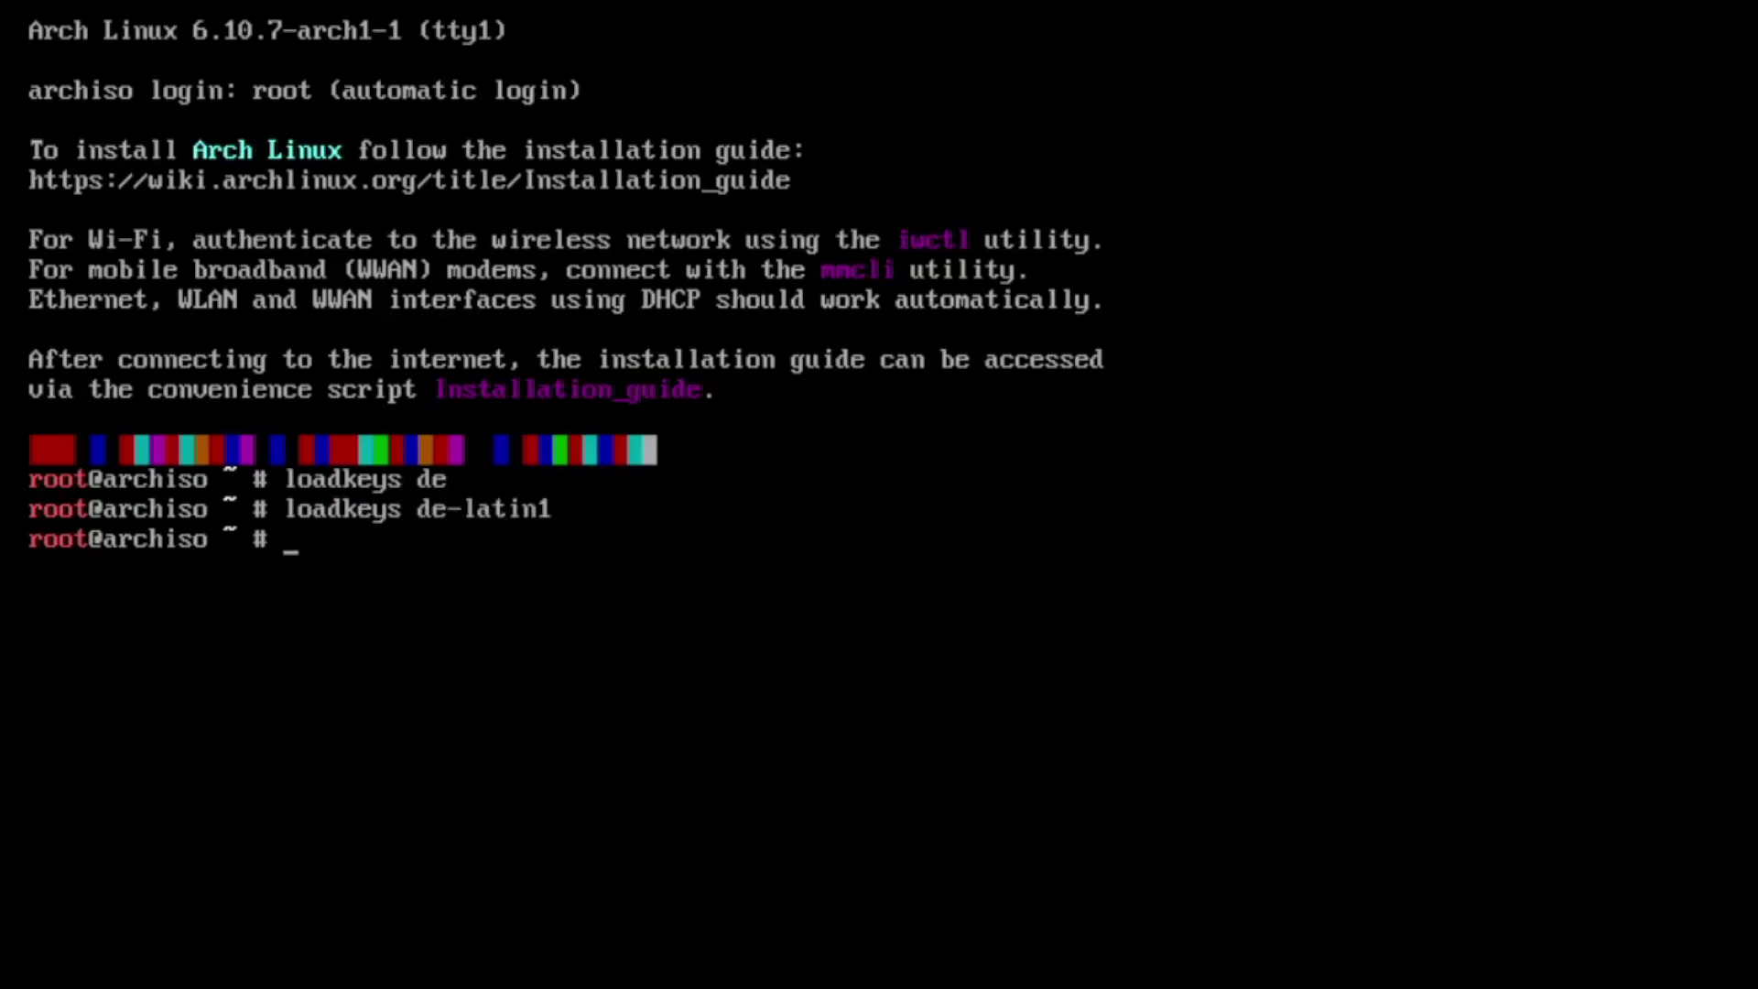
Step: Test the umlaut keys, clear them, and enter archinstall at the prompt
text(ääöäöäö)
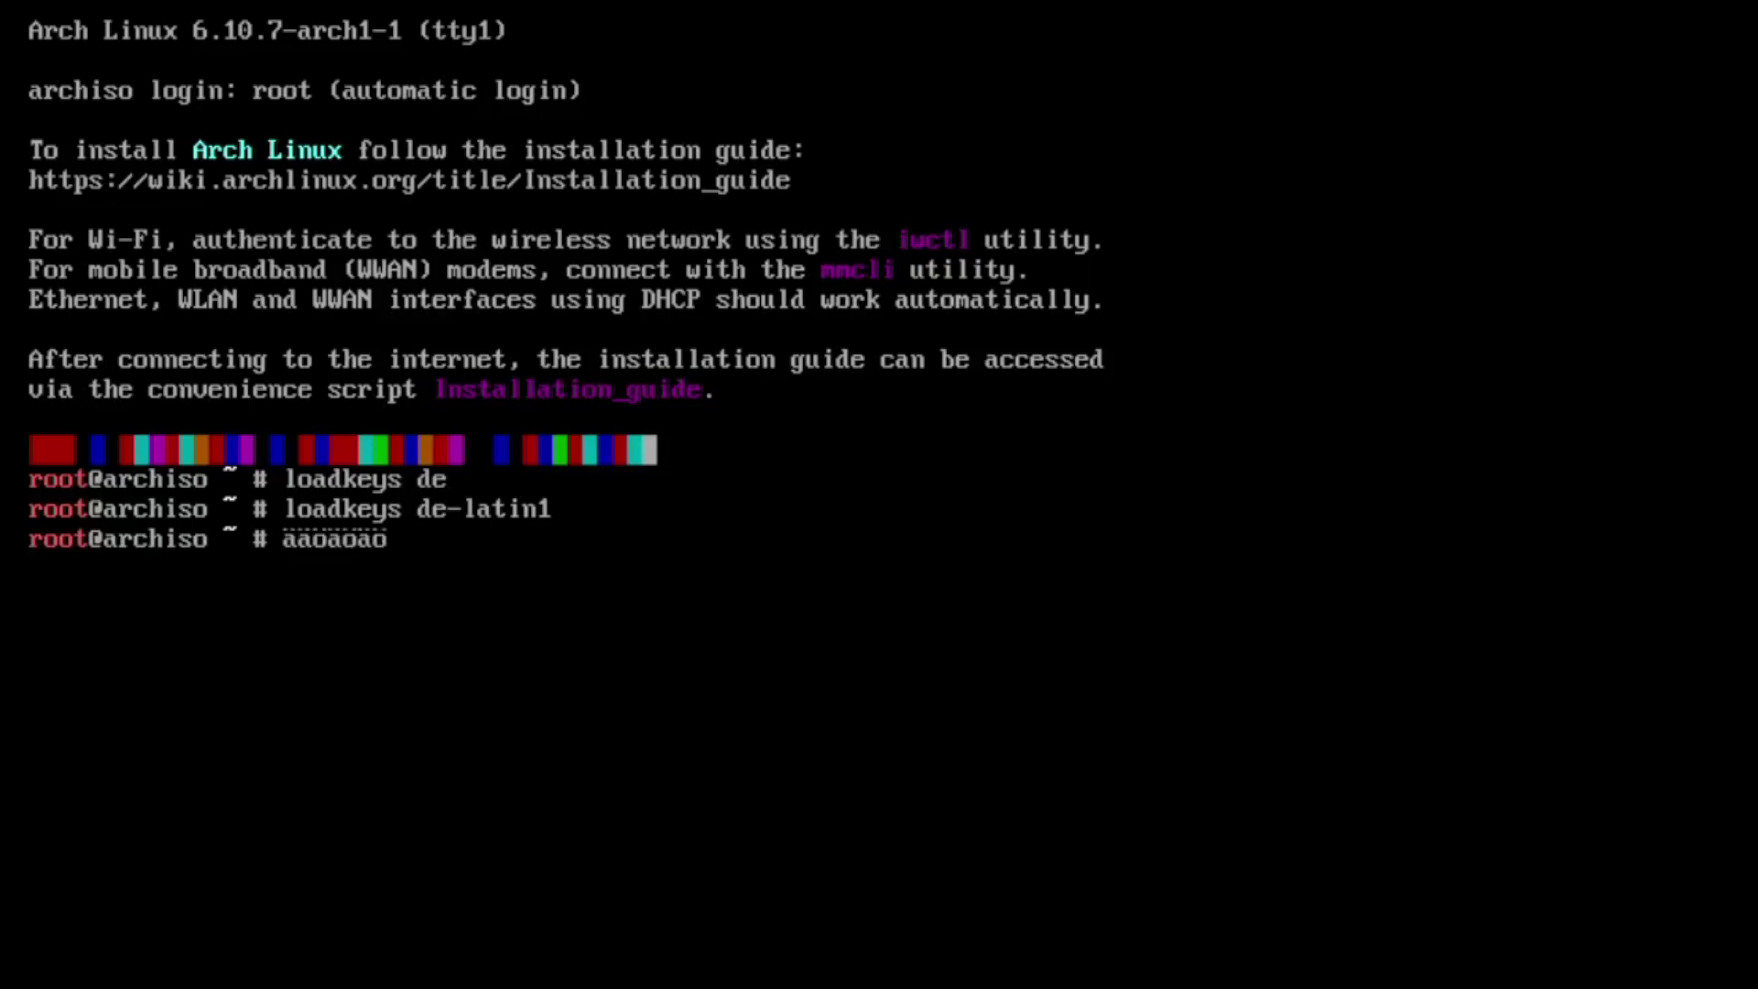
key(BackSpace)
key(BackSpace)
key(BackSpace)
key(BackSpace)
key(BackSpace)
key(BackSpace)
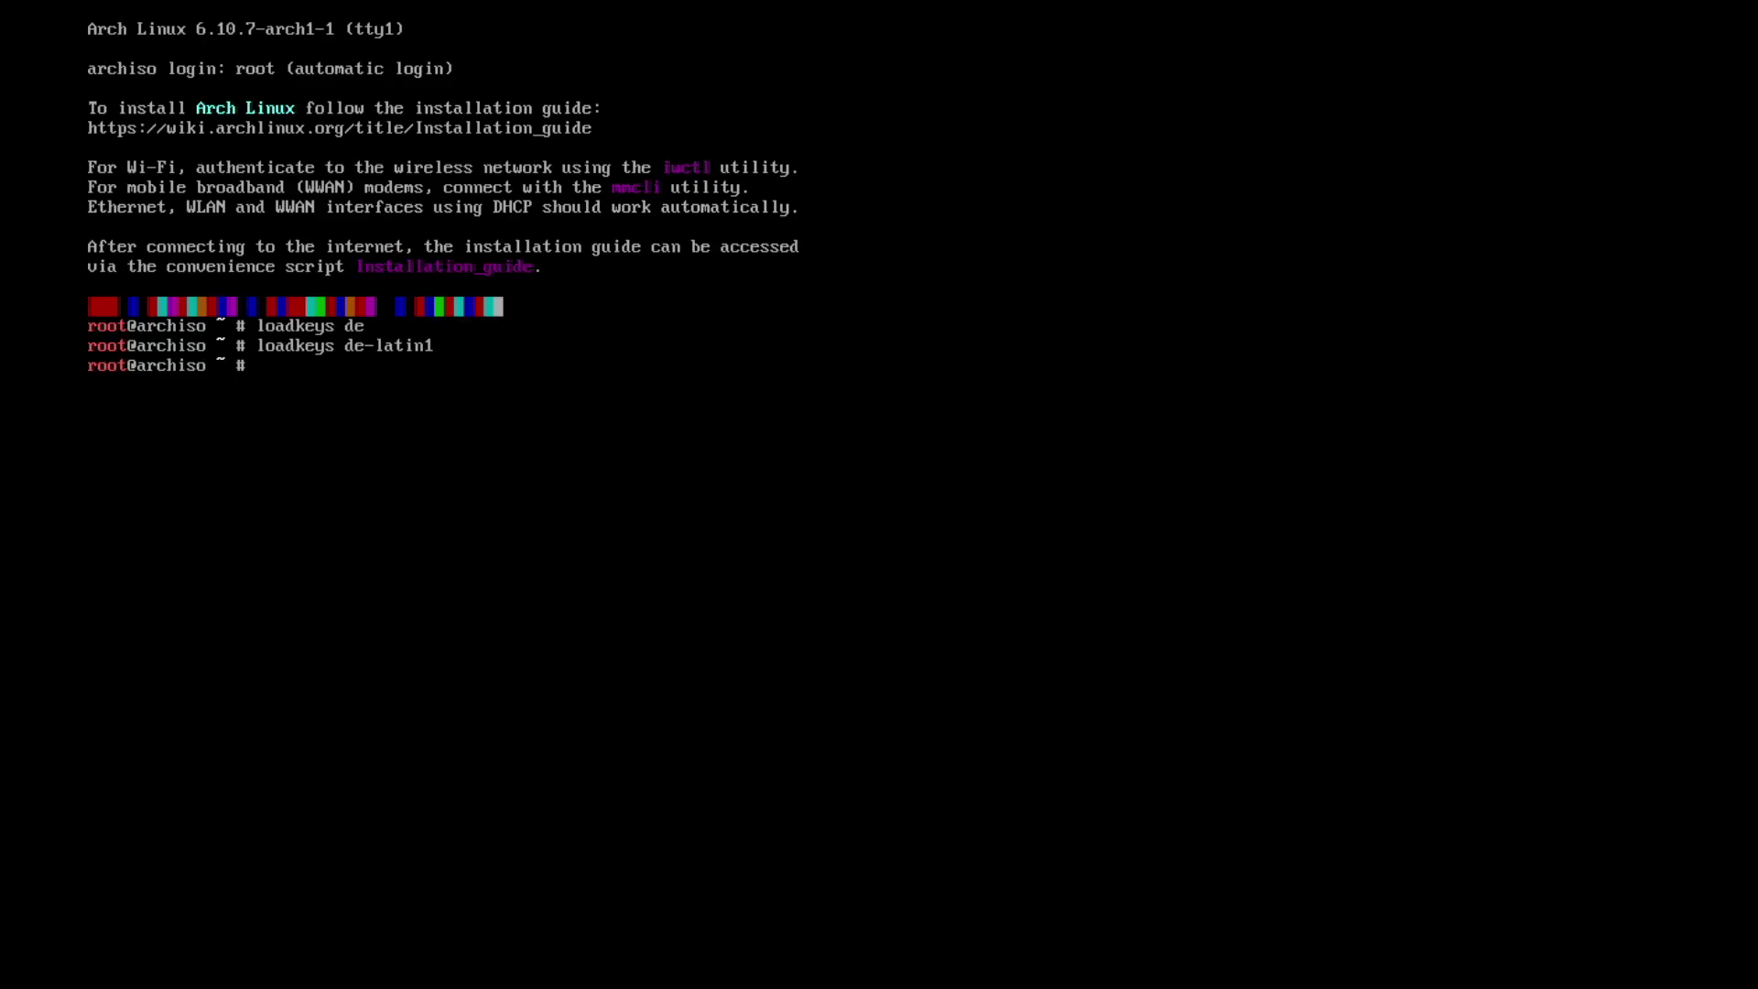
text(archinstall)
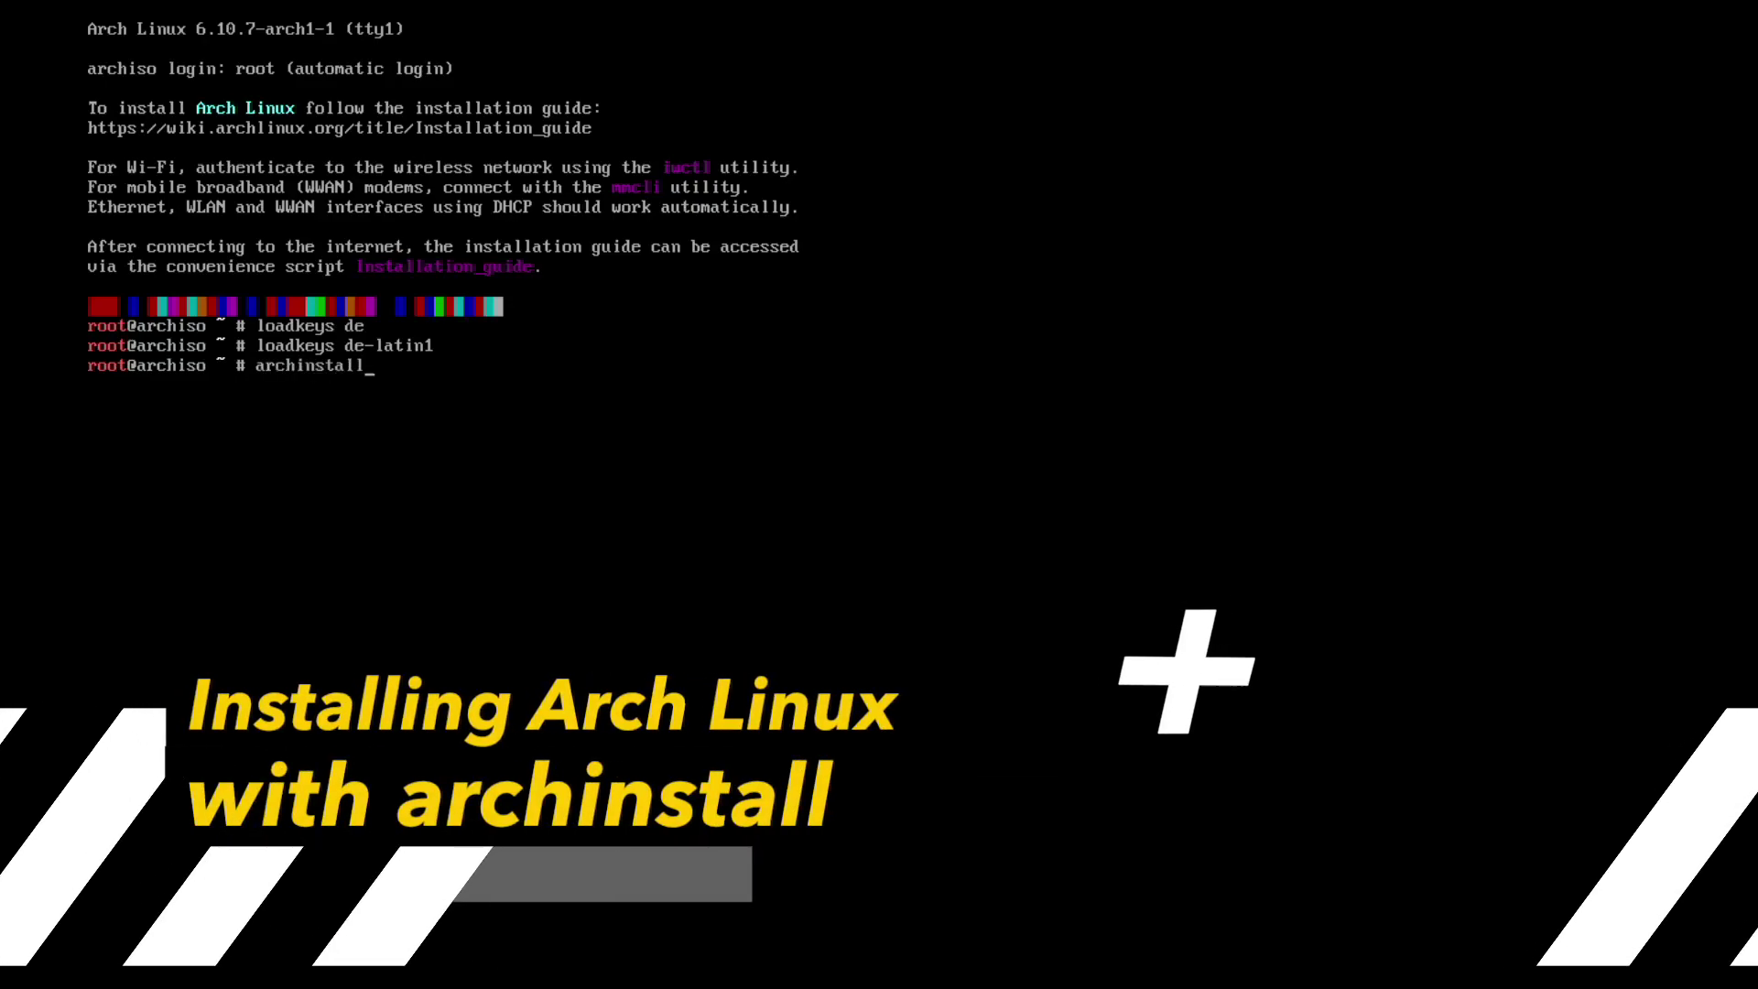
Step: Launch archinstall and set the mirror region to Germany
key(Return)
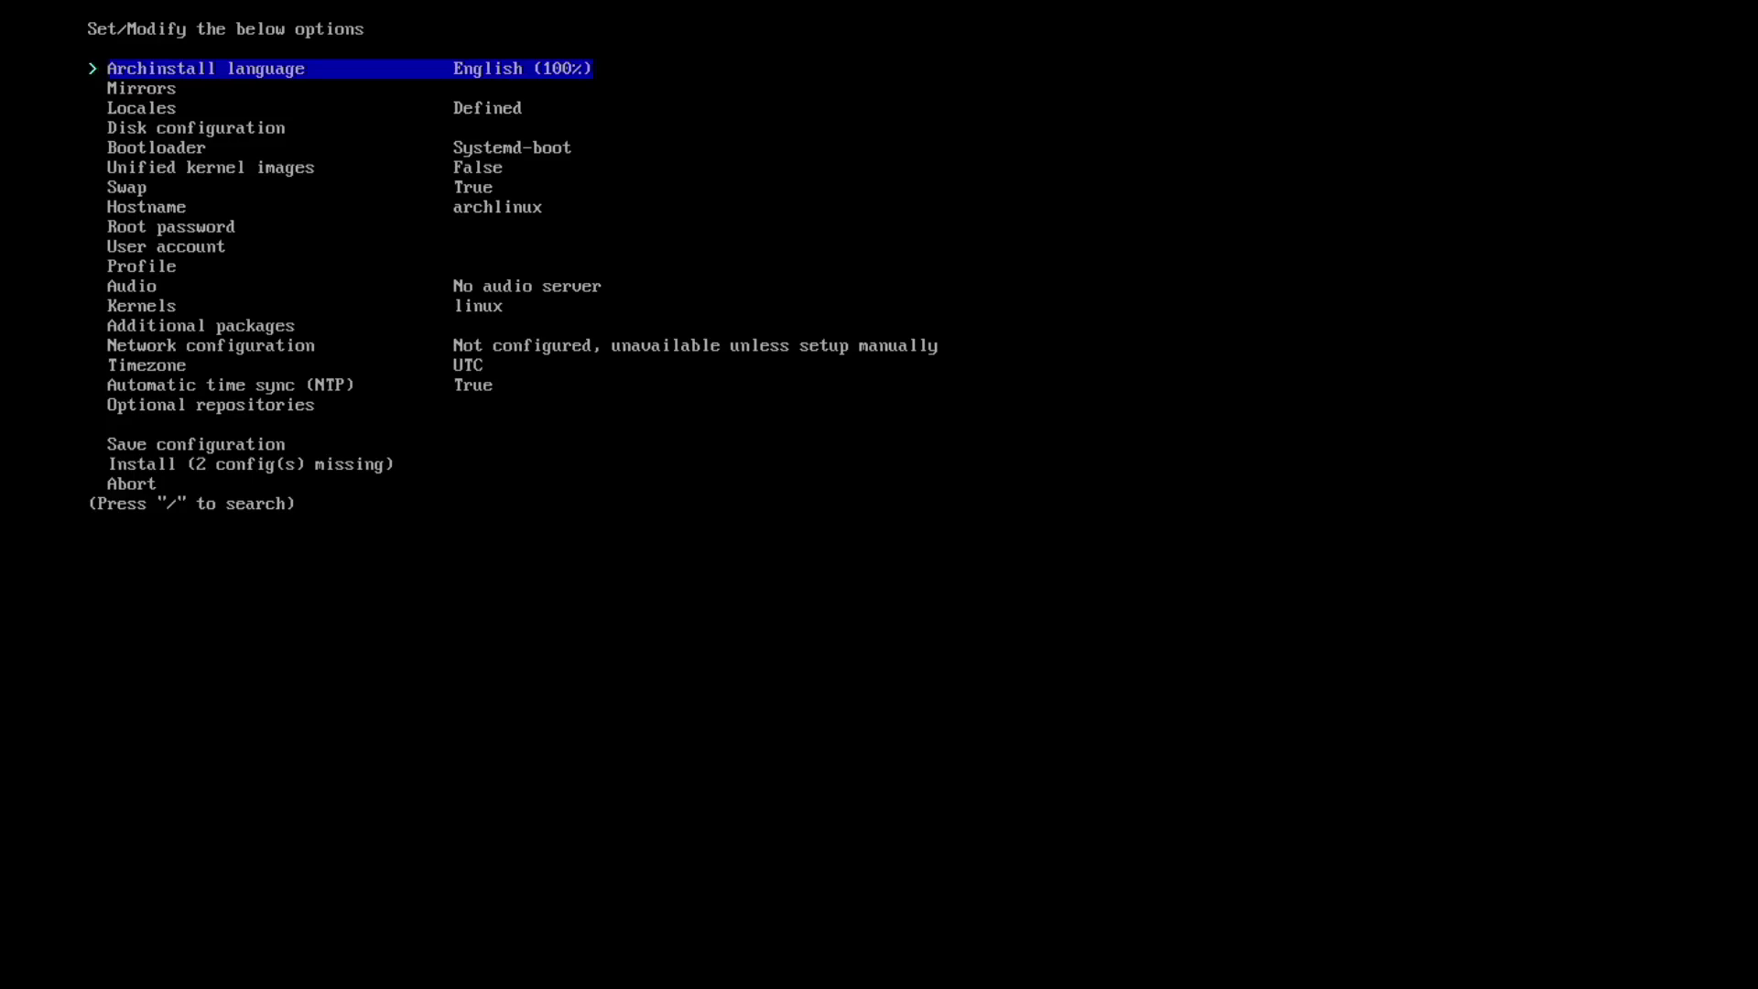
key(Down)
key(Return)
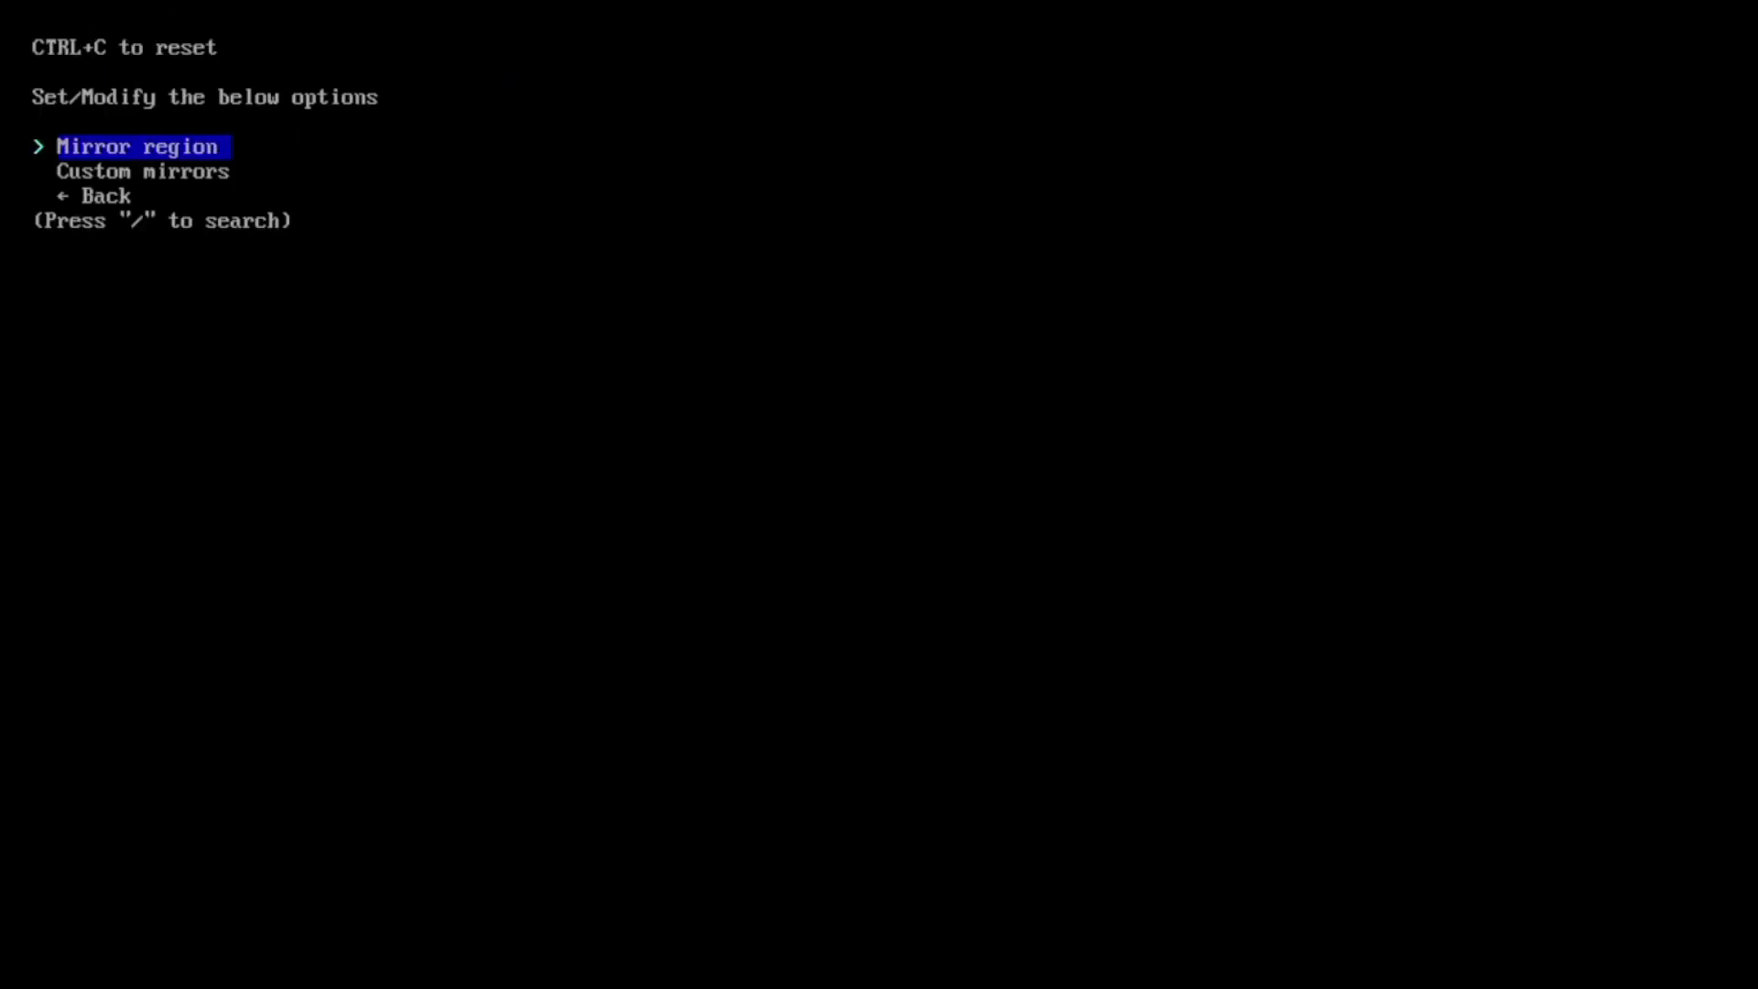
key(Return)
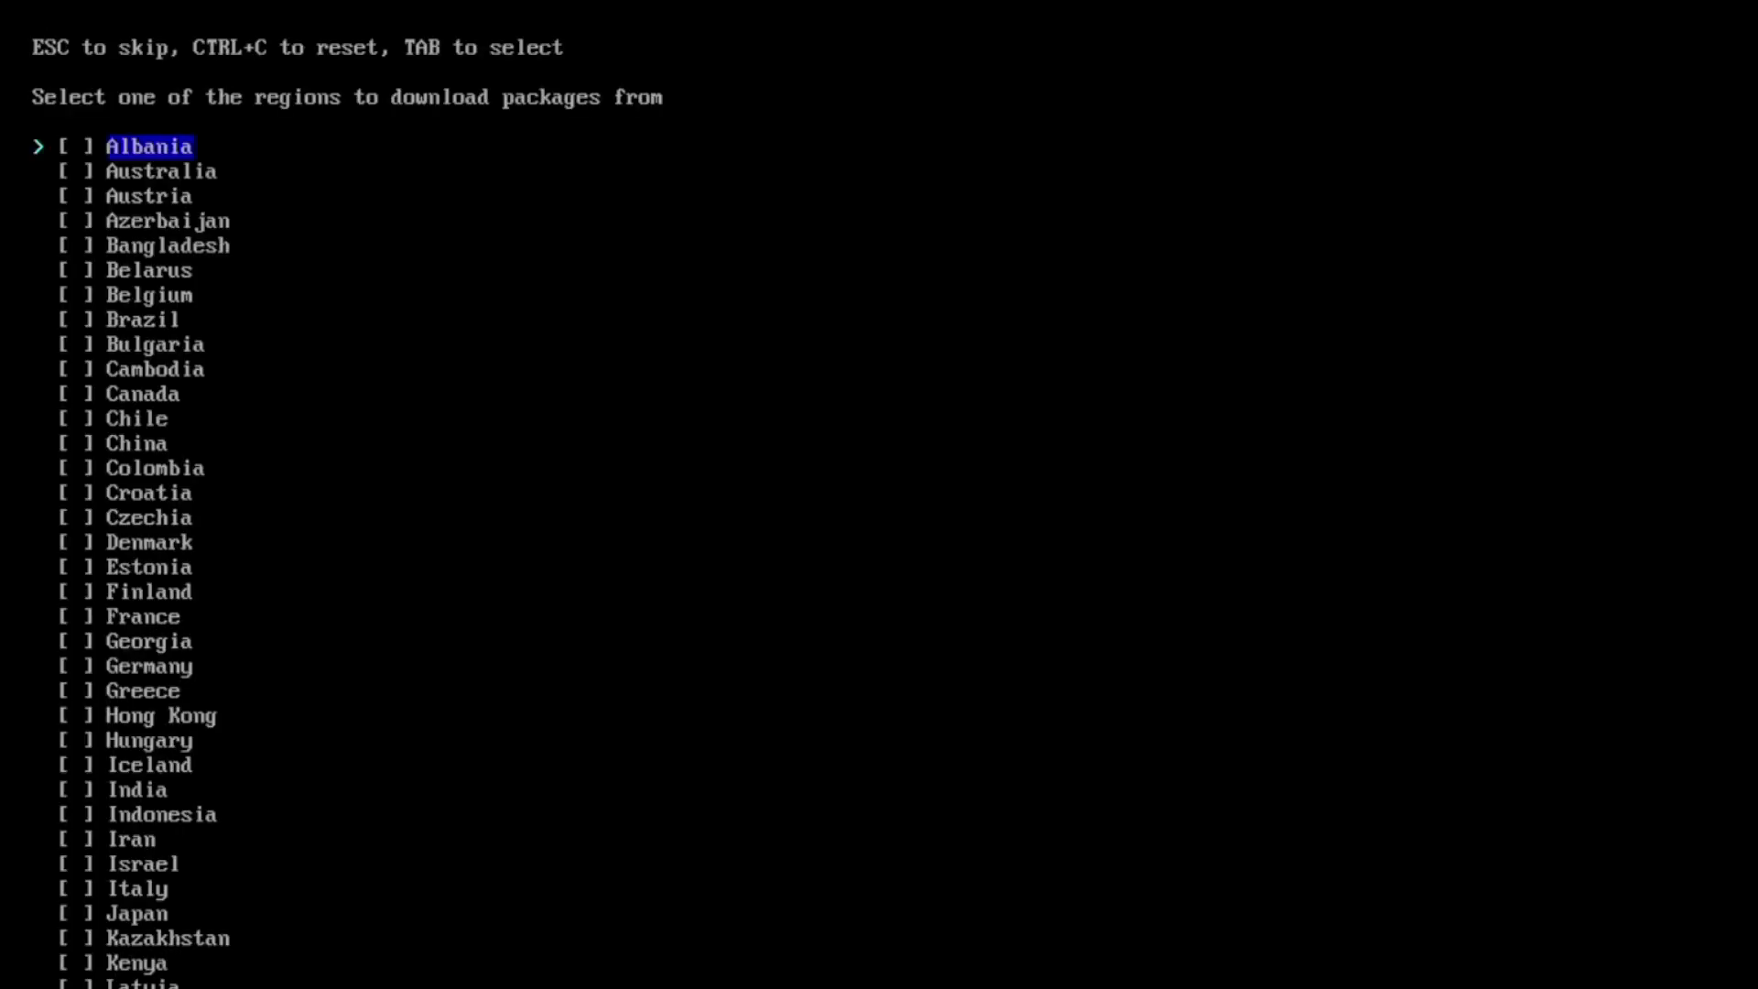
key(Down)
key(Down)
key(Down)
key(Down)
key(Down)
key(Down)
key(Down)
key(Down)
key(Down)
key(Down)
key(Down)
key(Down)
key(Down)
key(Down)
key(Down)
key(Down)
key(Down)
key(Down)
key(Down)
key(Down)
key(Down)
key(Tab)
key(Return)
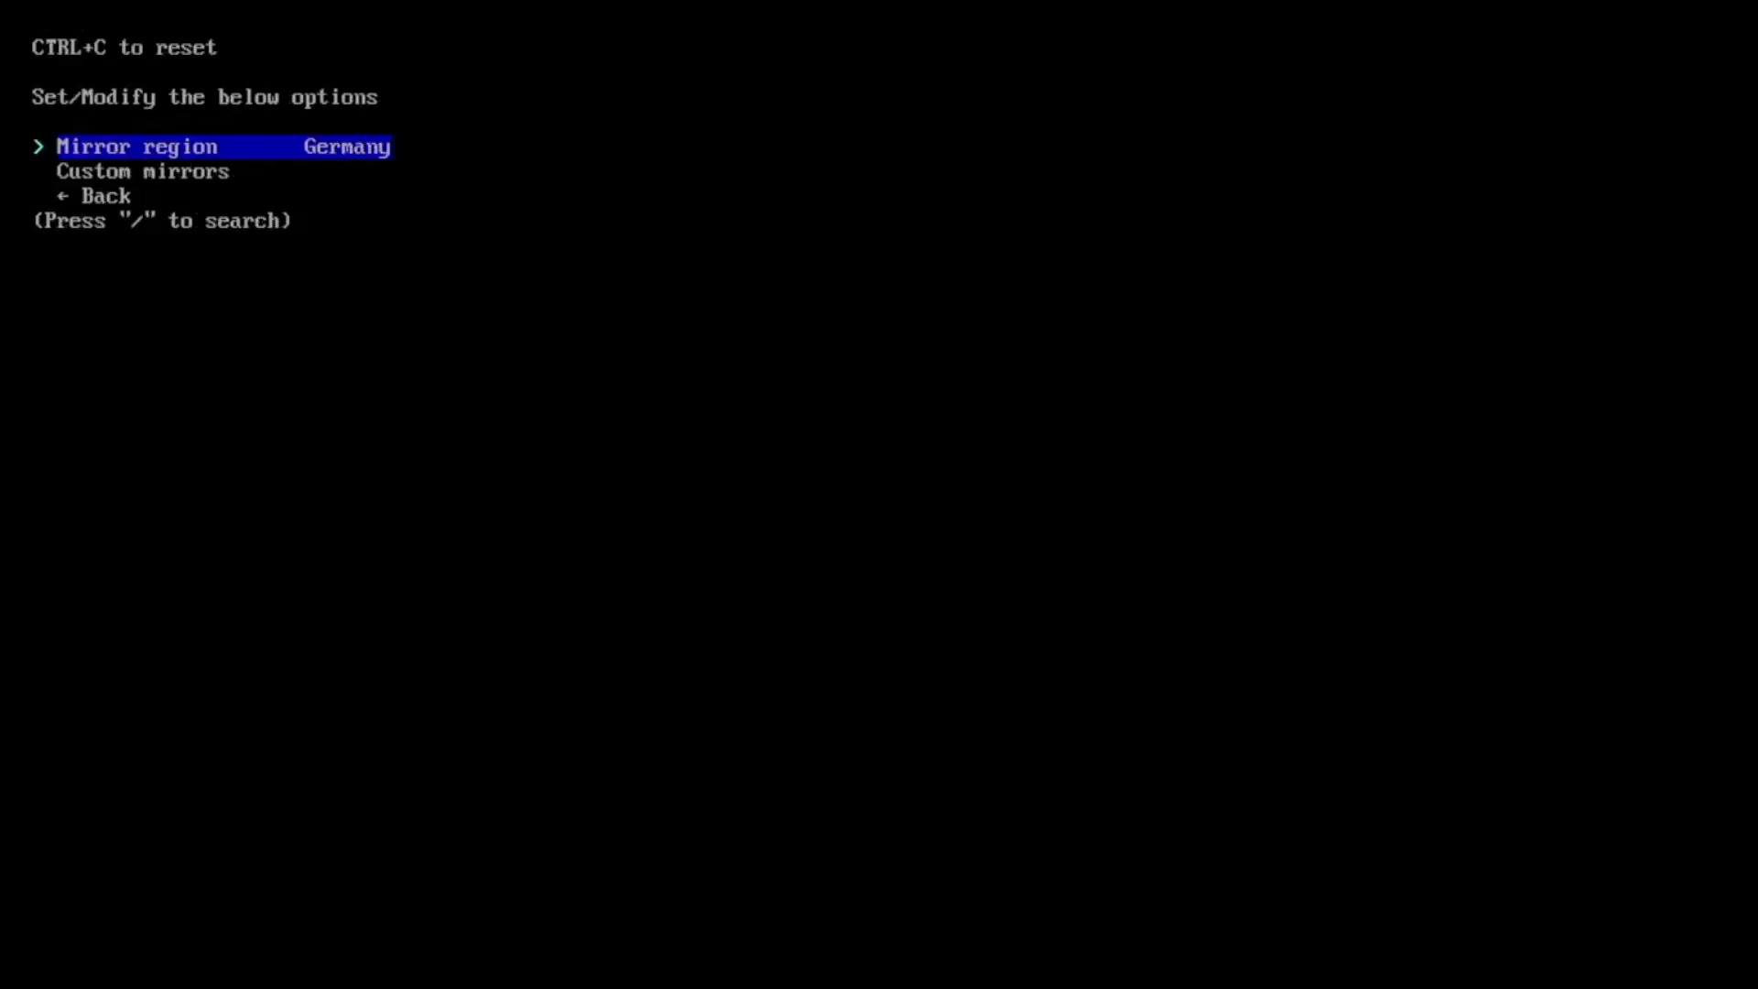
key(Down)
key(Down)
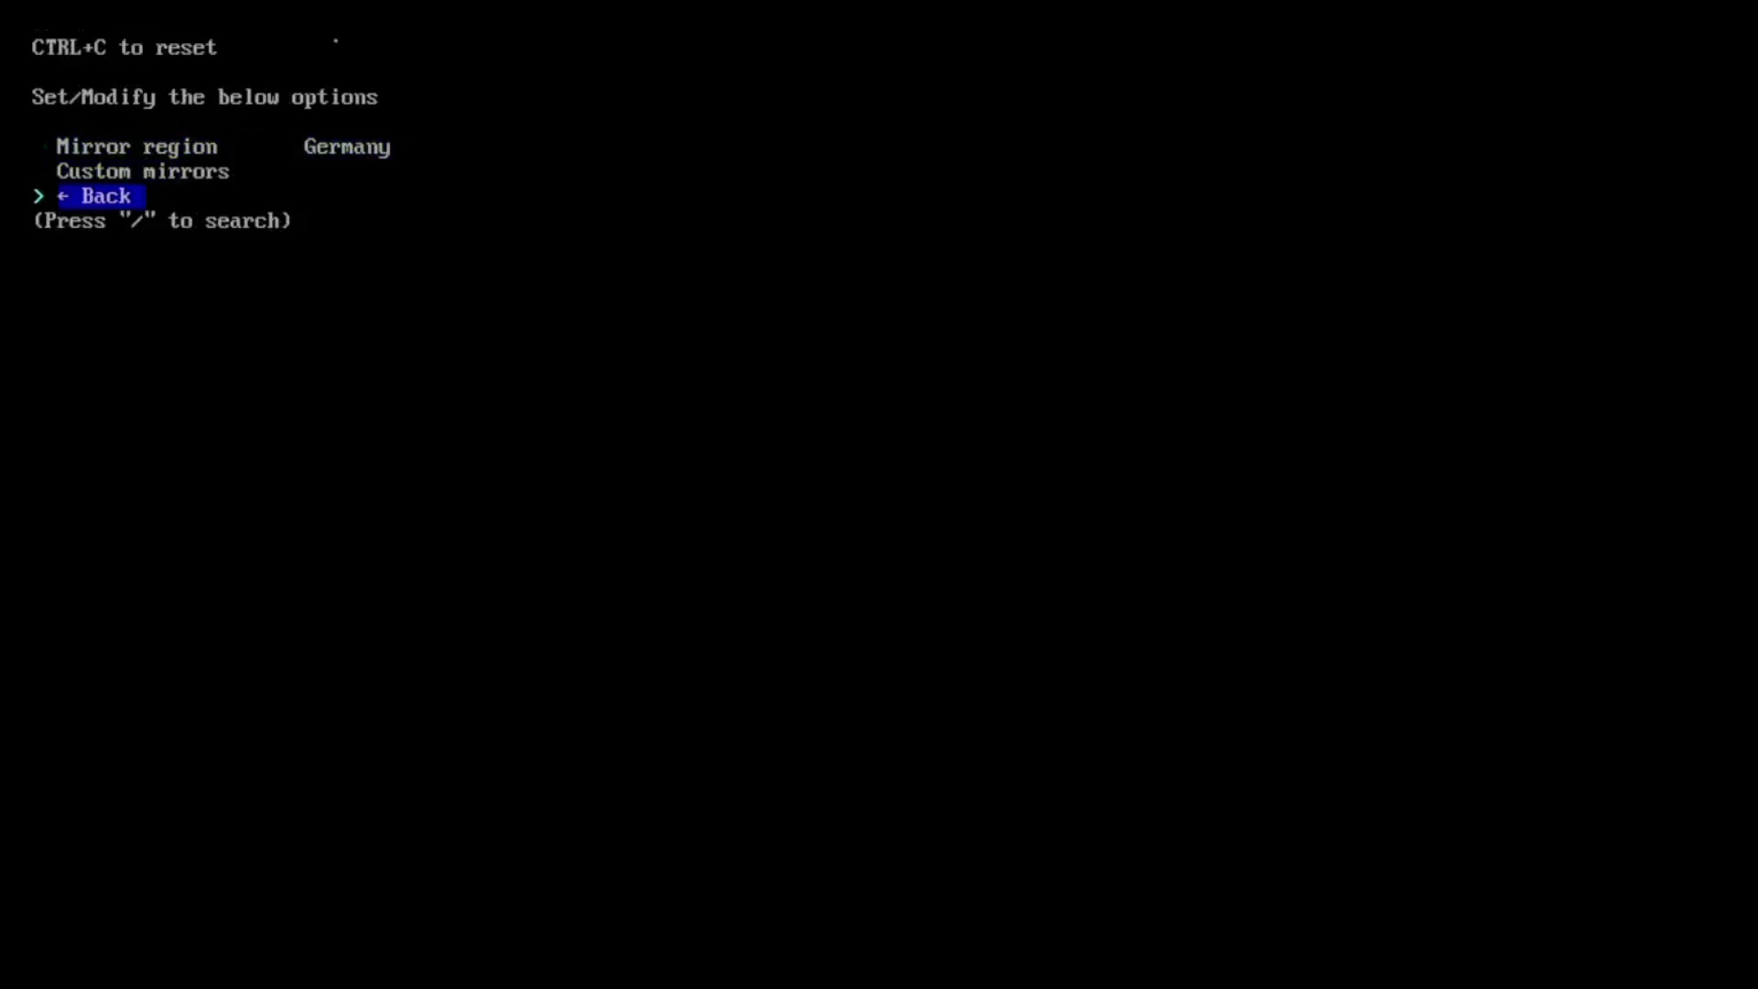
key(Return)
key(Return)
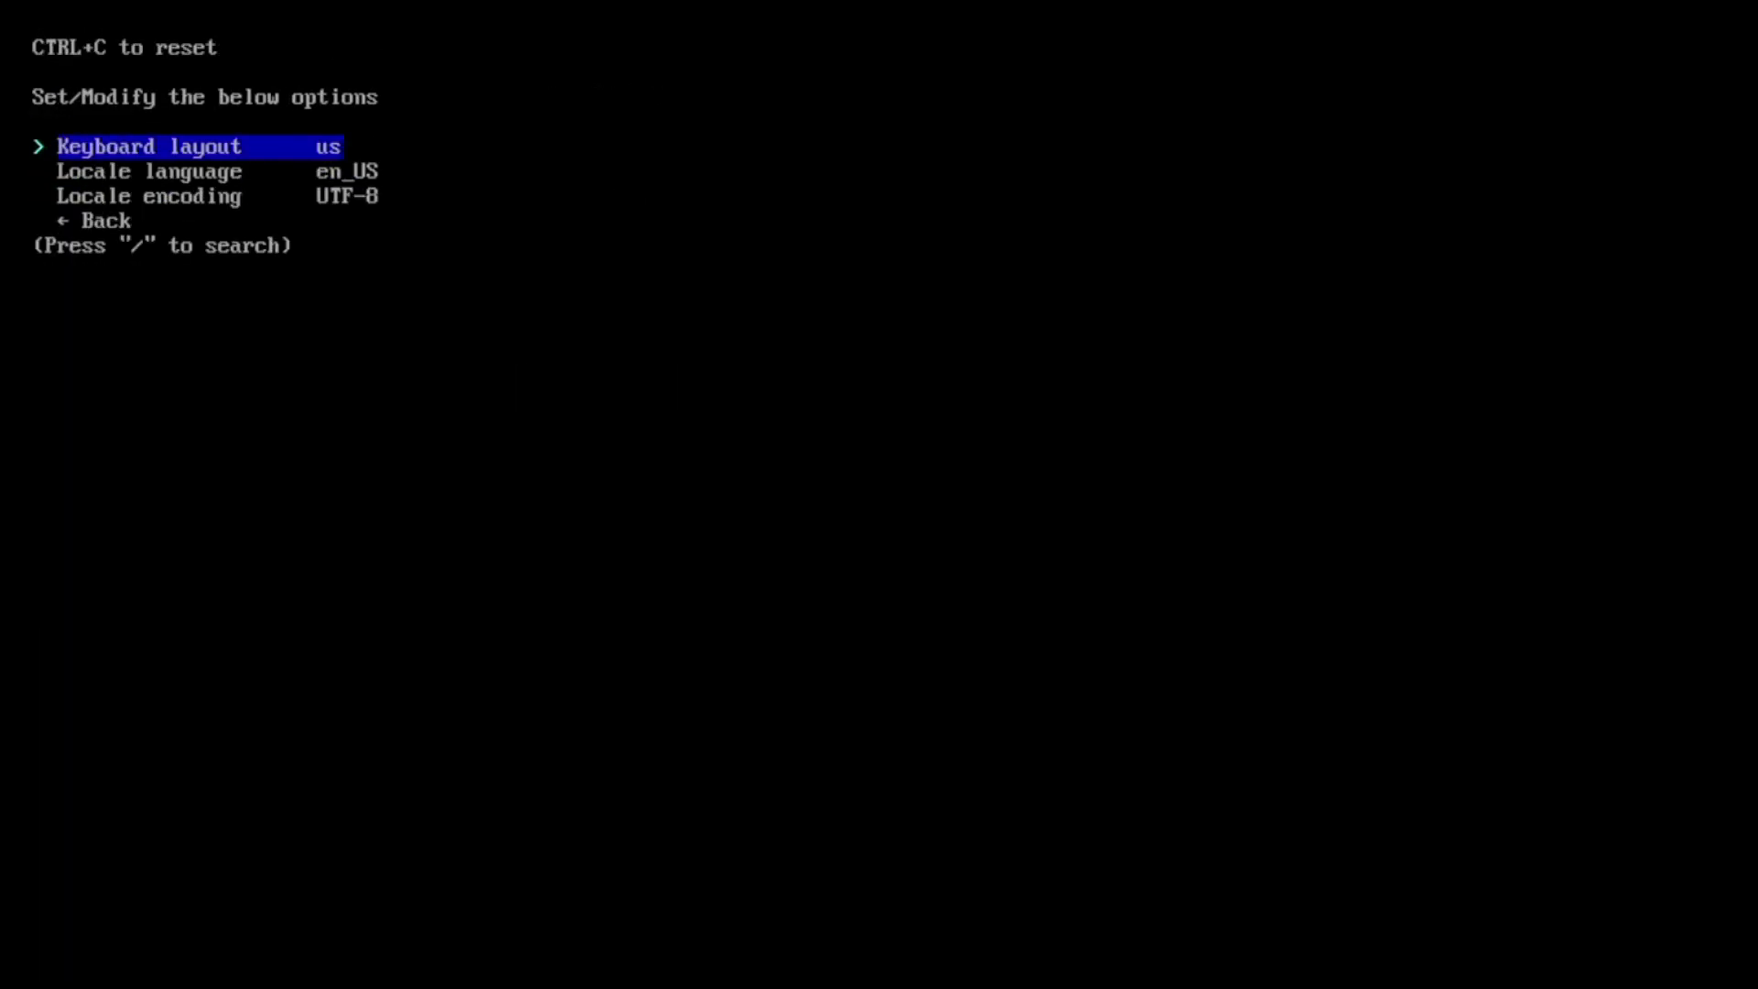
Step: Set the archinstall keyboard layout to de and return to the main menu
key(Return)
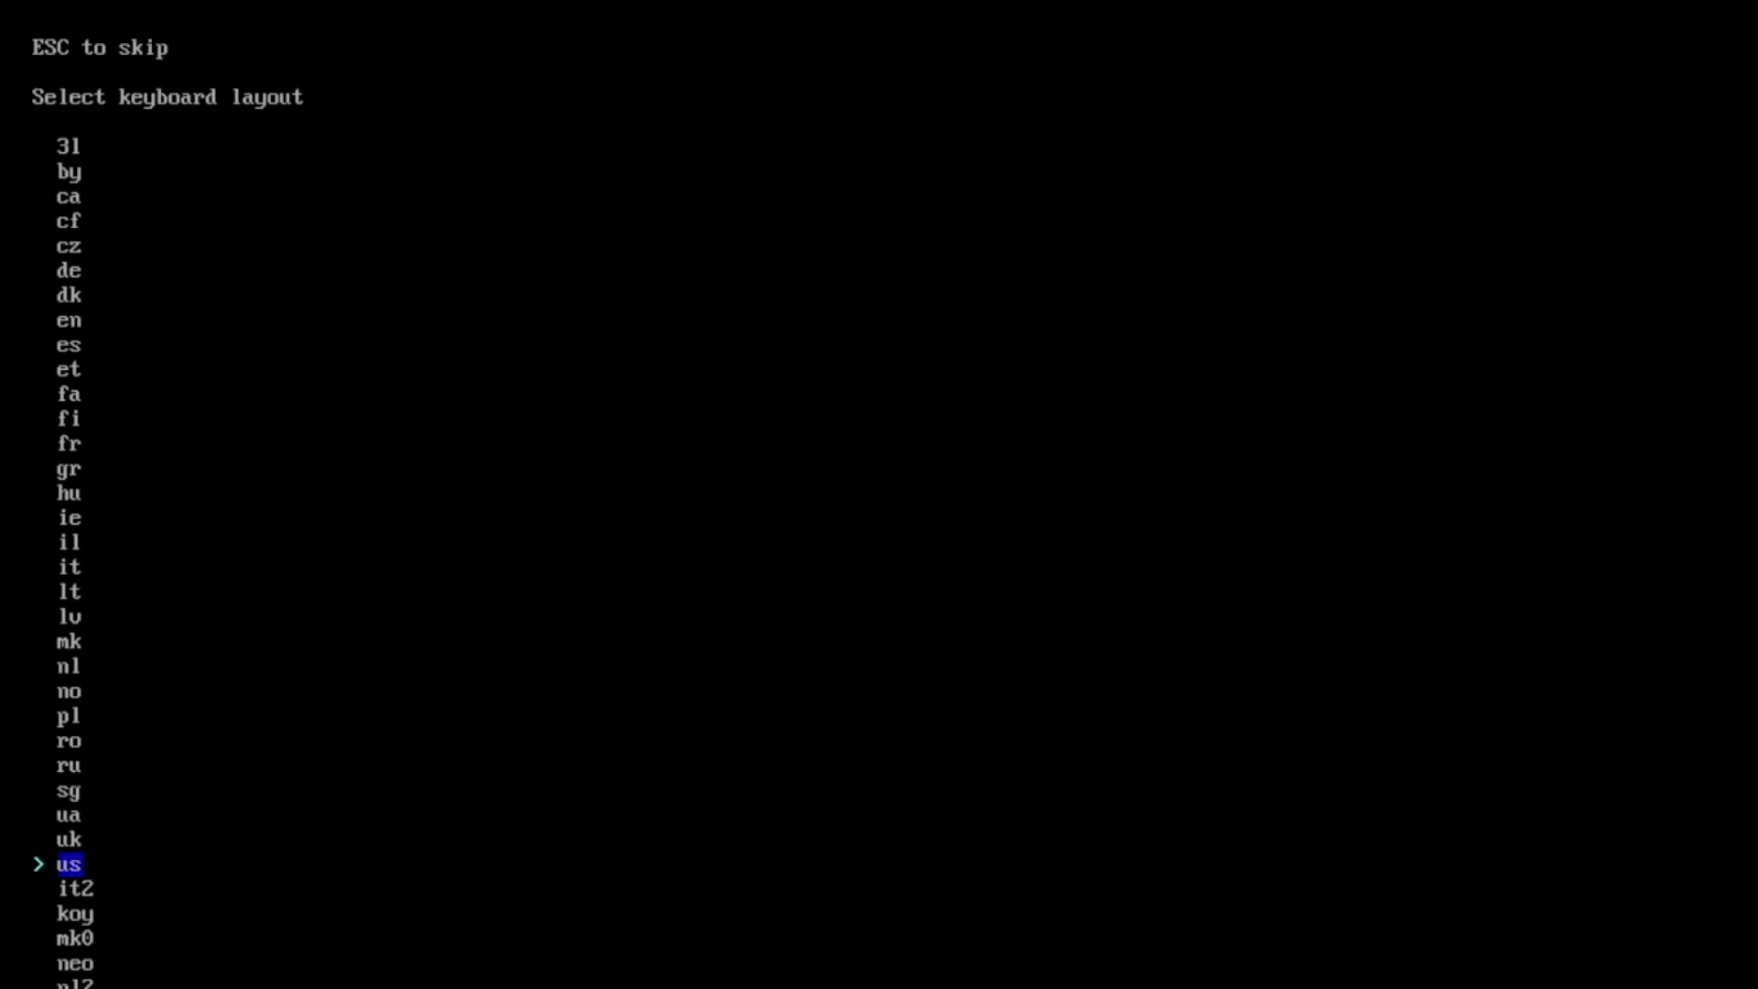
key(Up)
key(Up)
key(Up)
key(Up)
key(Up)
key(Up)
key(Up)
key(Up)
key(Up)
key(Up)
key(Up)
key(Up)
key(Up)
key(Up)
key(Up)
key(Up)
key(Up)
key(Up)
key(Up)
key(Up)
key(Return)
key(Down)
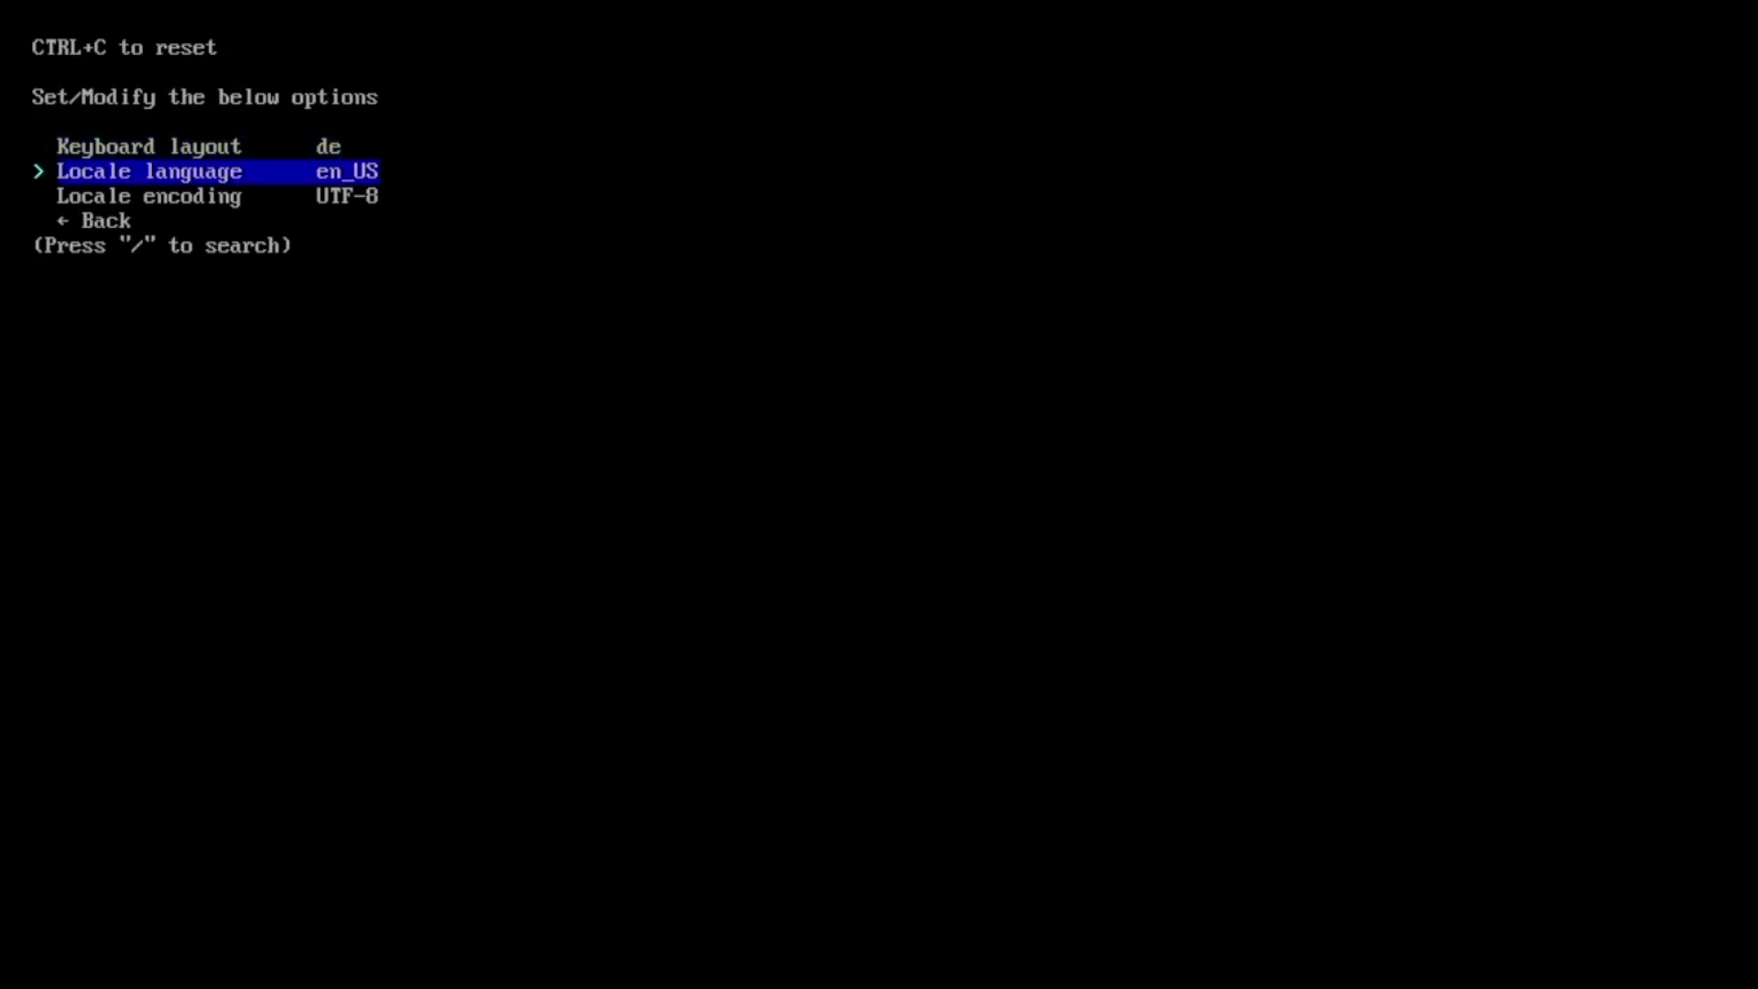
key(Down)
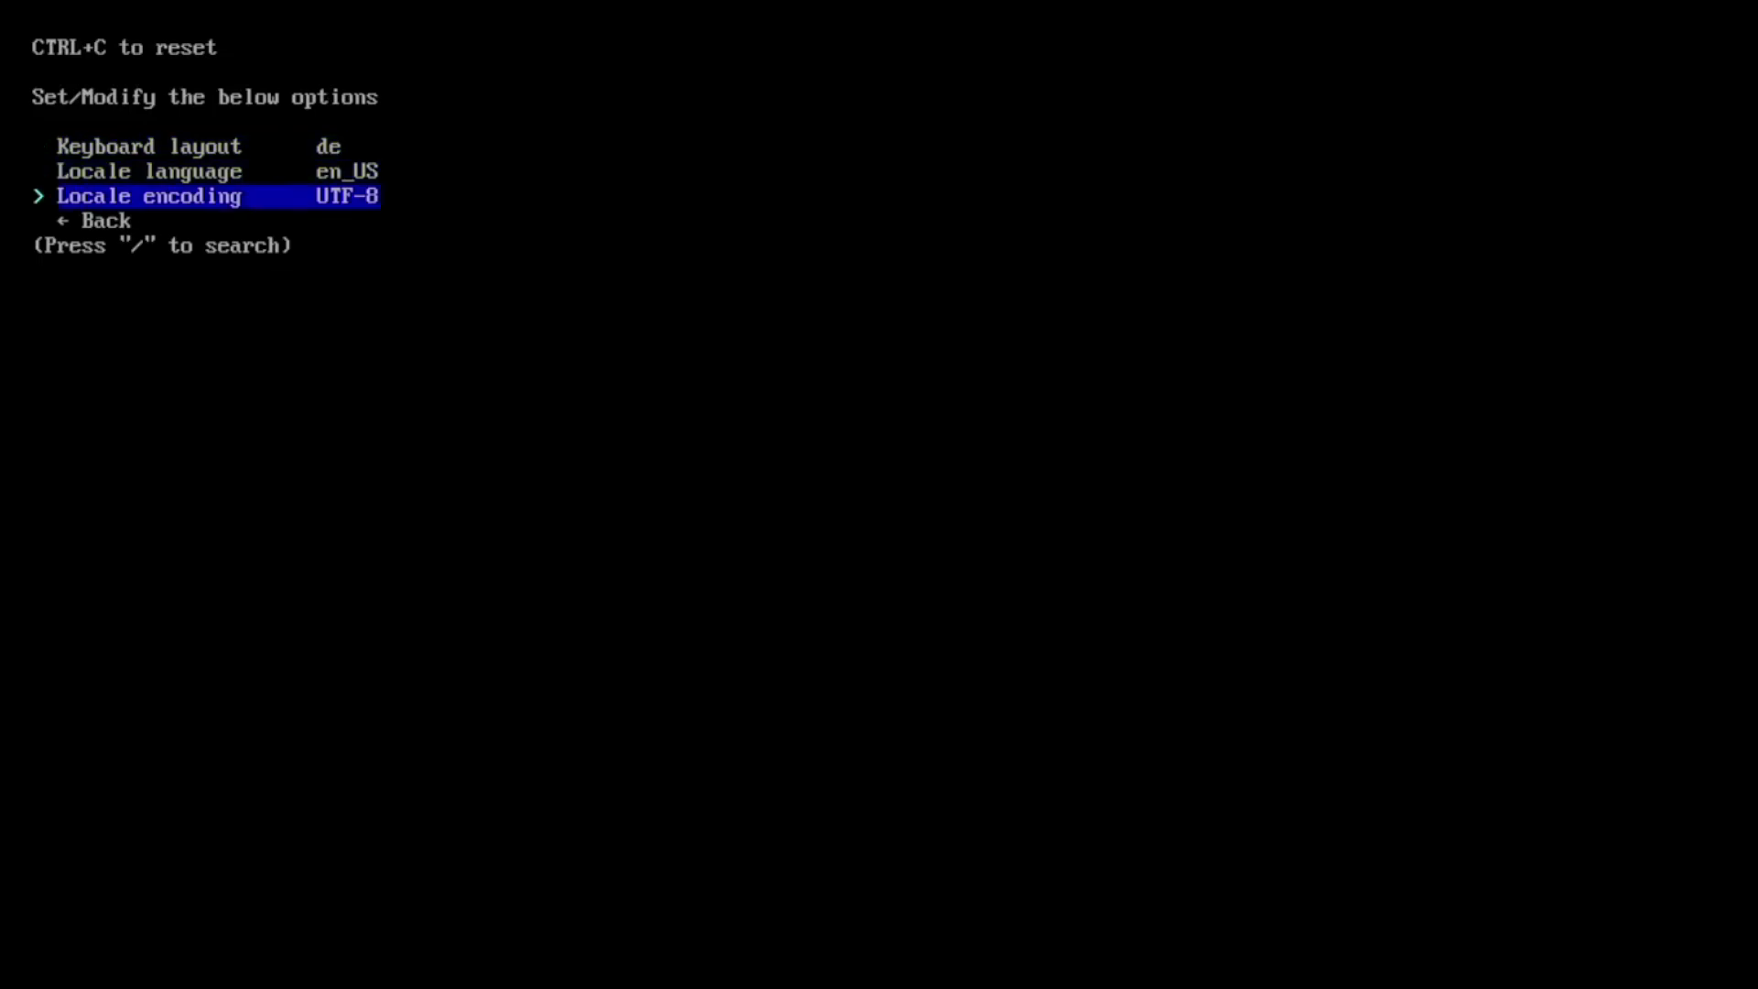
key(Down)
key(Return)
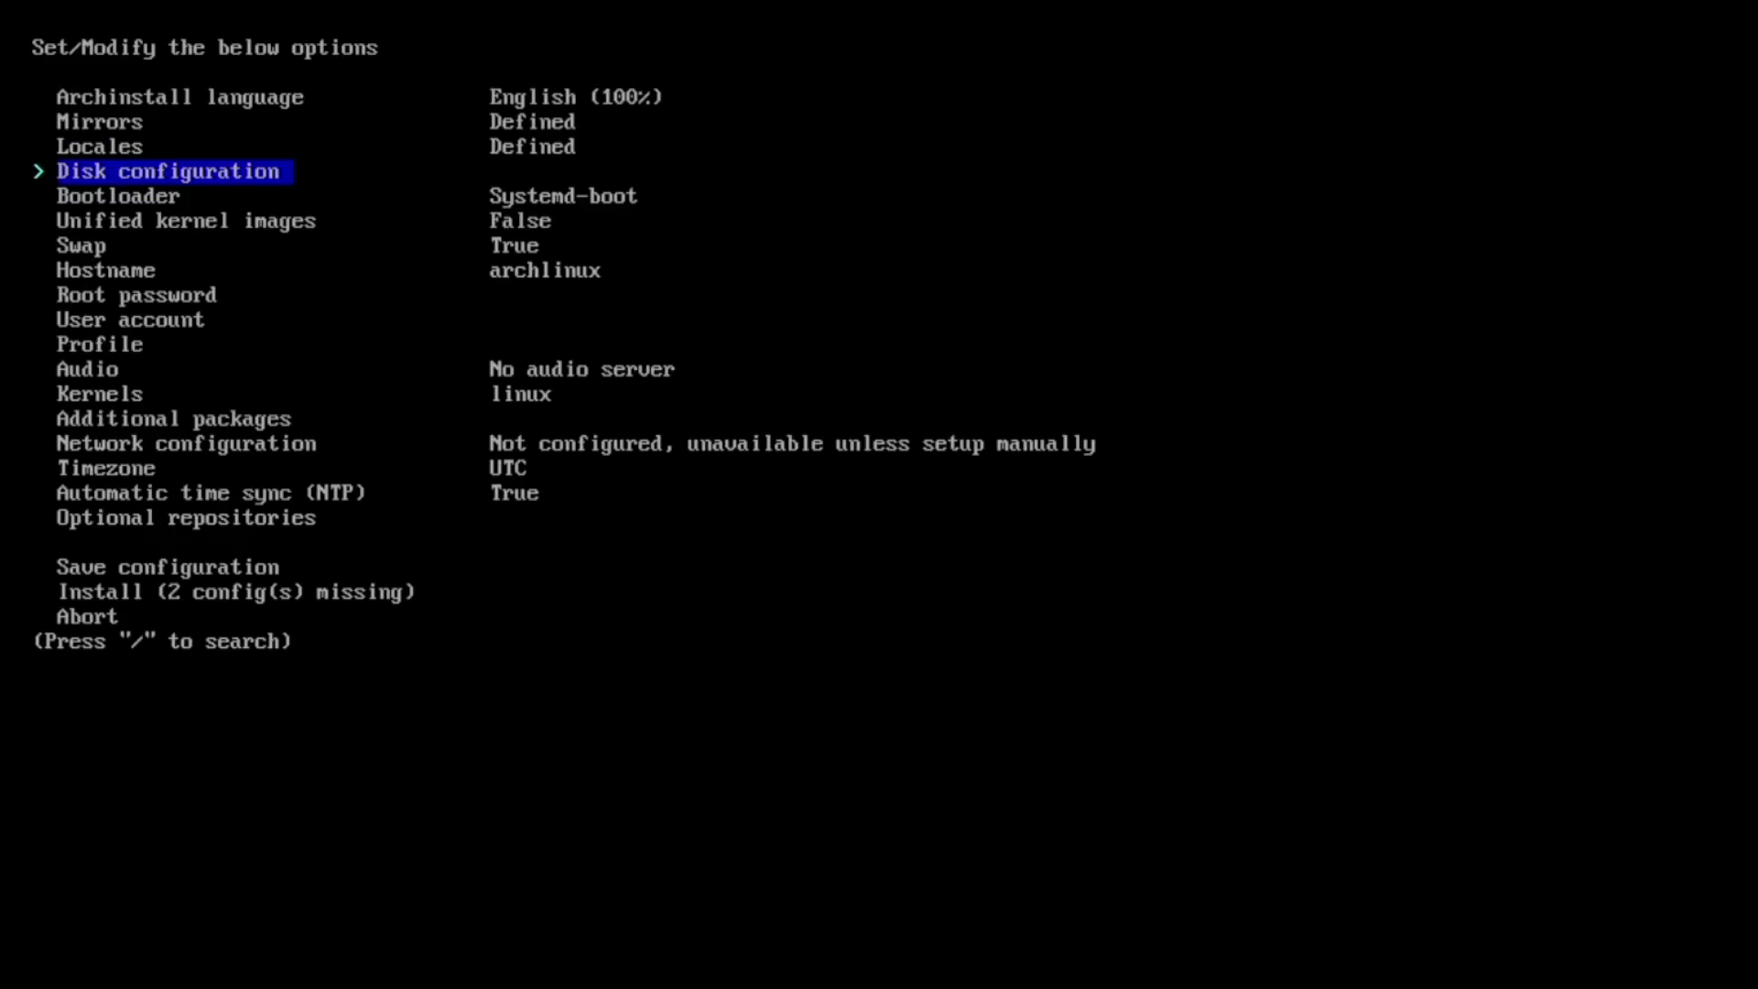
Step: Use a best-effort layout on the Virtio disk /dev/vda with btrfs, default subvolumes and compression
key(Return)
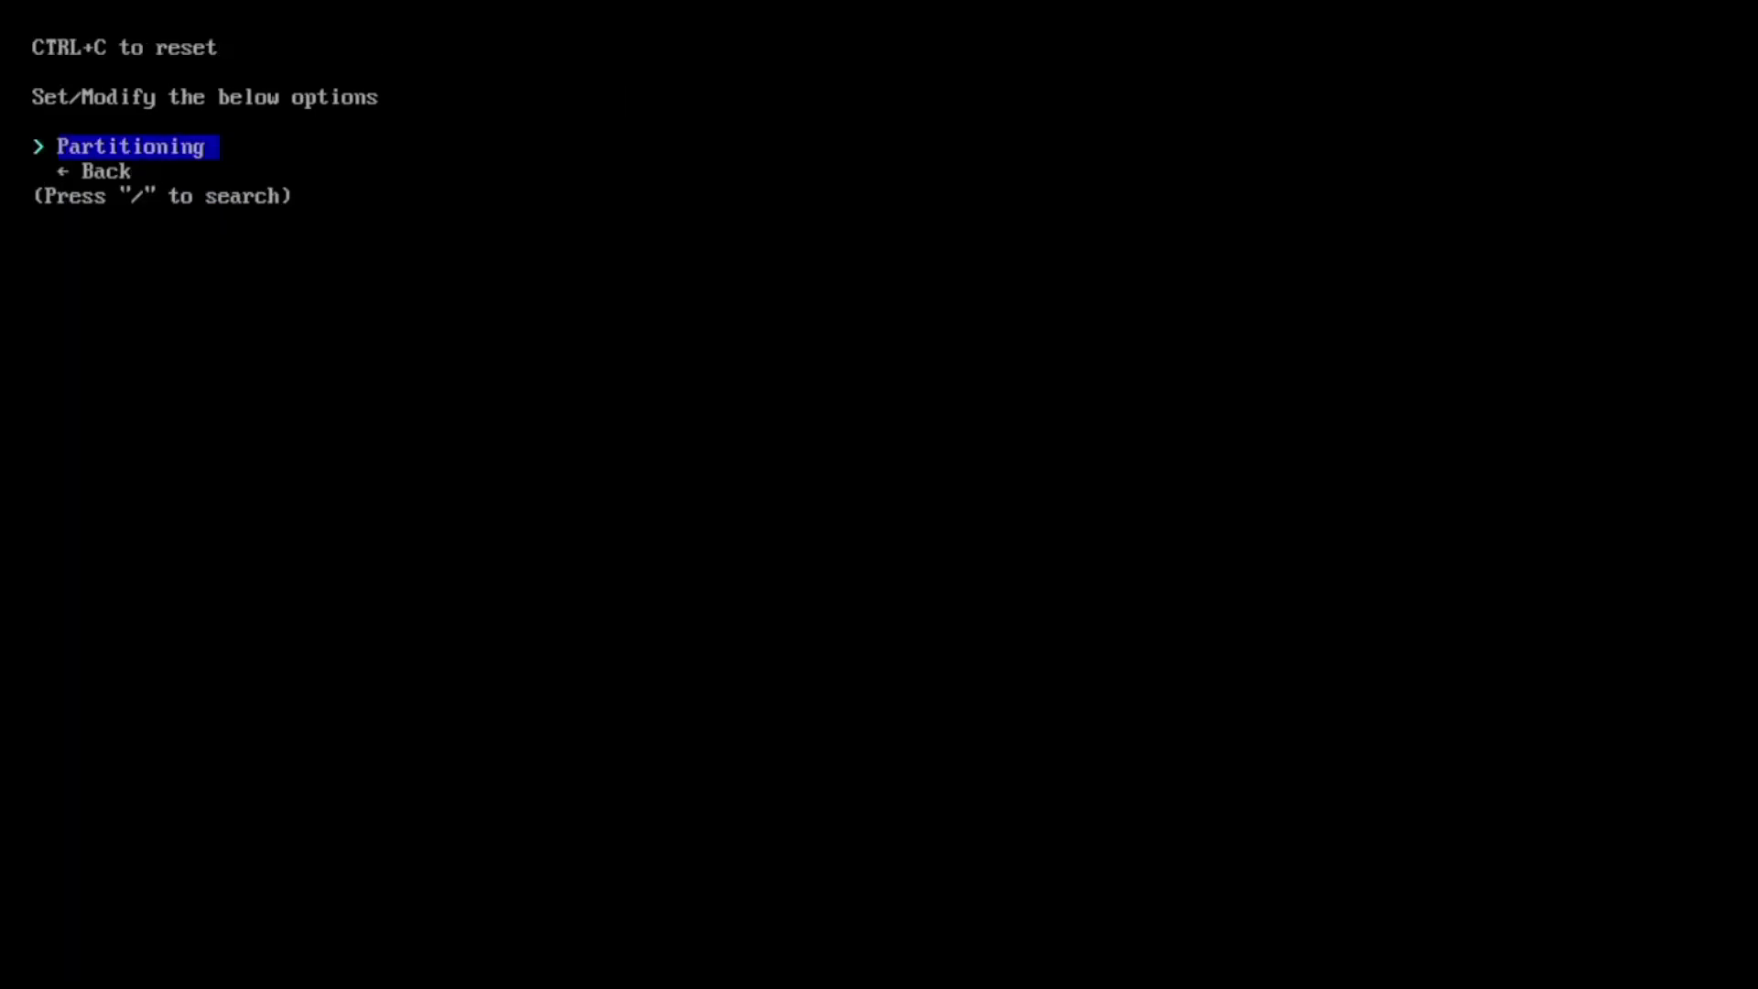
key(Return)
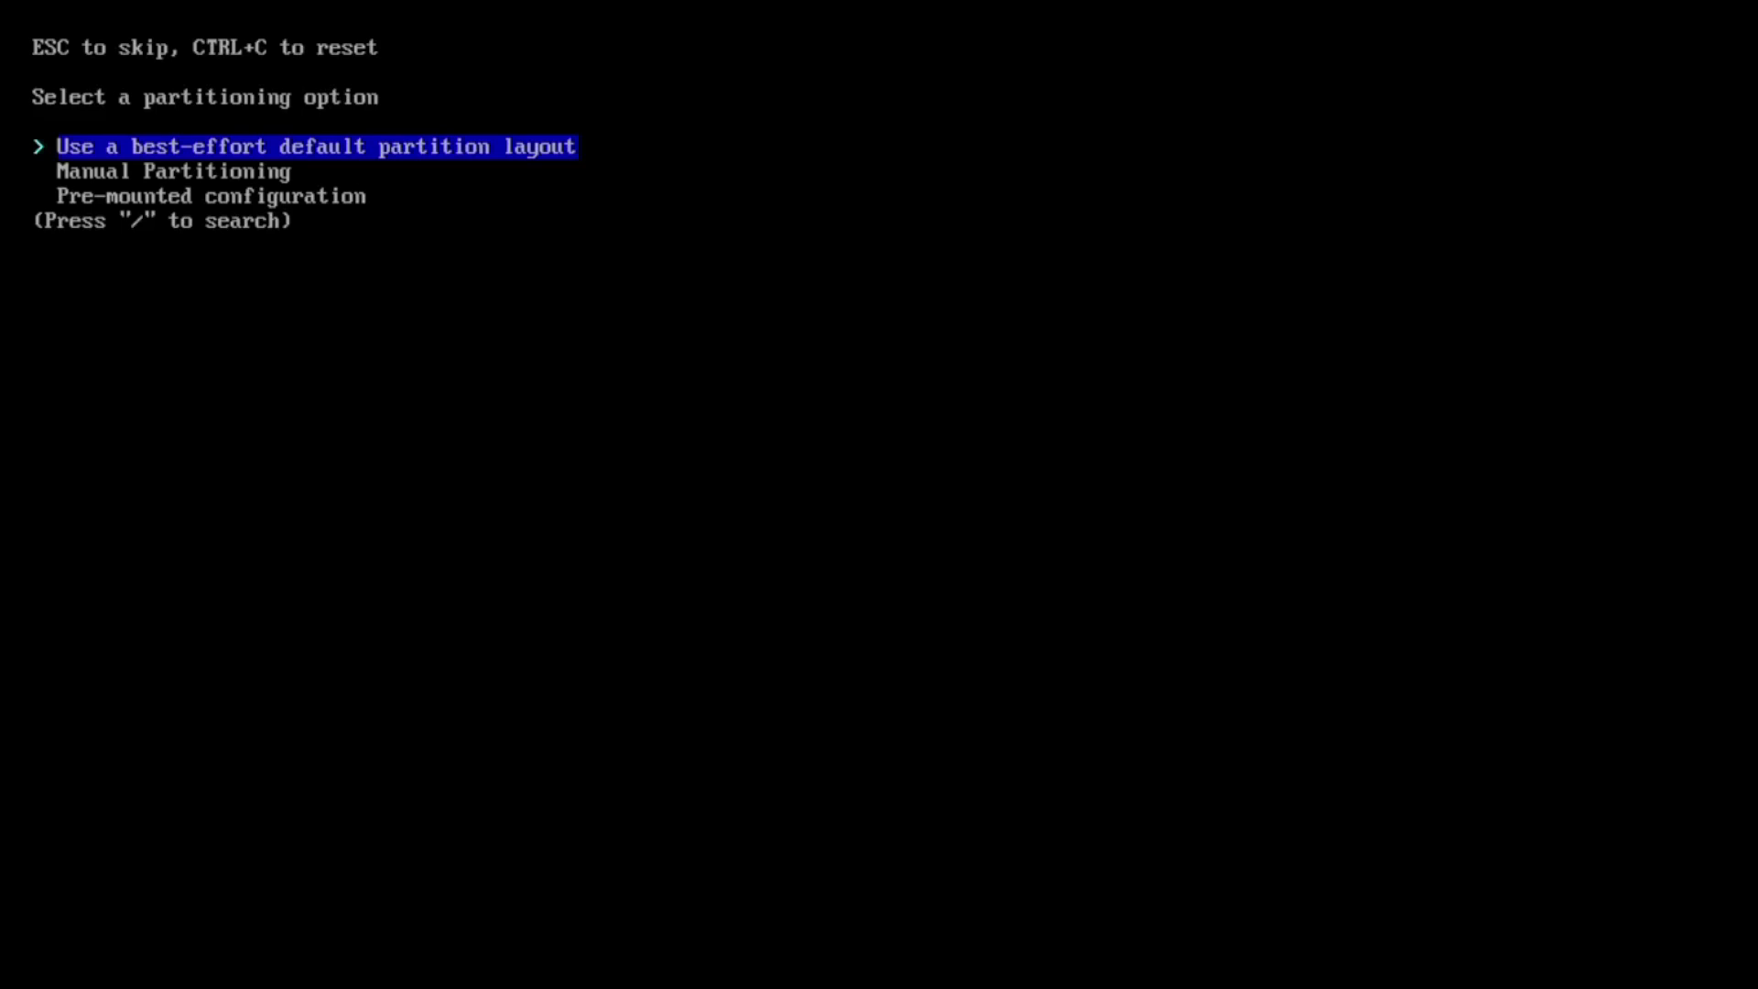
key(Return)
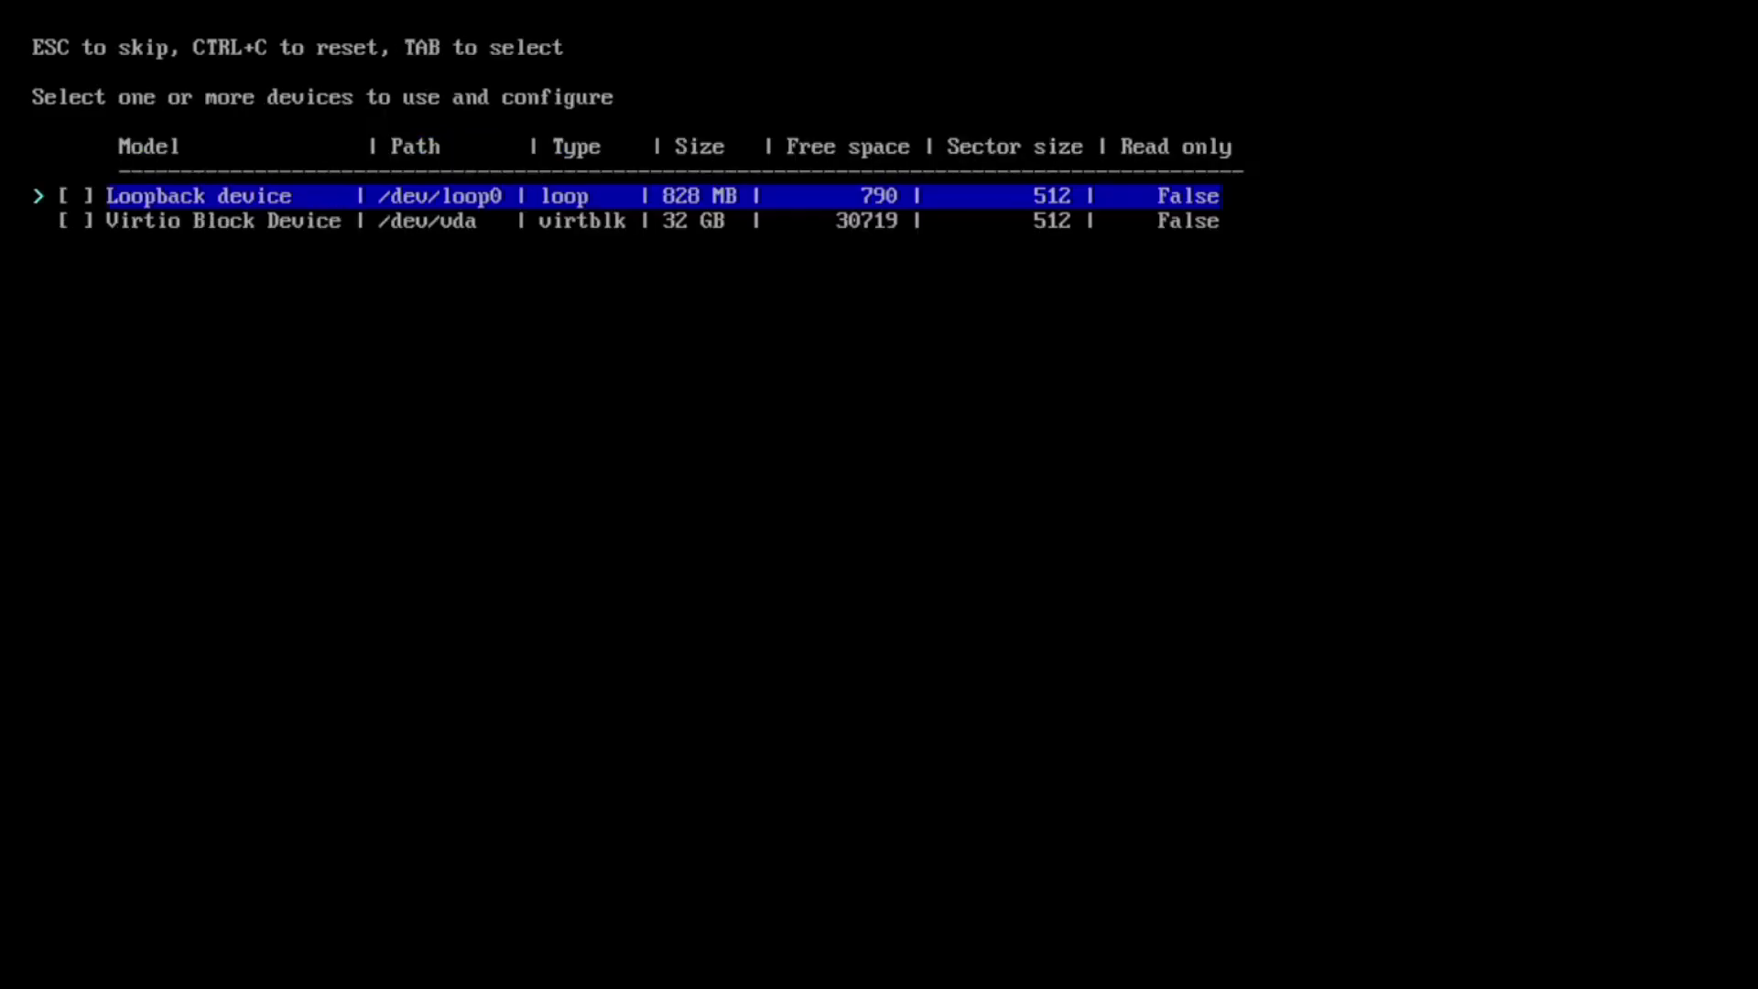
key(Down)
key(Tab)
key(Return)
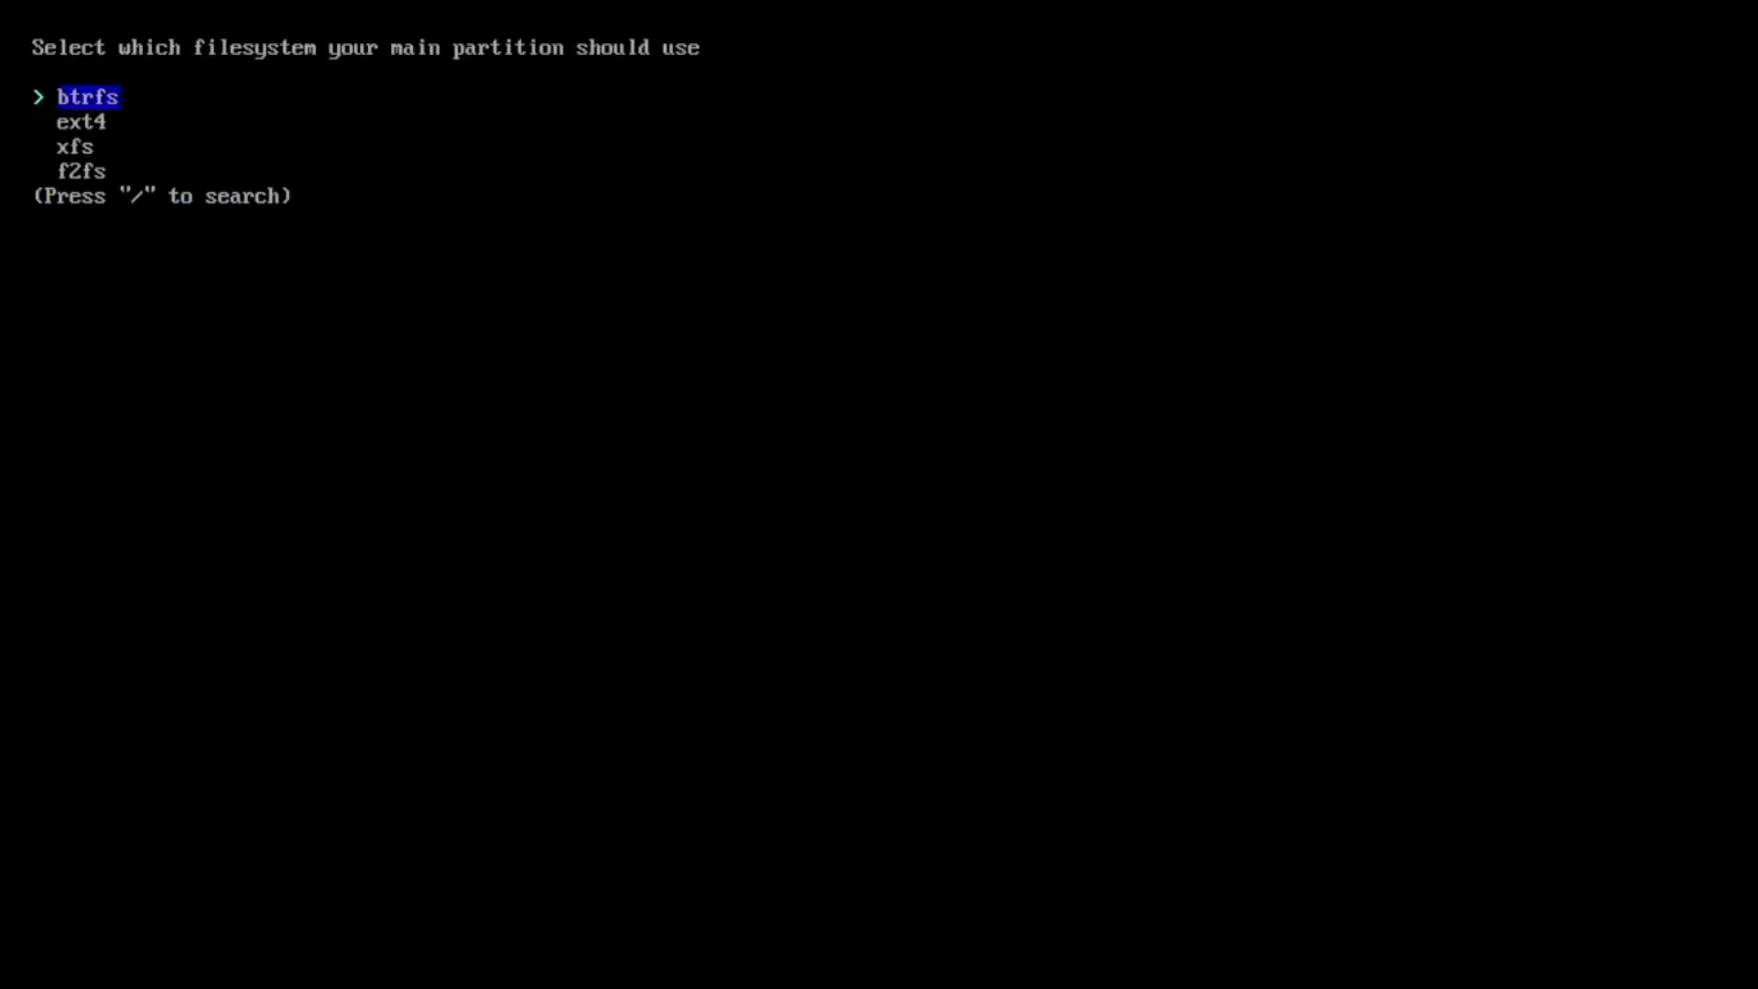
key(Return)
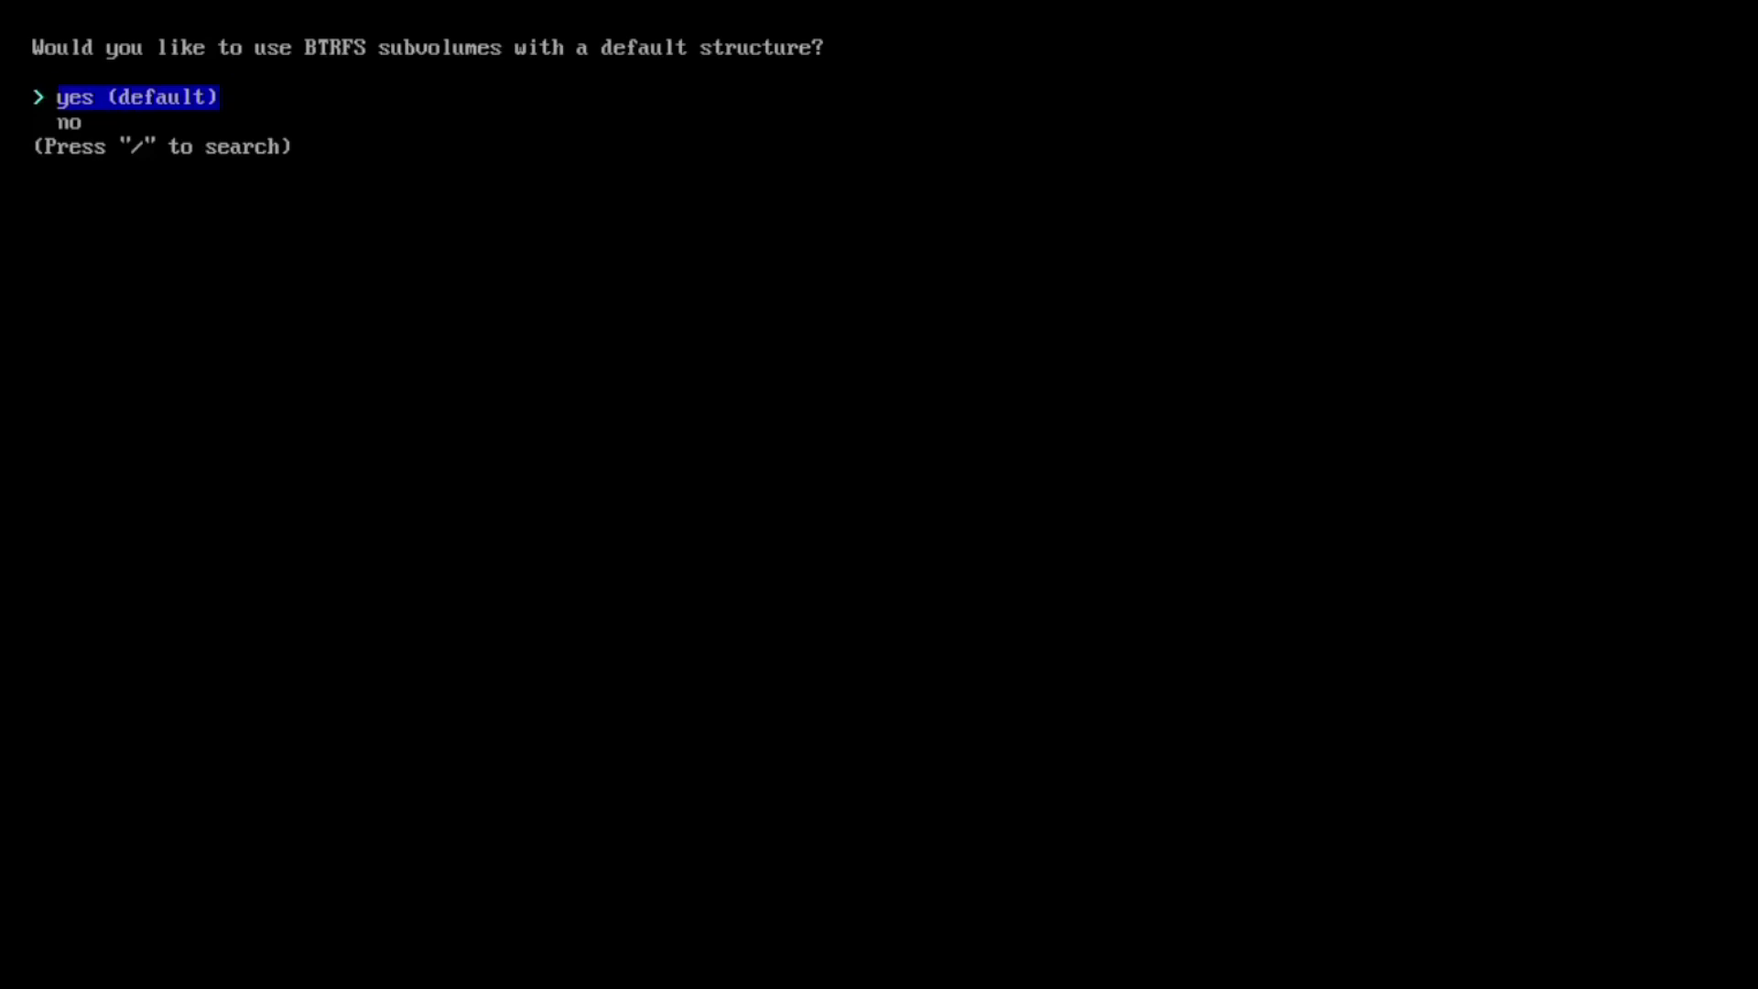
key(Return)
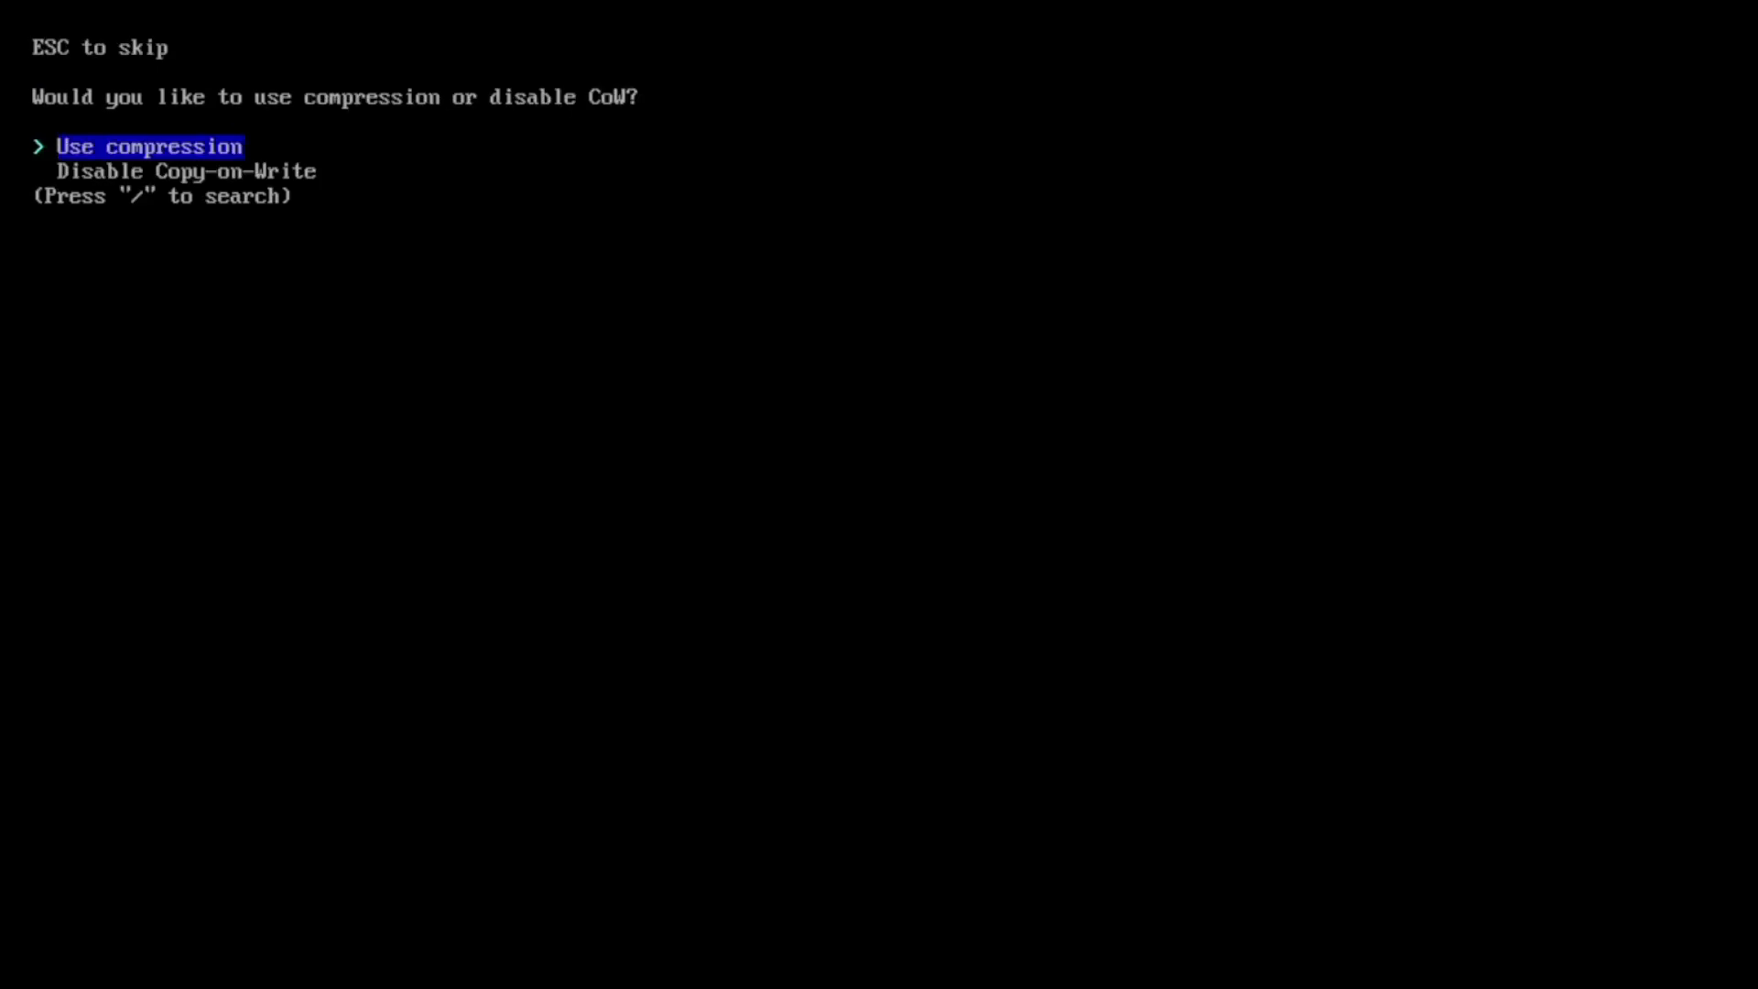
key(Return)
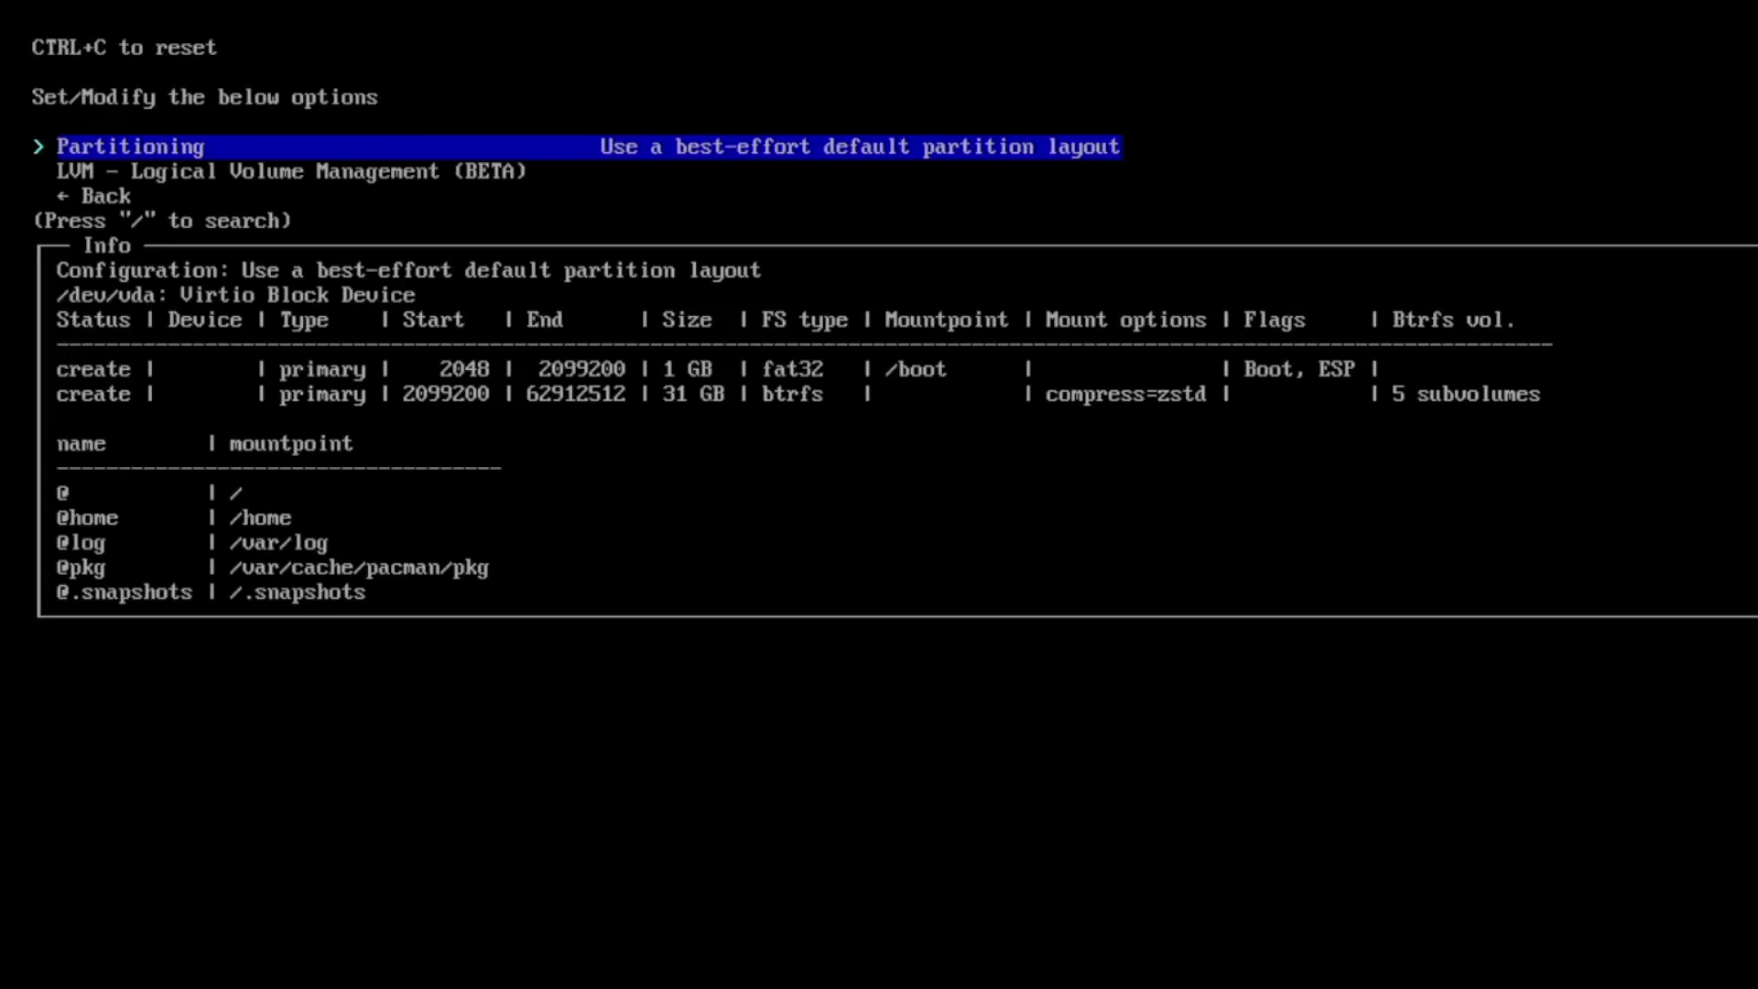
key(Down)
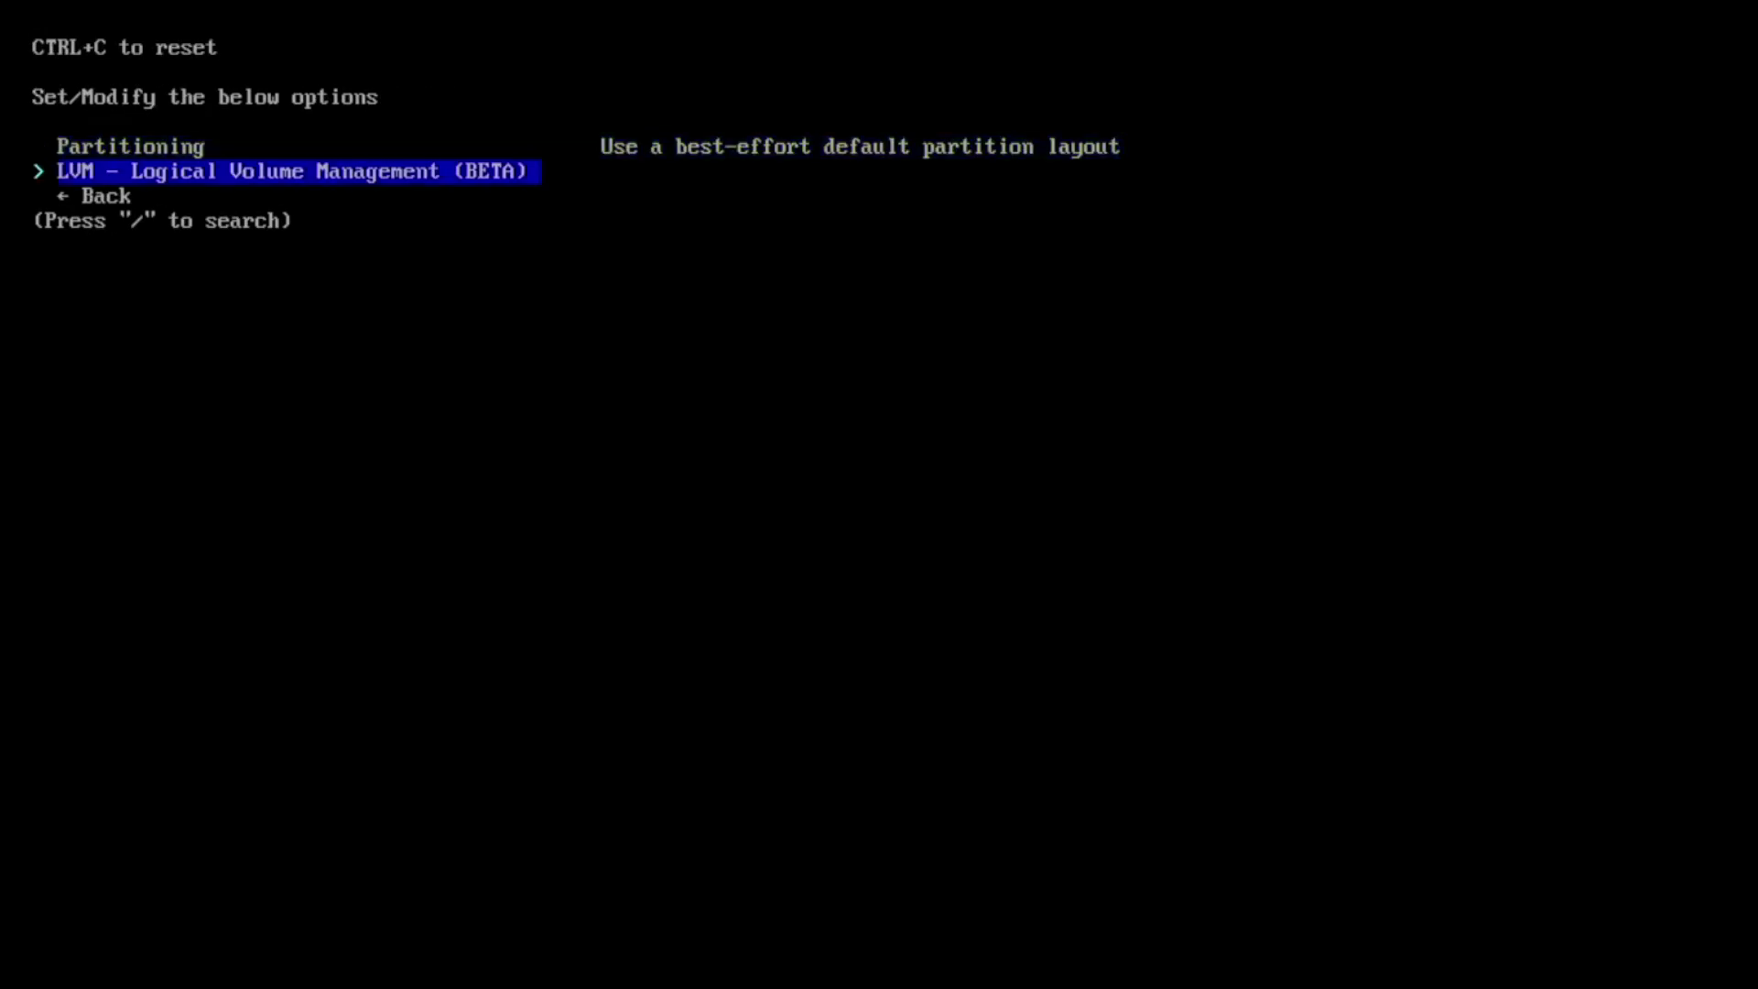
key(Down)
Step: Choose Grub as the bootloader
key(Return)
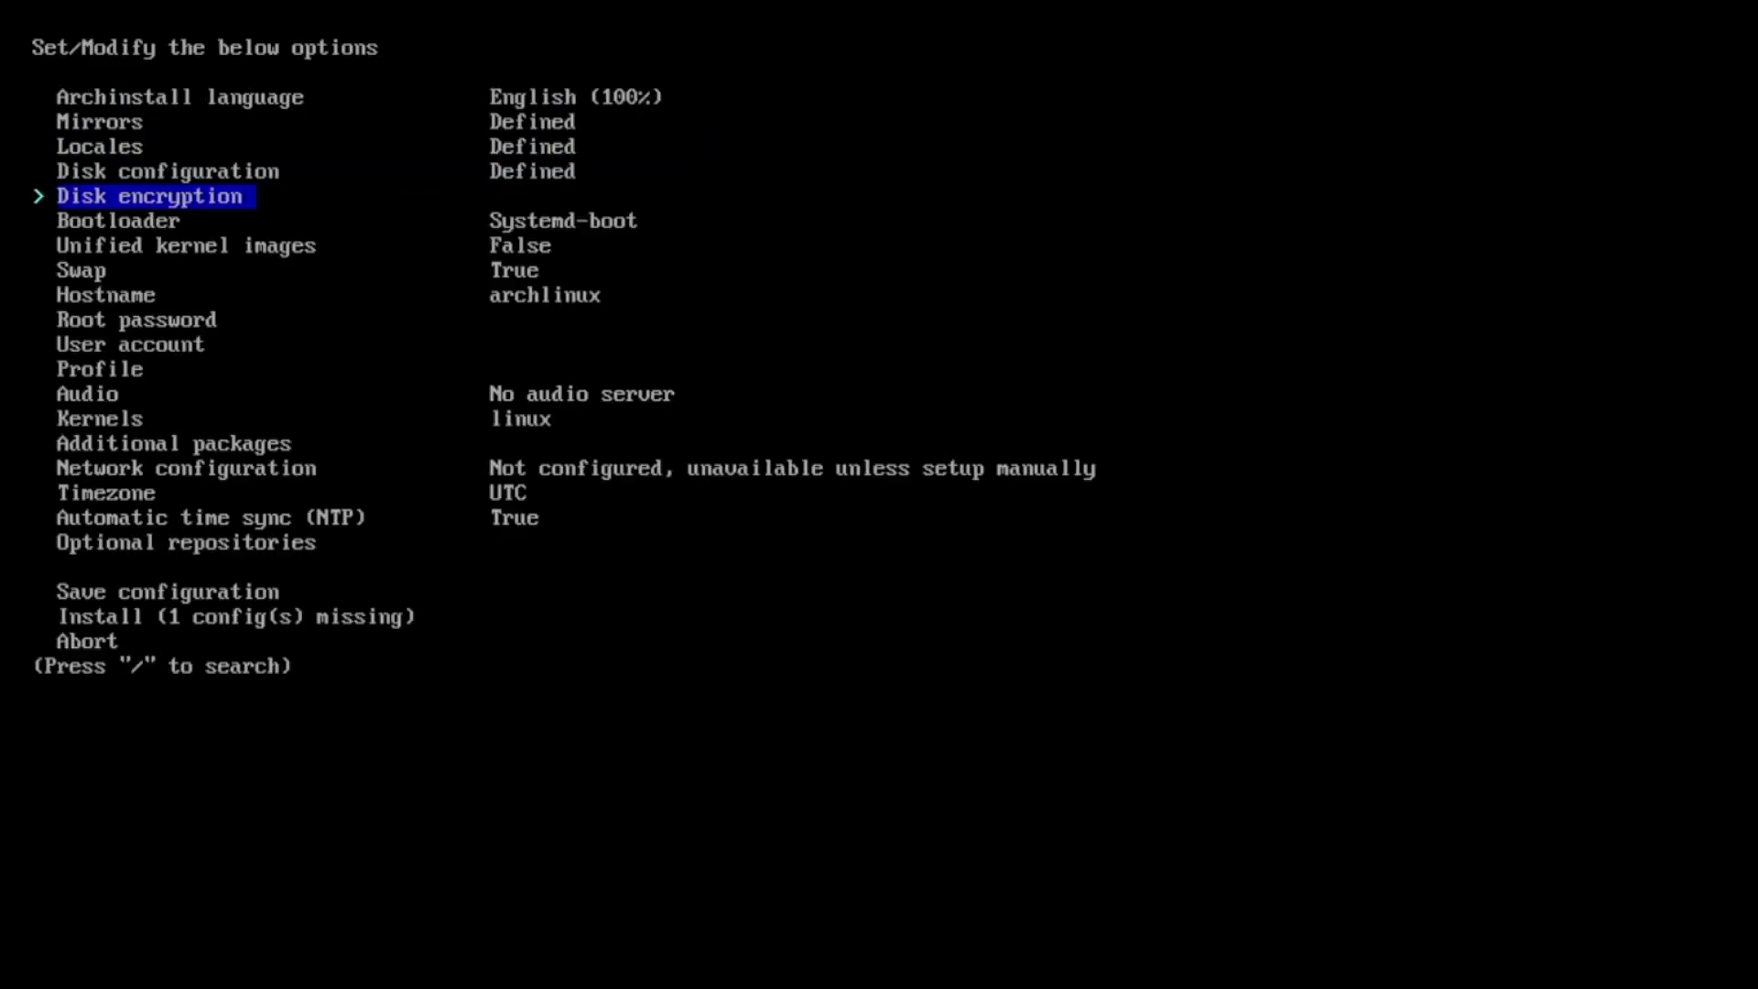
key(Down)
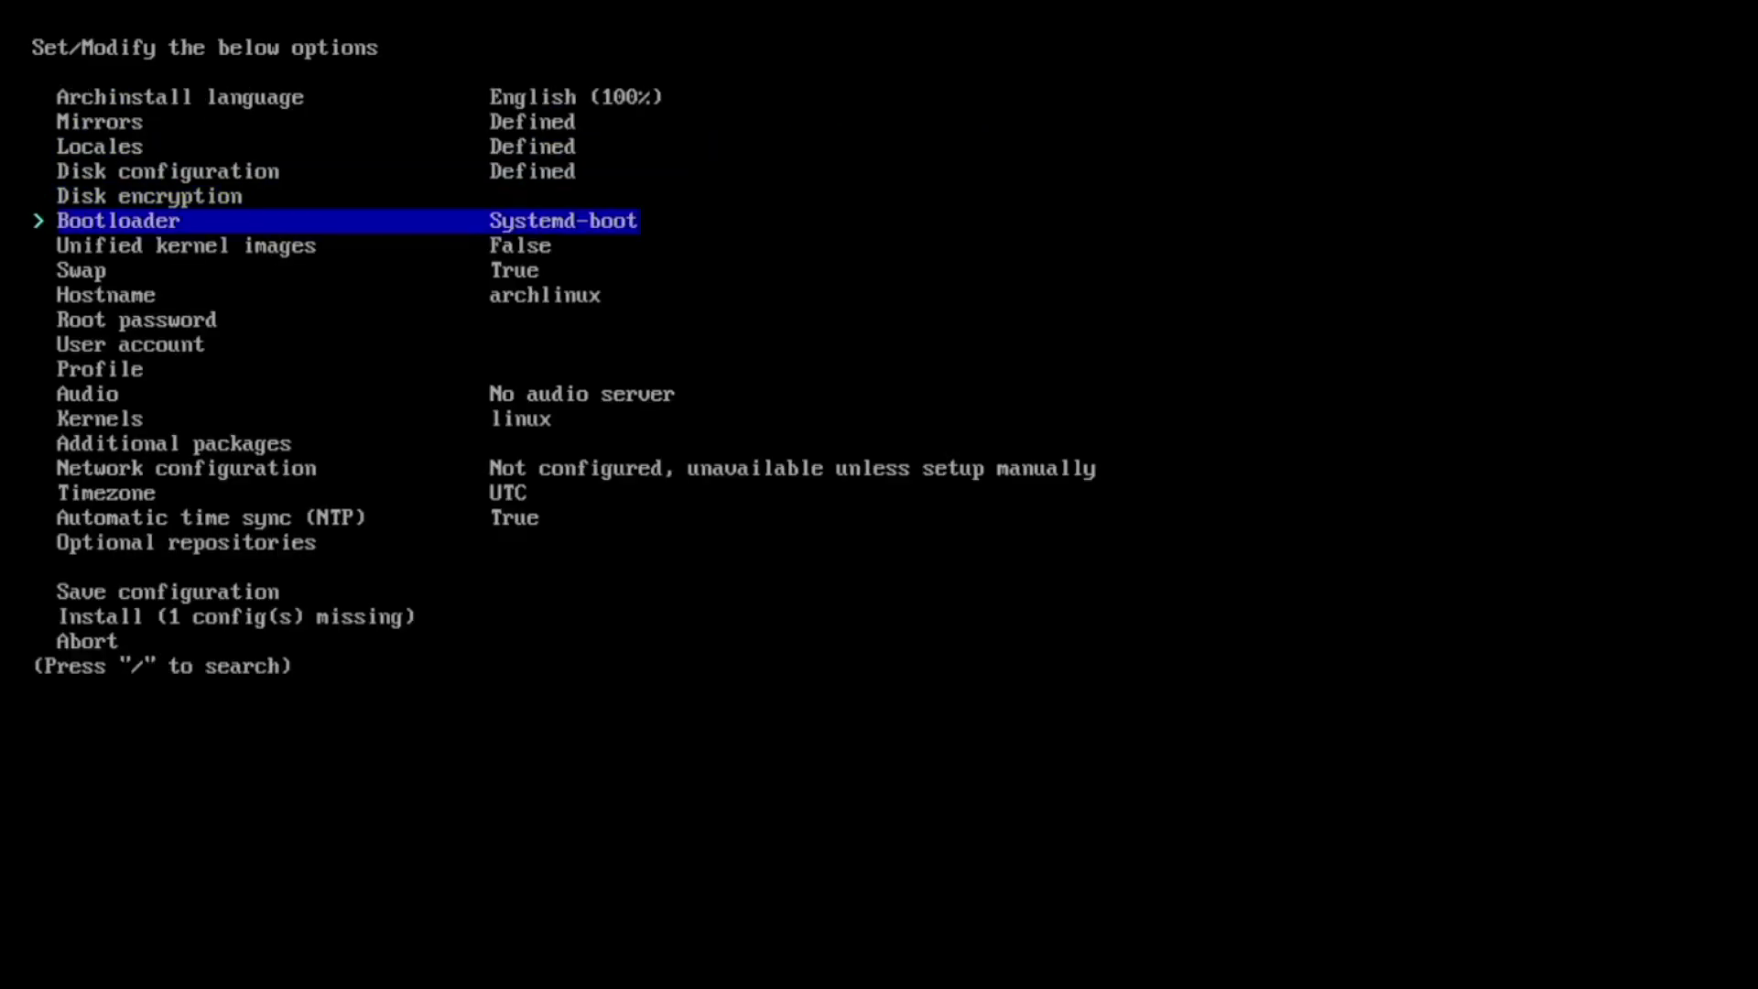
key(Return)
key(Down)
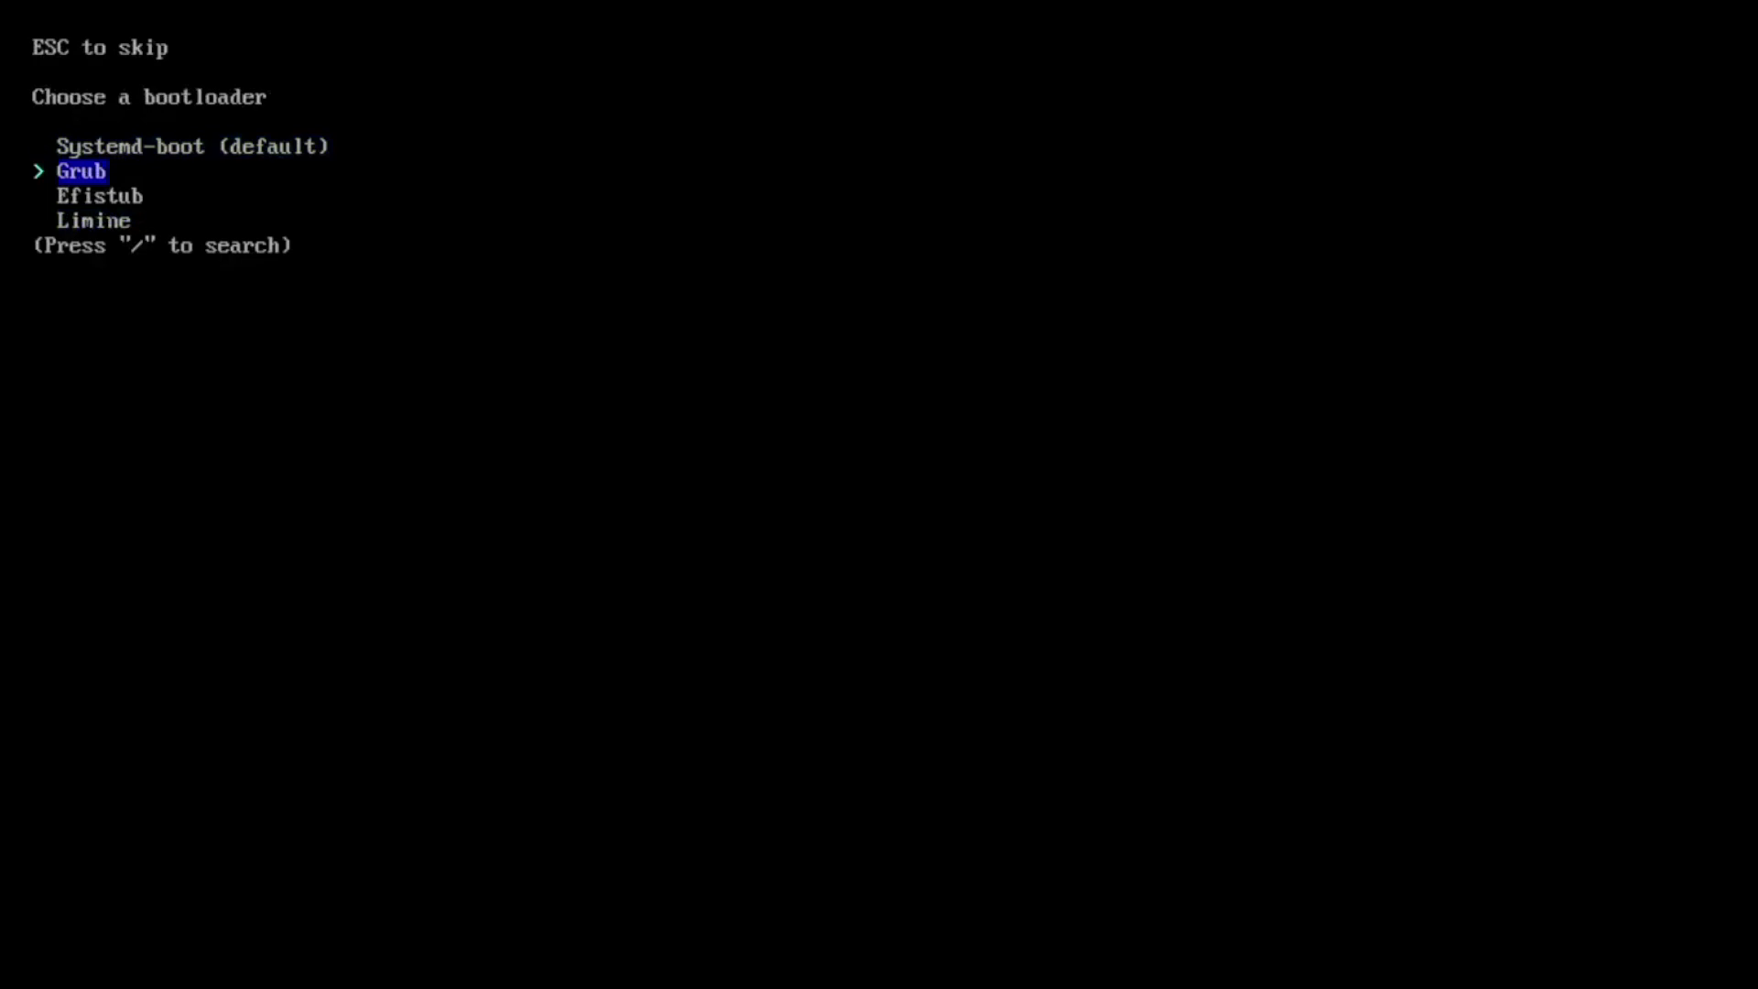
key(Return)
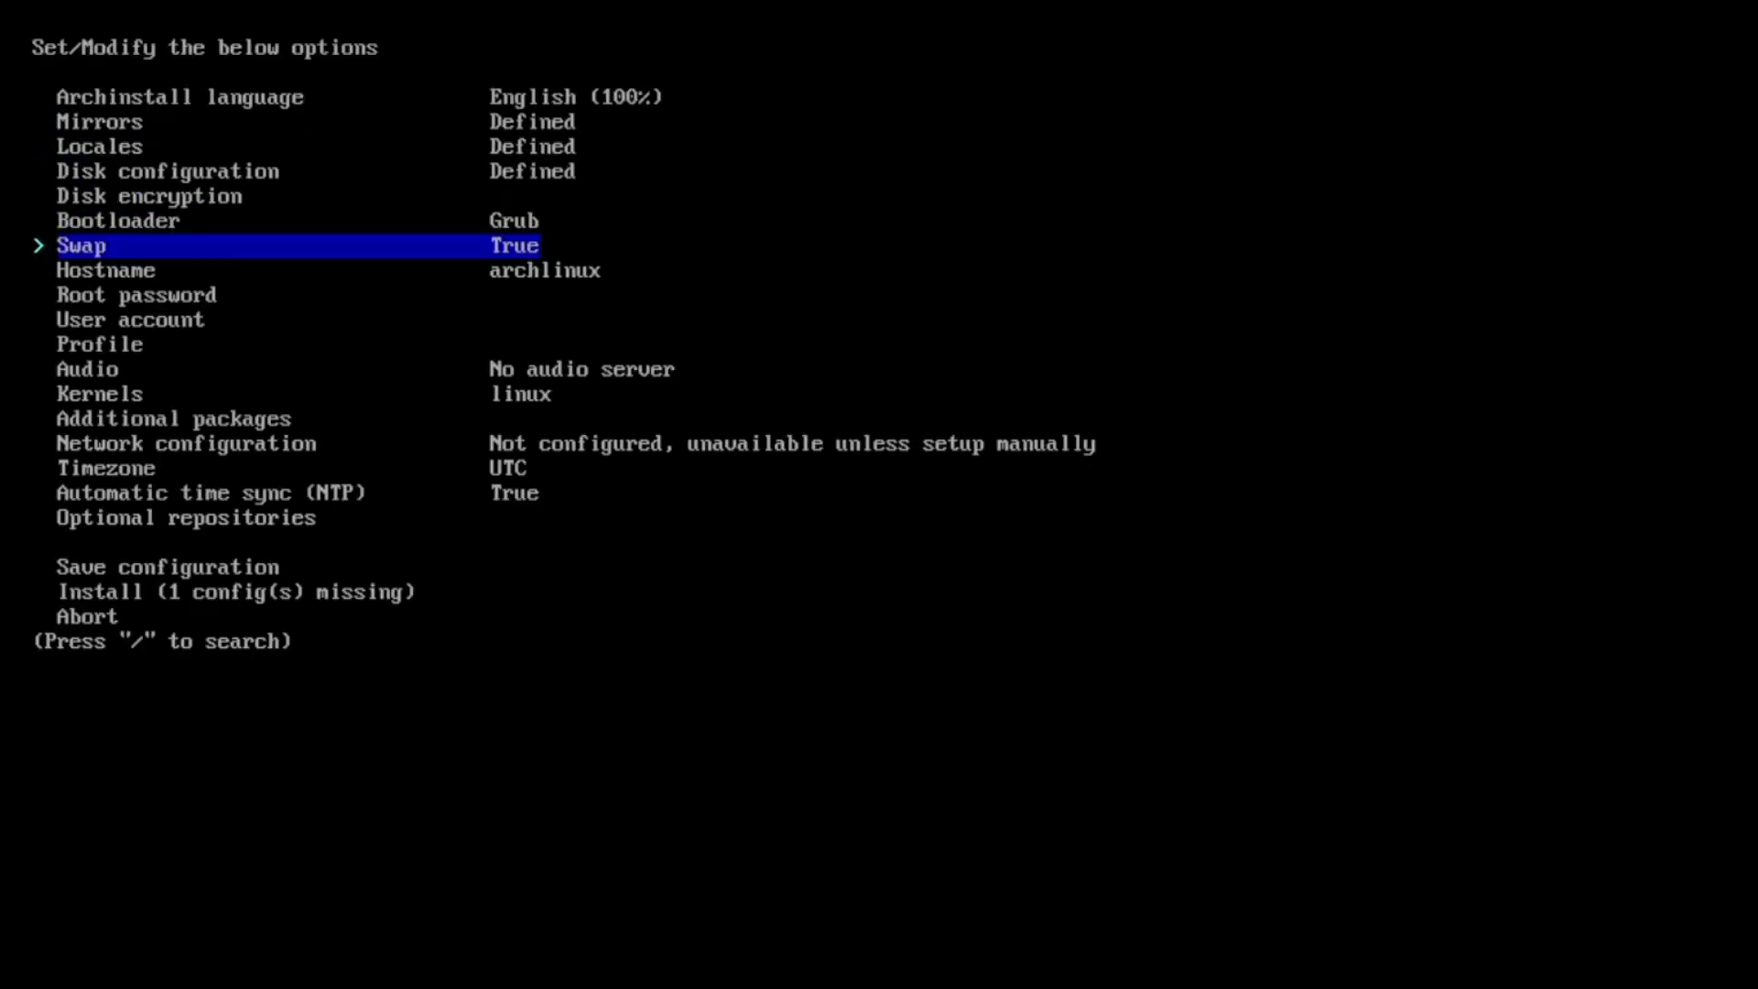
Step: Set and confirm the root password
key(Down)
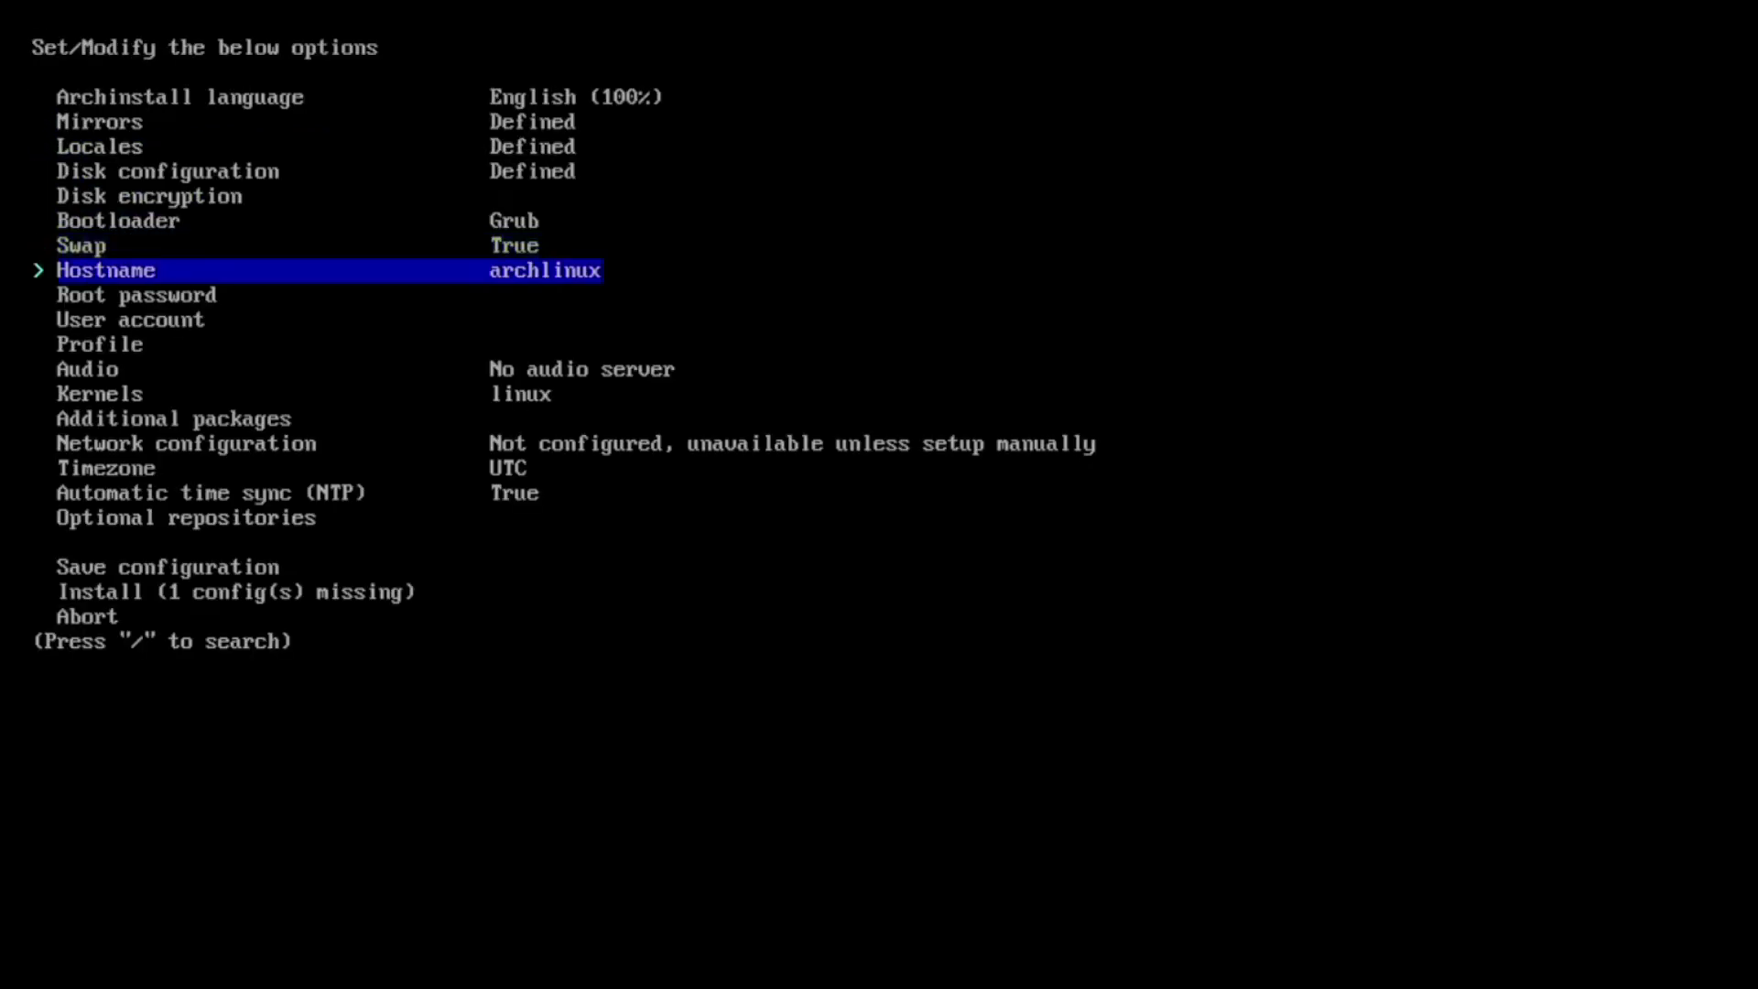
key(Down)
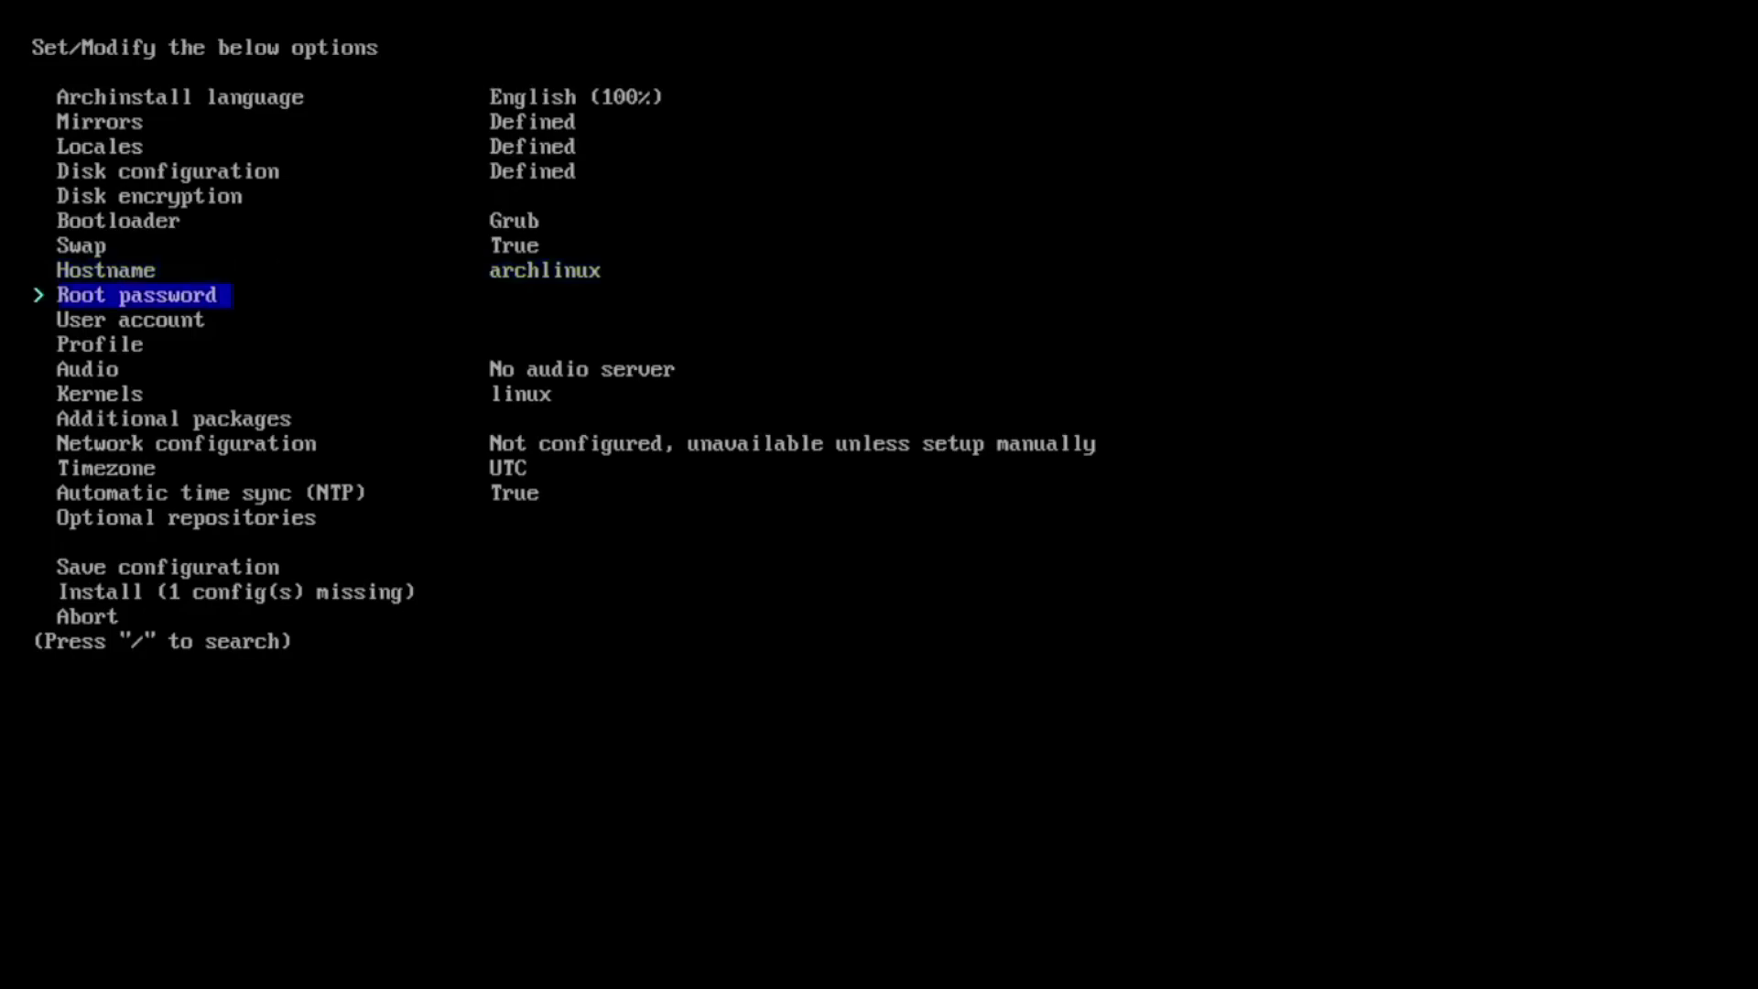
key(Return)
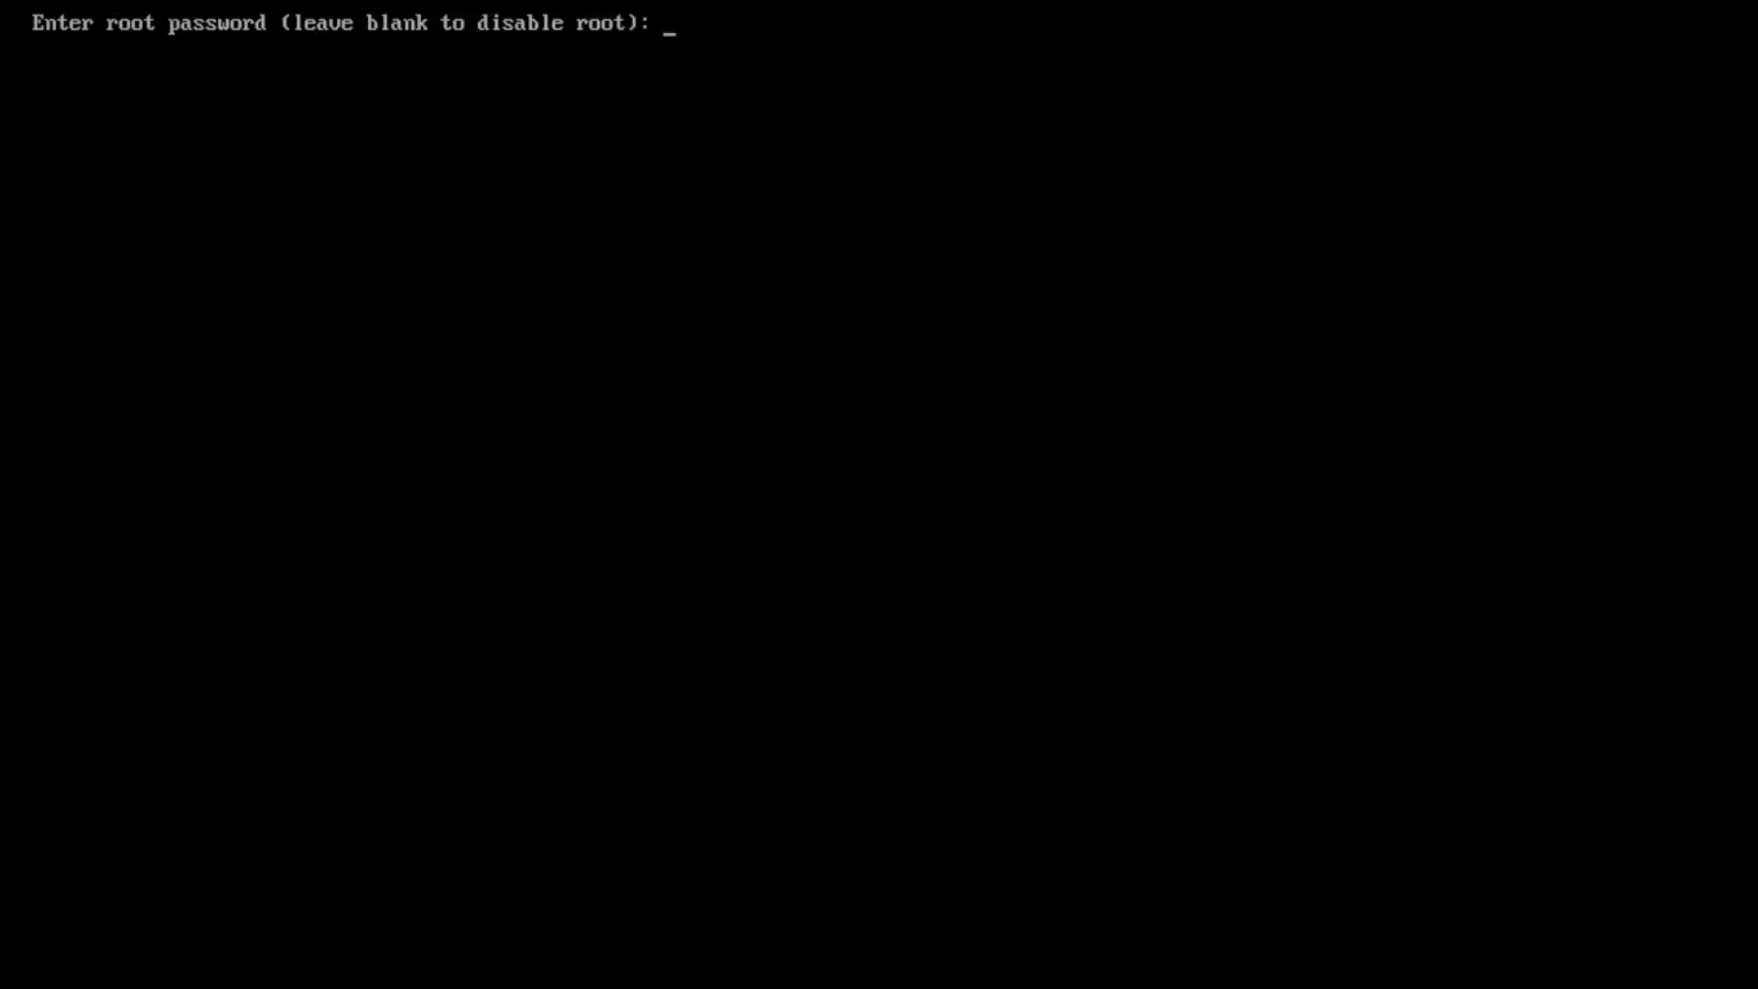
key(Return)
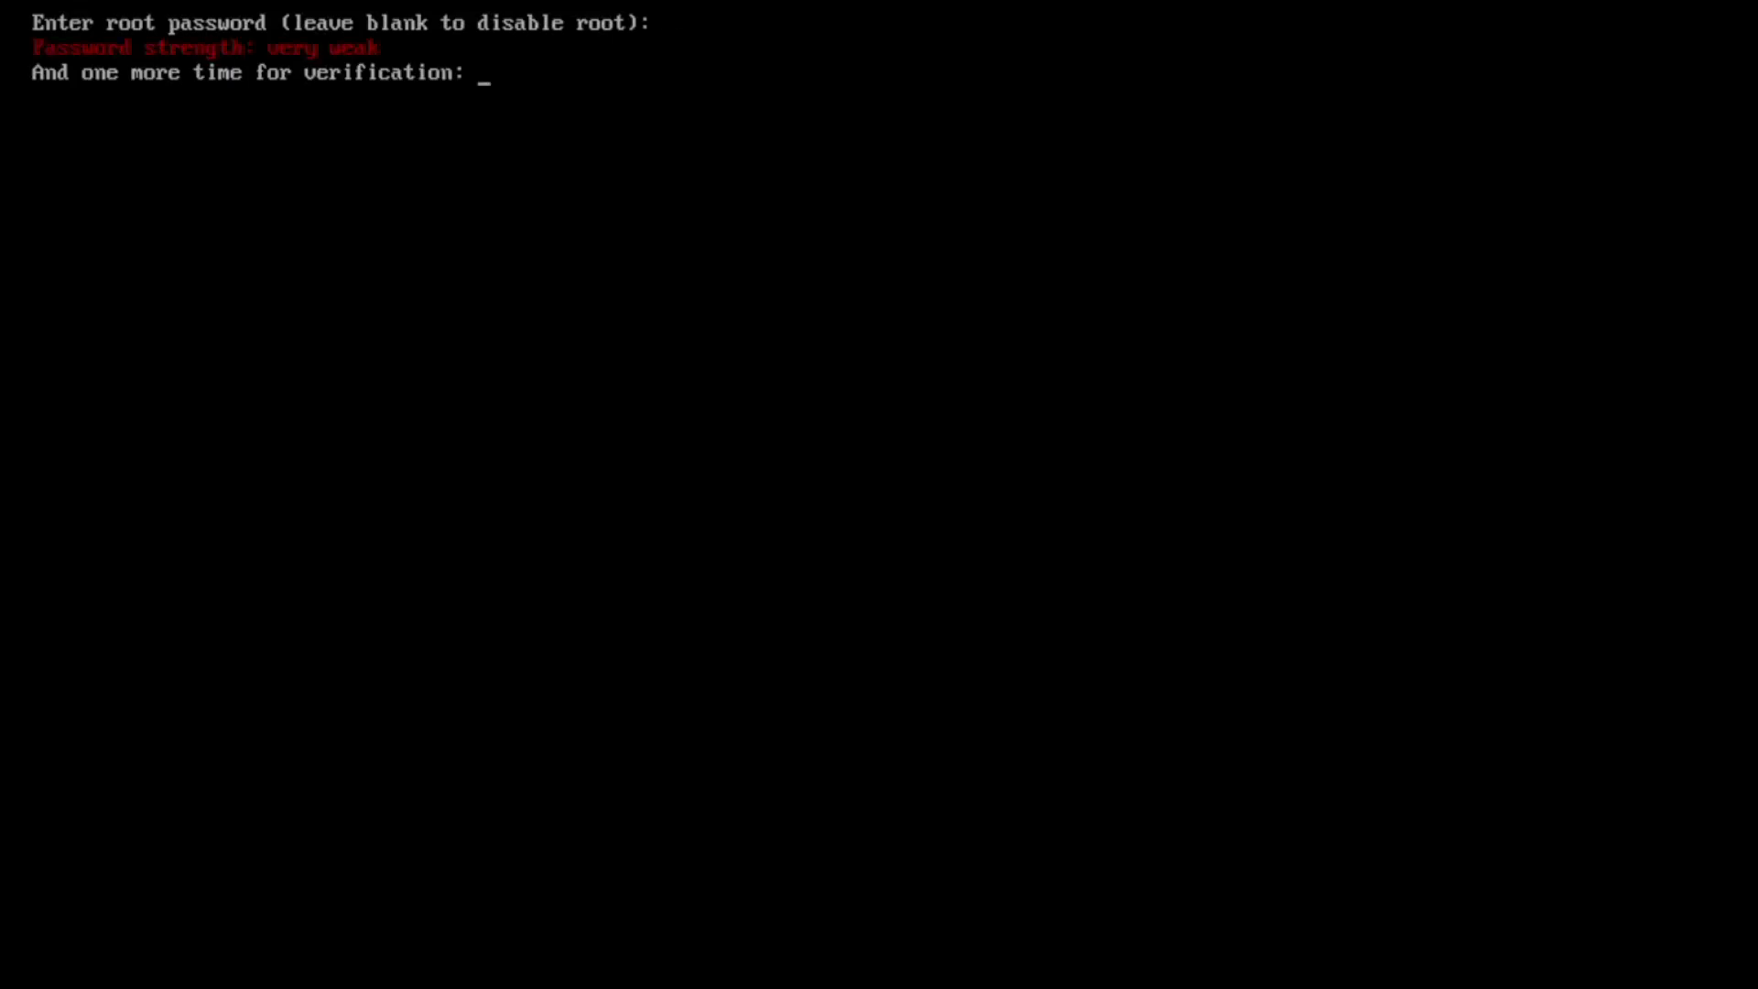
key(Return)
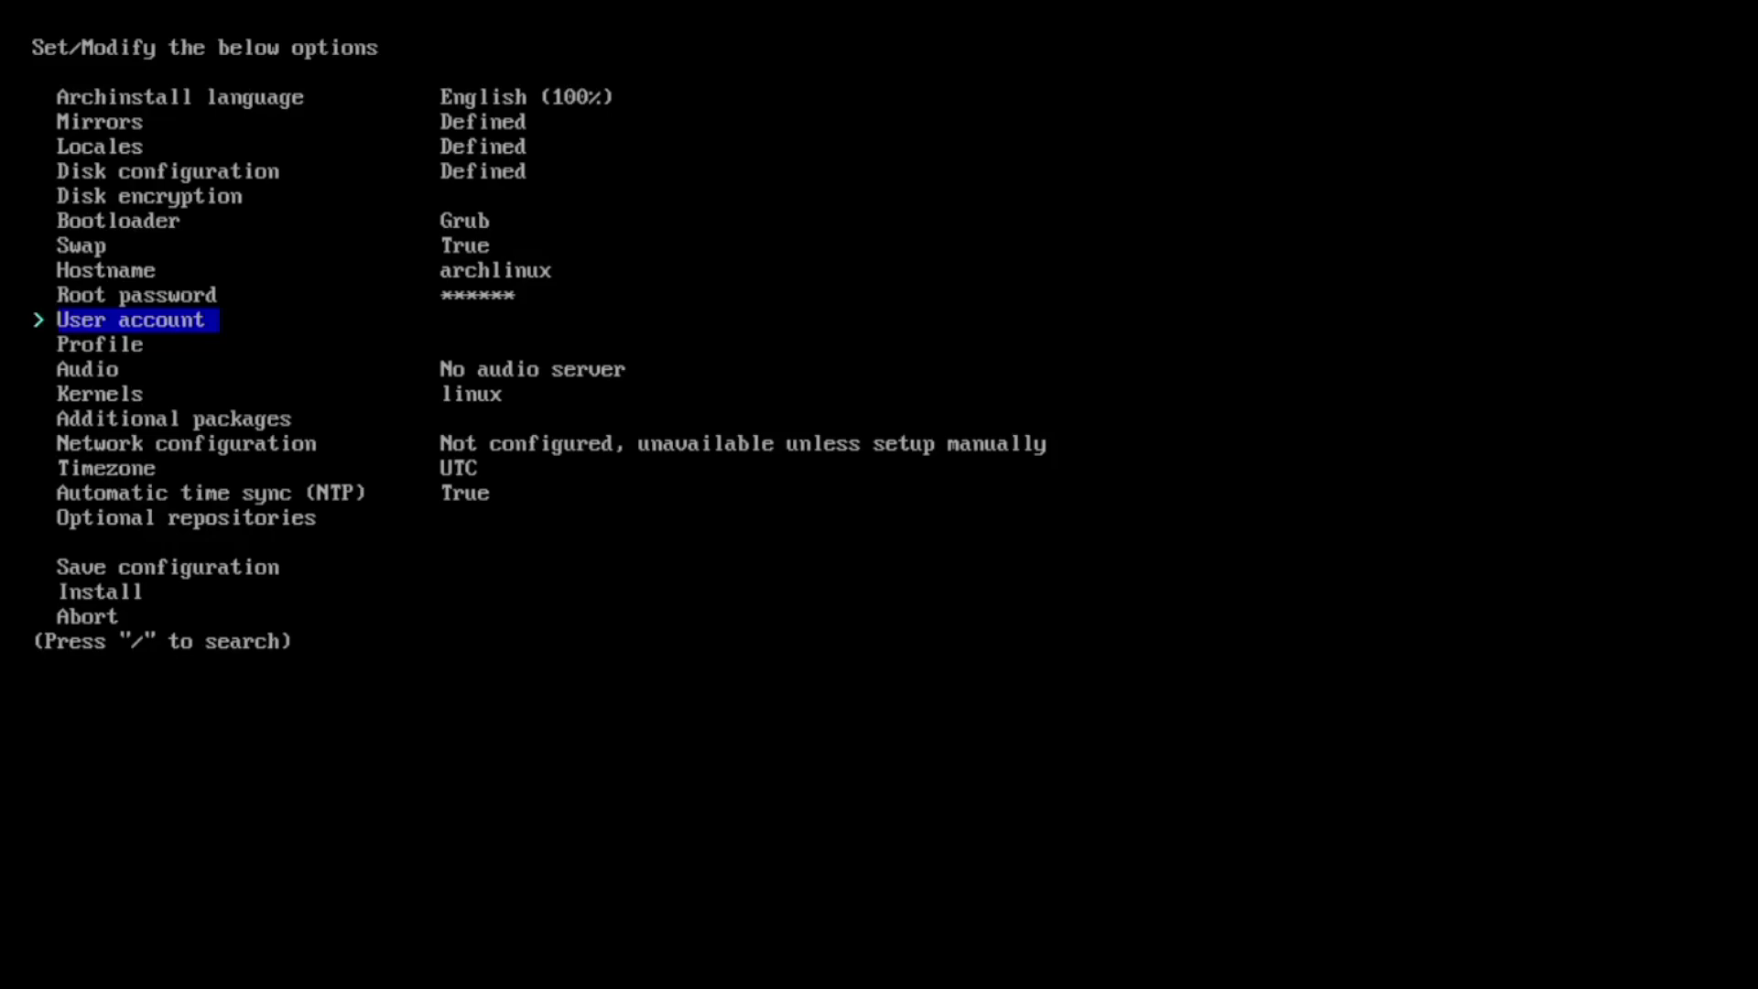
Step: Add a user account with a username, password and superuser (sudo) rights
key(Return)
key(Return)
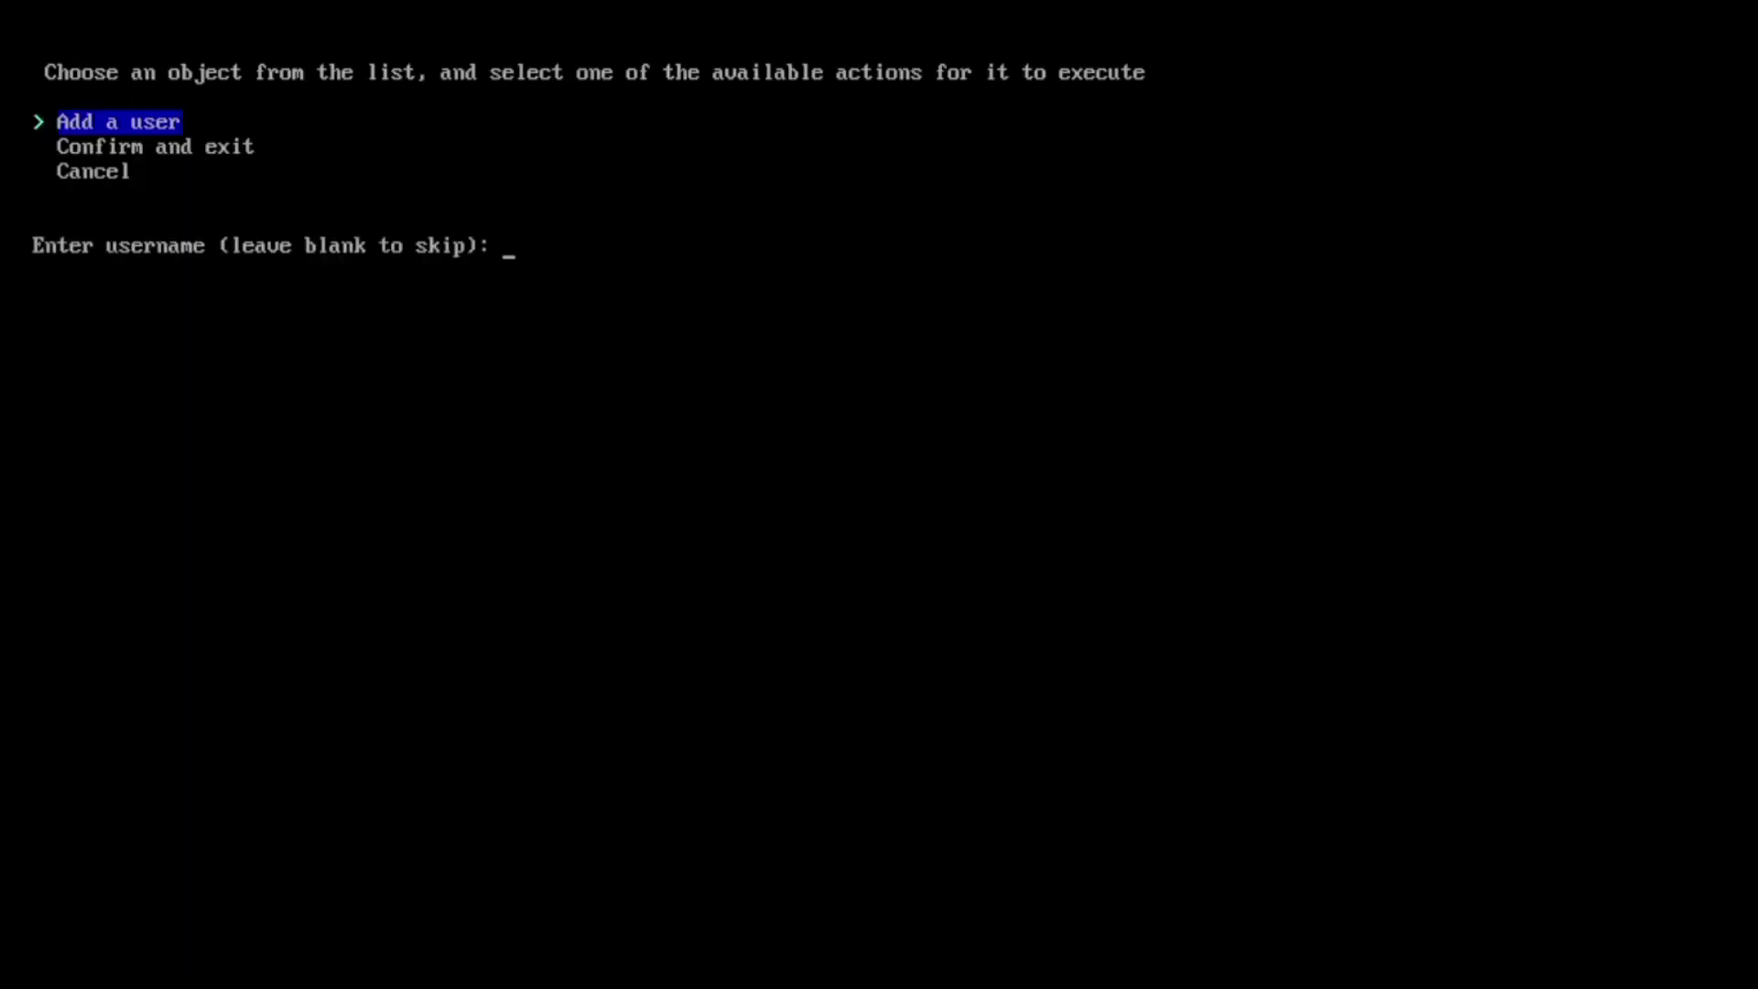
text(raabe)
key(Return)
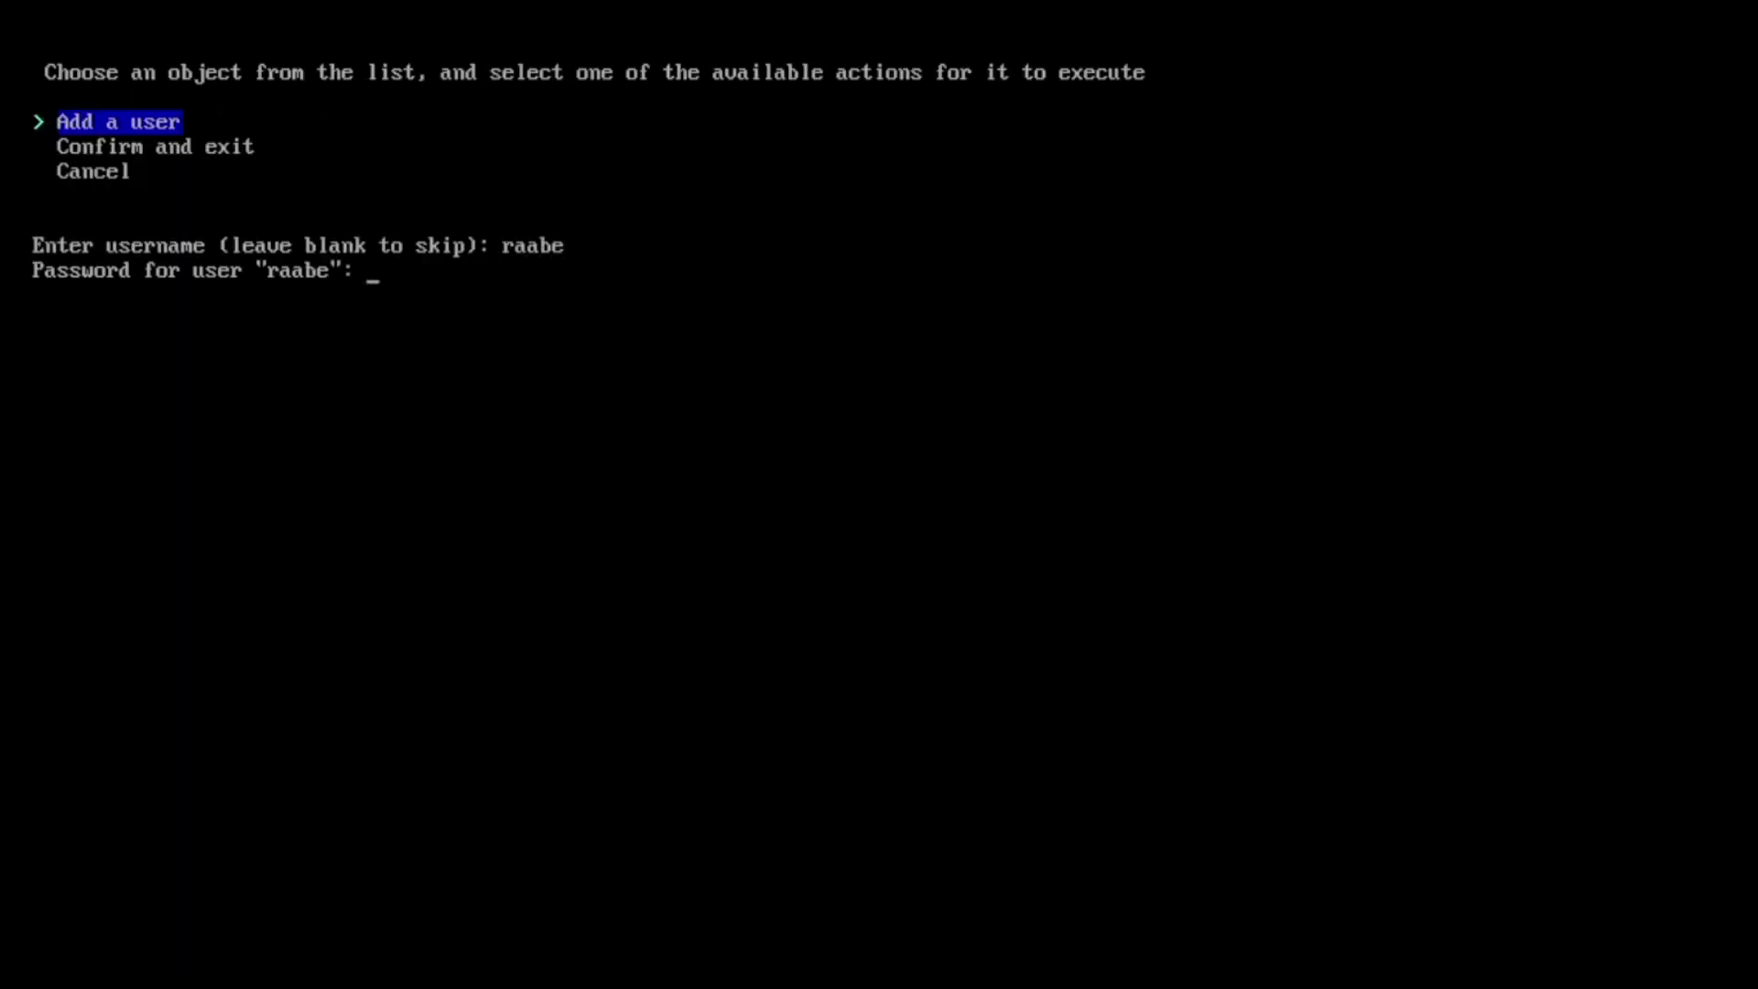
key(Return)
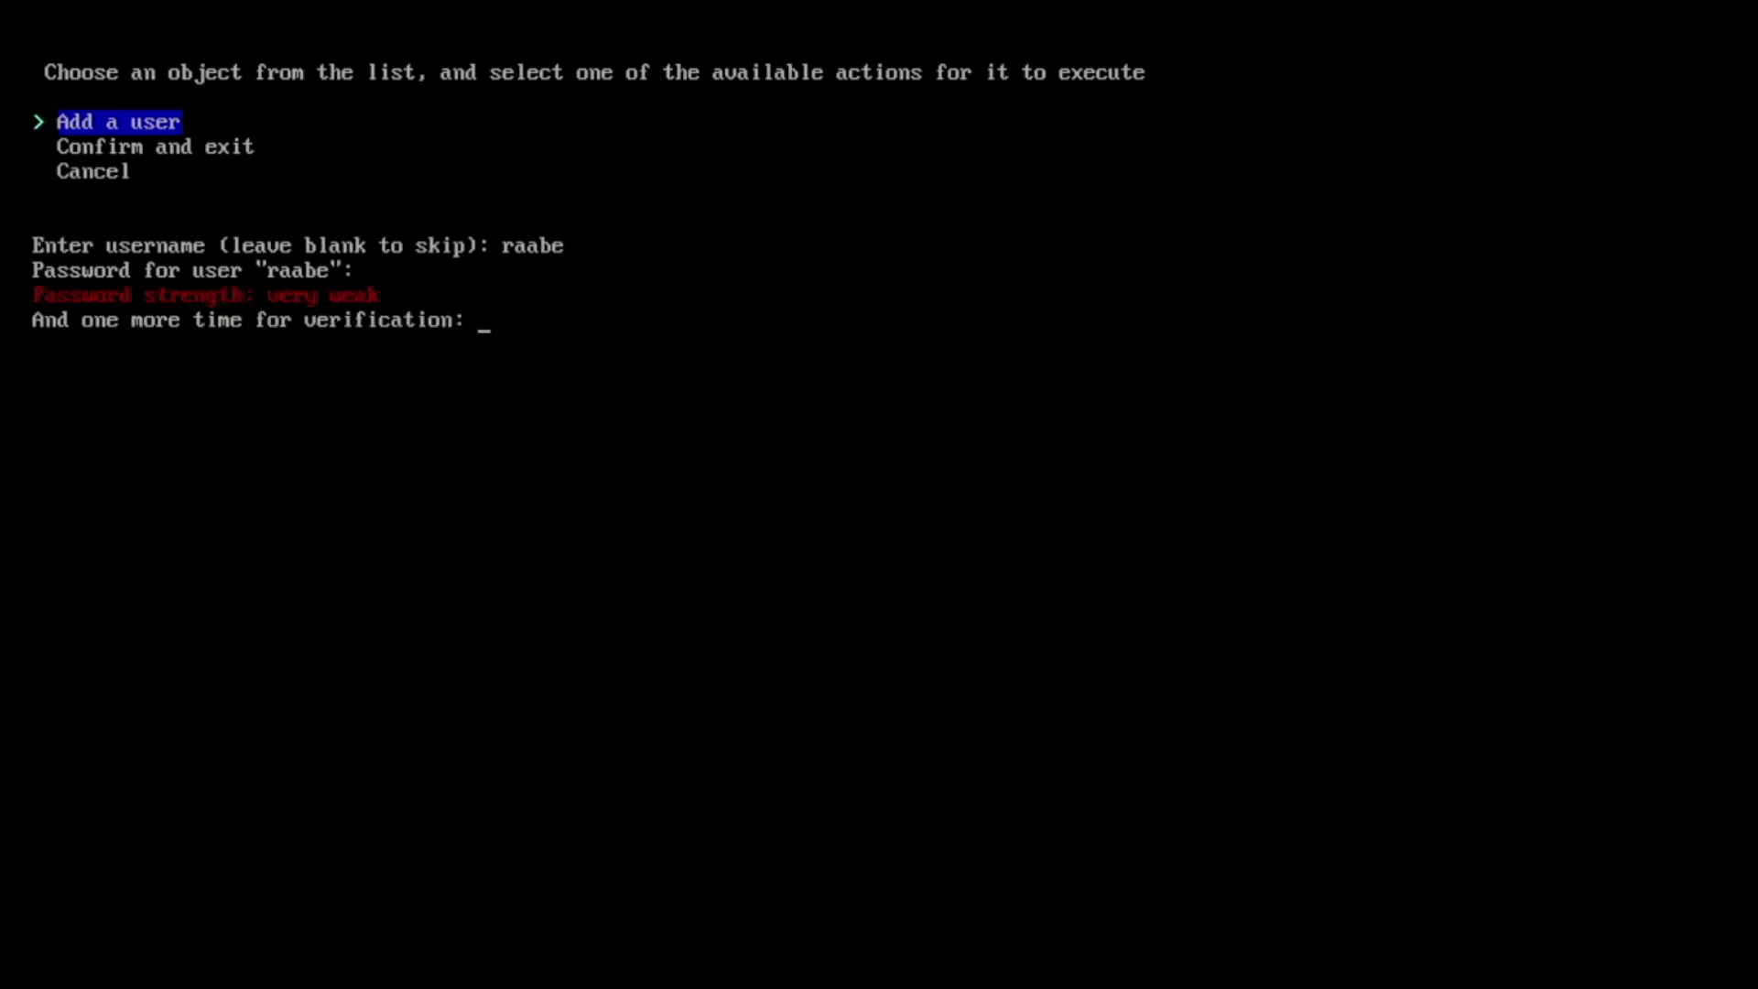
key(Return)
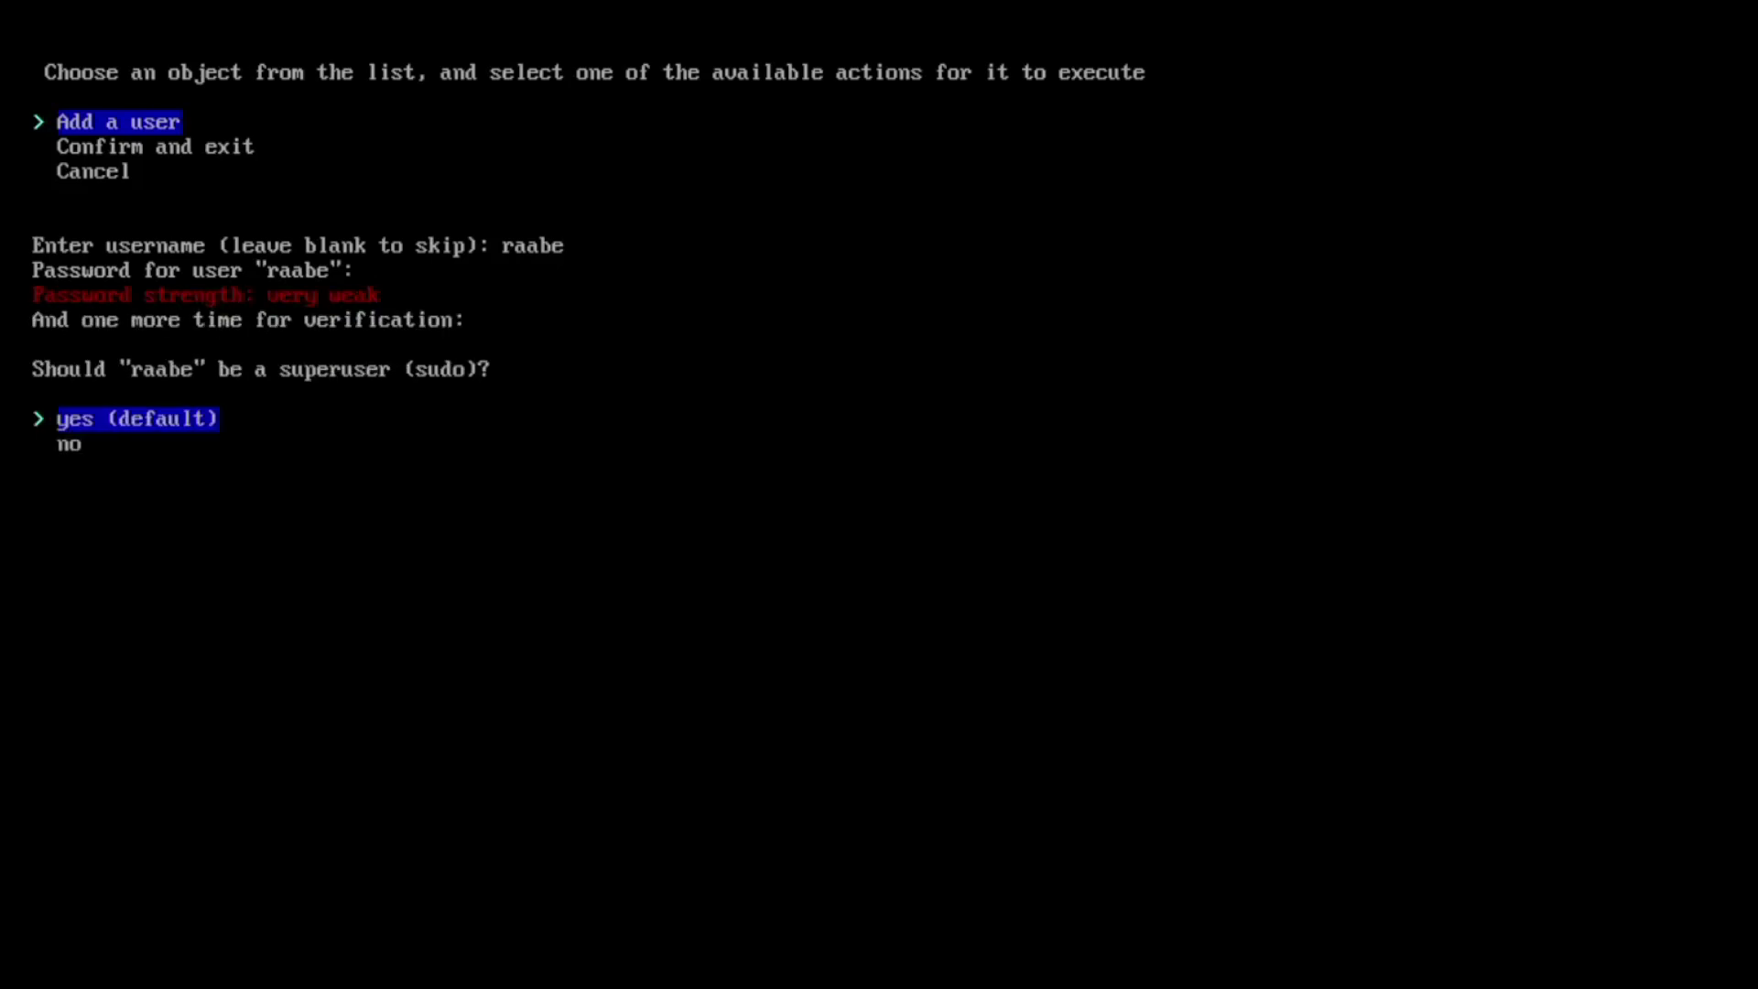
key(Return)
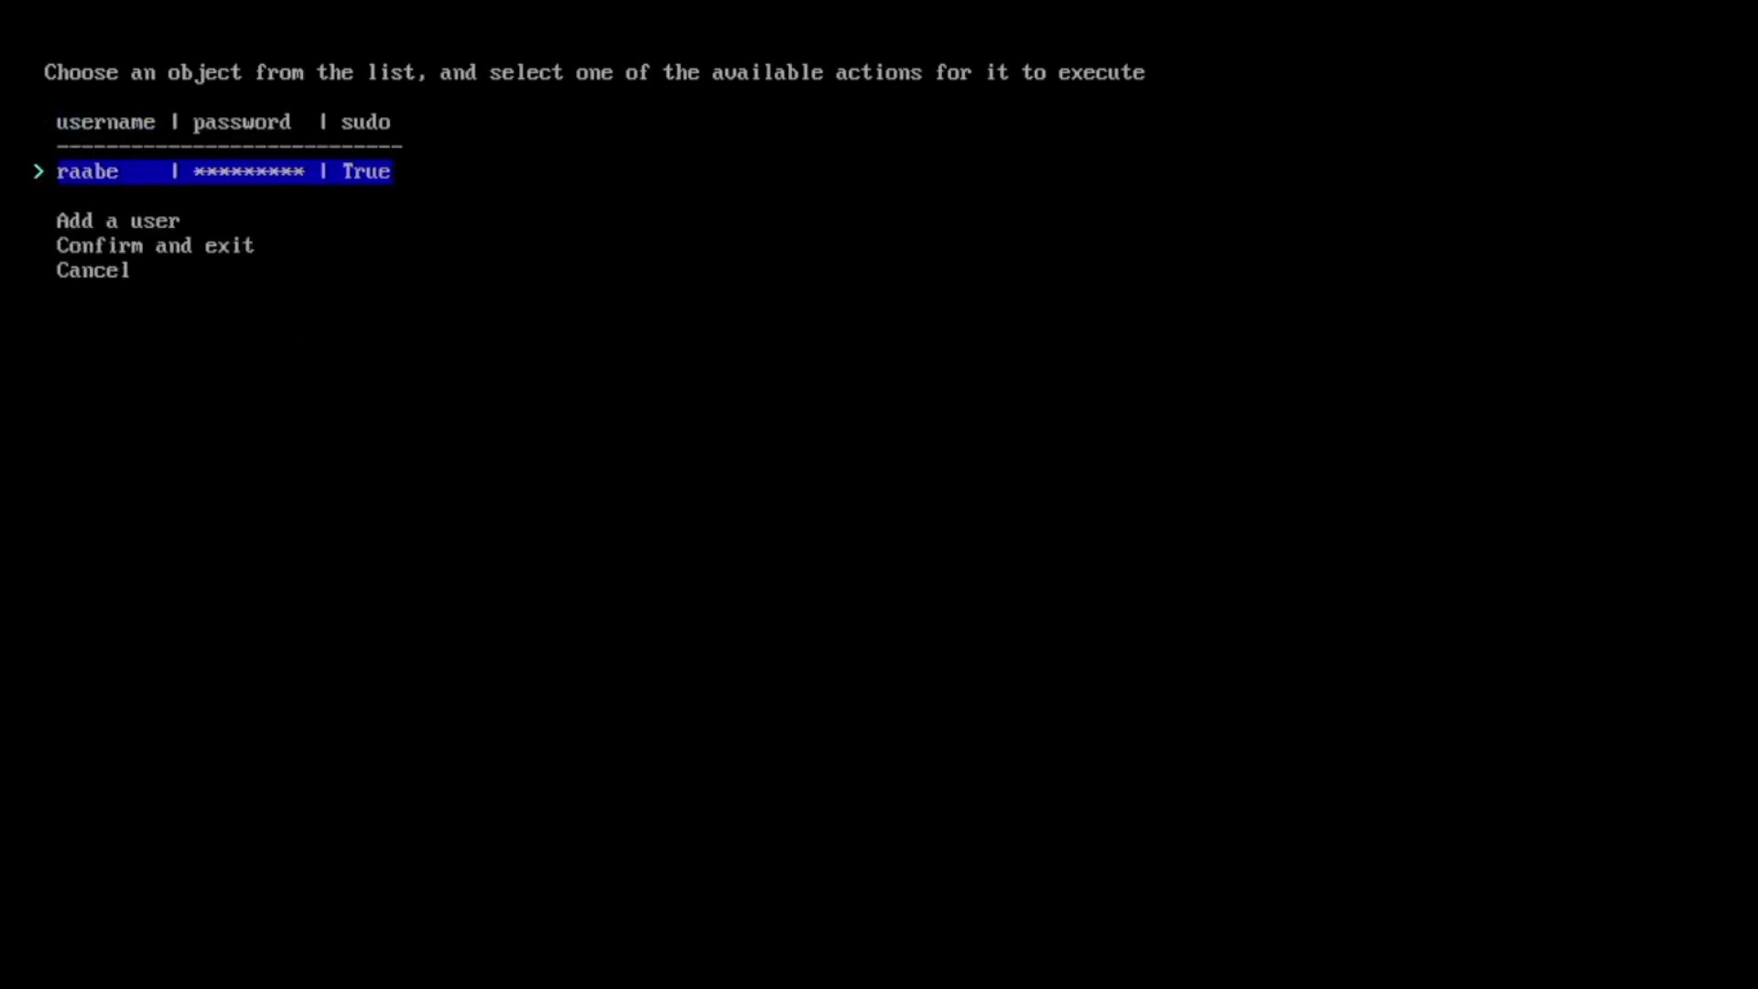
key(Down)
key(Down)
Step: Confirm the user list and set the installation profile type to Minimal
key(Return)
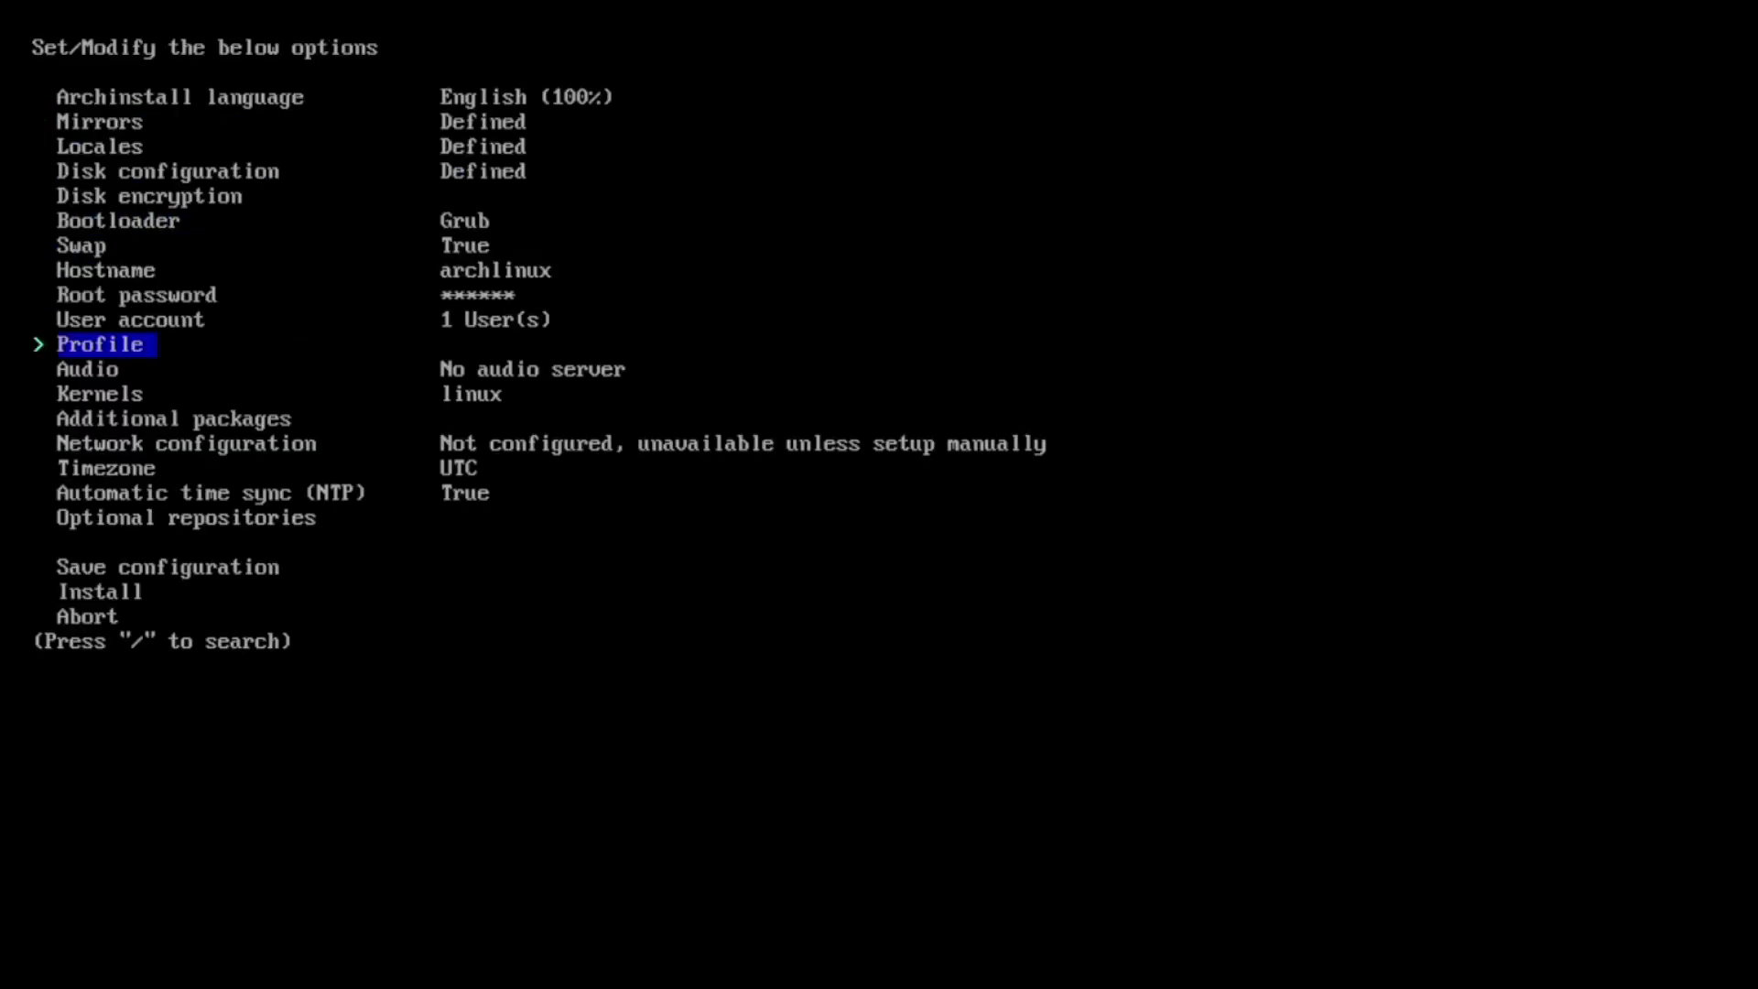
key(Return)
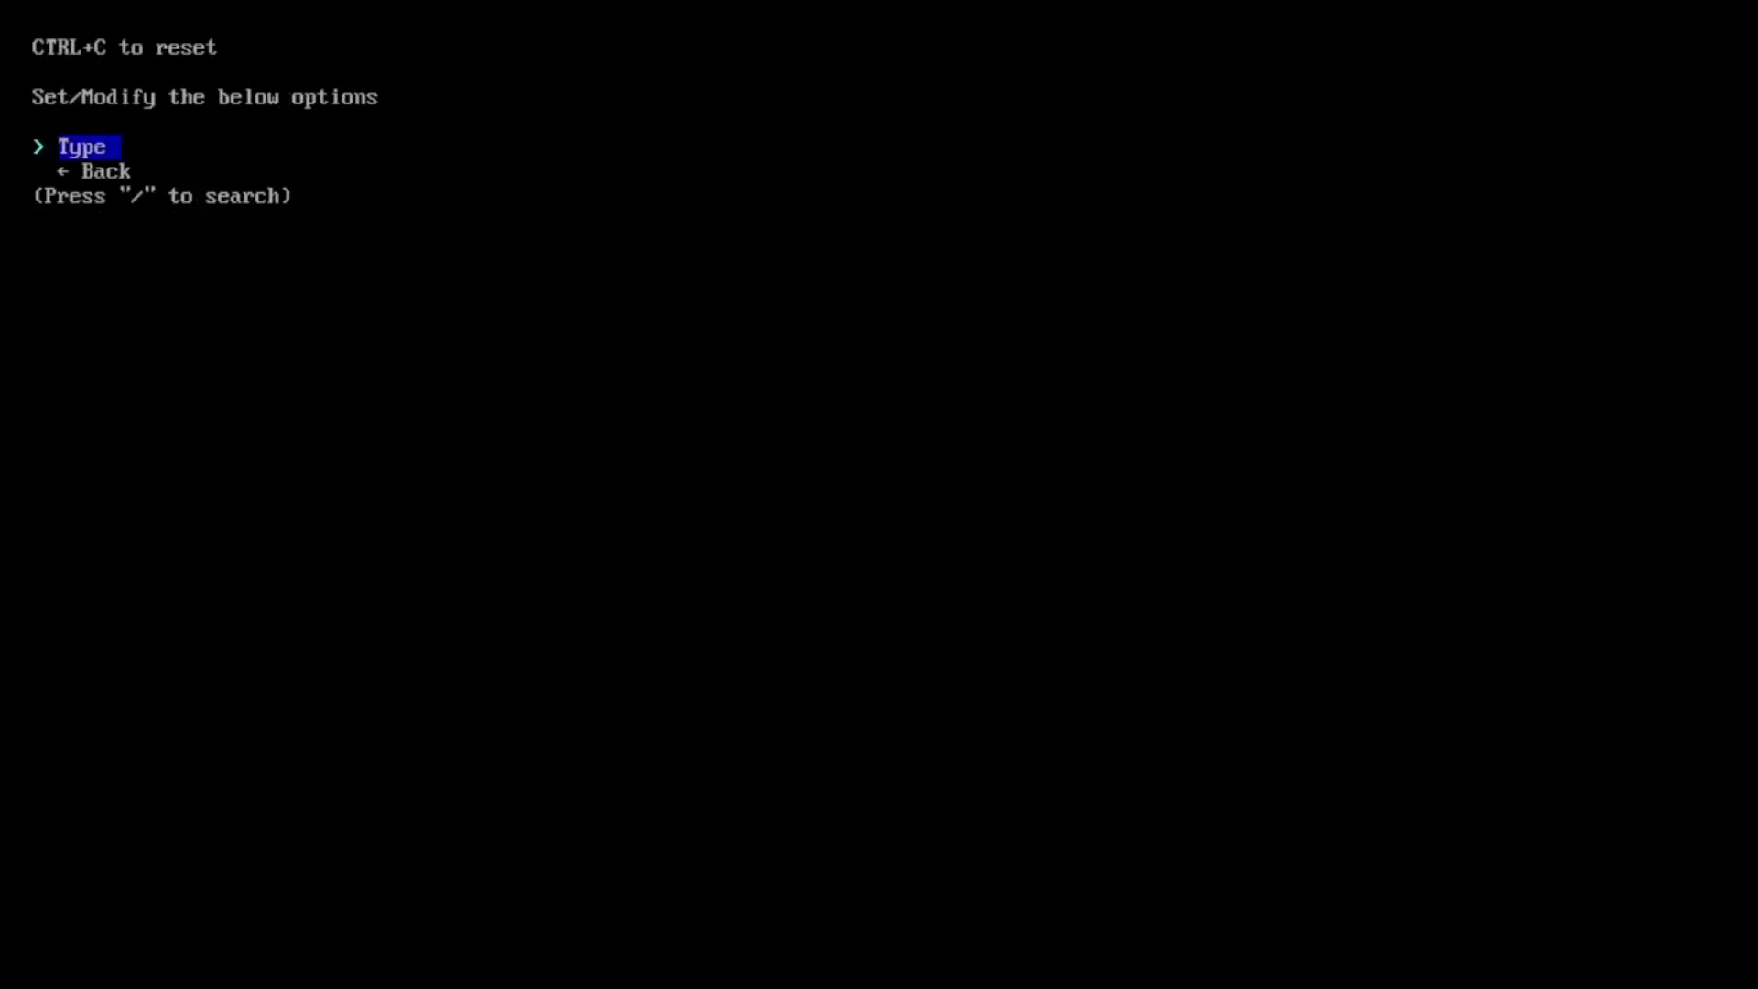
key(Return)
key(Down)
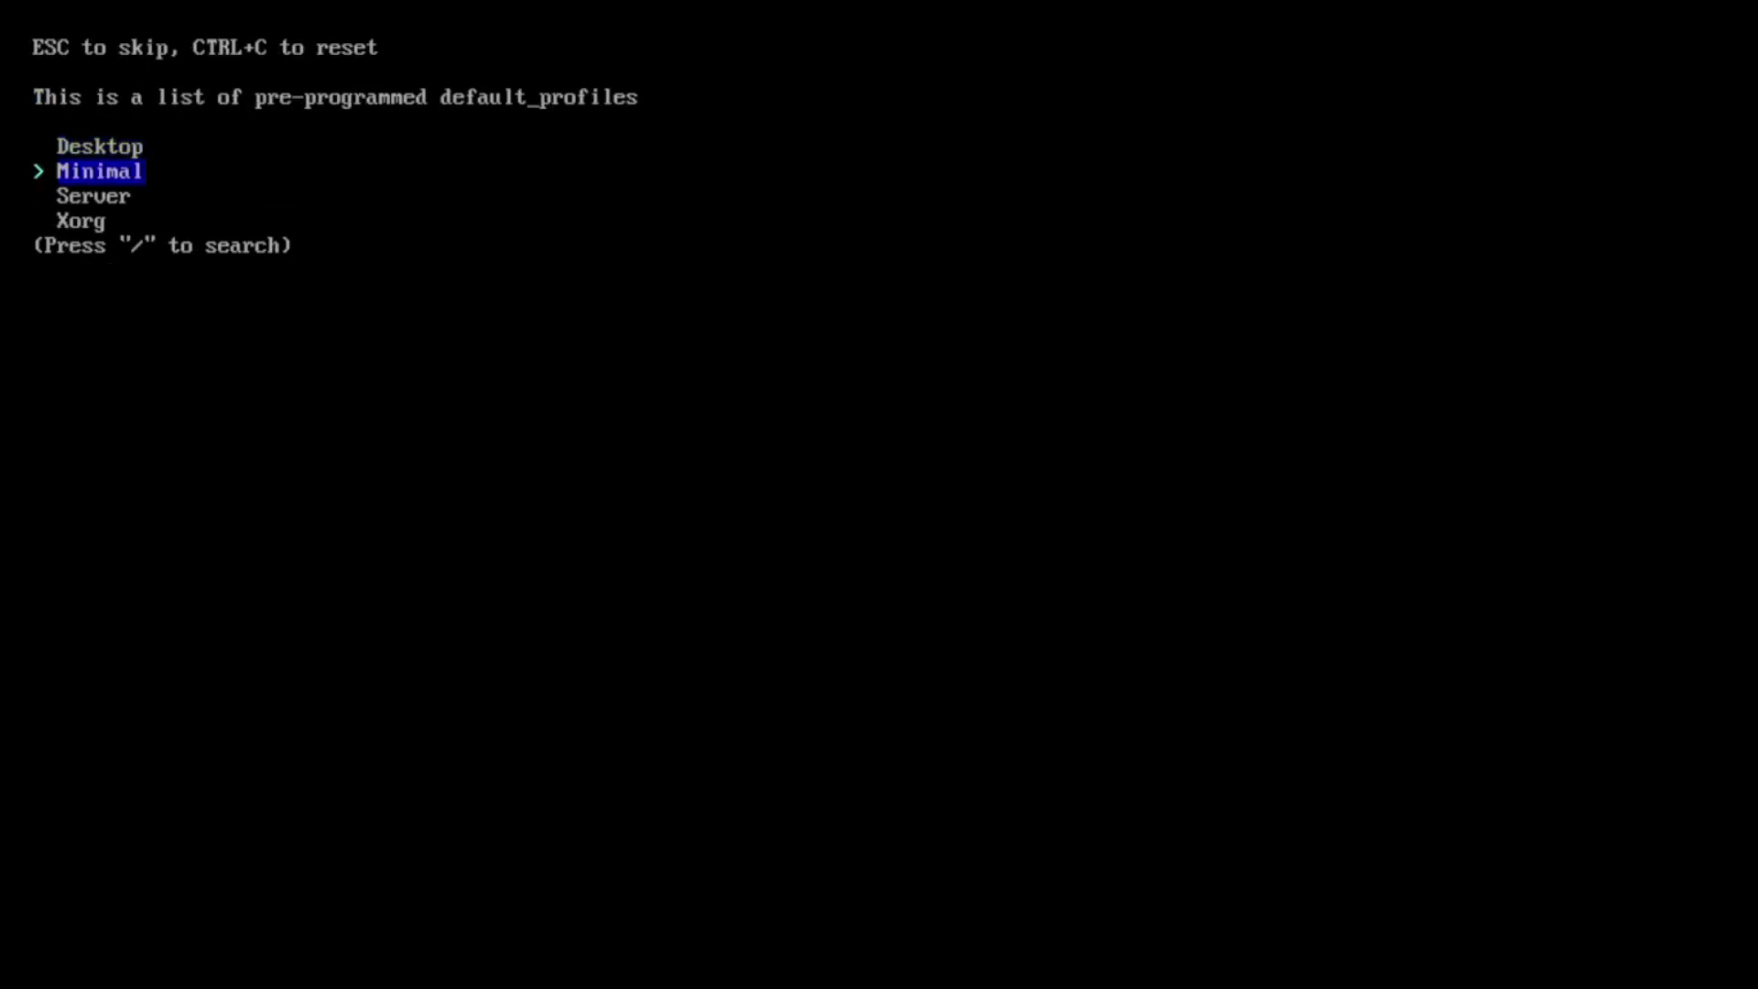
key(Return)
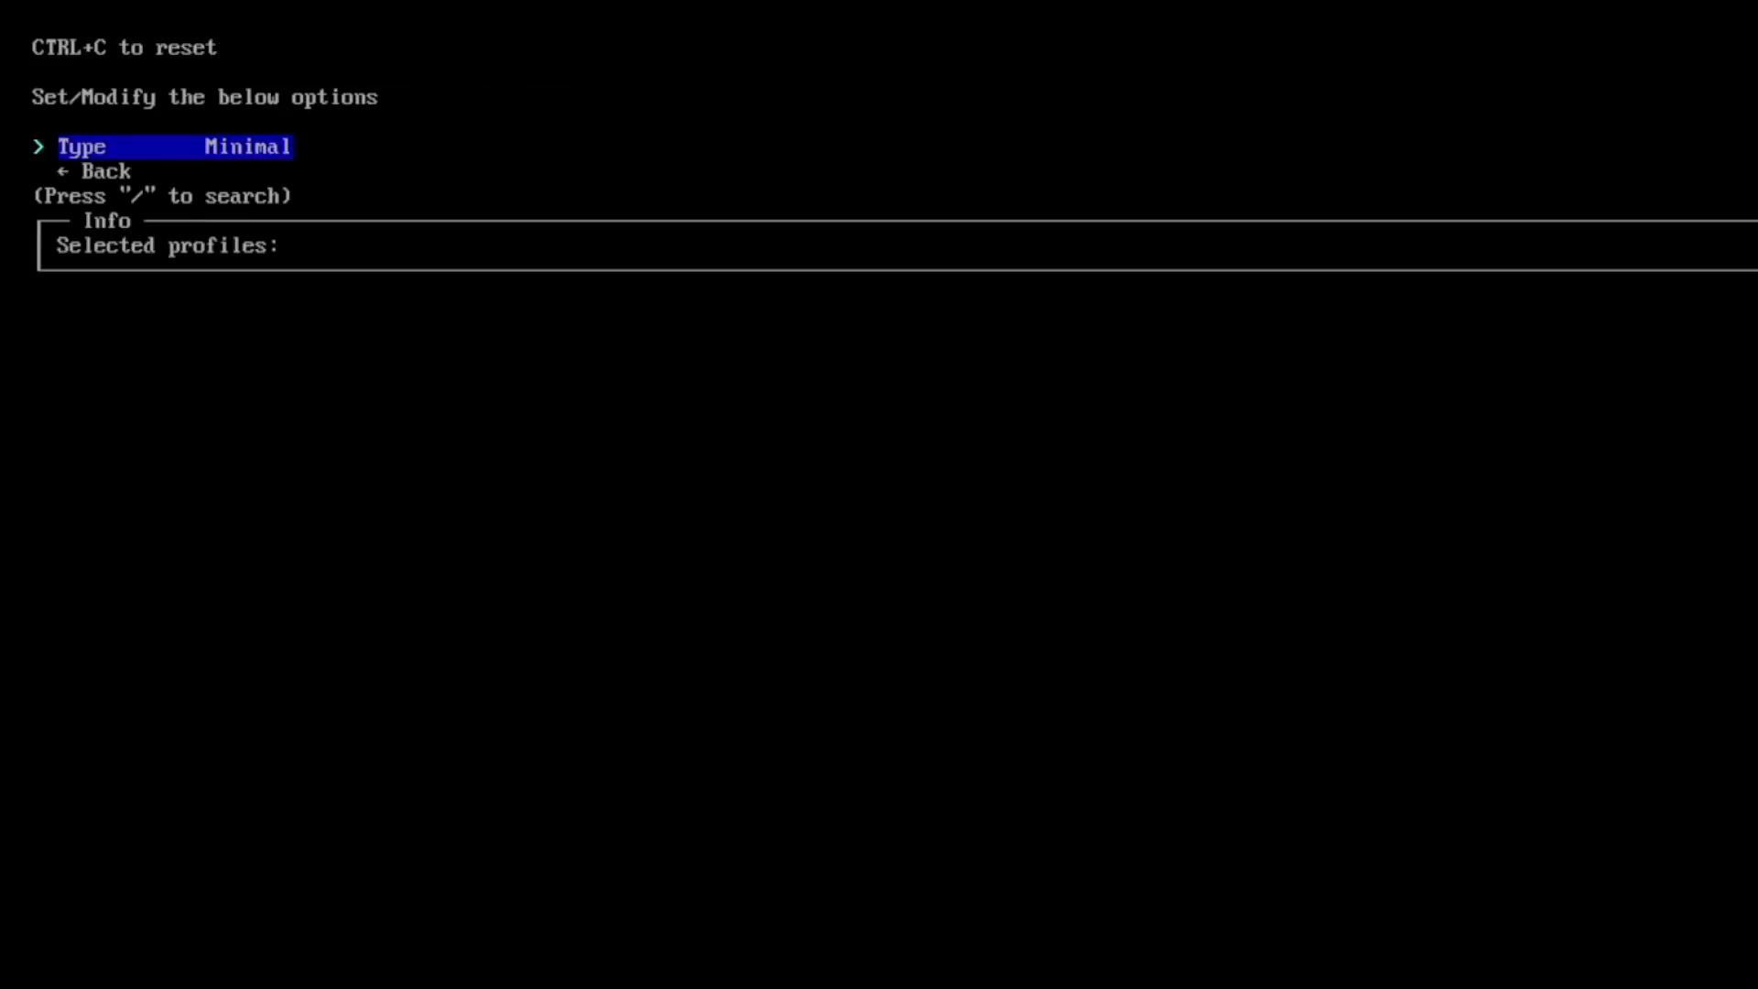
key(Down)
key(Return)
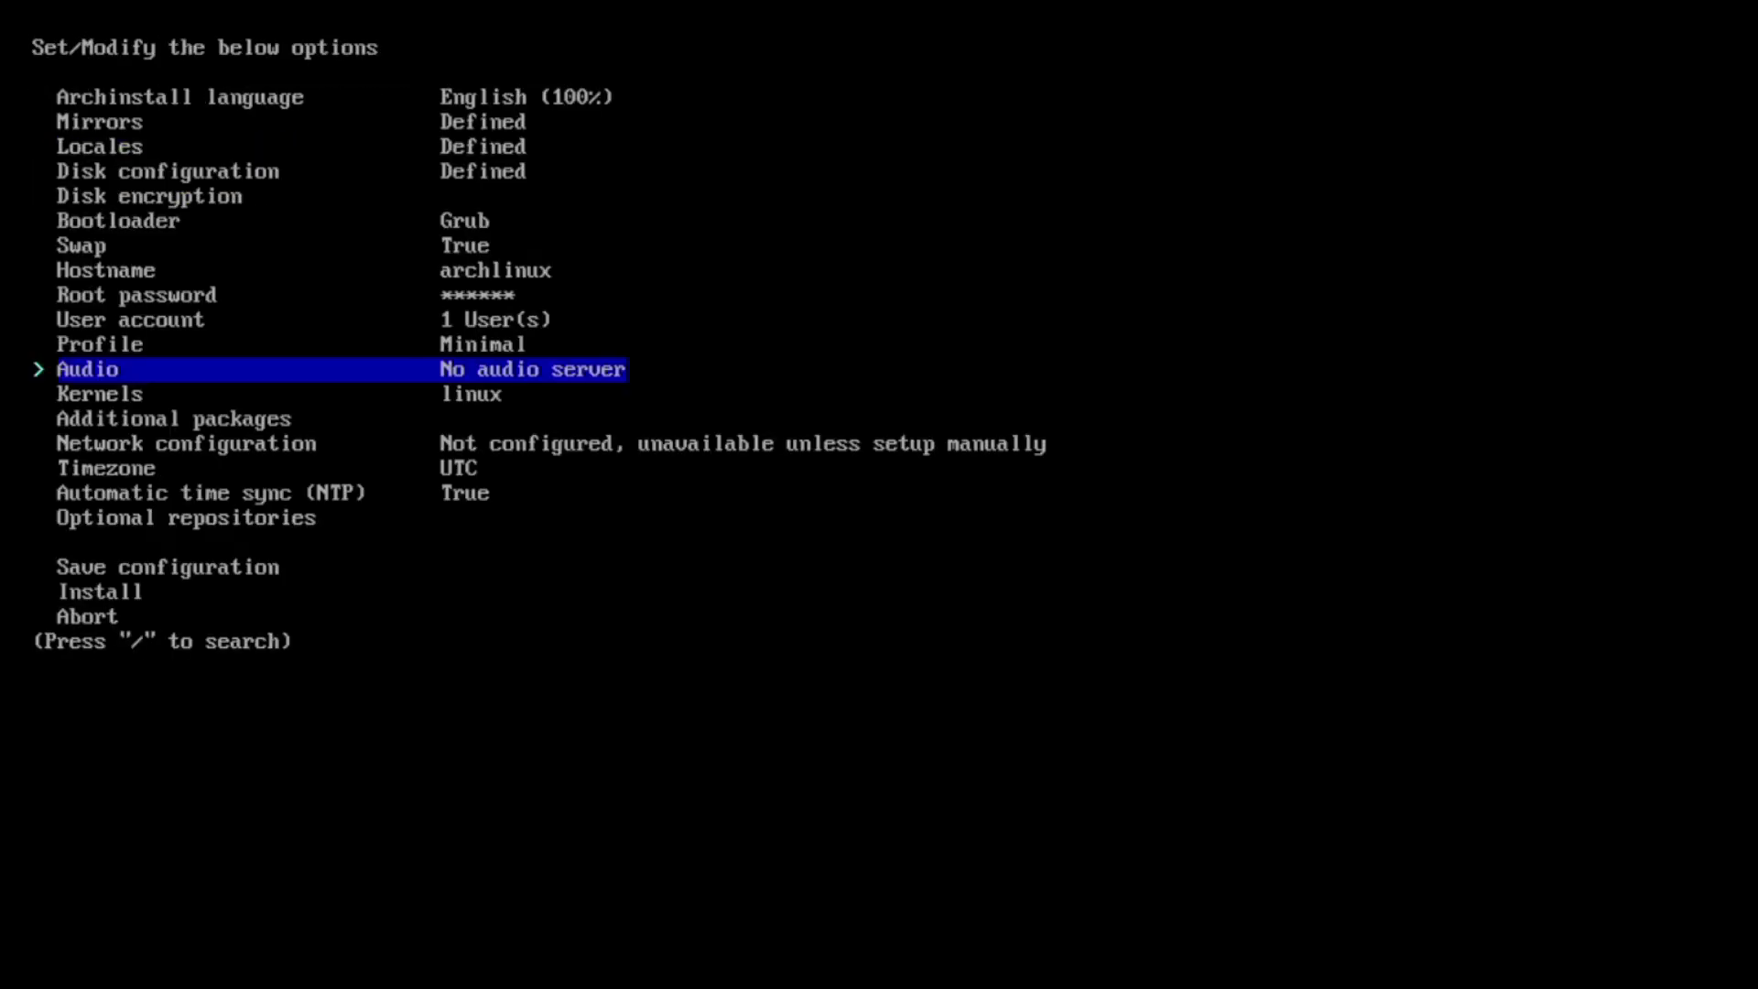
Step: Set the audio server to Pipewire and enter git and vim as additional packages
key(Return)
key(Down)
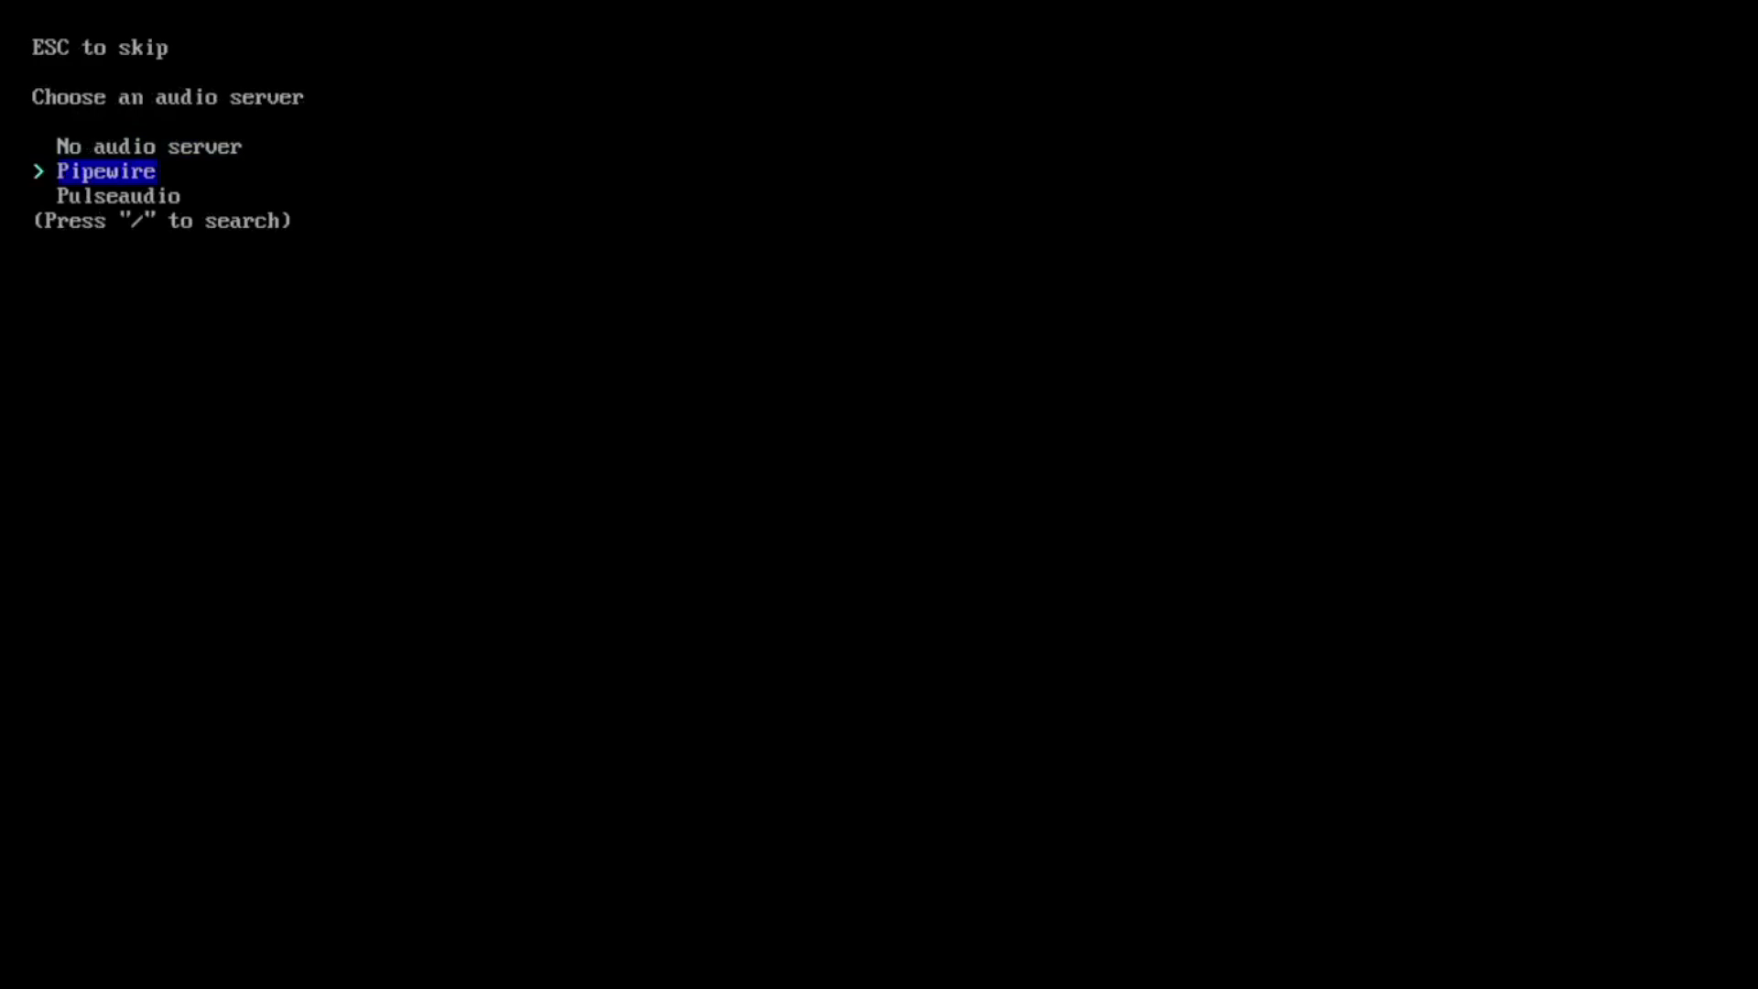
key(Return)
key(Down)
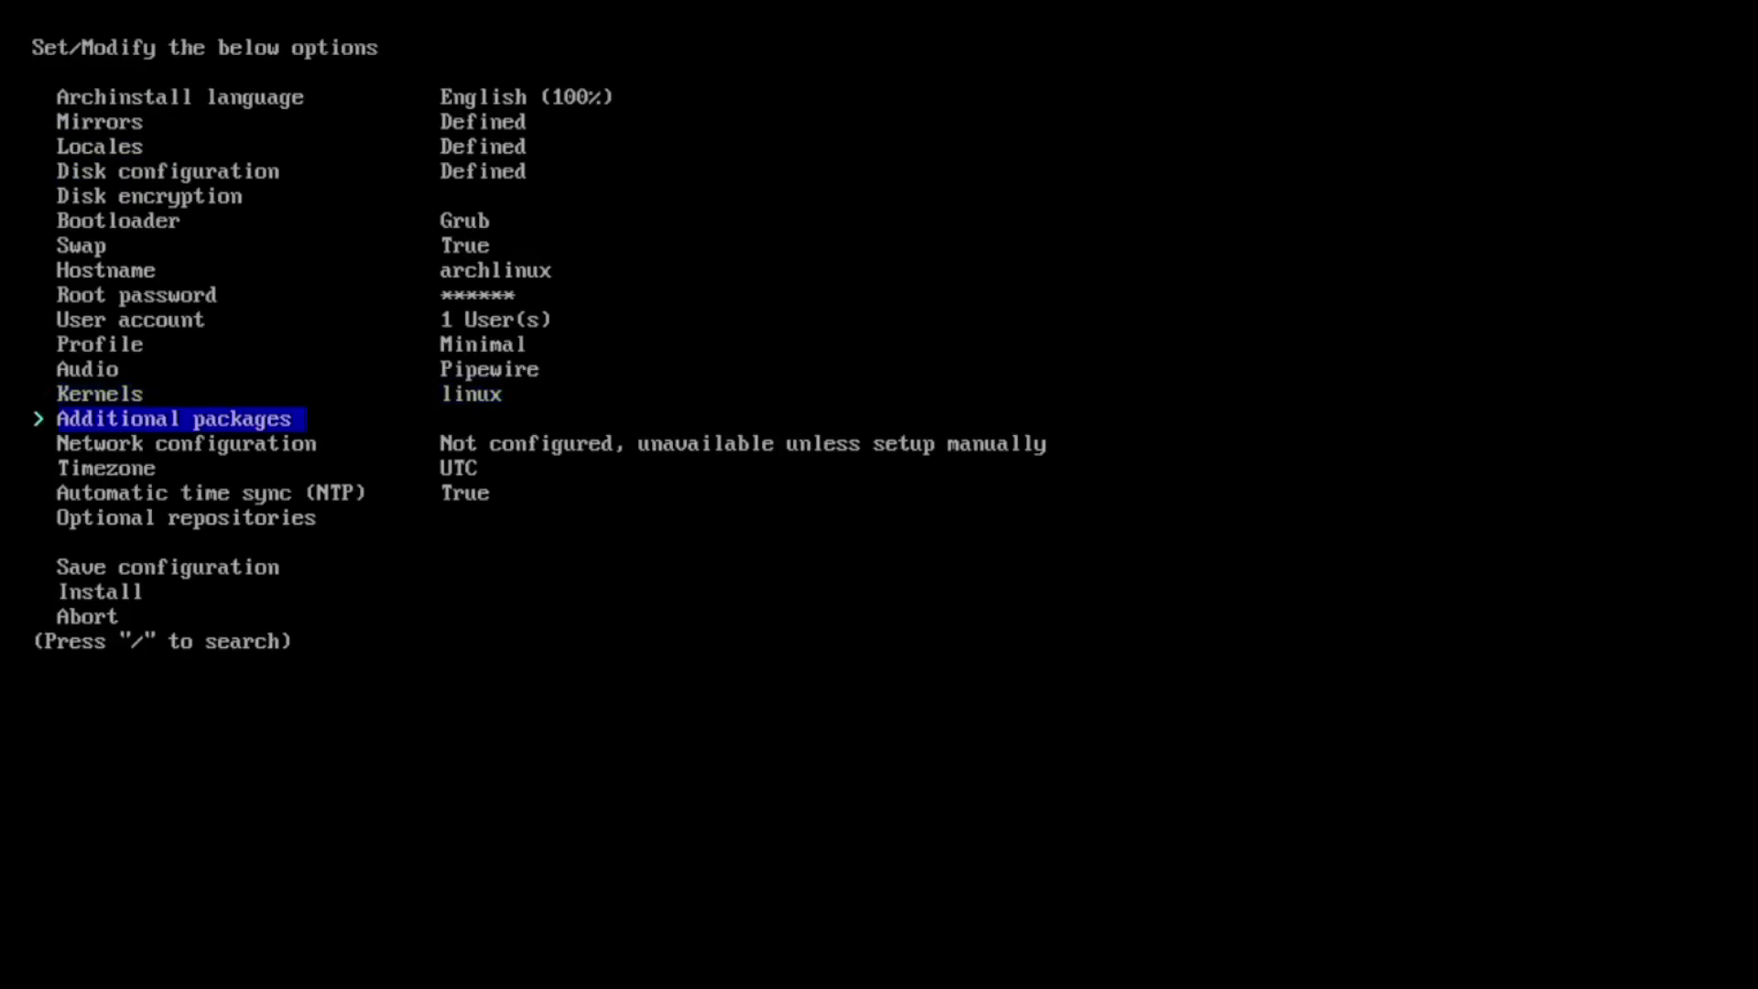
key(Return)
text(git vi)
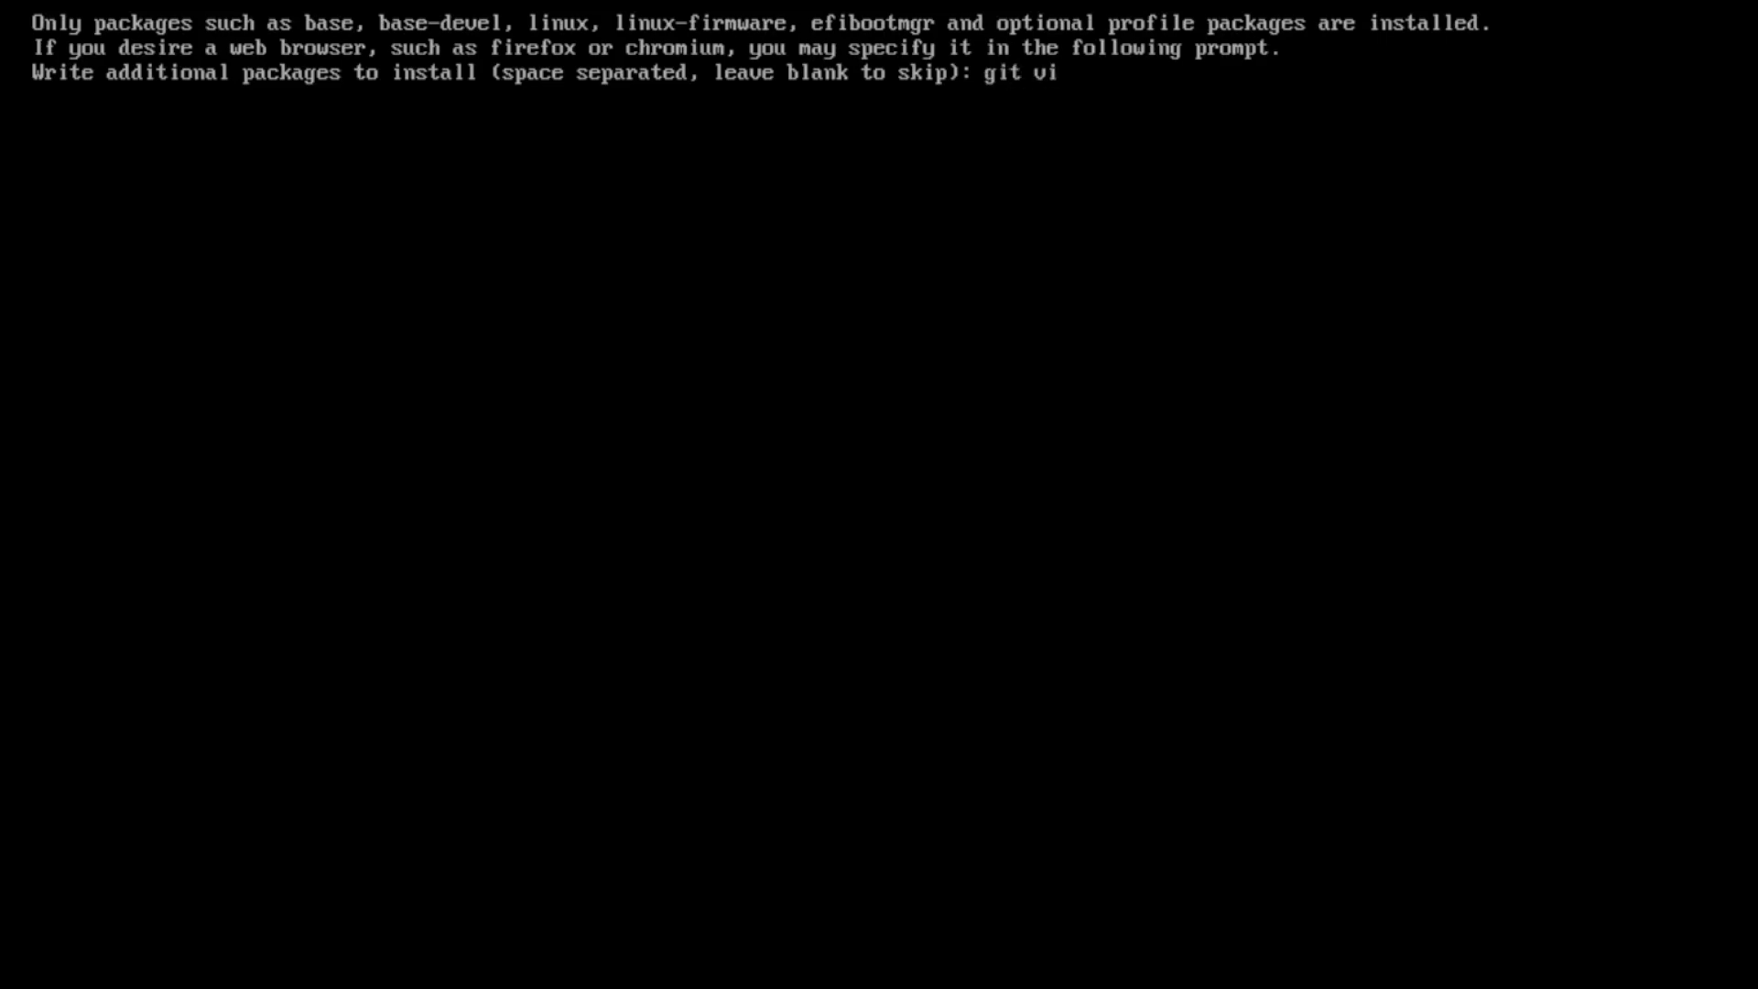
text(m)
Step: Submit the git and vim packages and copy the ISO network configuration to the installation
key(Return)
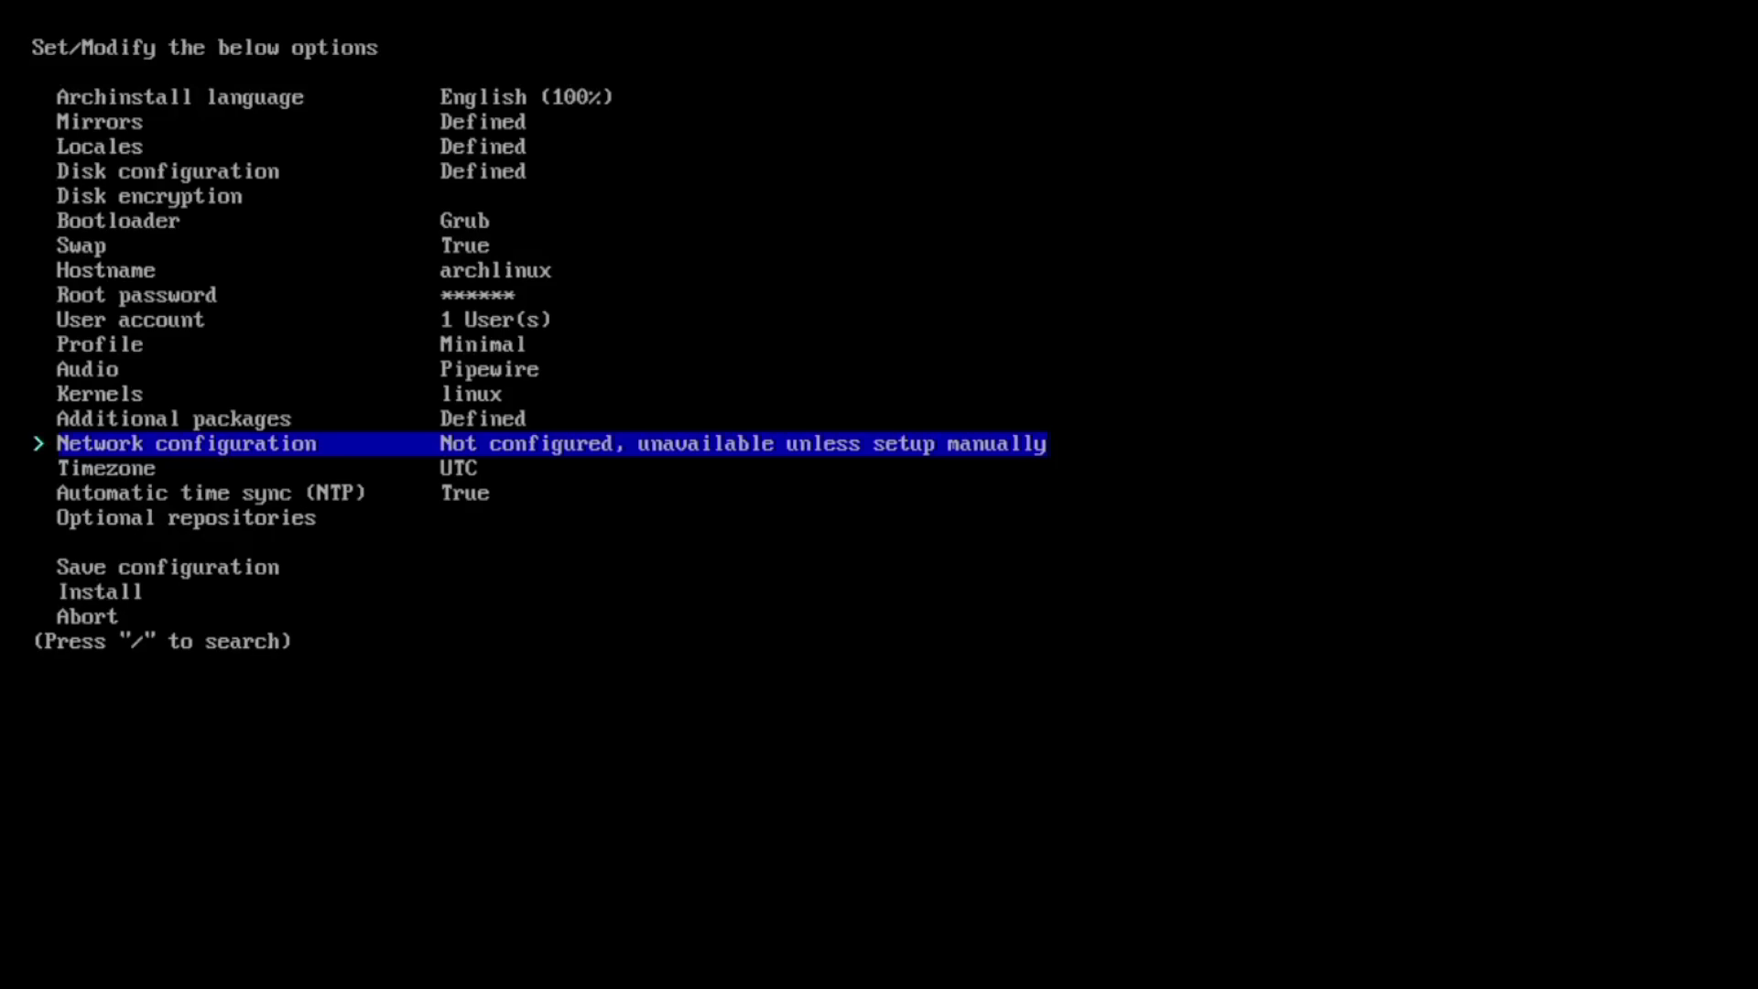
key(Return)
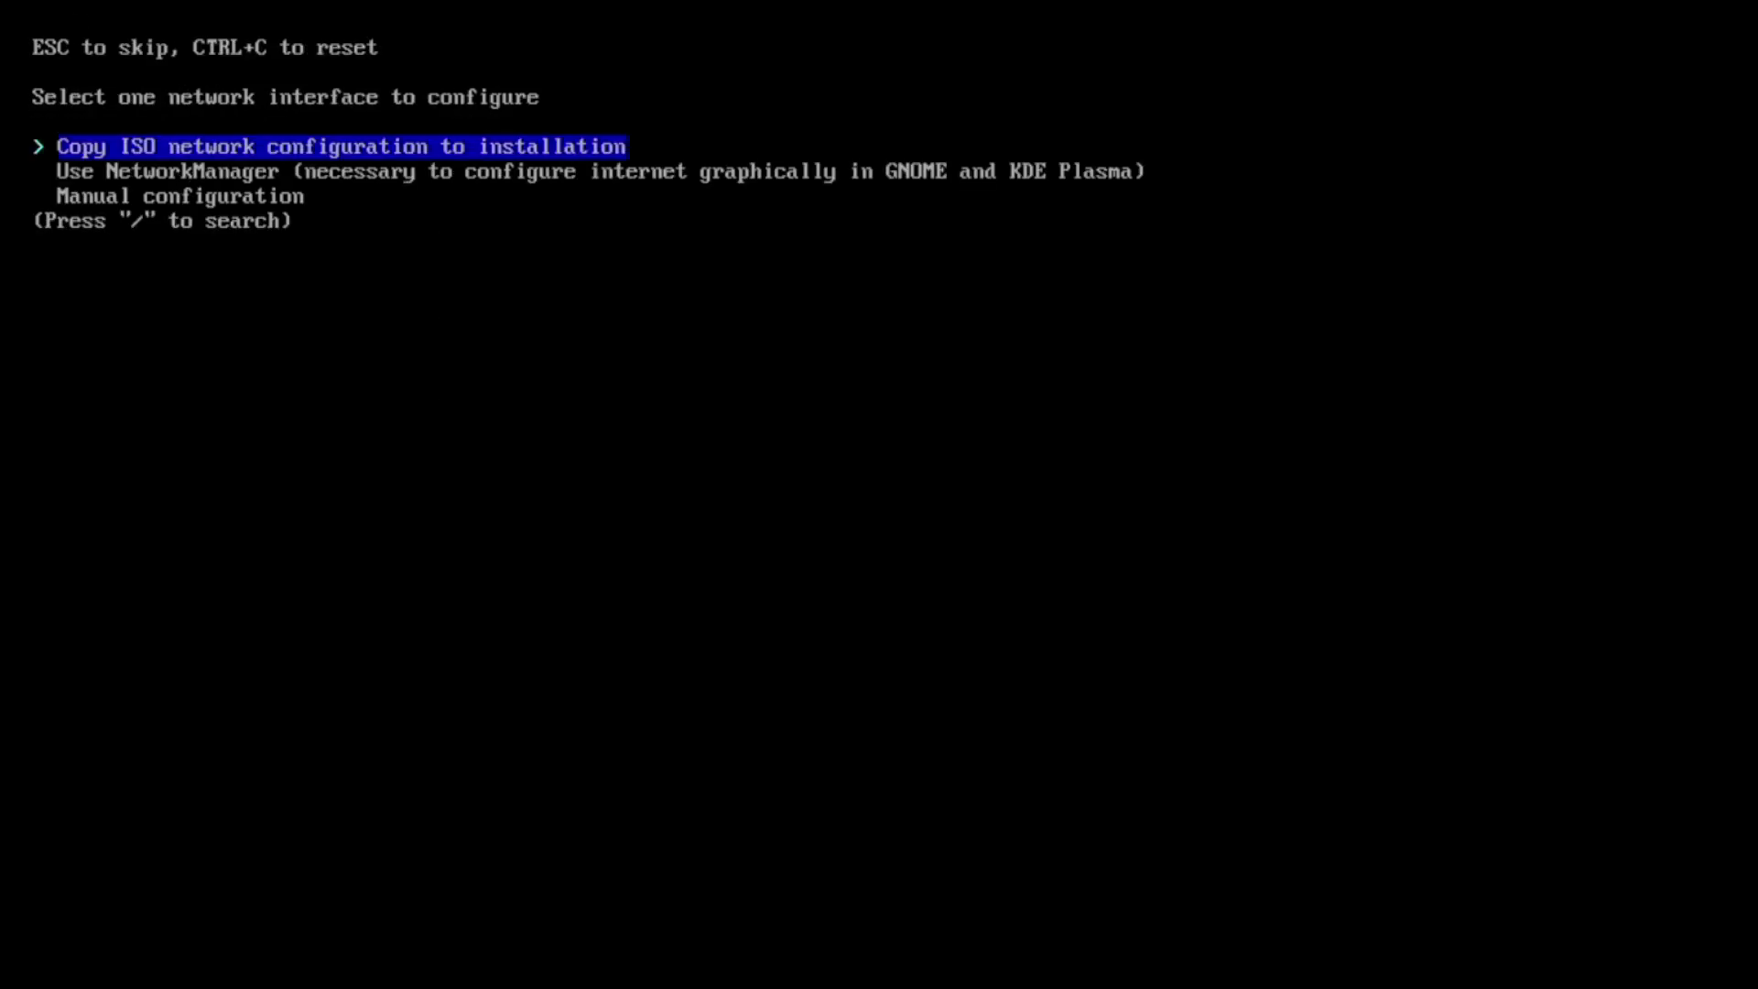
key(Return)
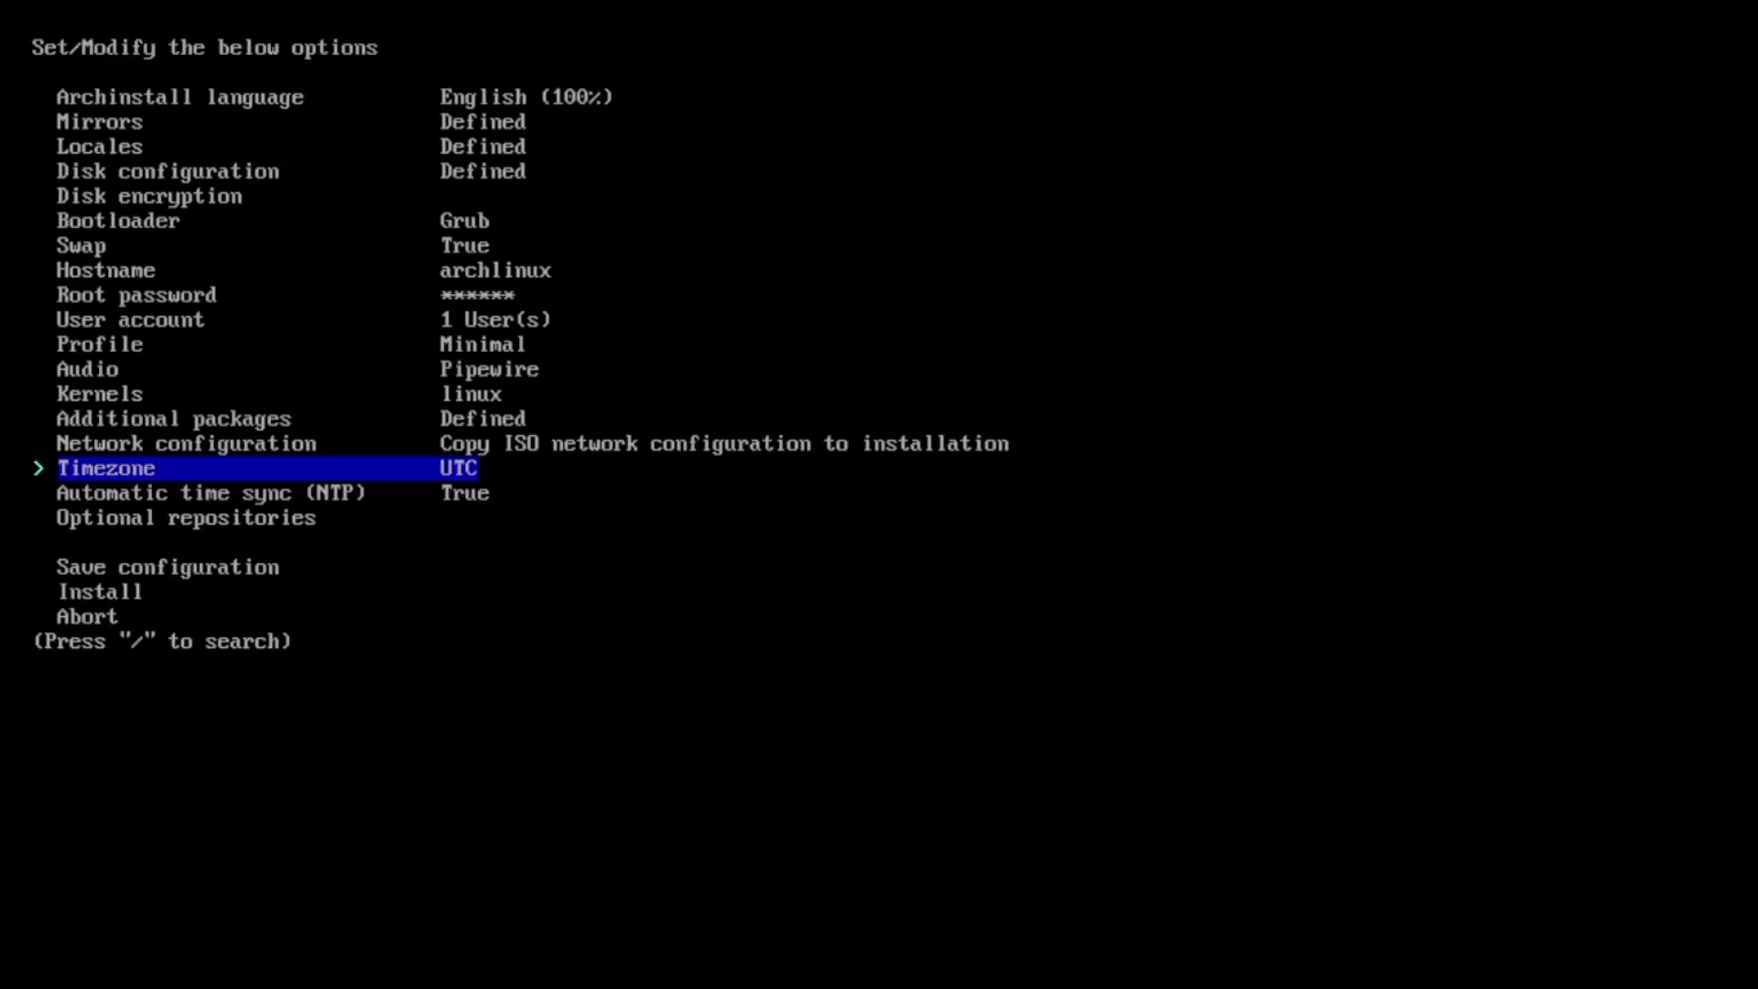
Step: Set the timezone to Europe/Berlin and move down to the Install option
key(Return)
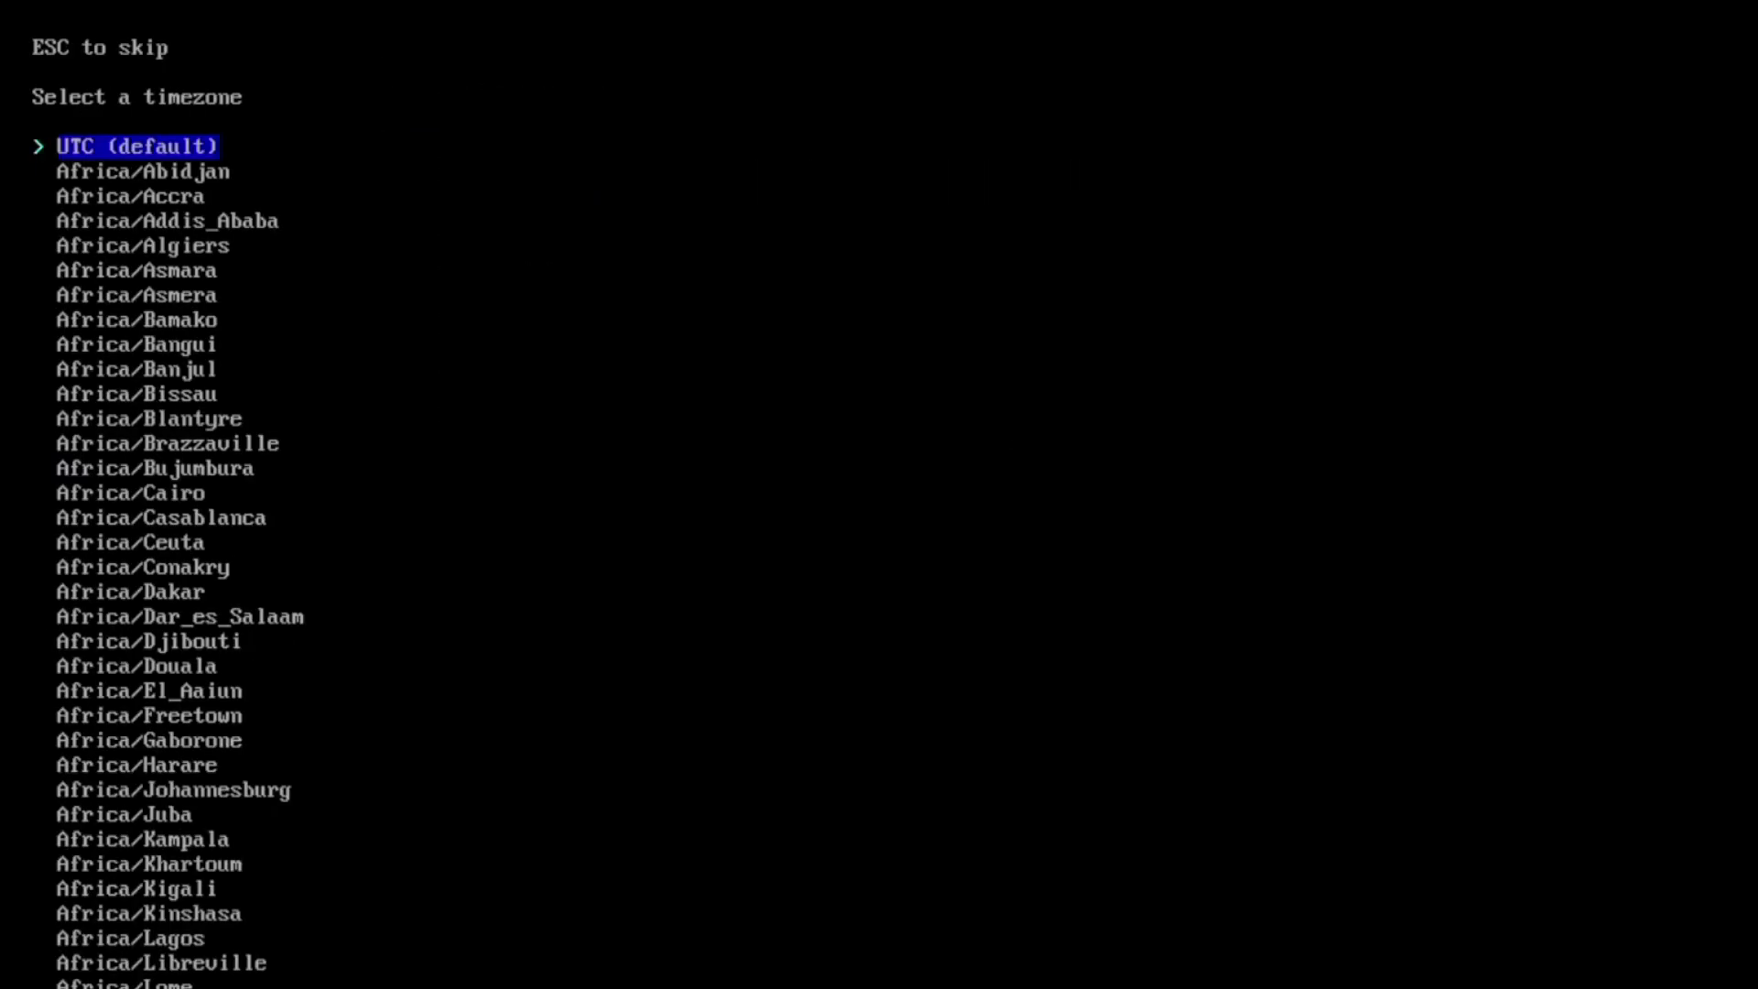
text(ber)
key(Down)
key(Down)
key(Return)
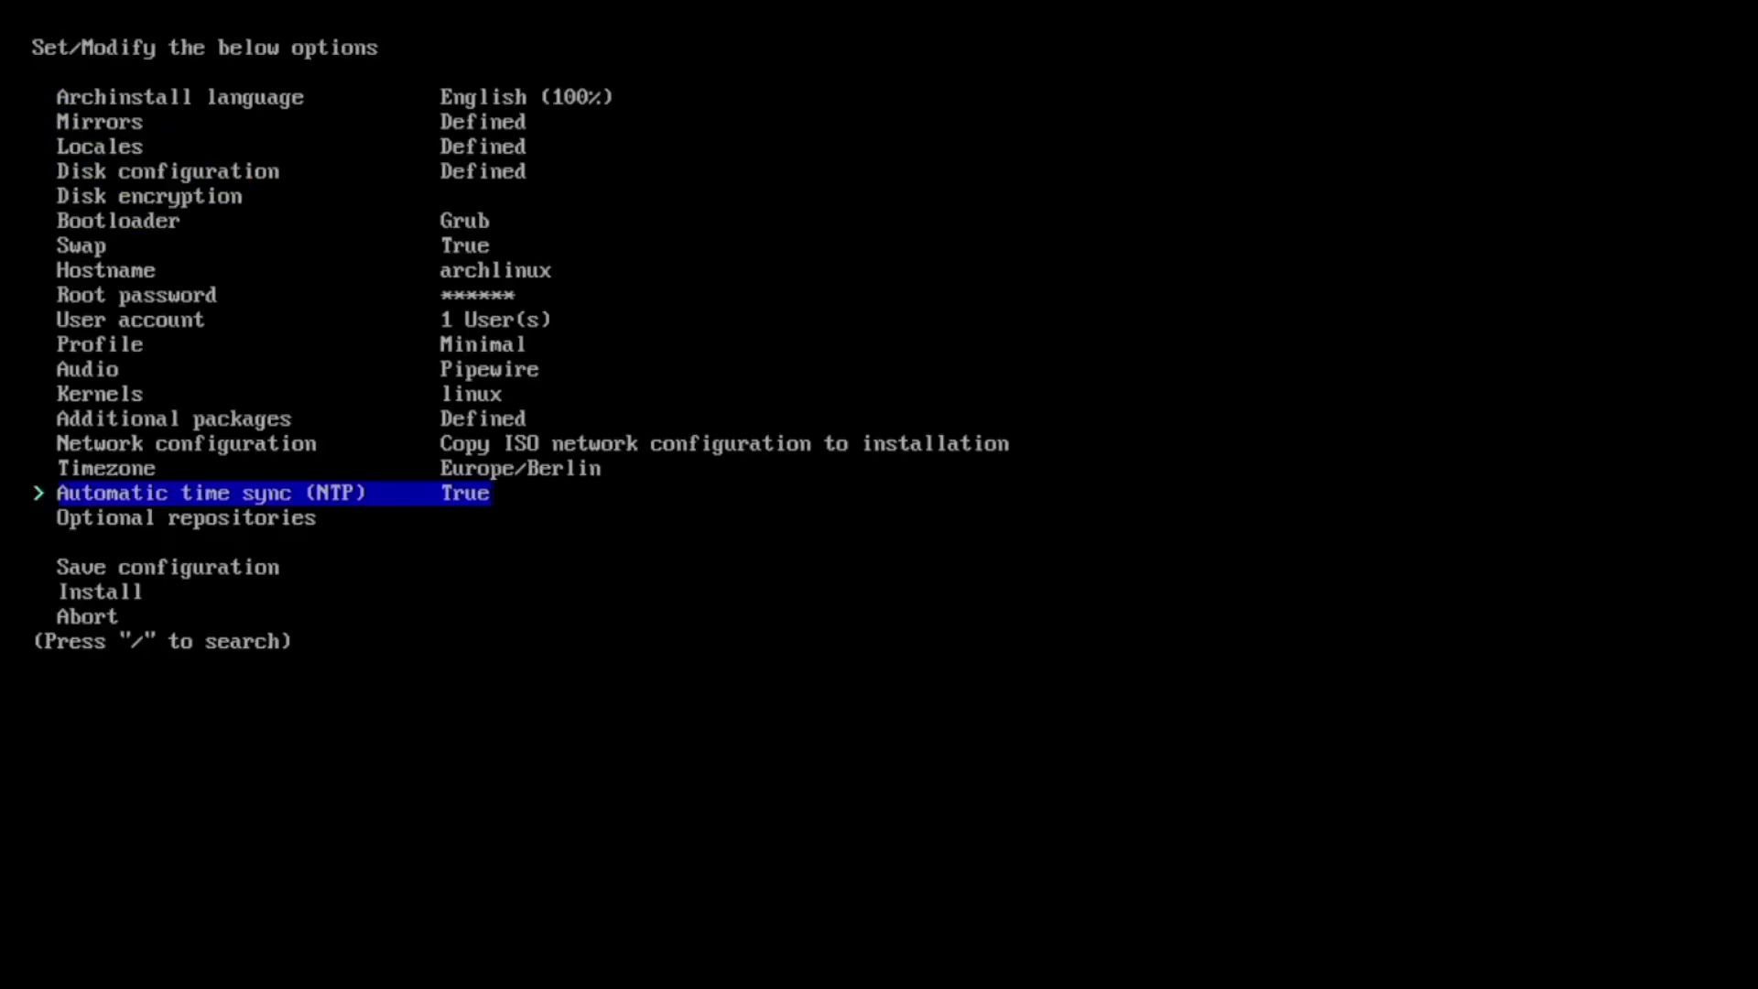
key(Down)
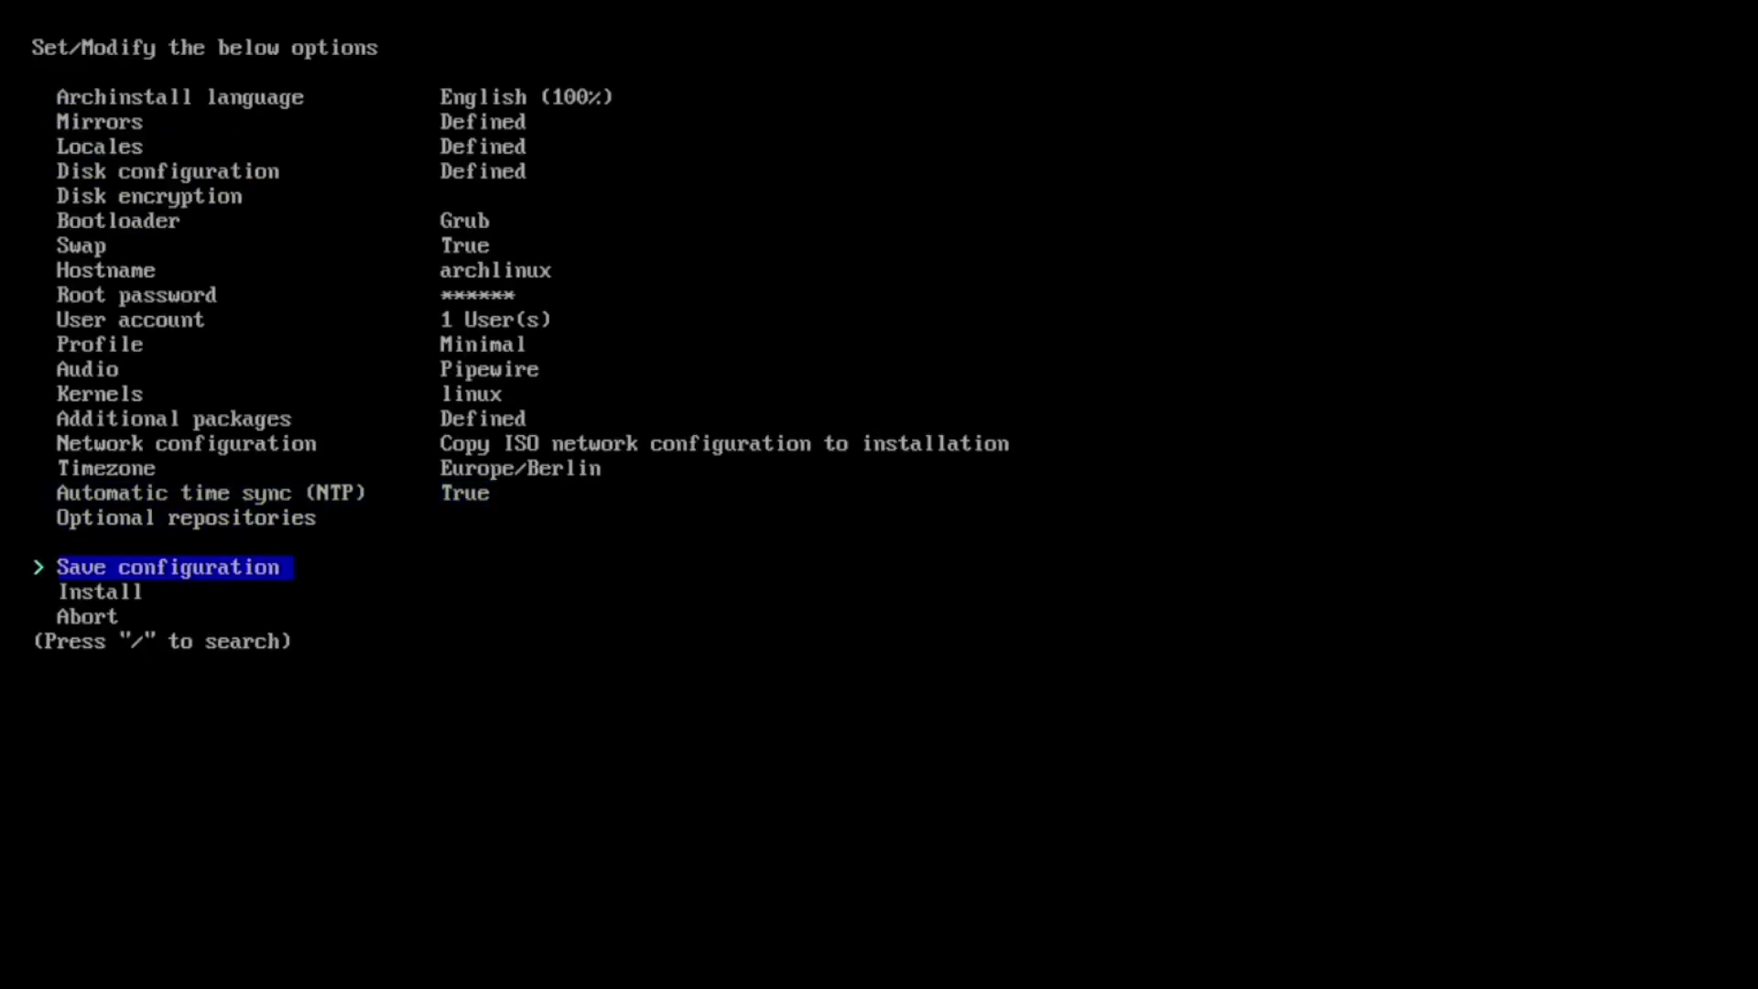
key(Down)
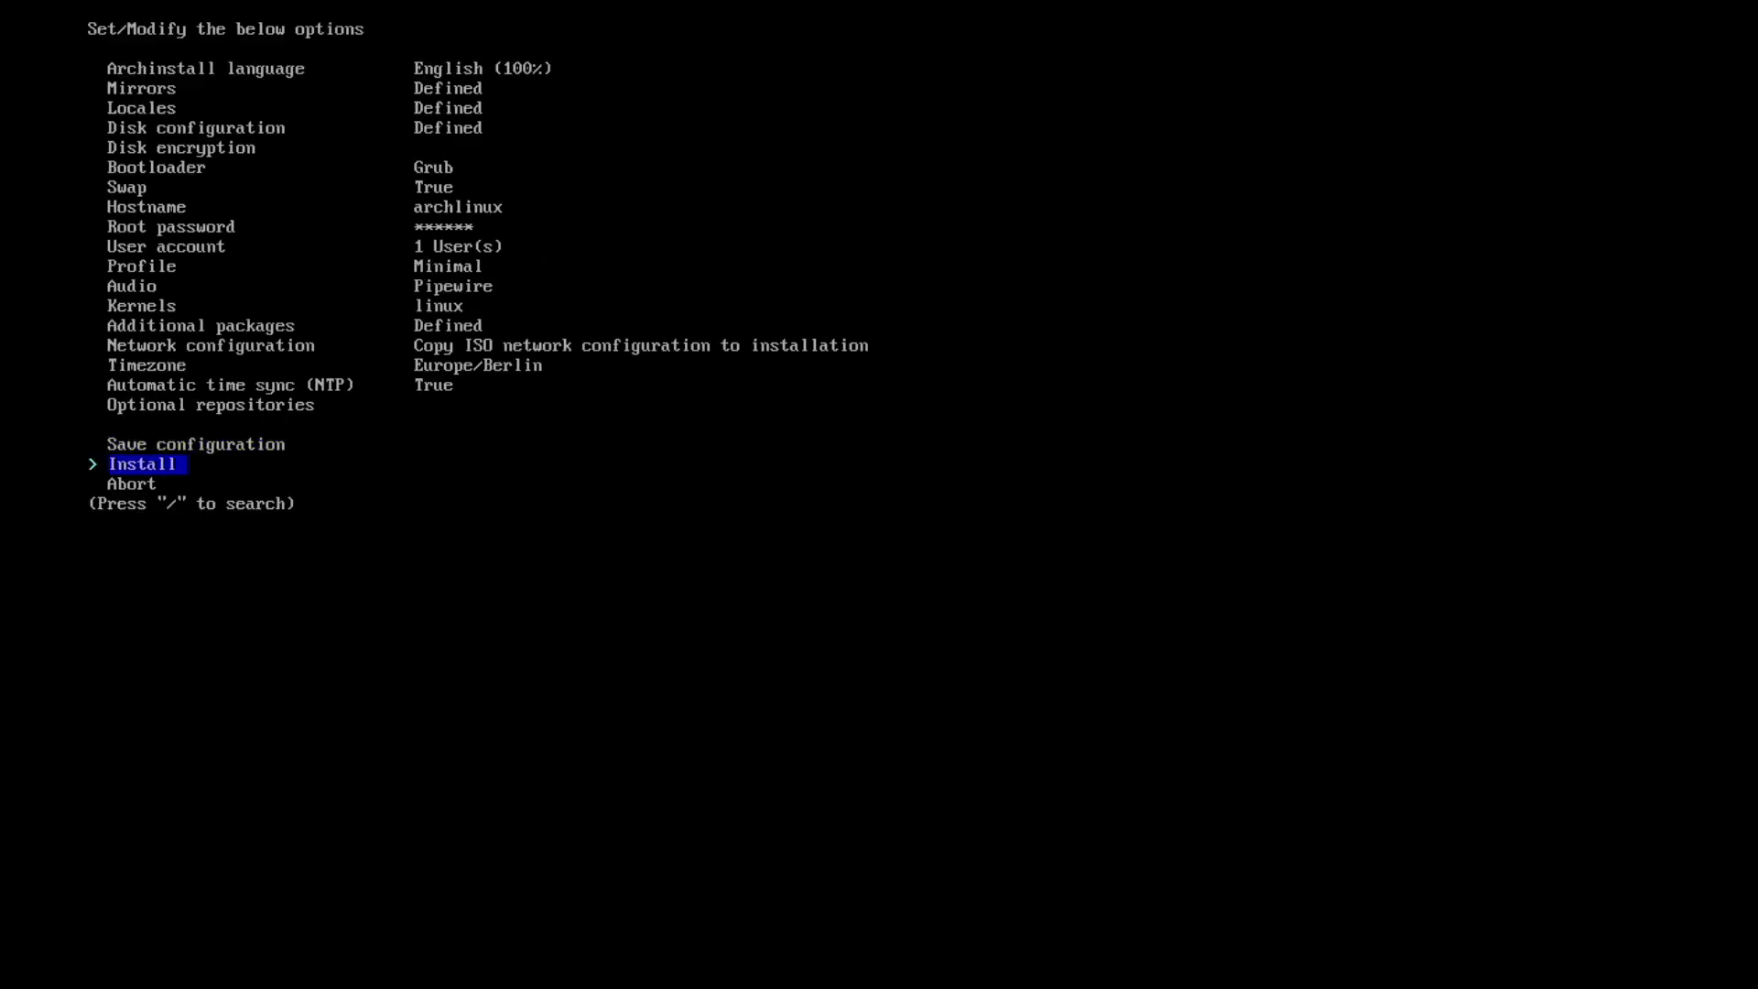
Step: Start the archinstall installation to /dev/vda and let it run until the chroot prompt
key(Return)
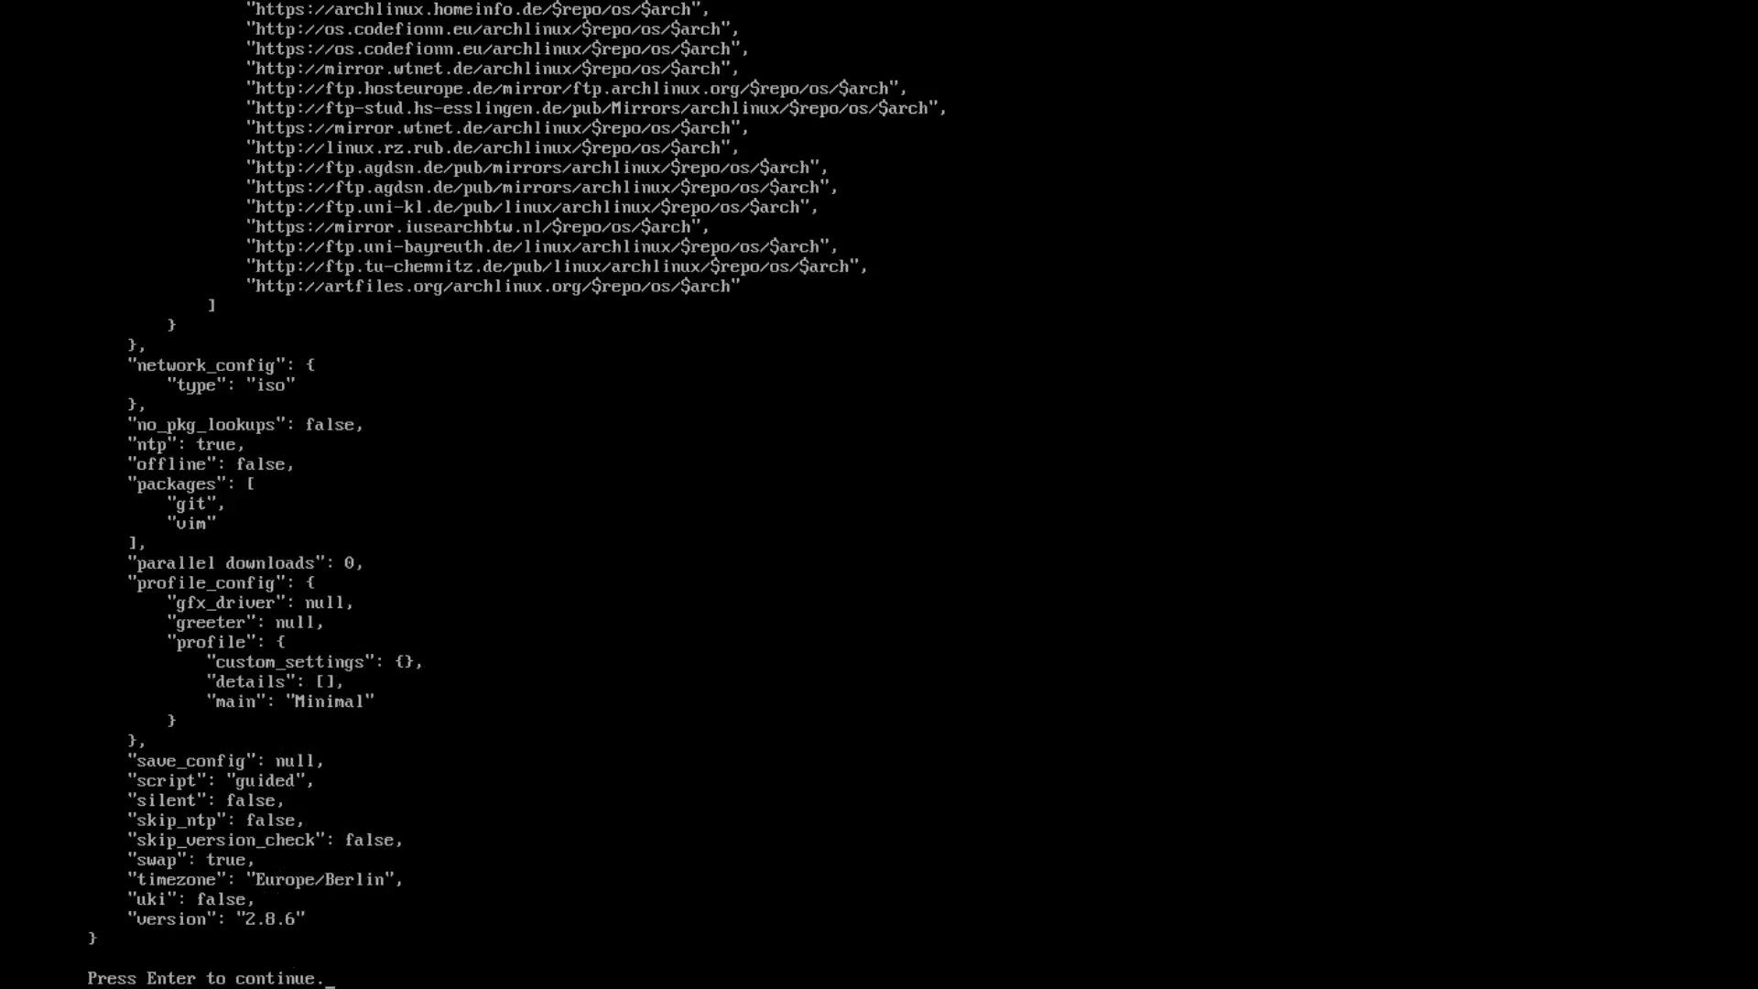
key(Return)
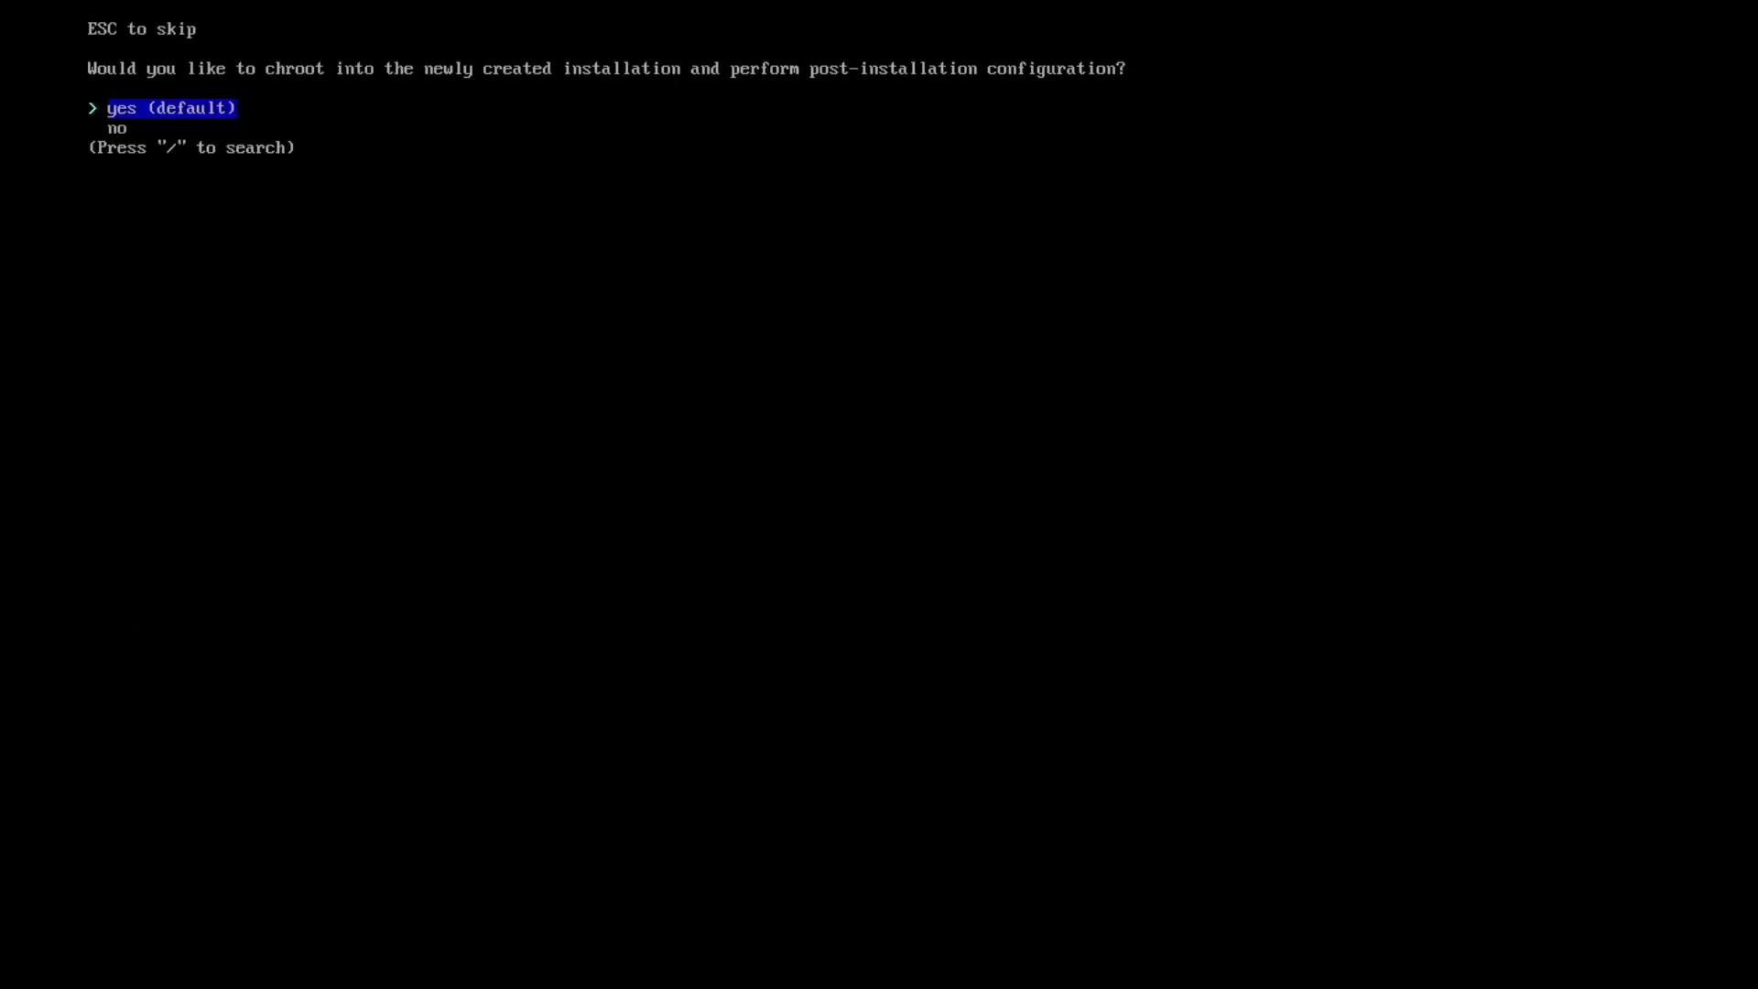
Step: Decline the chroot, exit the shell, and power off the live system with shutdown -h now
key(Down)
key(Return)
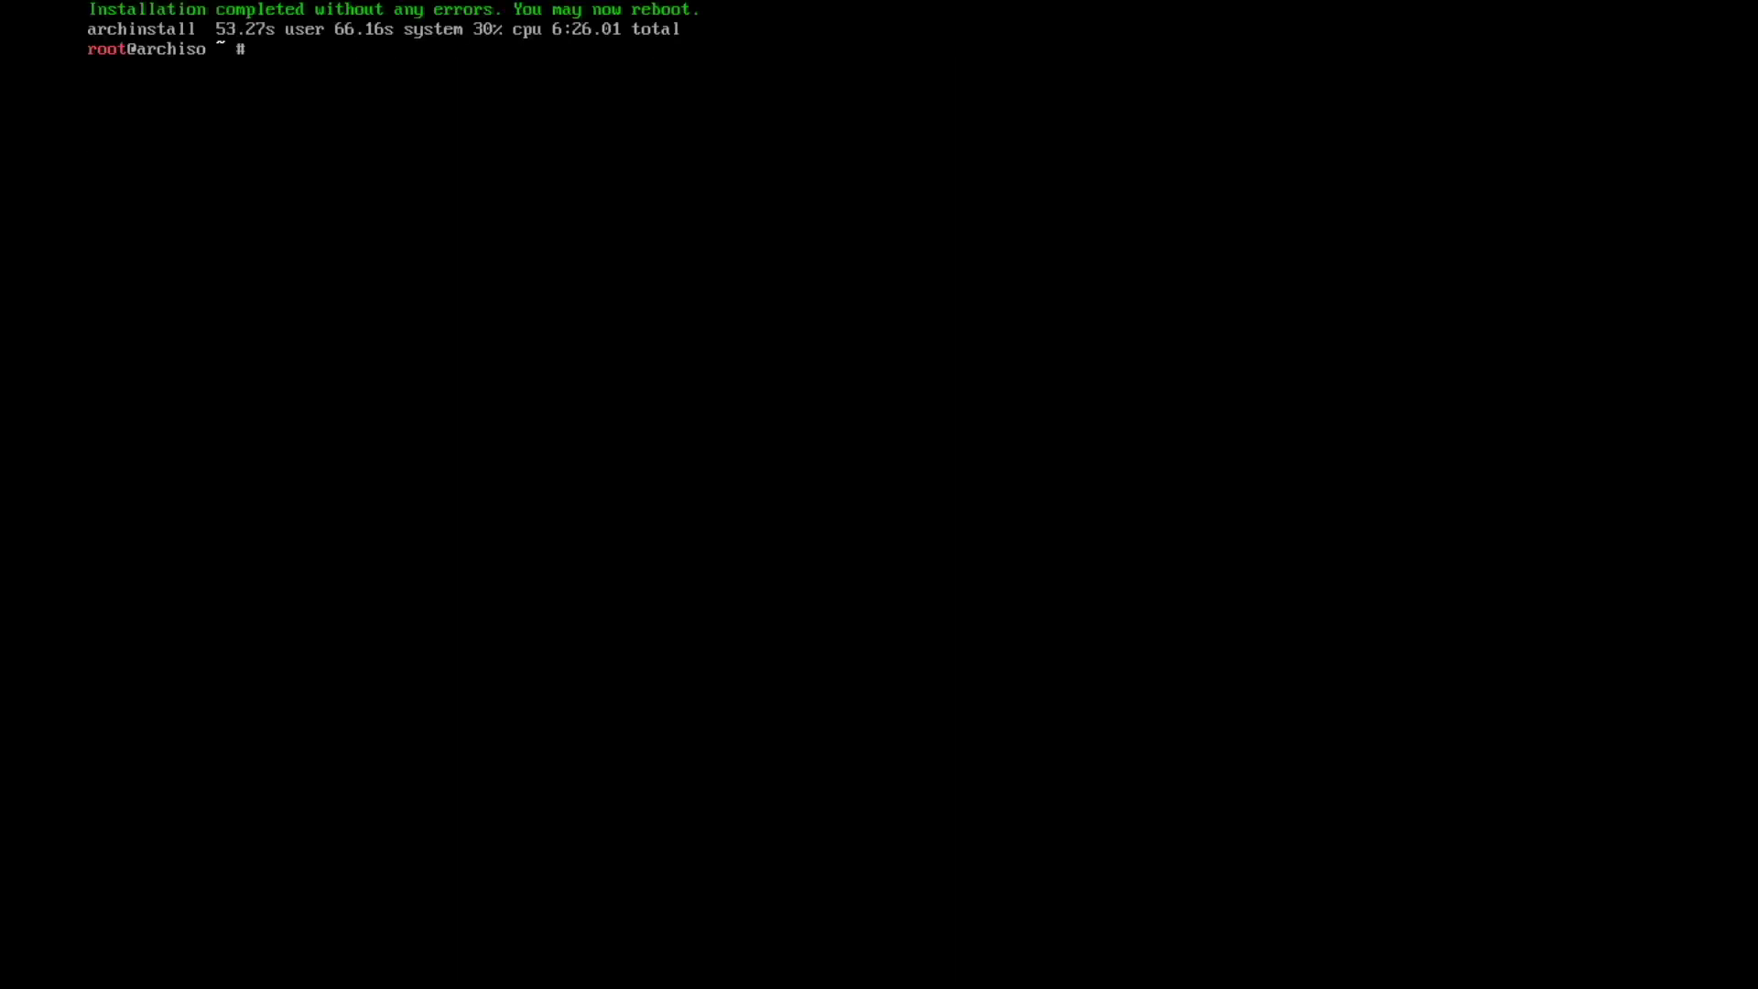
text(exit)
key(Return)
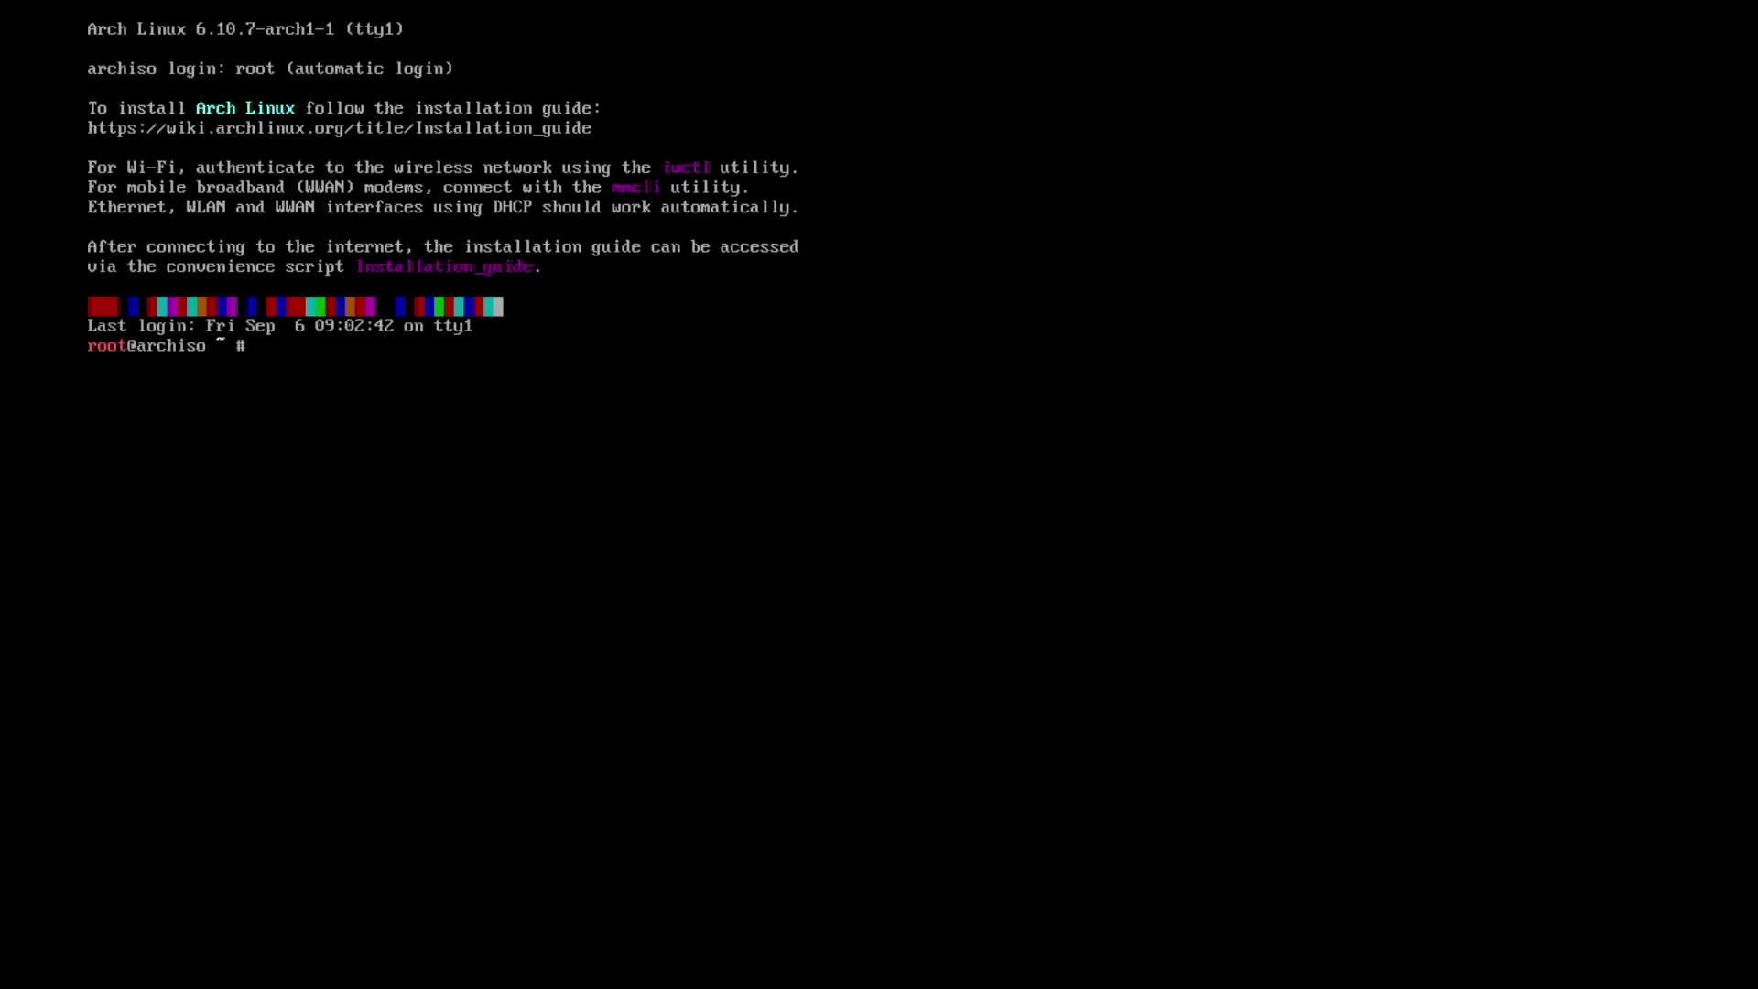
text(shutdown -h now)
key(Return)
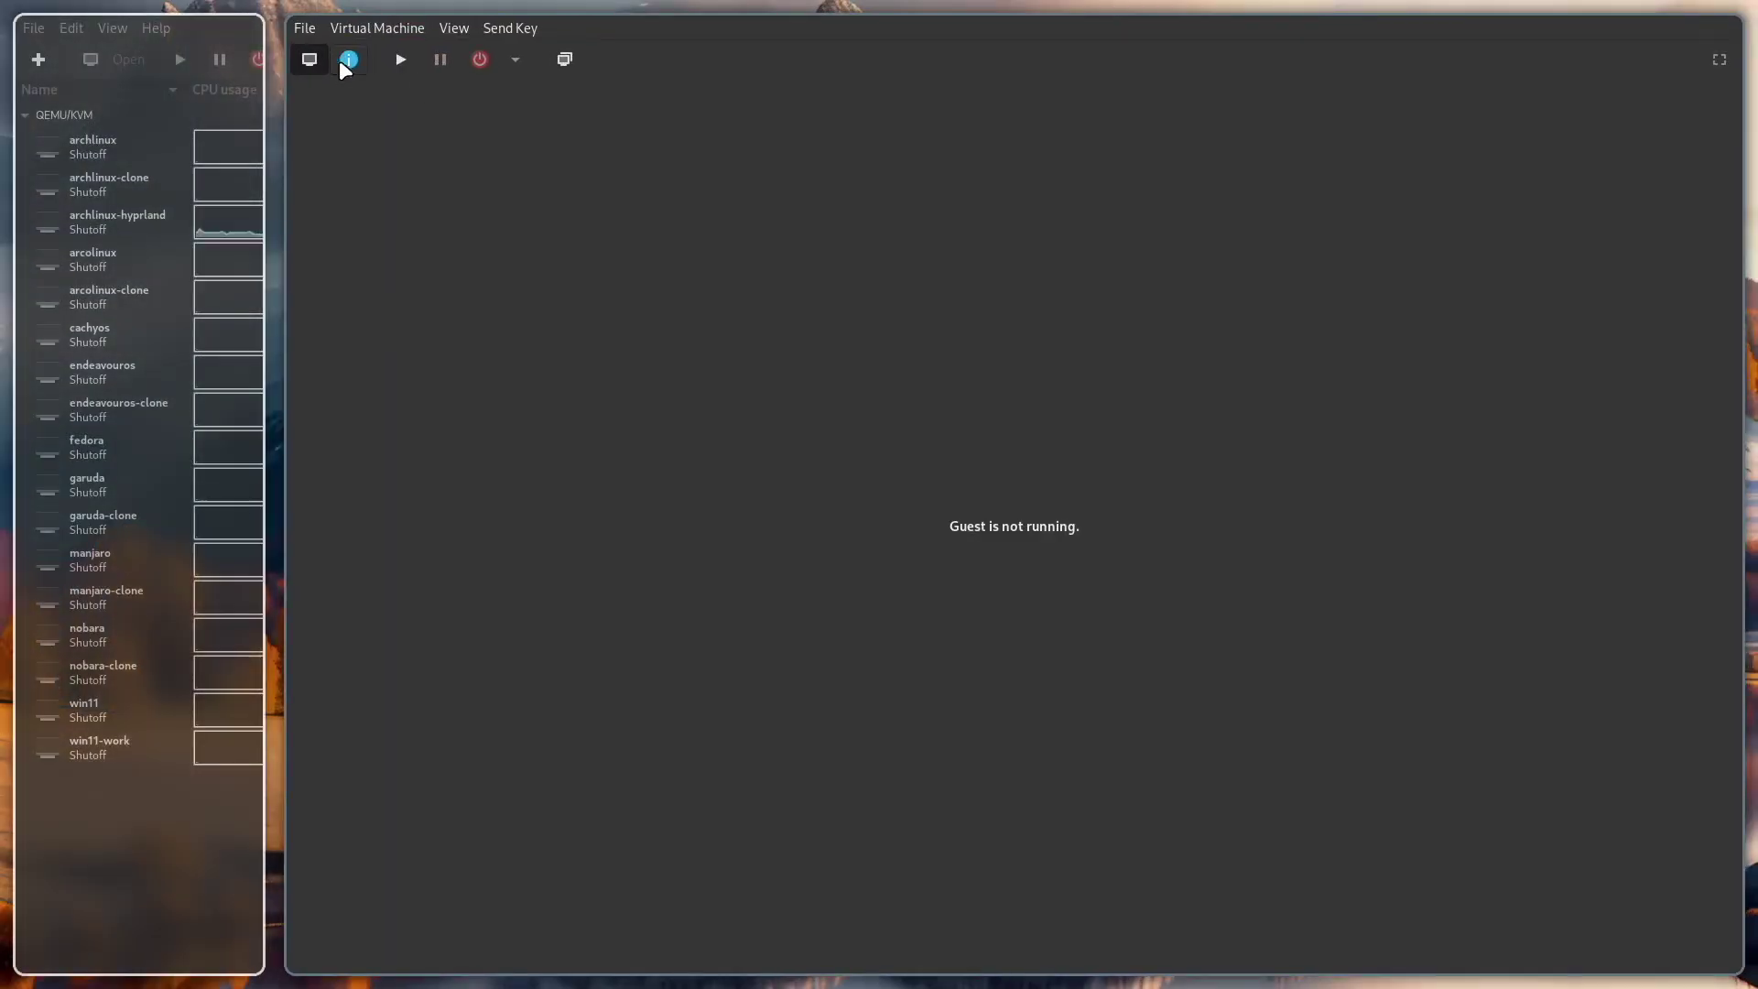
Step: Enable 3D acceleration on the Virtio video device and apply the change
click(346, 59)
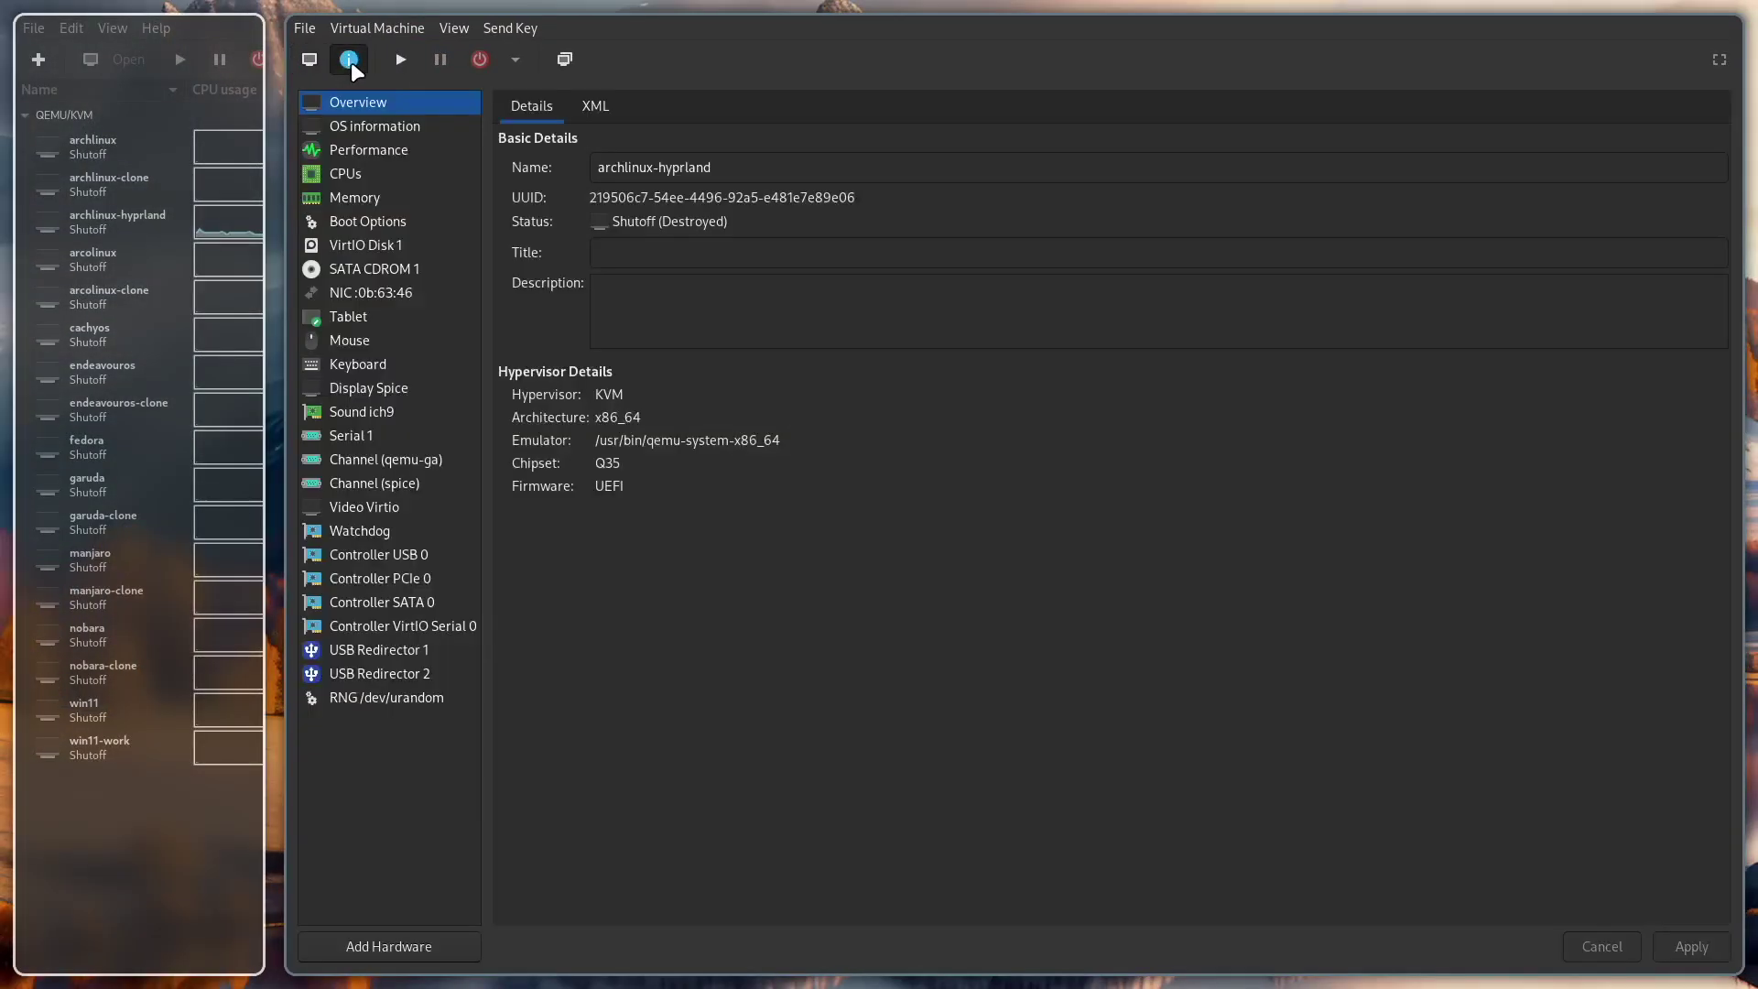
click(381, 507)
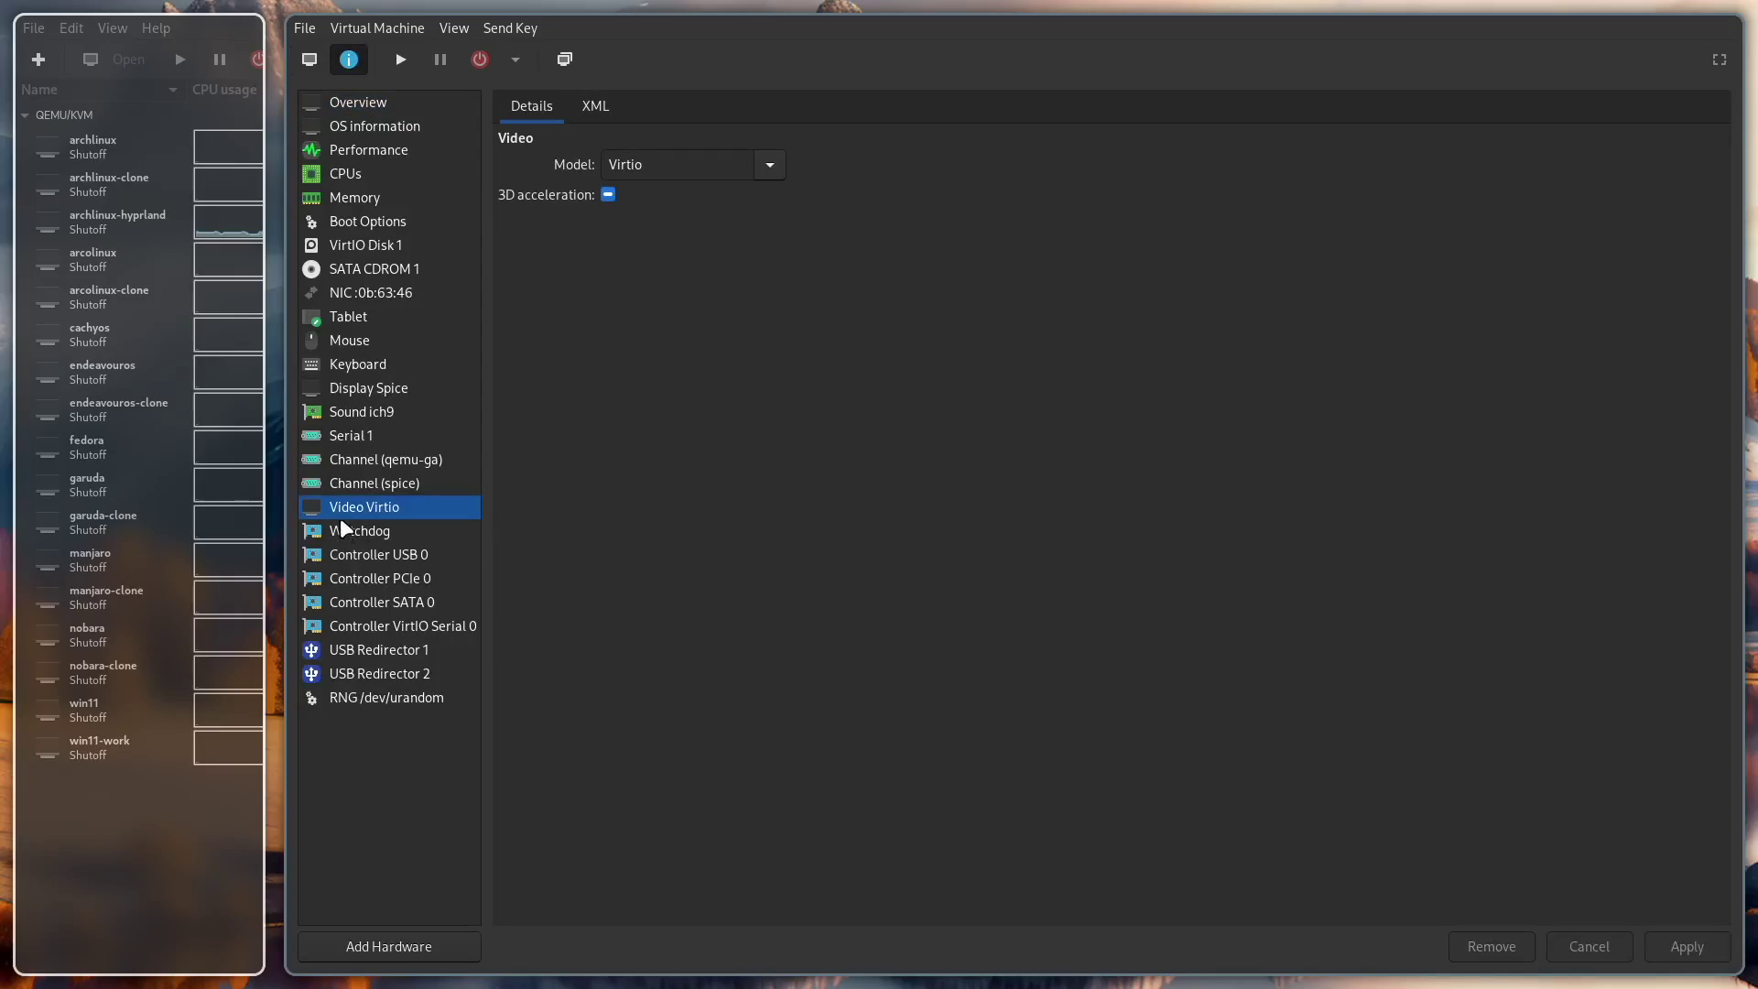
click(609, 197)
click(1678, 948)
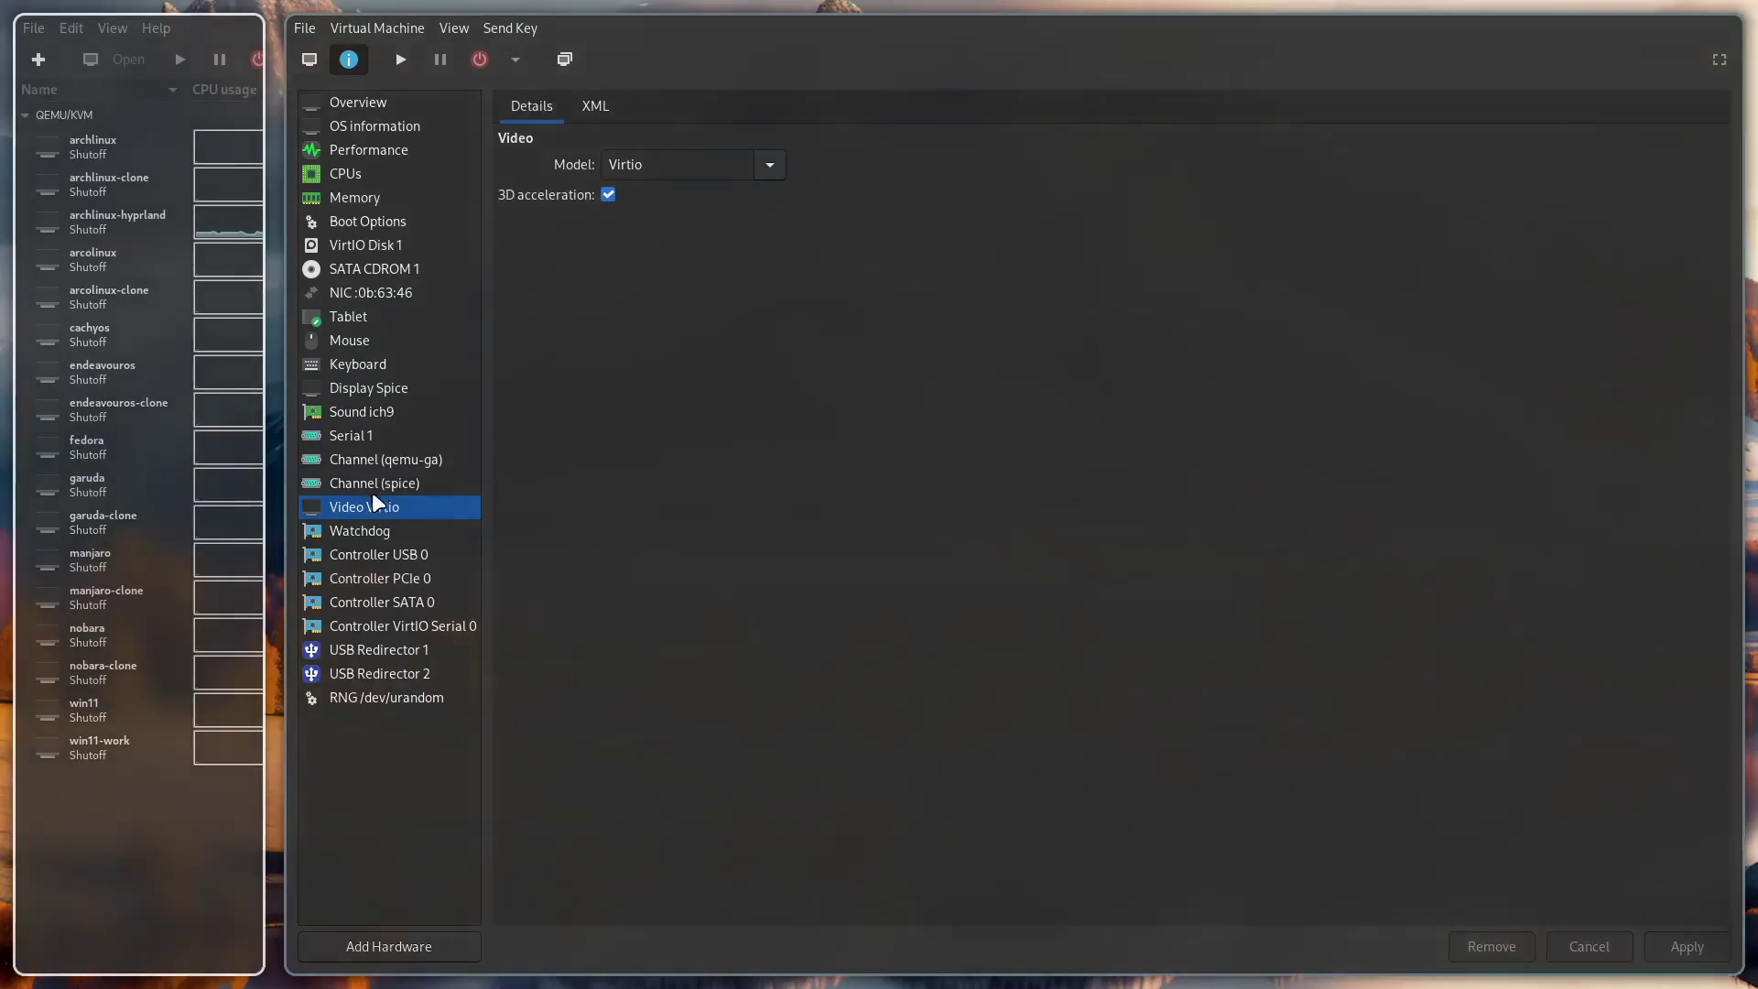
Step: Set Spice listen type to None with OpenGL on the AMD render node, apply, and start the VM
click(384, 389)
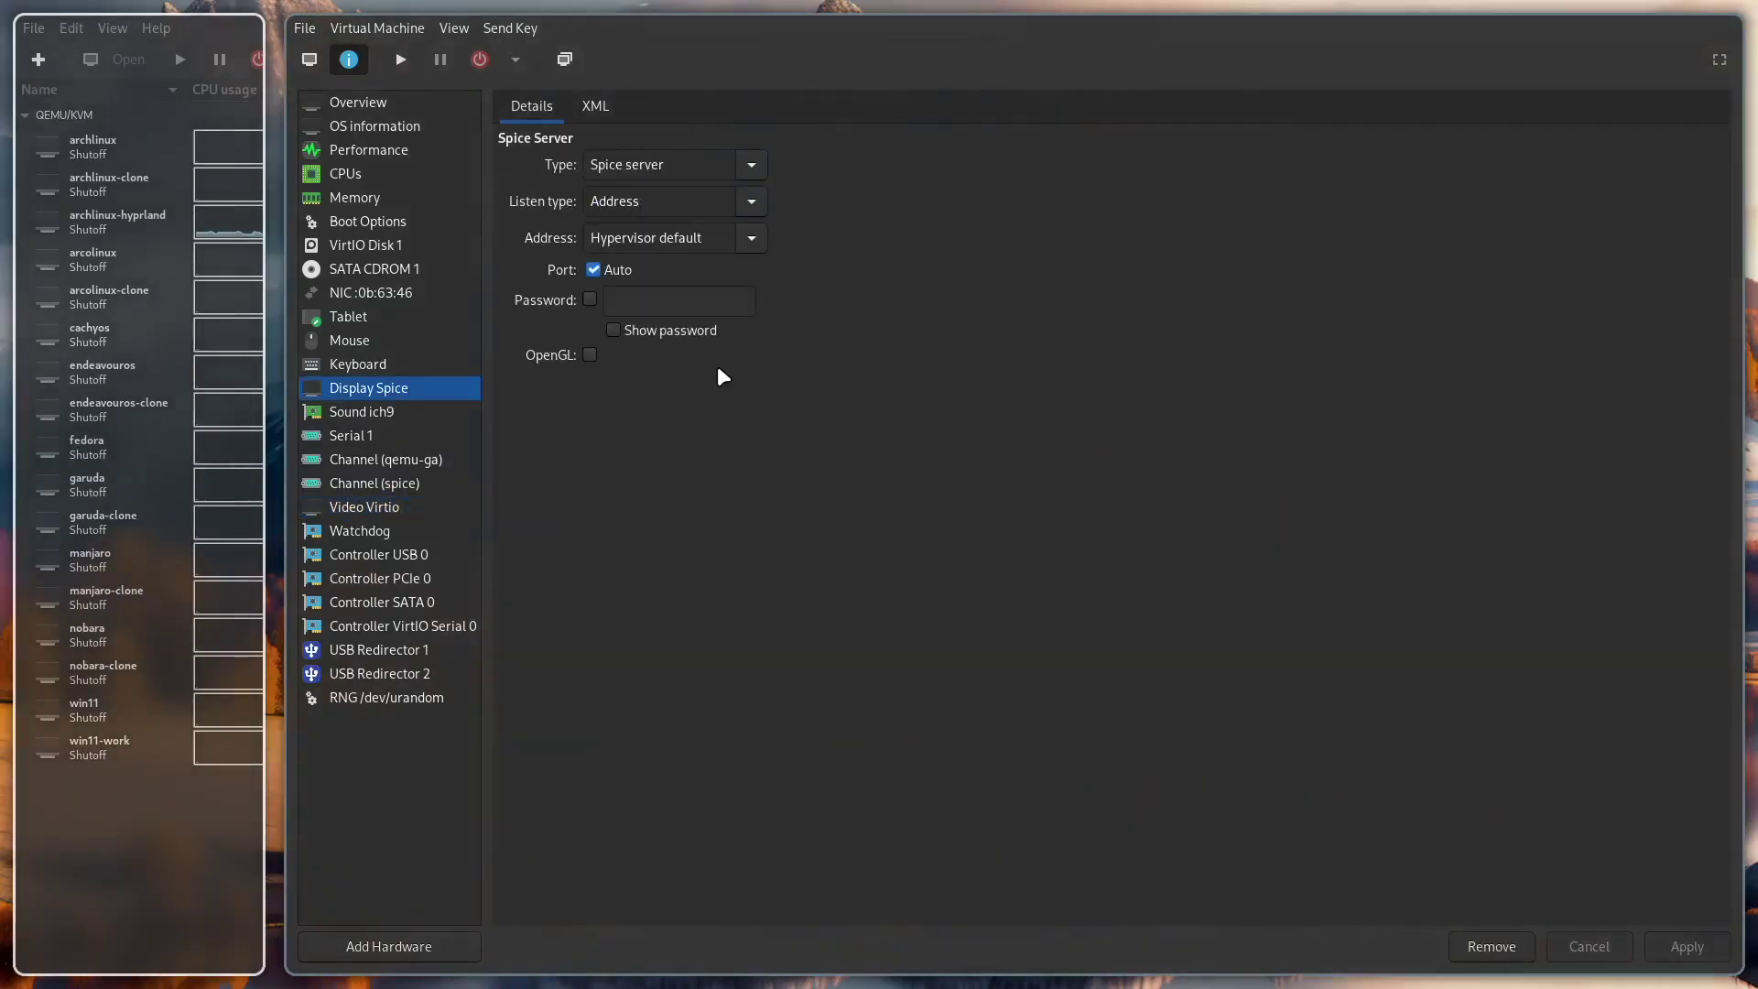
click(752, 237)
click(752, 200)
click(751, 200)
click(728, 266)
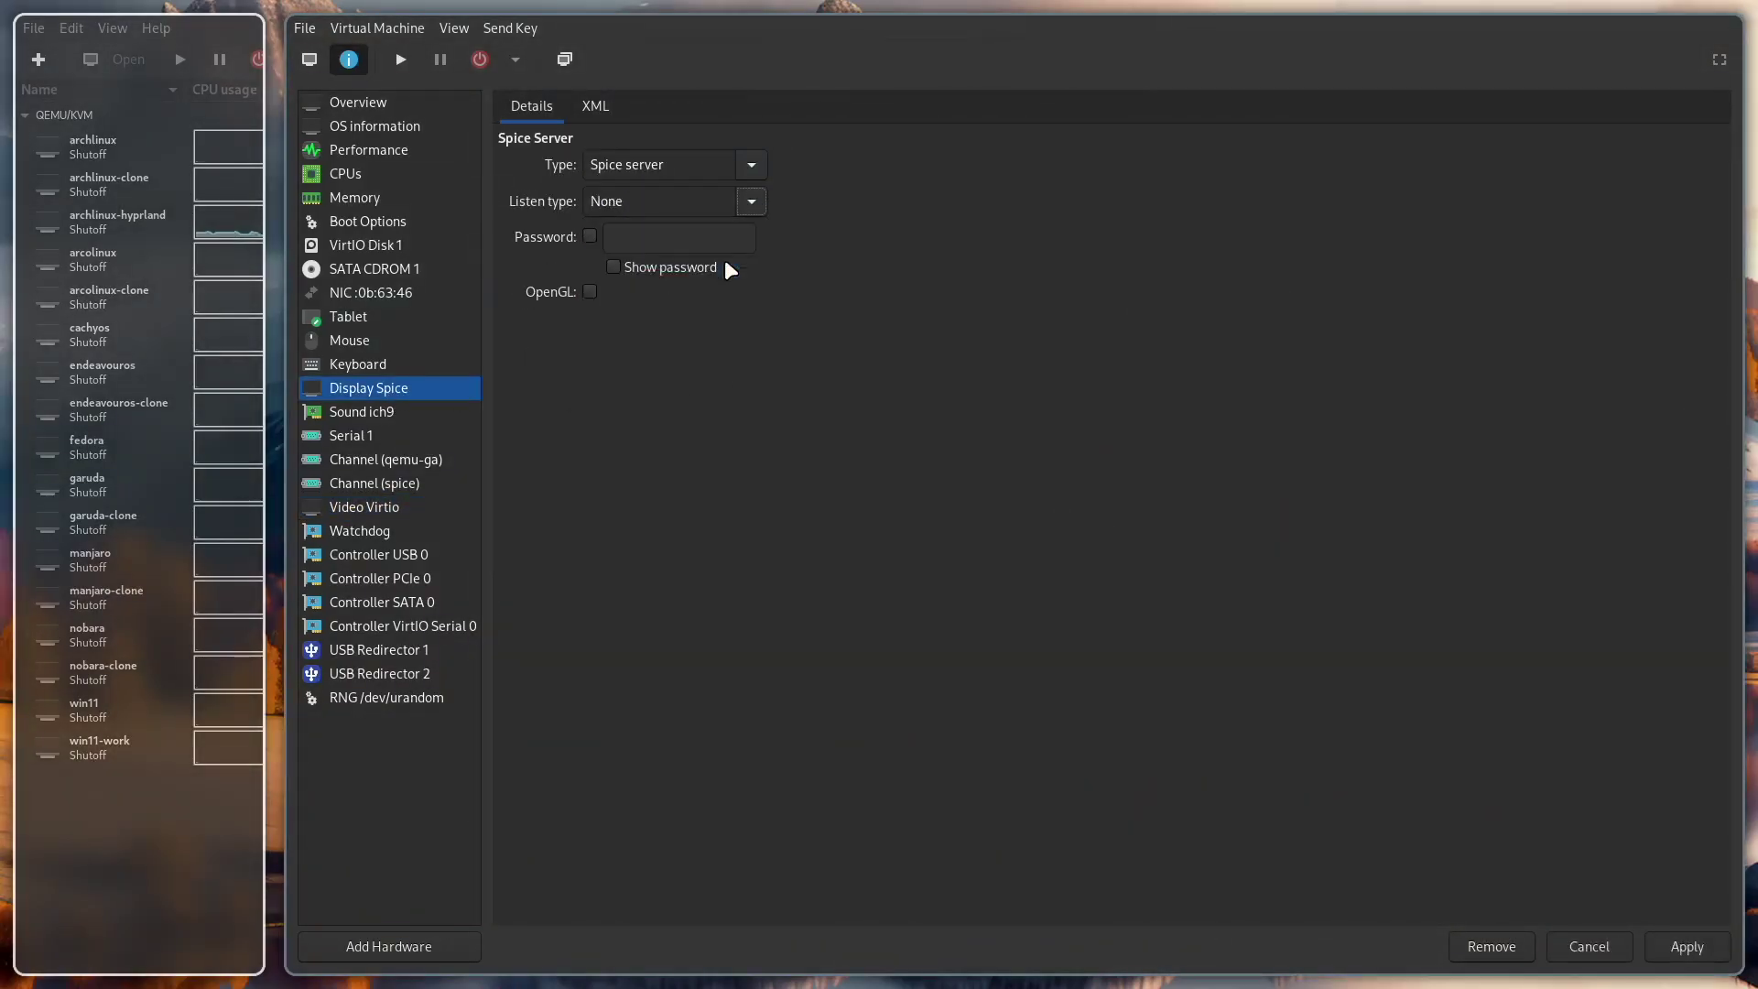
click(590, 291)
click(752, 322)
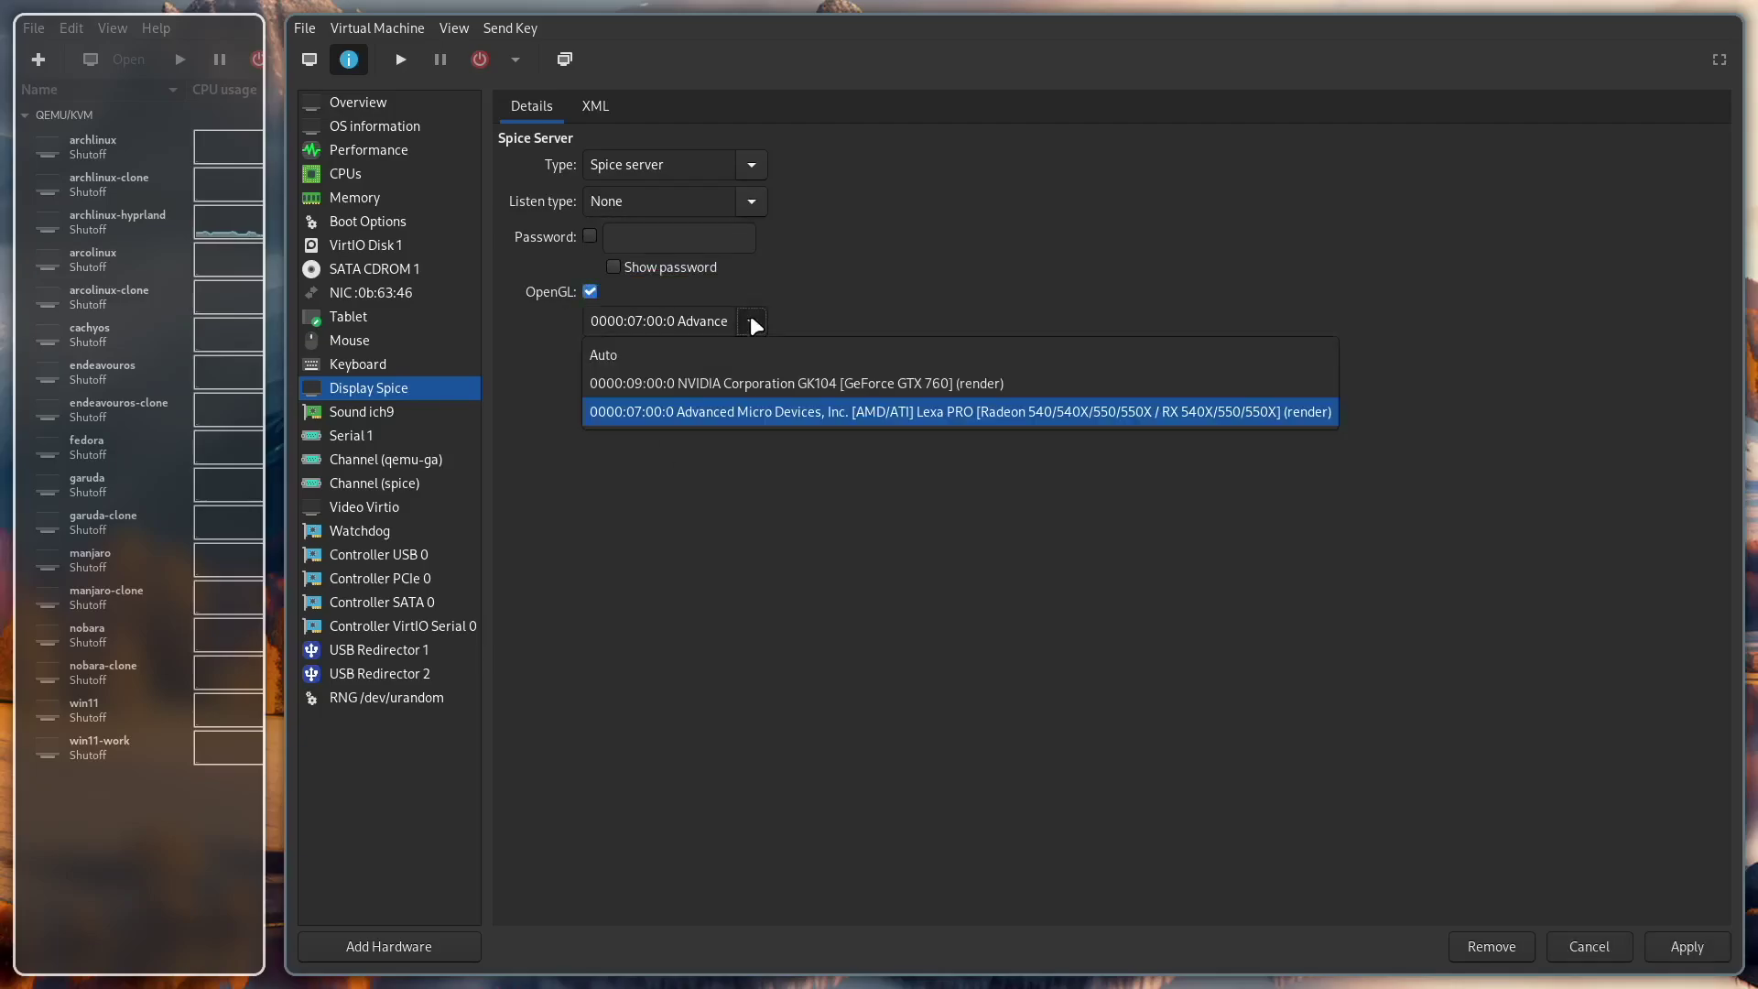
click(867, 419)
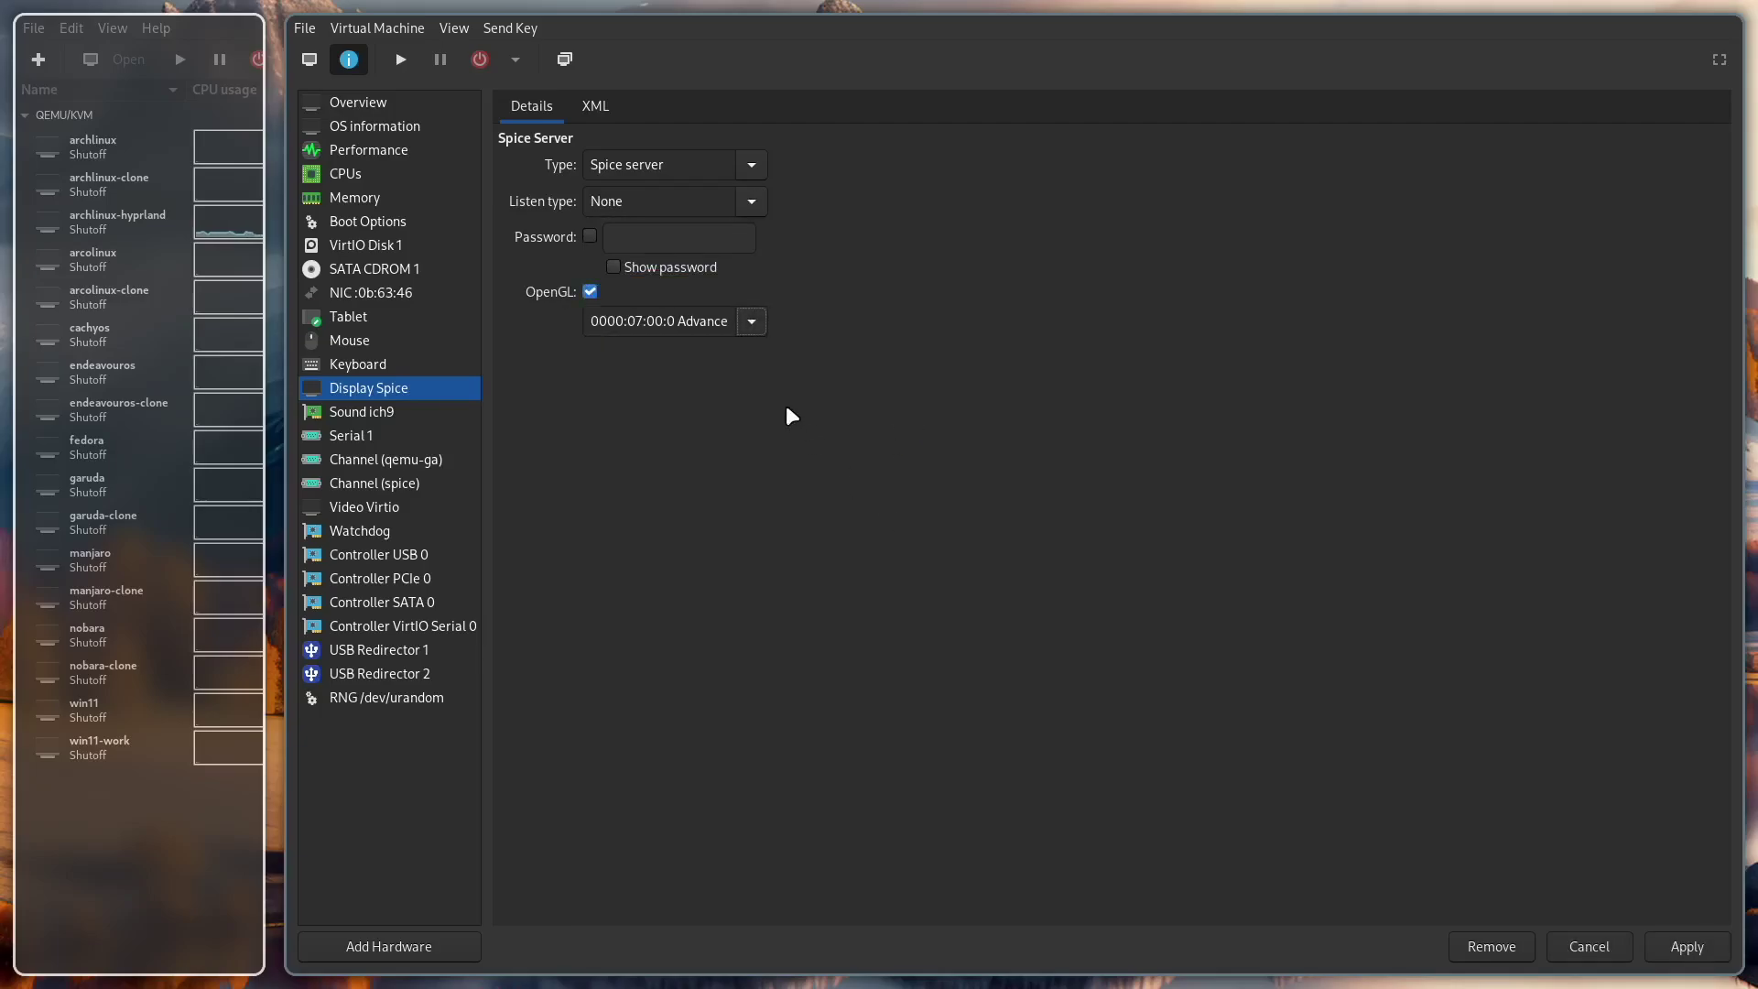
click(1687, 947)
click(408, 63)
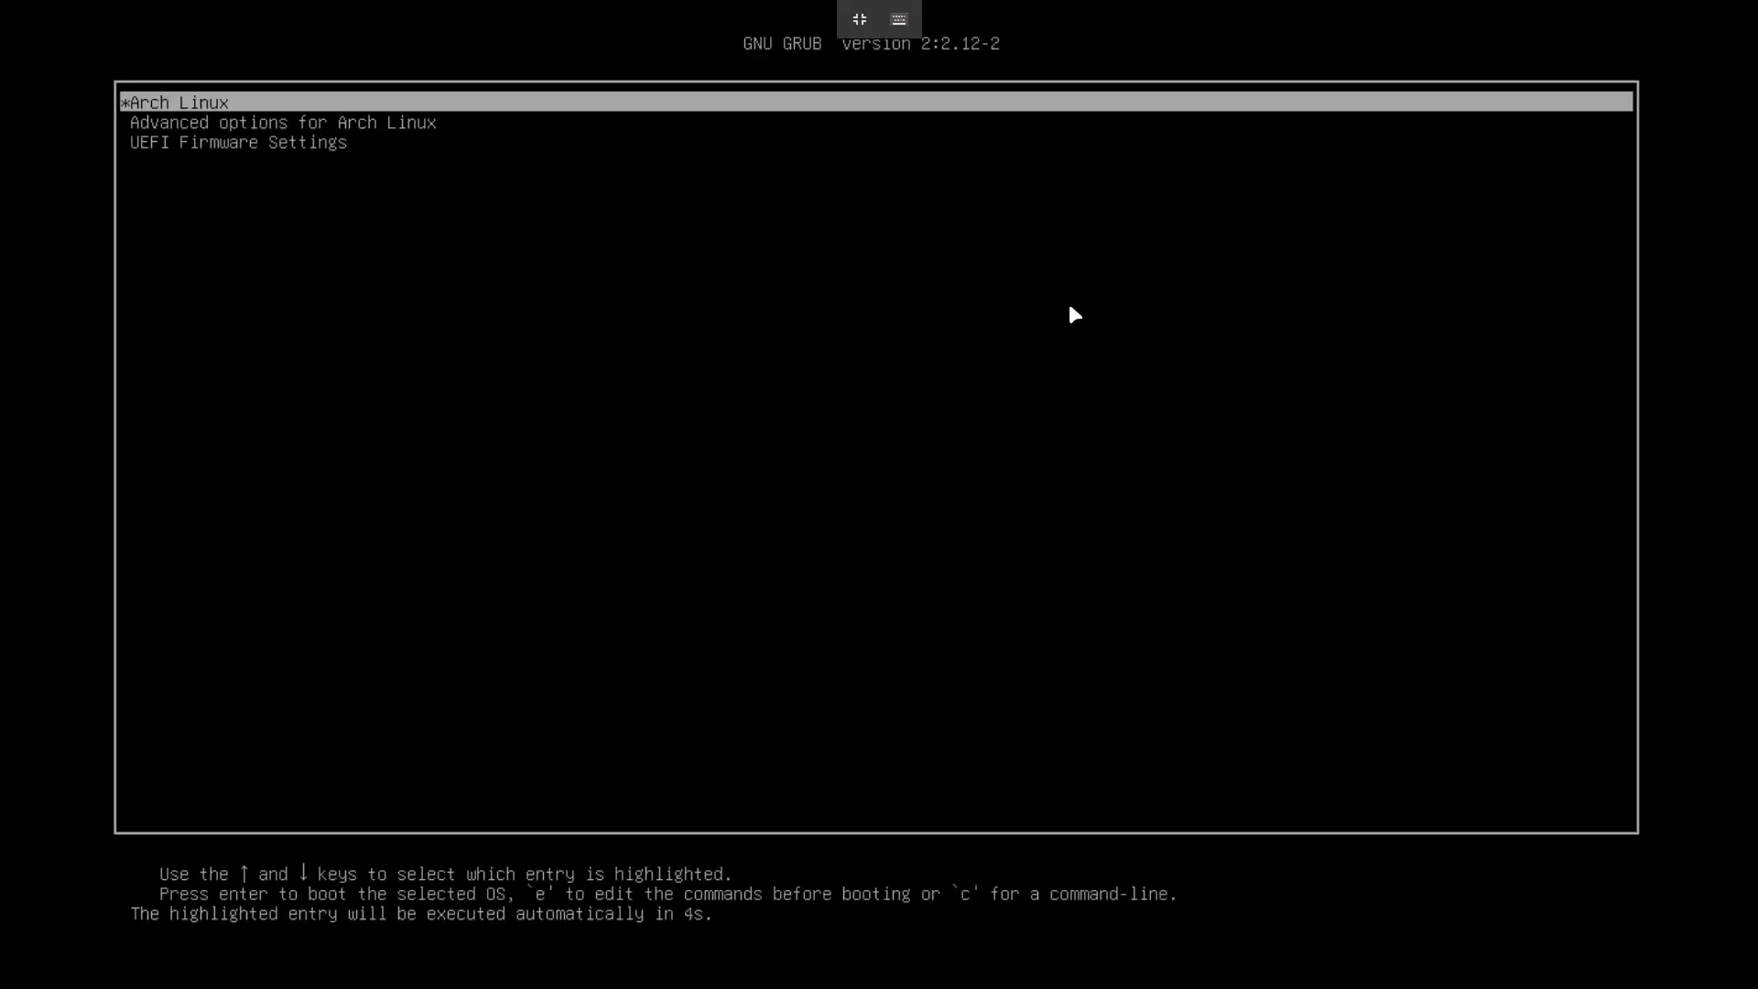
Step: Boot Arch Linux from GRUB and log in as the new user at the tty1 prompt
key(Return)
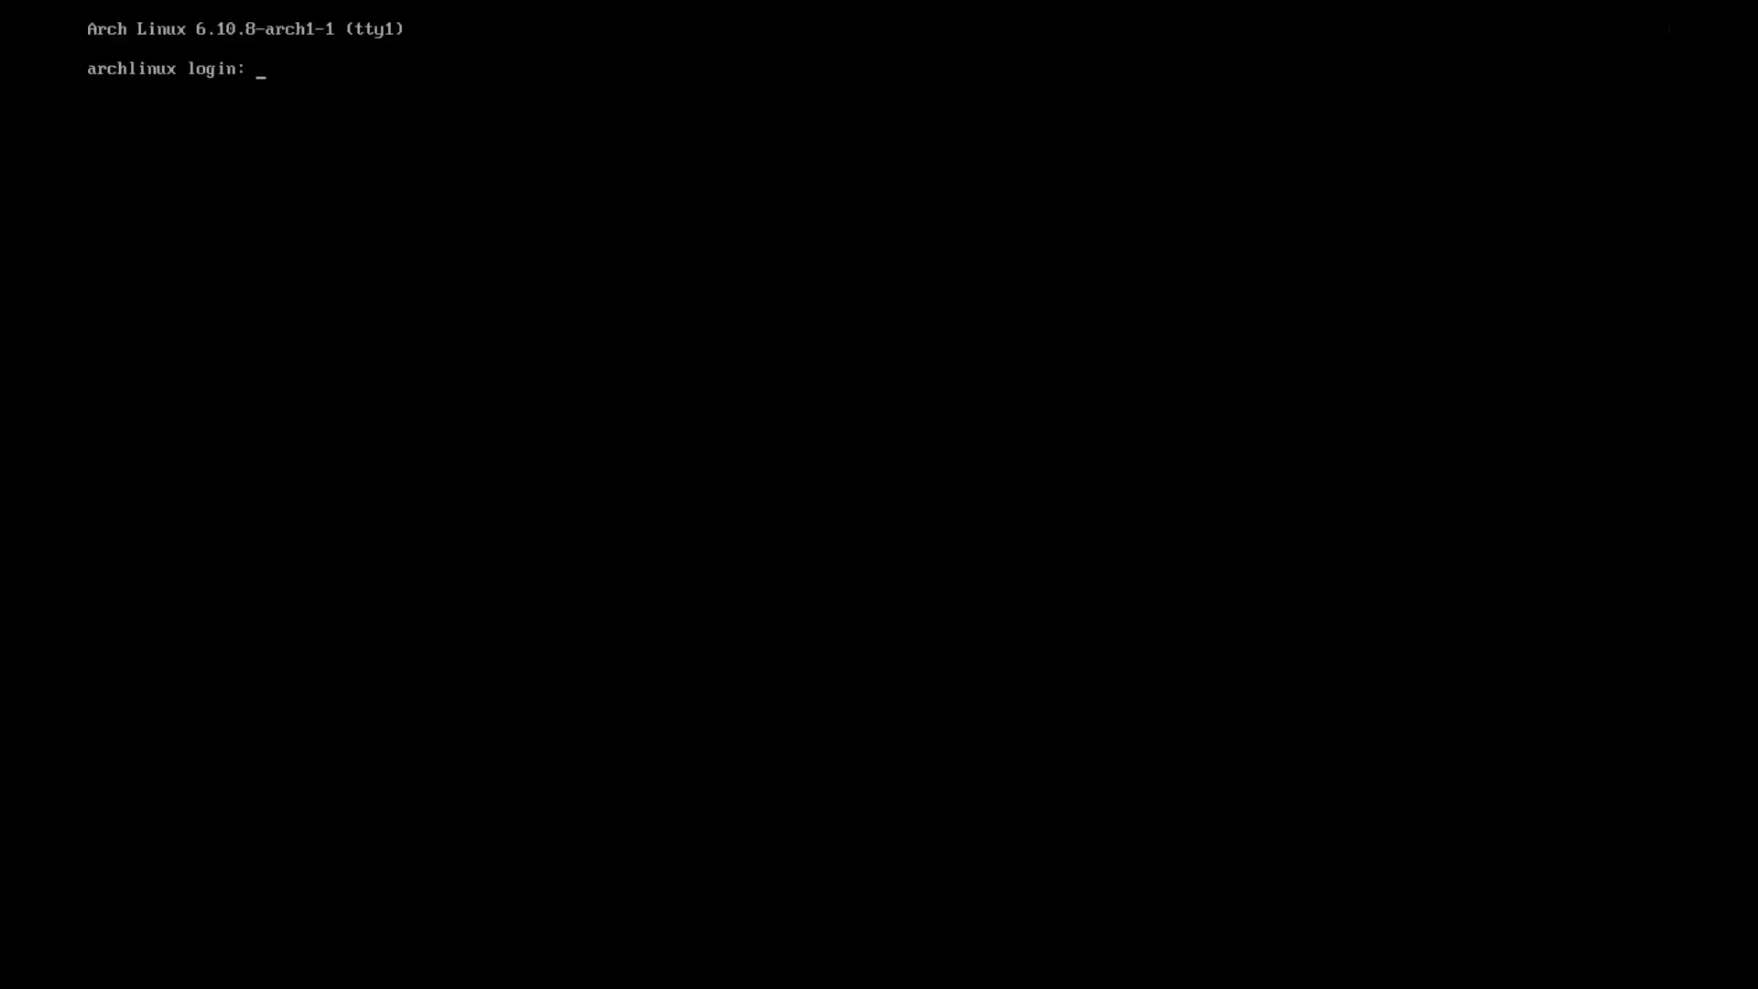
text(raabe)
key(Return)
key(Return)
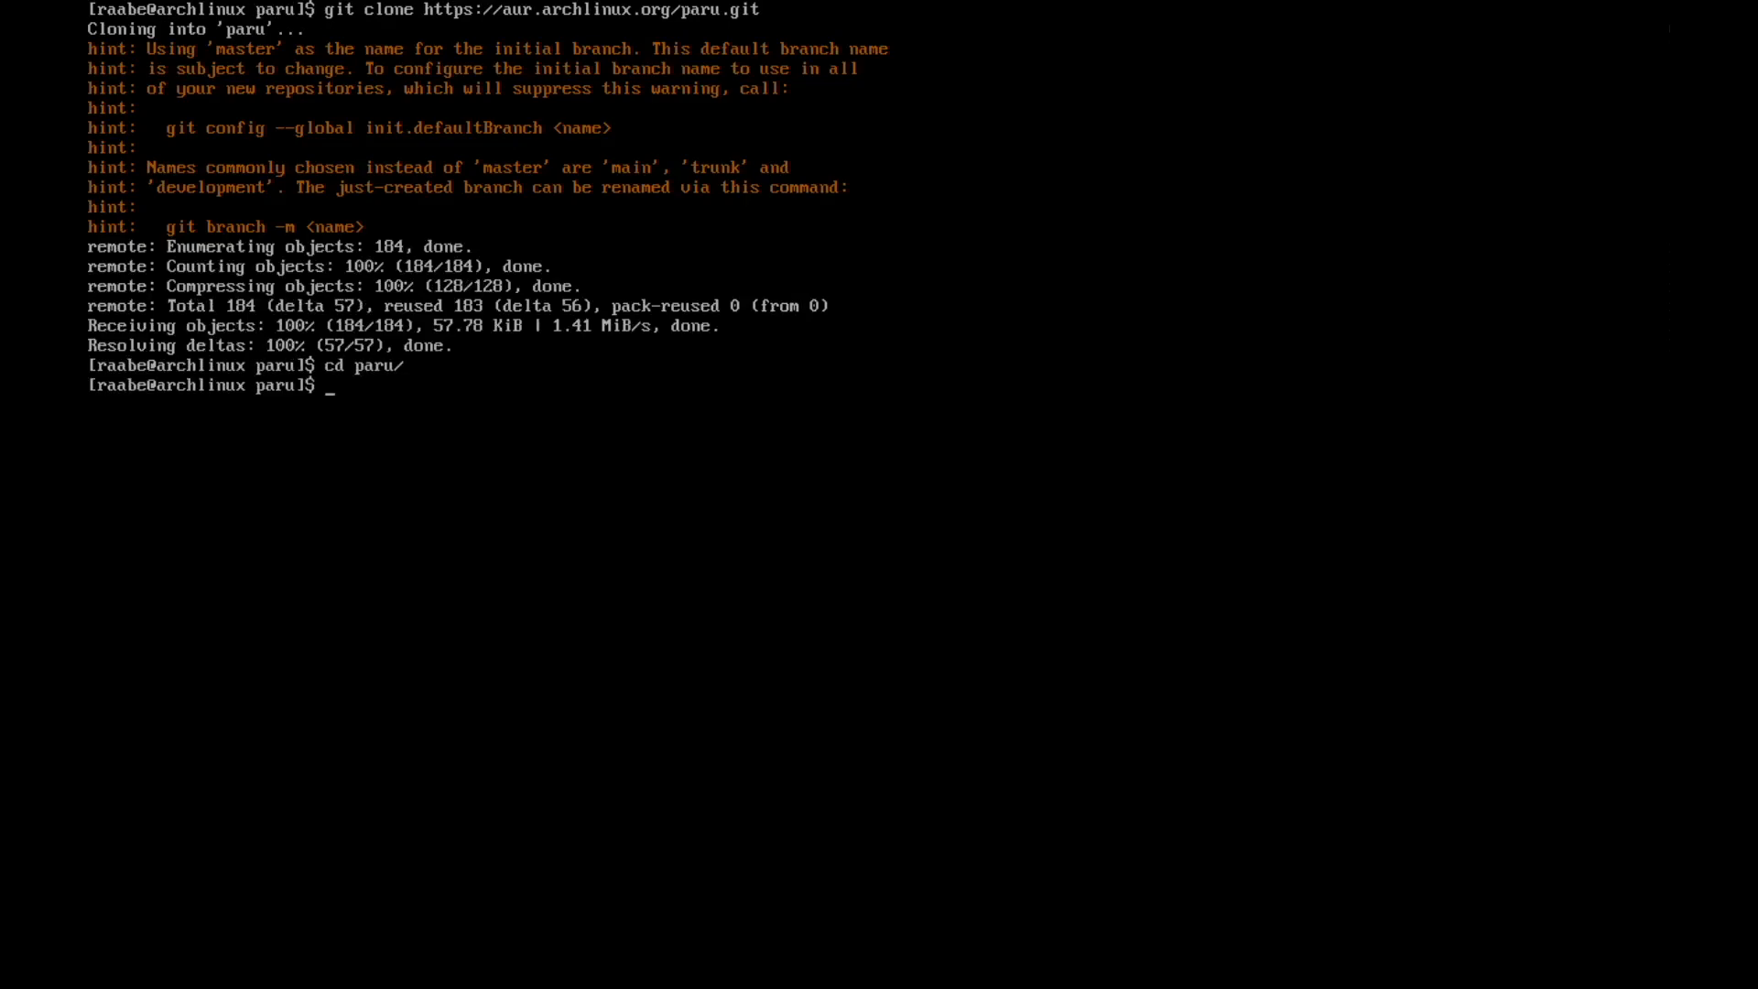
Step: Build and install paru with makepkg -si using the default rust provider, then return home and clear
text(makepkg -si)
key(Return)
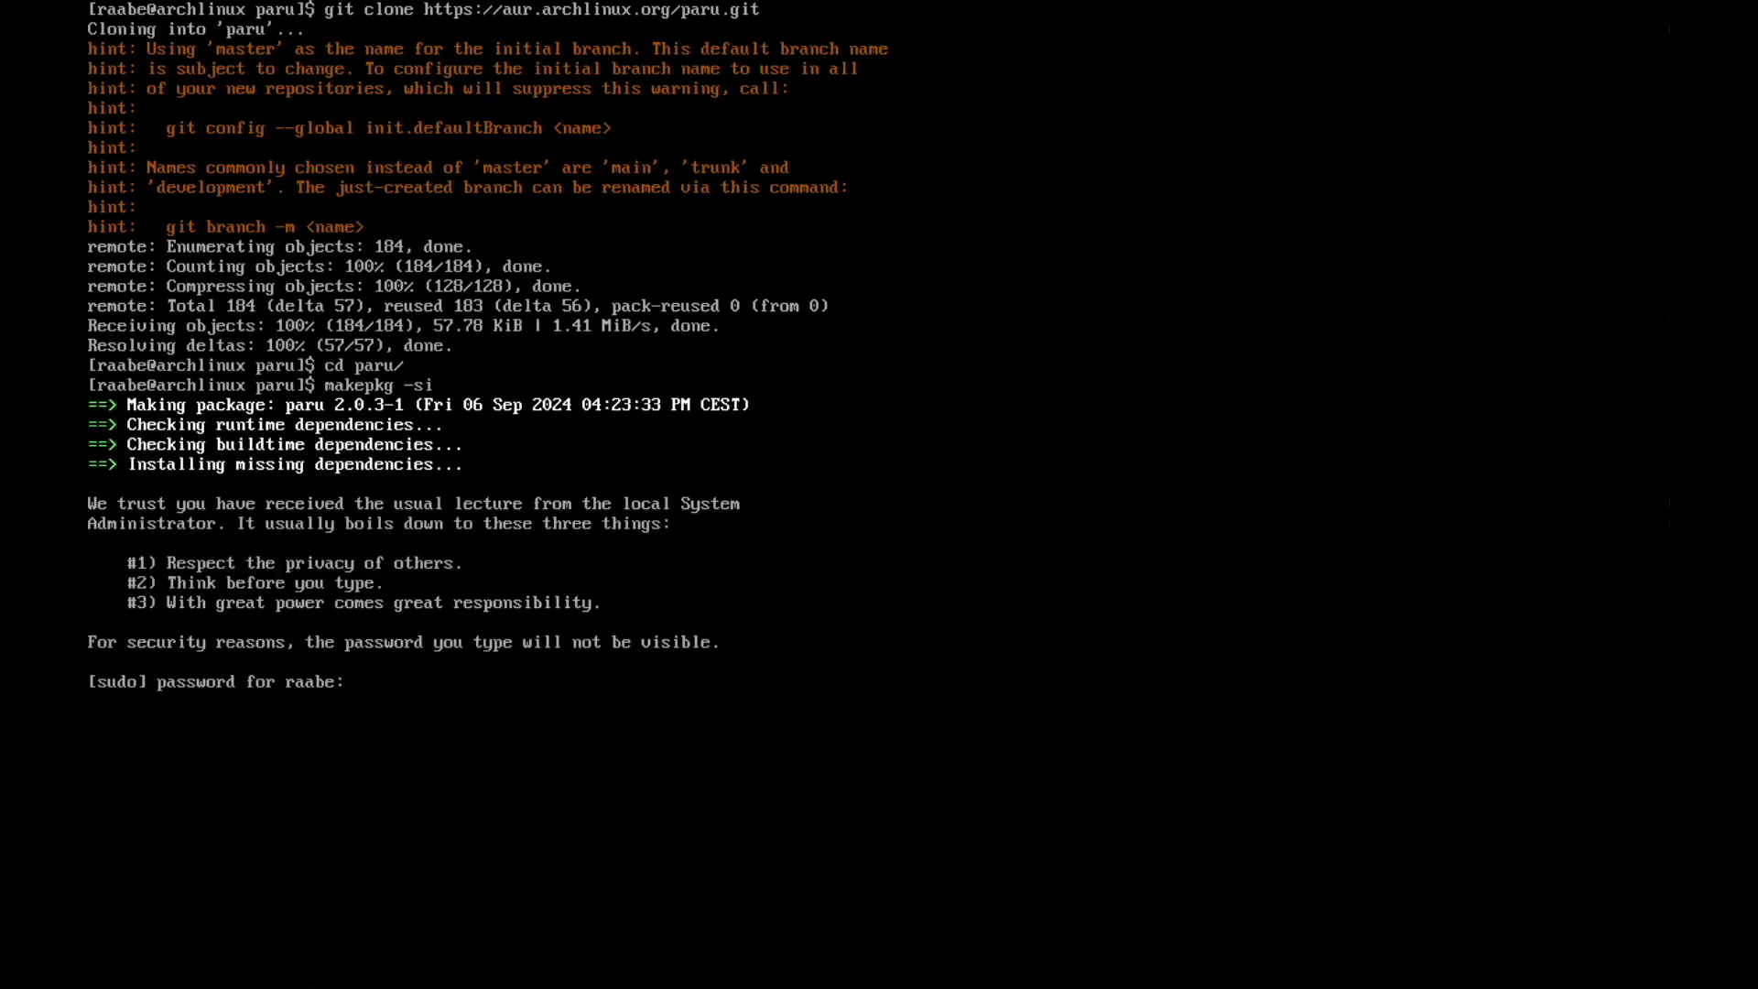
key(Return)
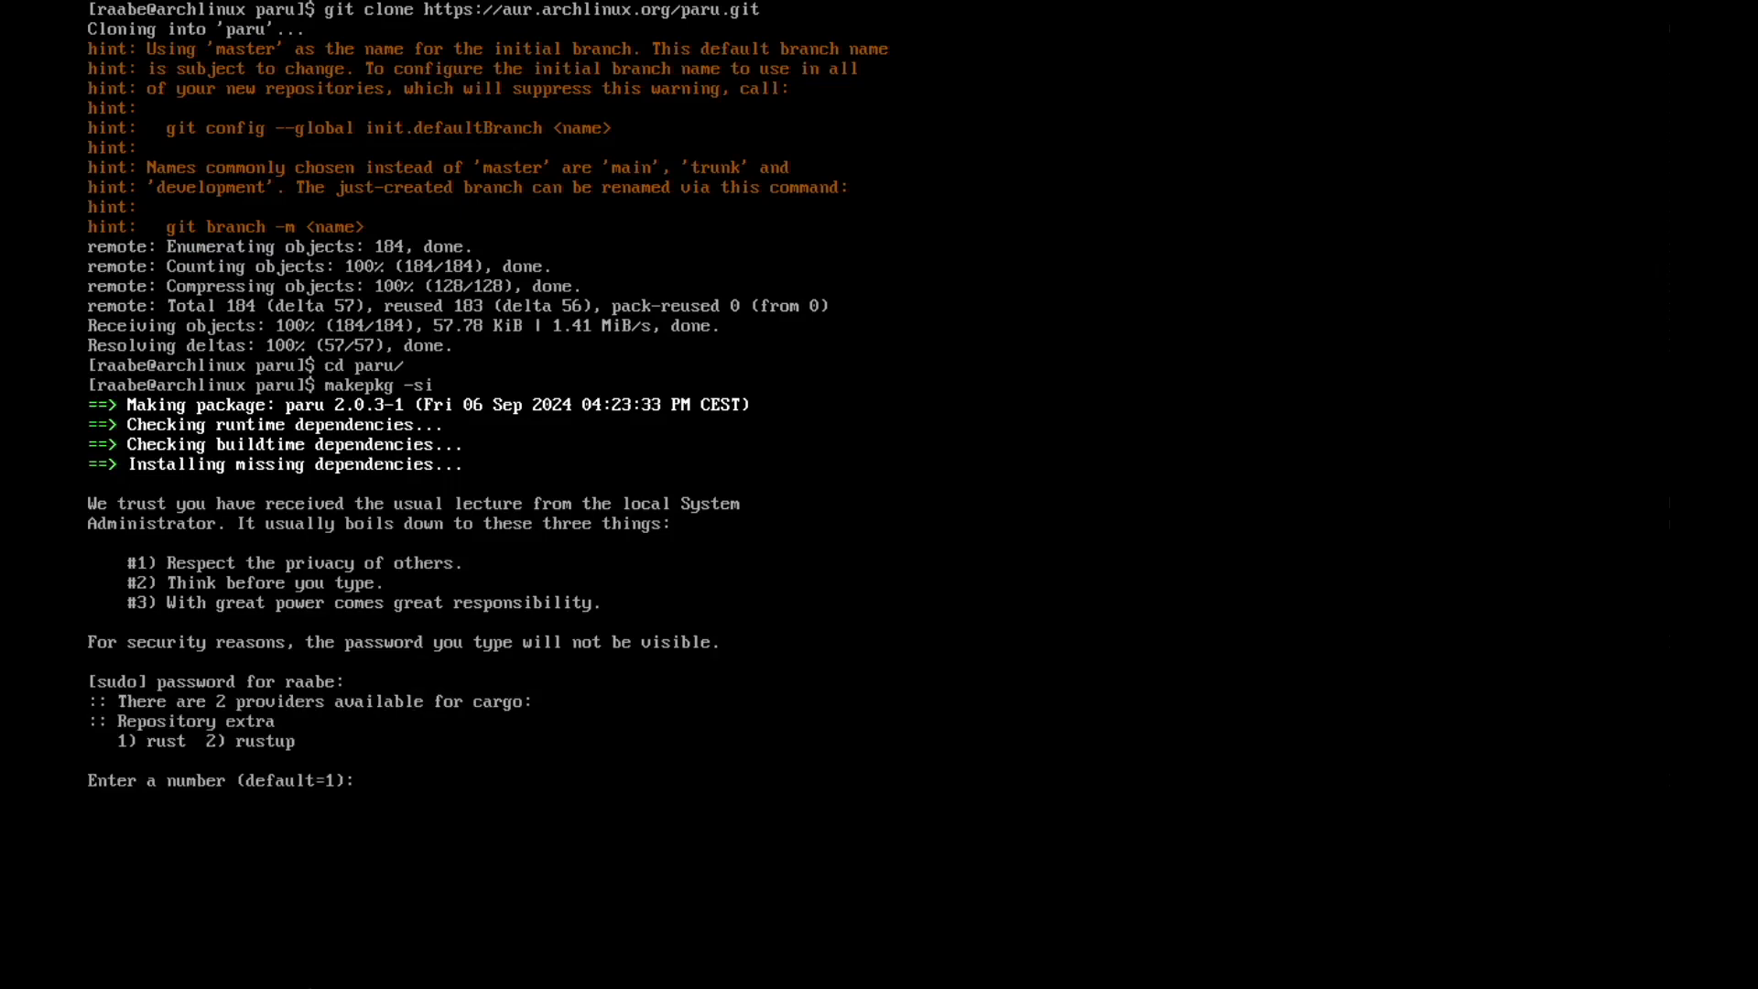
key(Return)
key(Return)
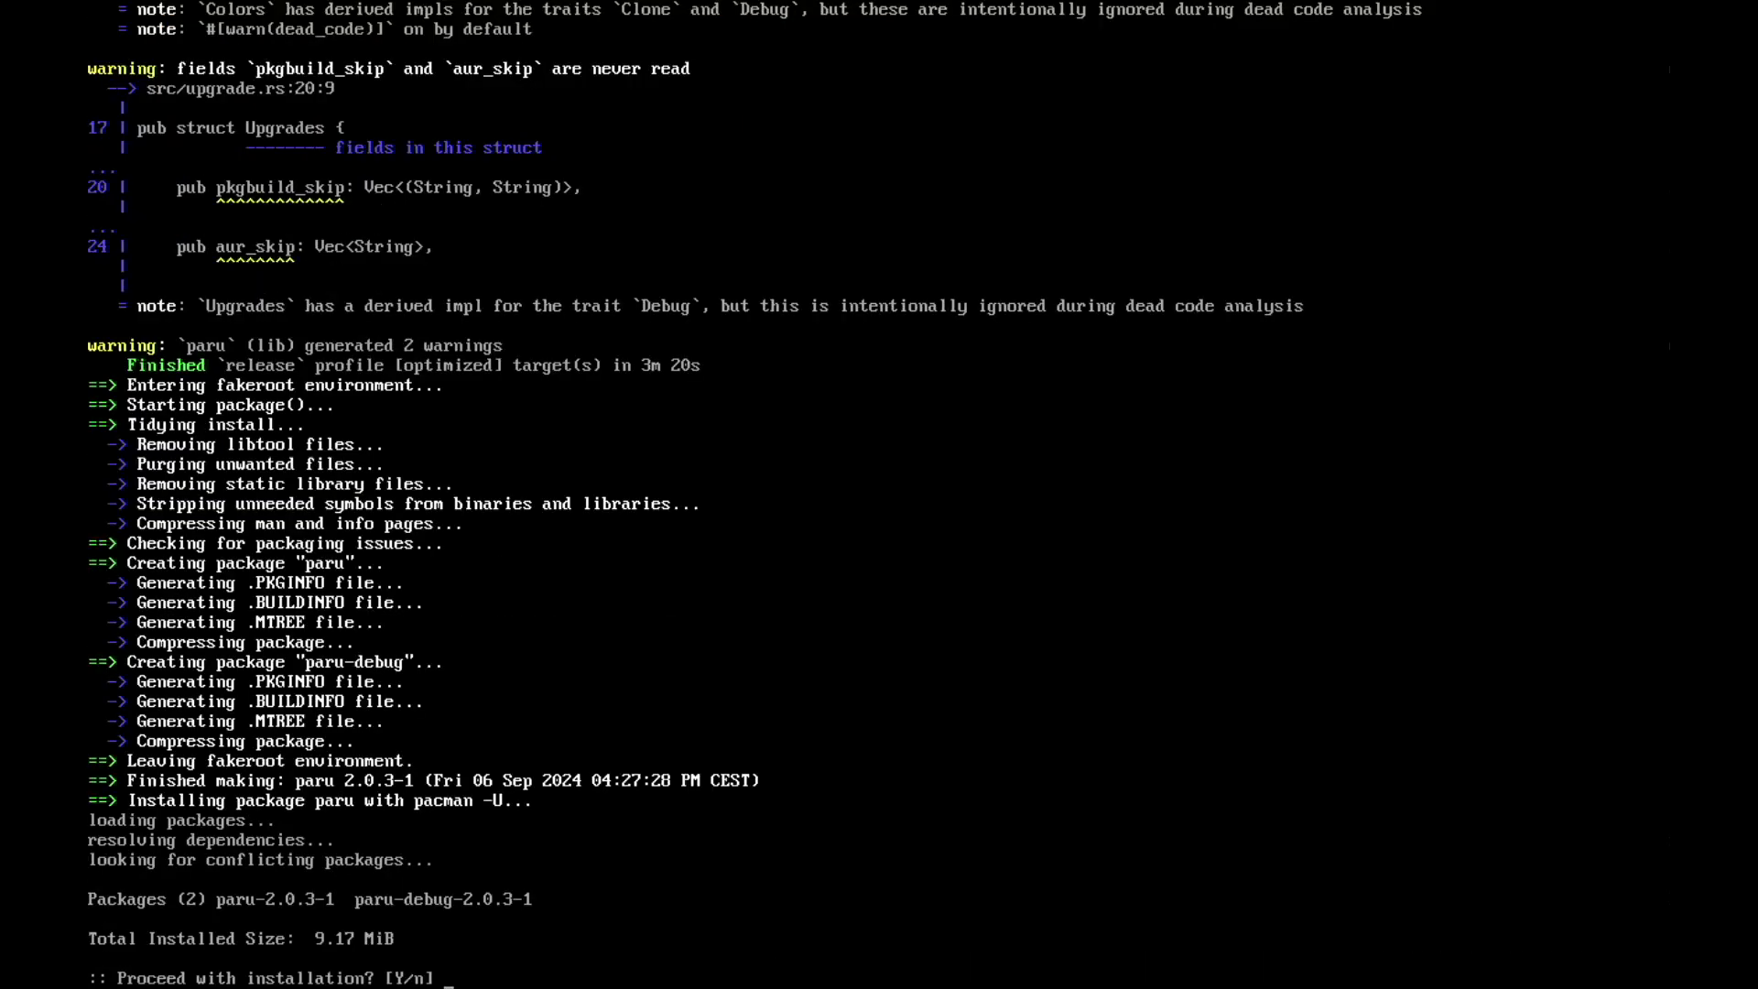
key(Return)
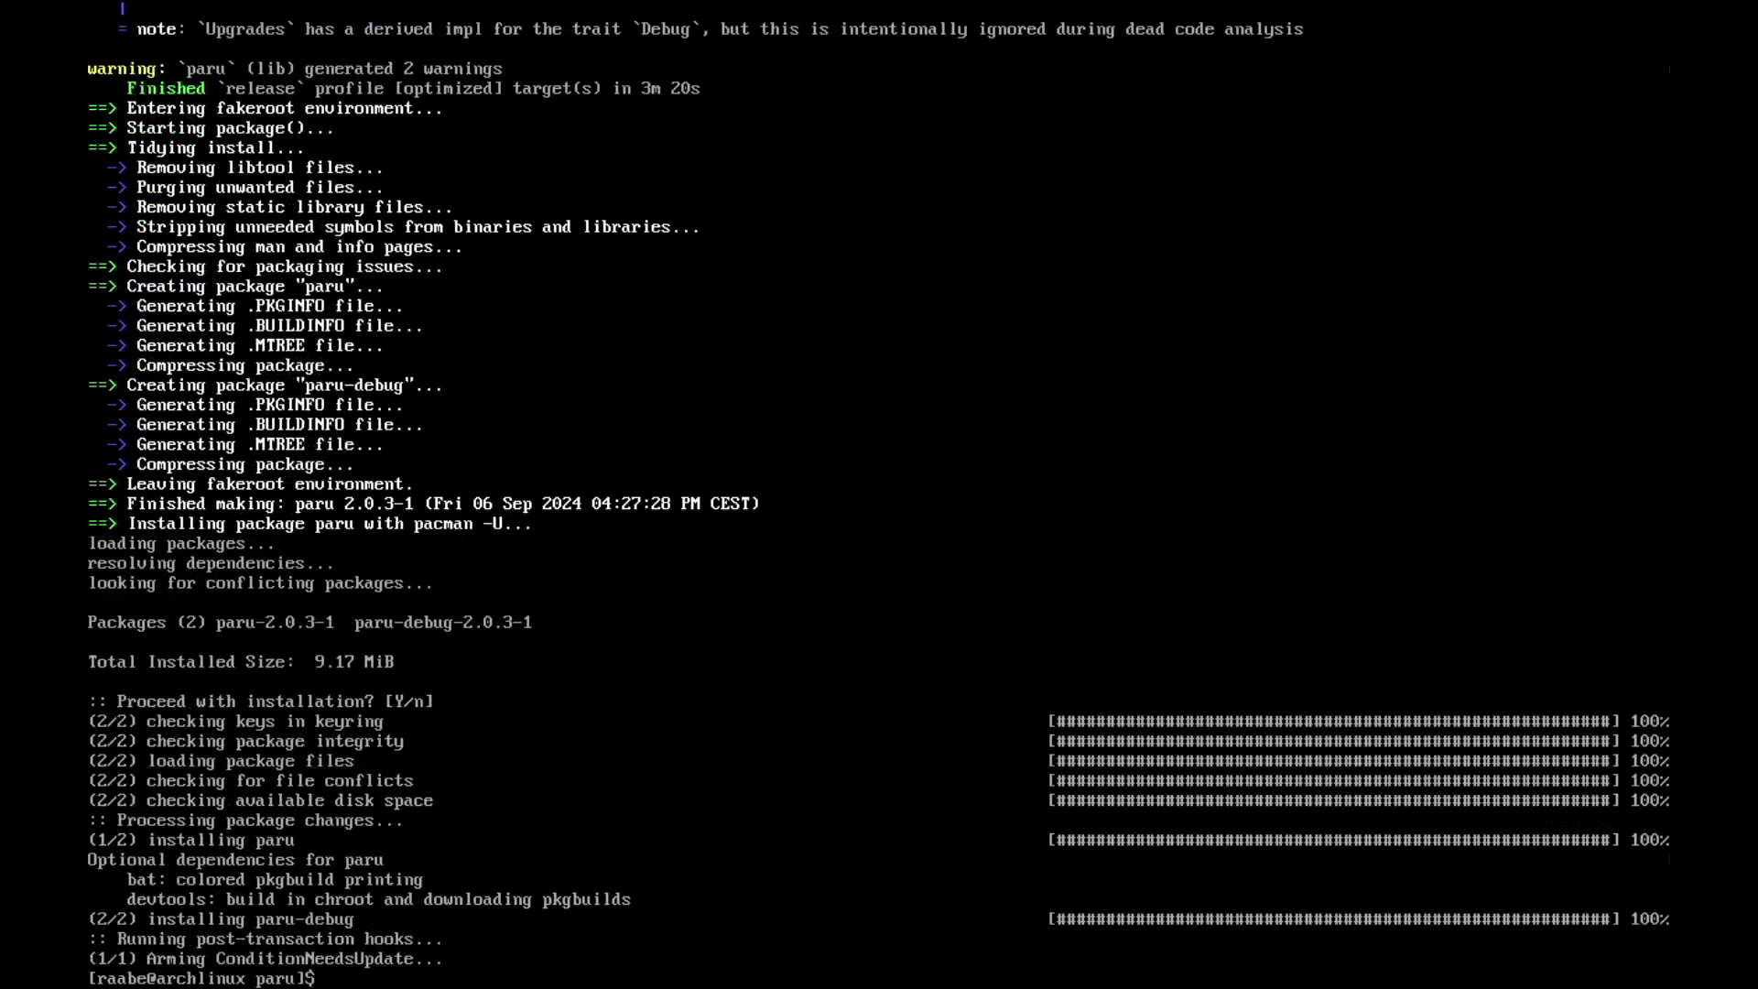
text(cd ..)
key(Return)
text(clear)
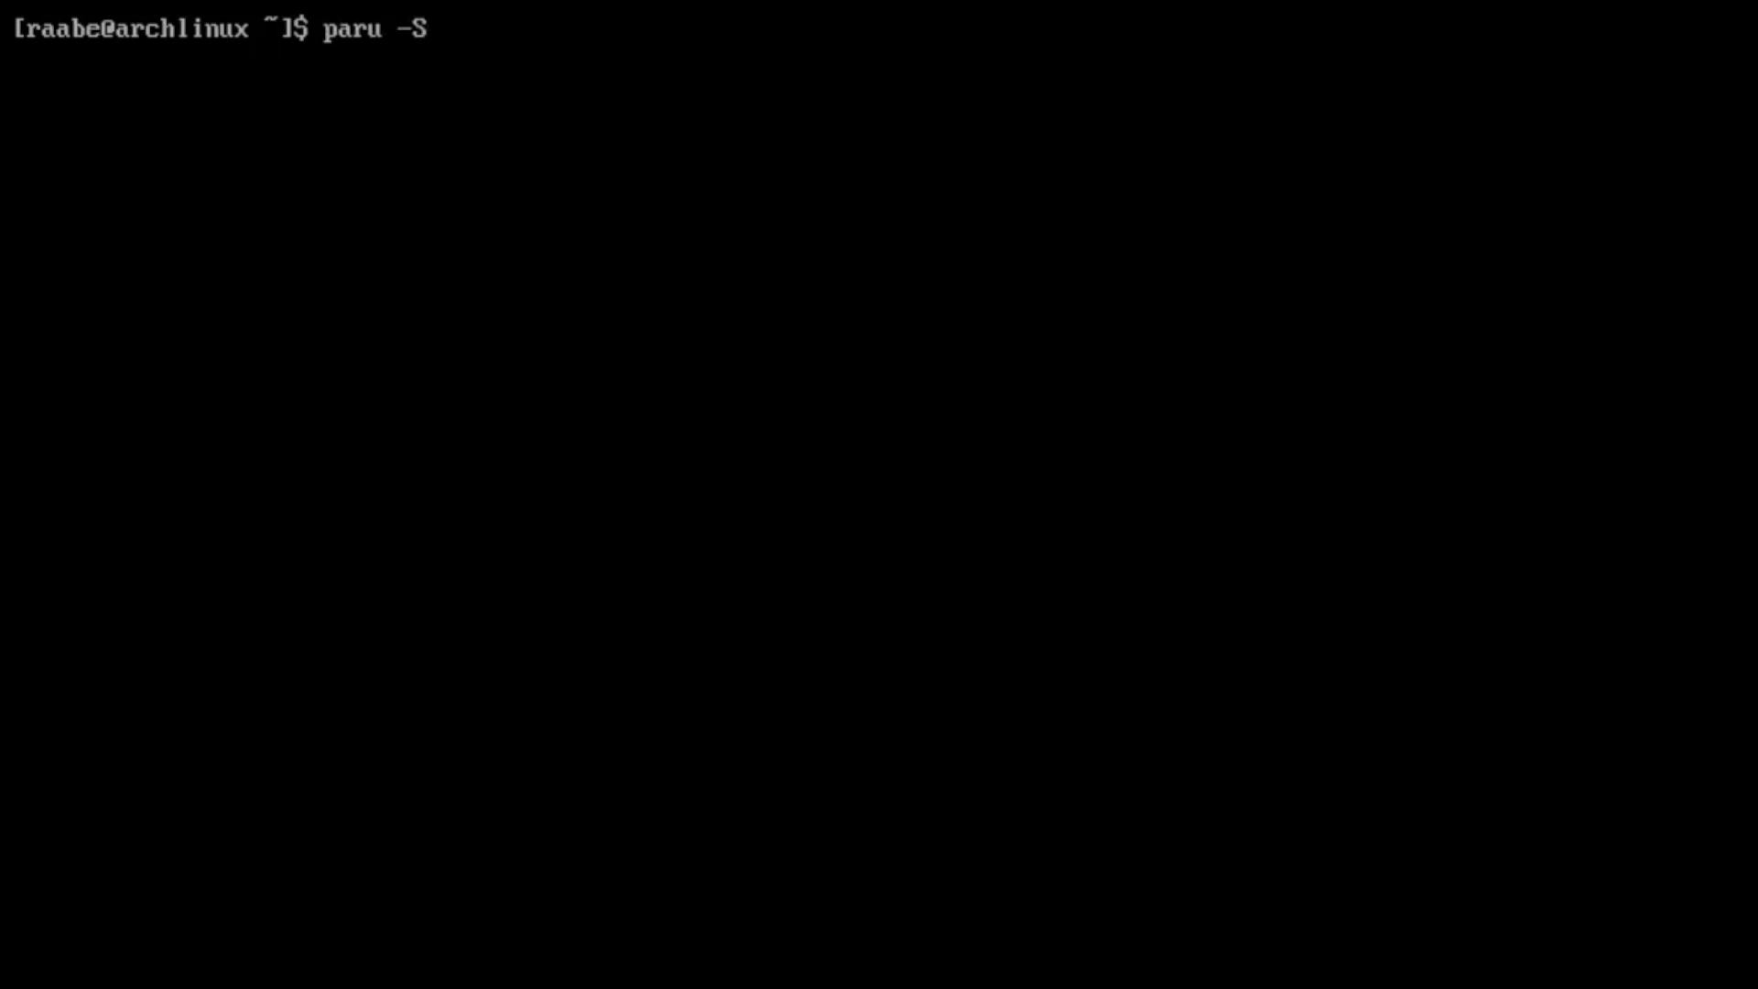
Step: Install ml4w-hyprland with paru -S, accepting the PKGBUILD review and importing the signing key
text(4w-hyprland)
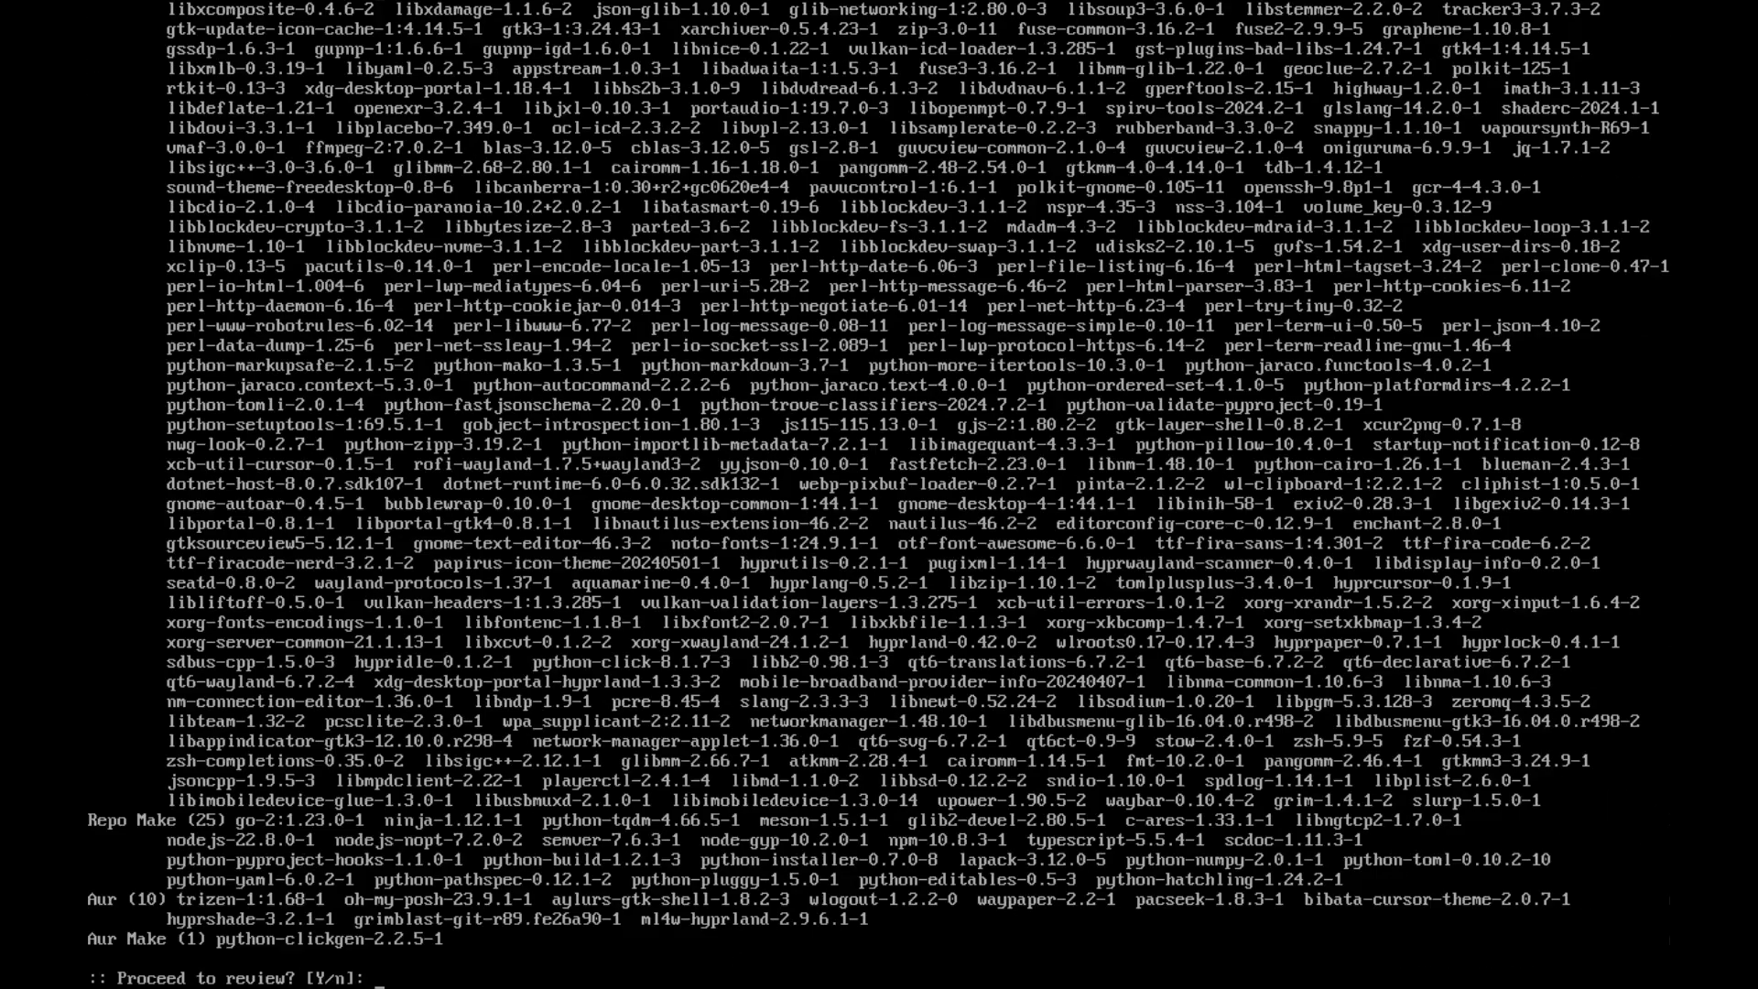
key(Return)
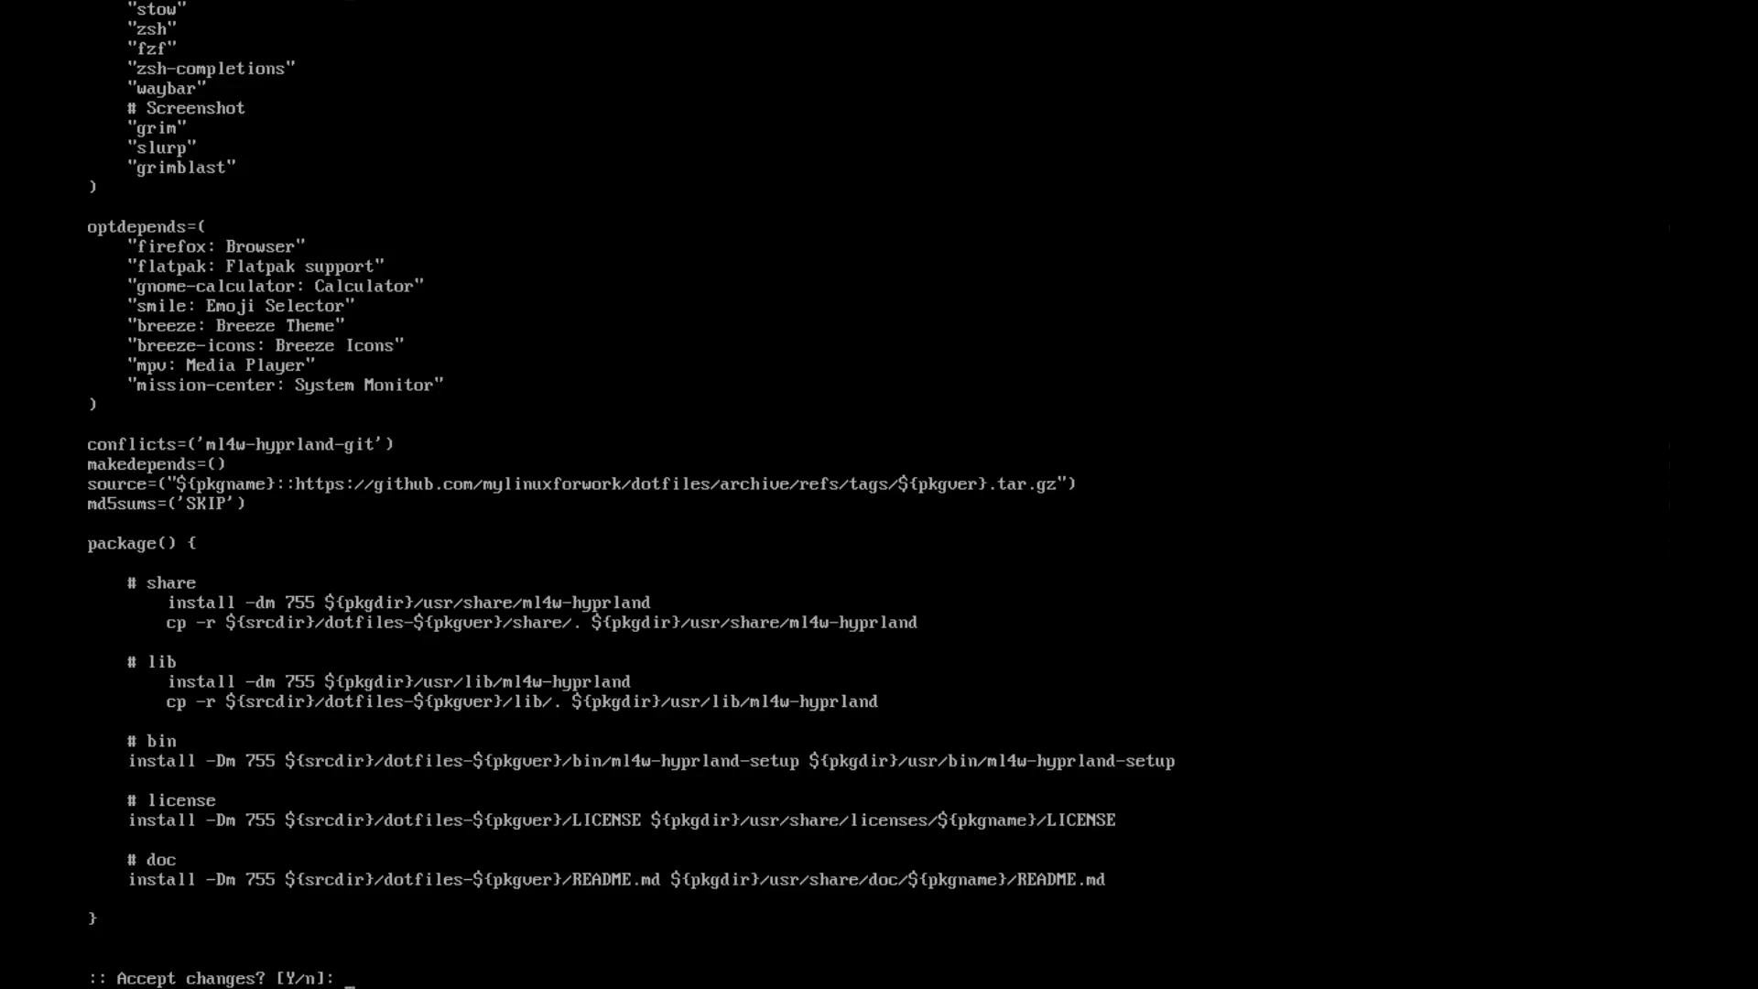
key(Return)
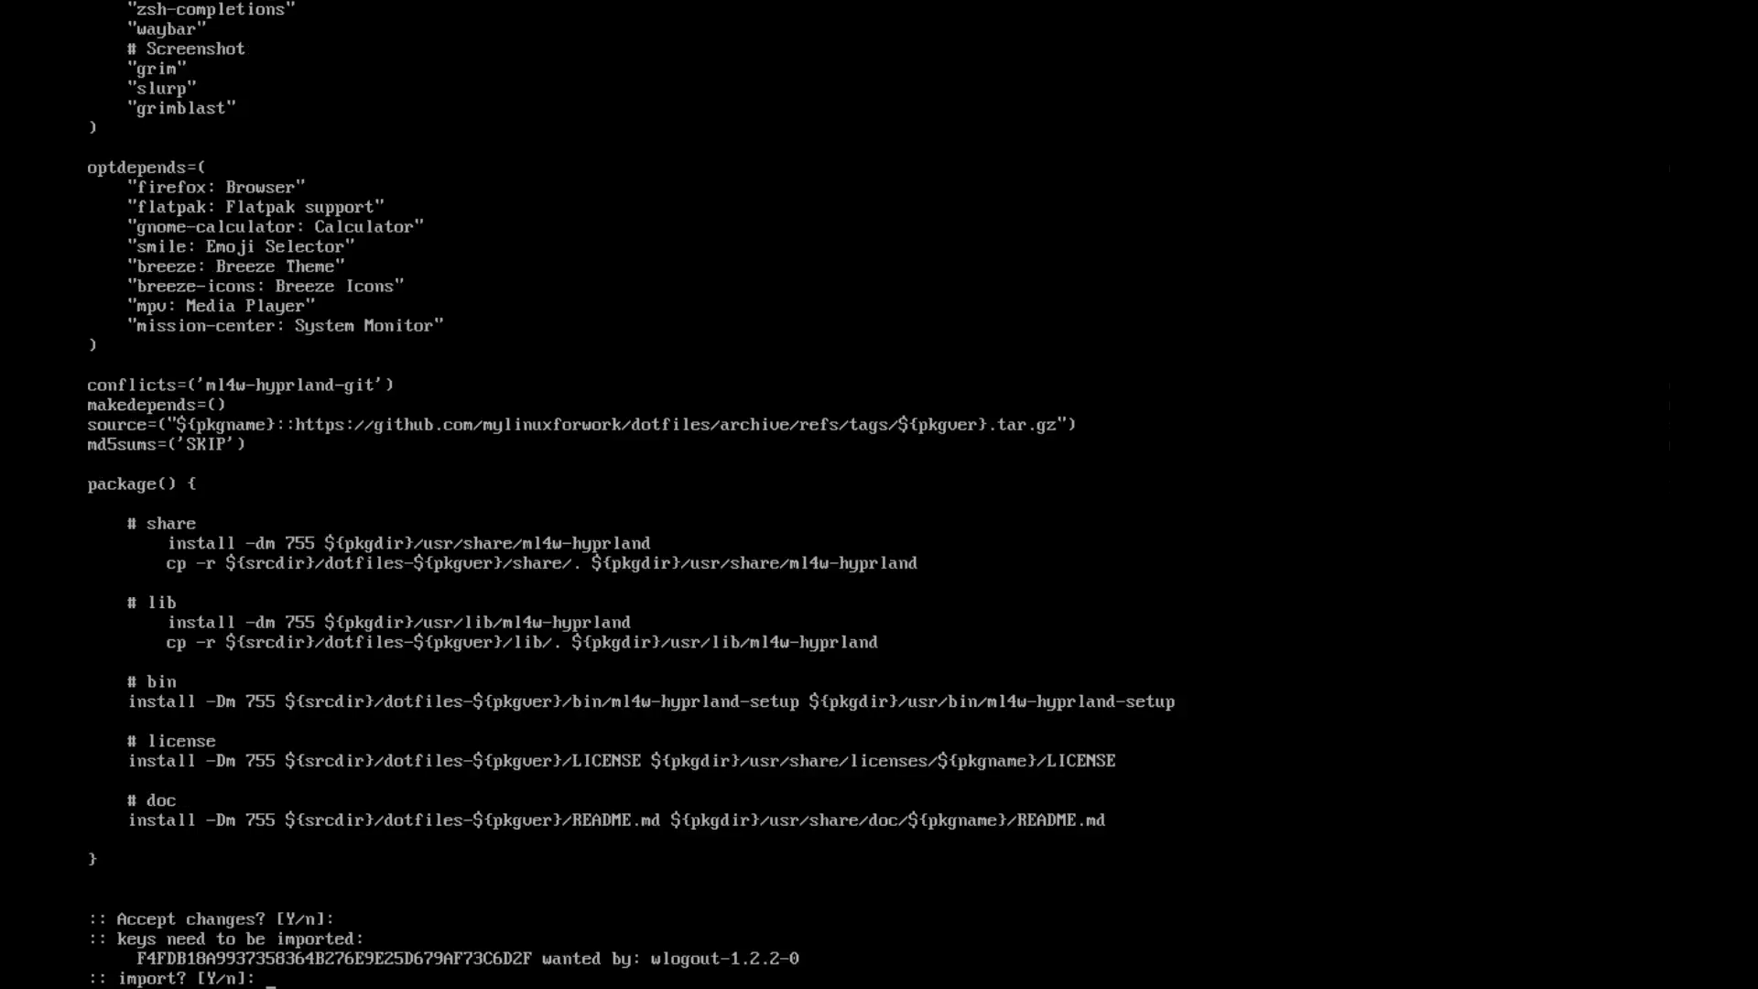
key(Return)
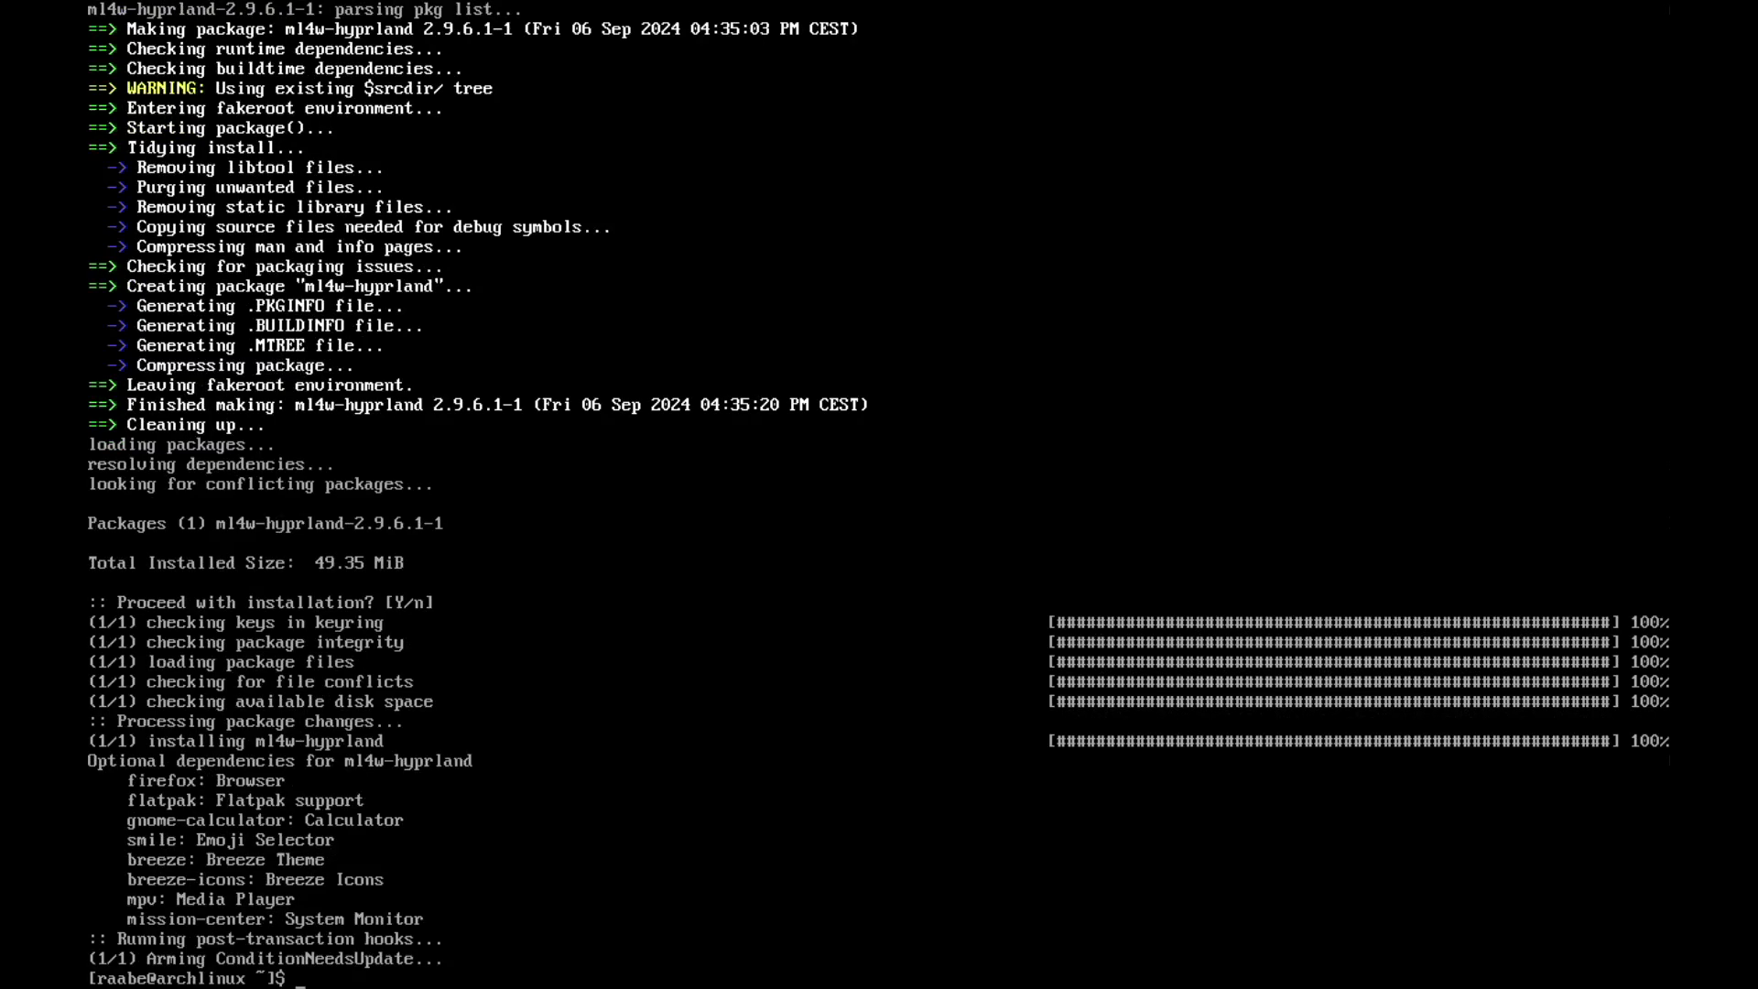
Step: Clear the screen and run ml4w-hyprland-setup, agreeing to install the required packages
text(clear)
key(Return)
text(ml4w-hyprland-s)
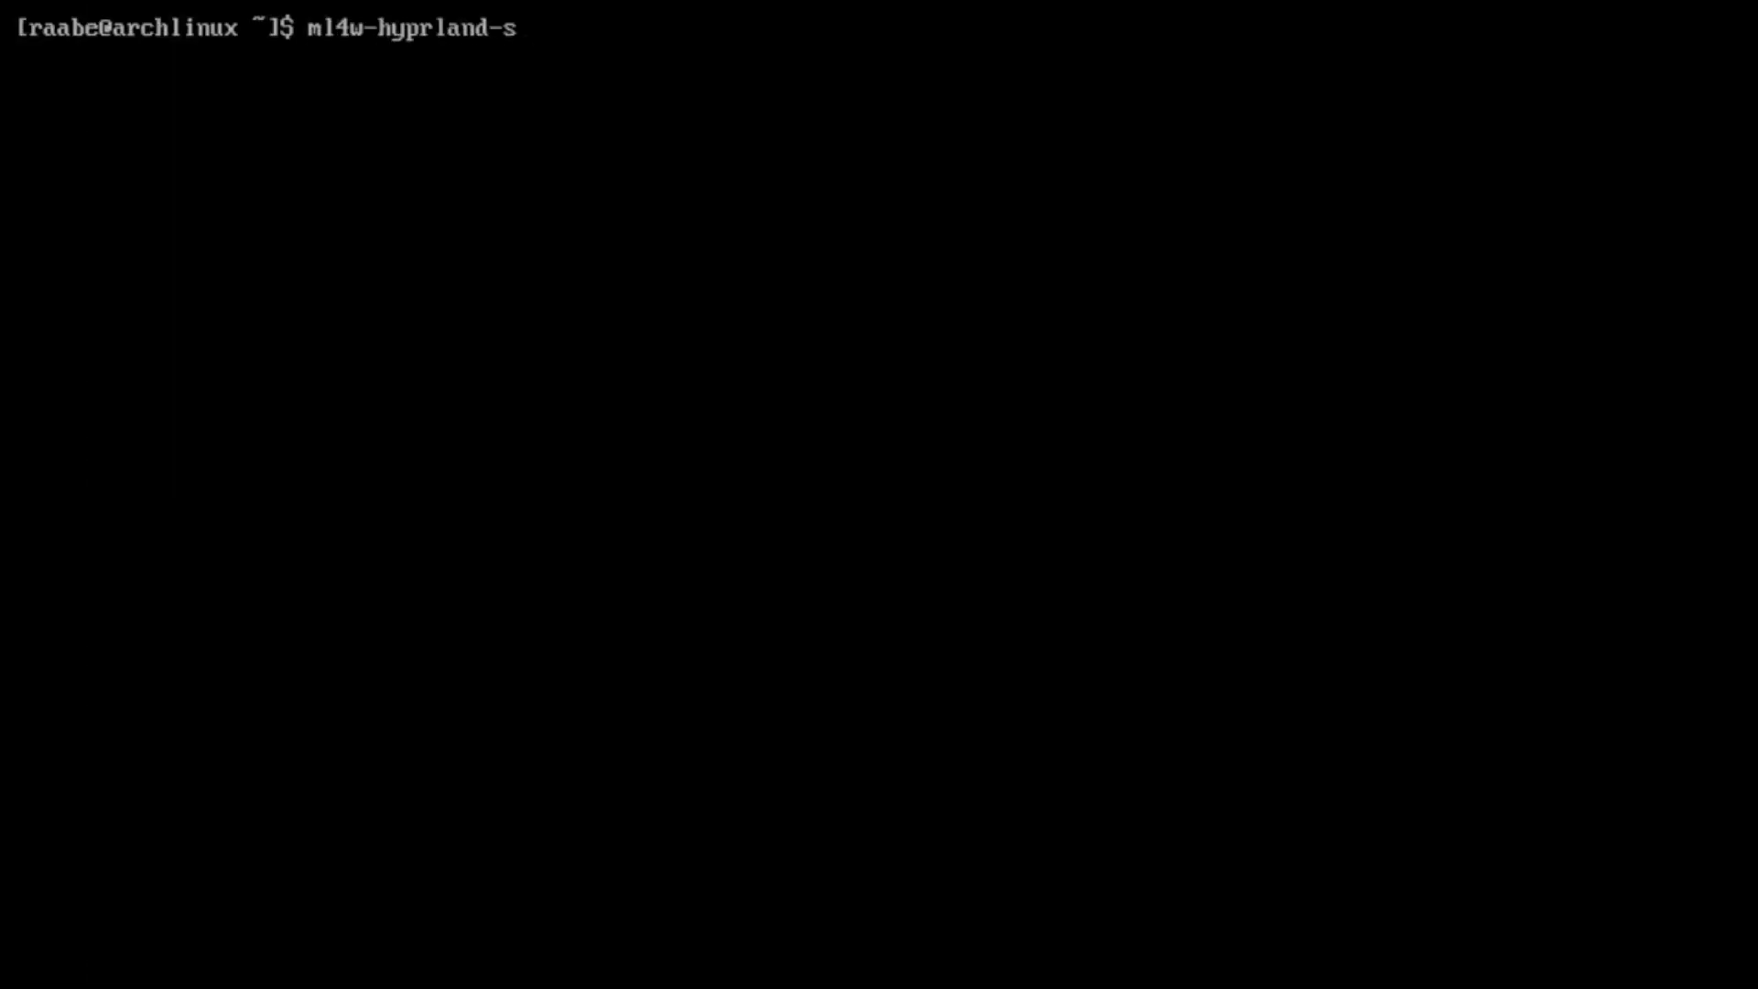
text(etup)
key(Return)
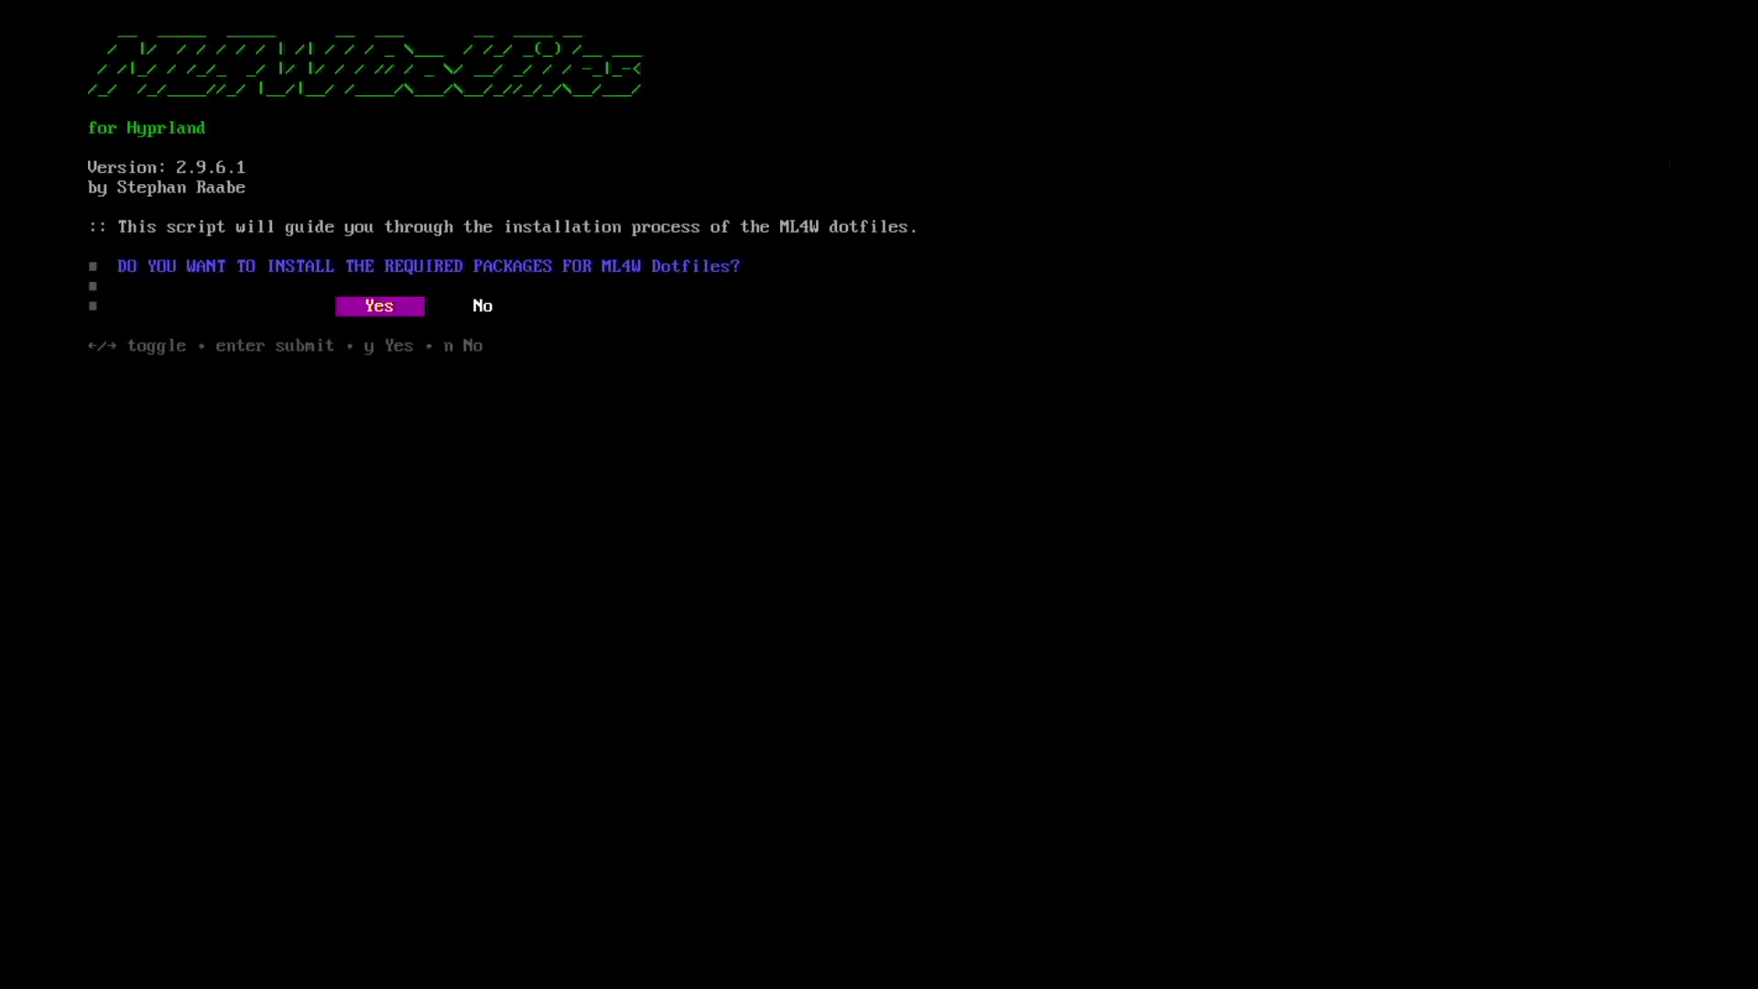
key(Return)
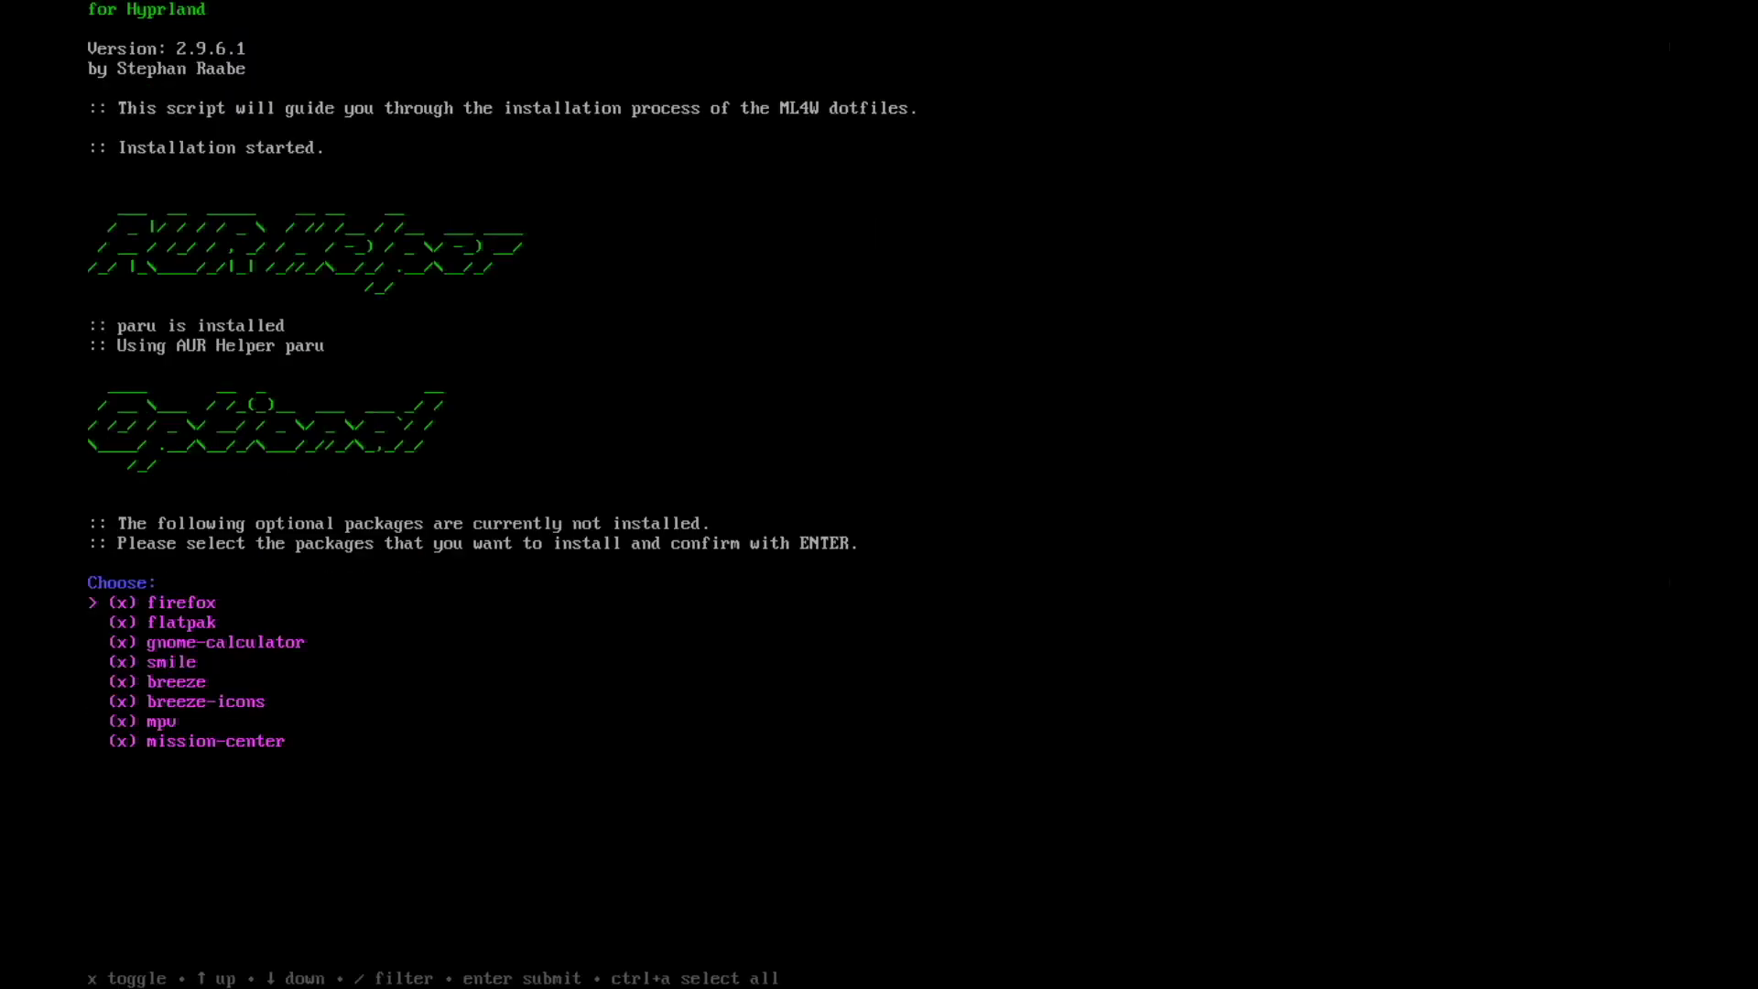
Step: Deselect flatpak, breeze and breeze-icons, keeping firefox, gnome-calculator, smile and mpv as optional packages
key(Down)
key(x)
key(Down)
key(Down)
key(Up)
key(Down)
key(Down)
key(x)
key(Down)
key(x)
key(Down)
key(Down)
key(x)
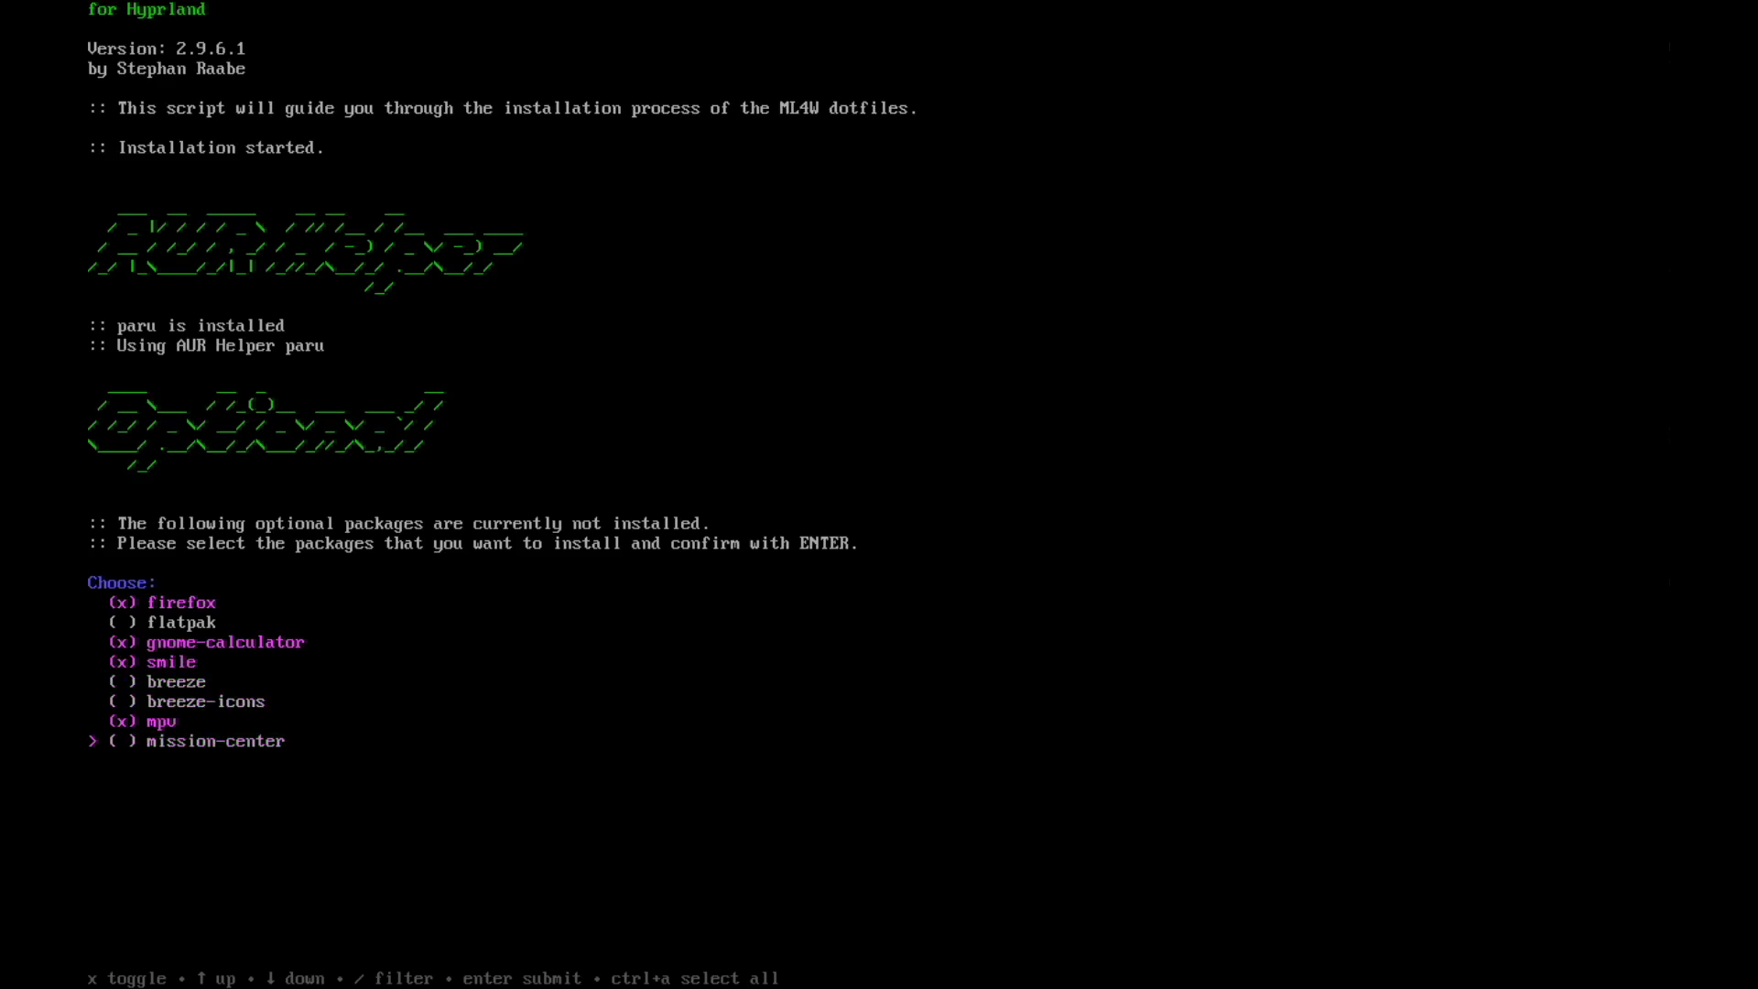
key(Return)
key(Return)
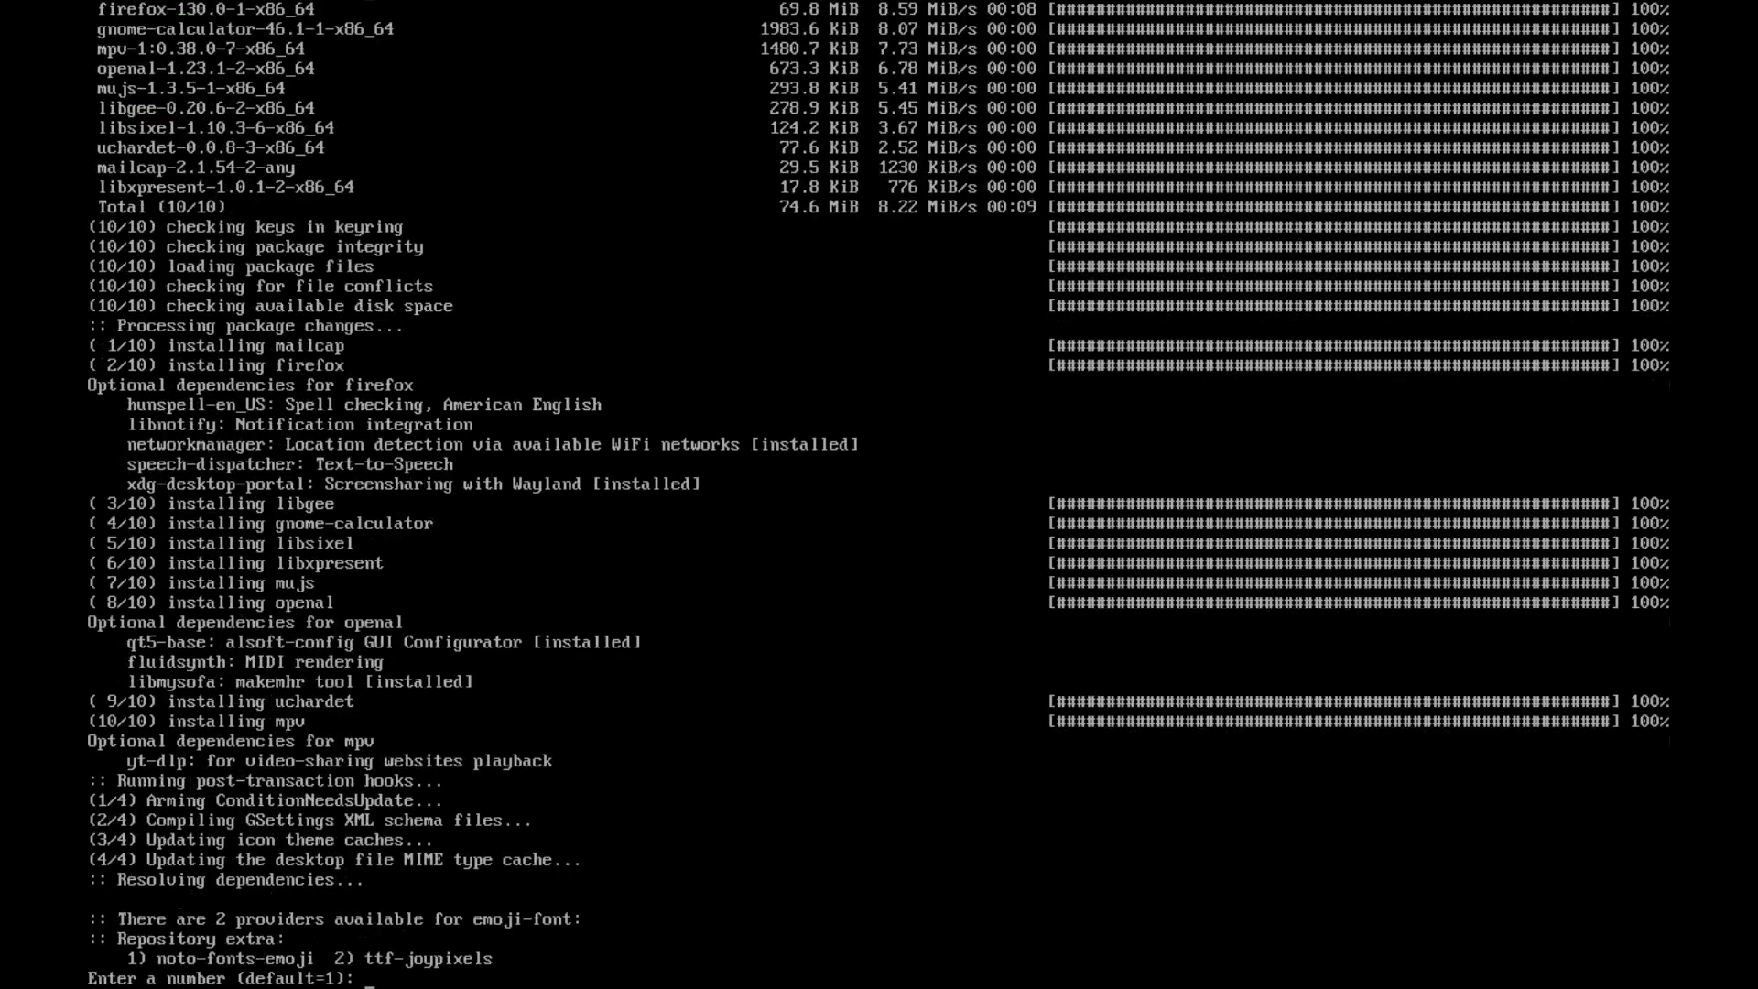
Step: Install smile with the default noto-fonts-emoji provider and run the ML4W short system check
key(Return)
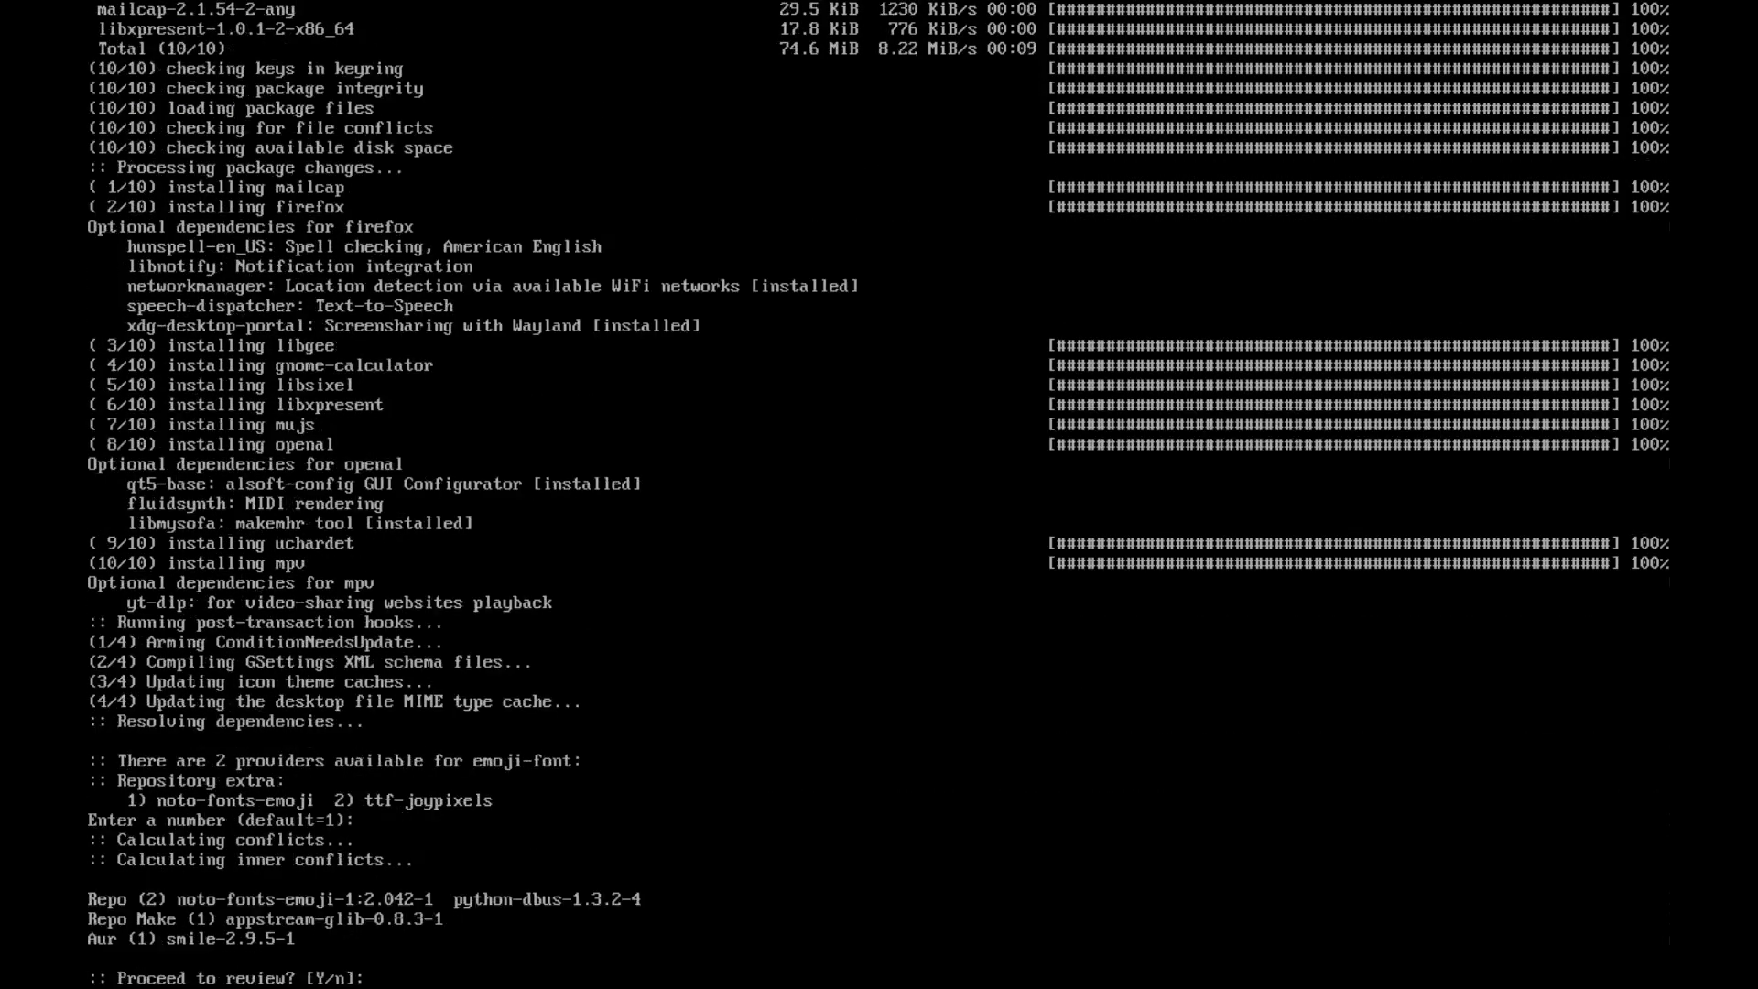
key(Return)
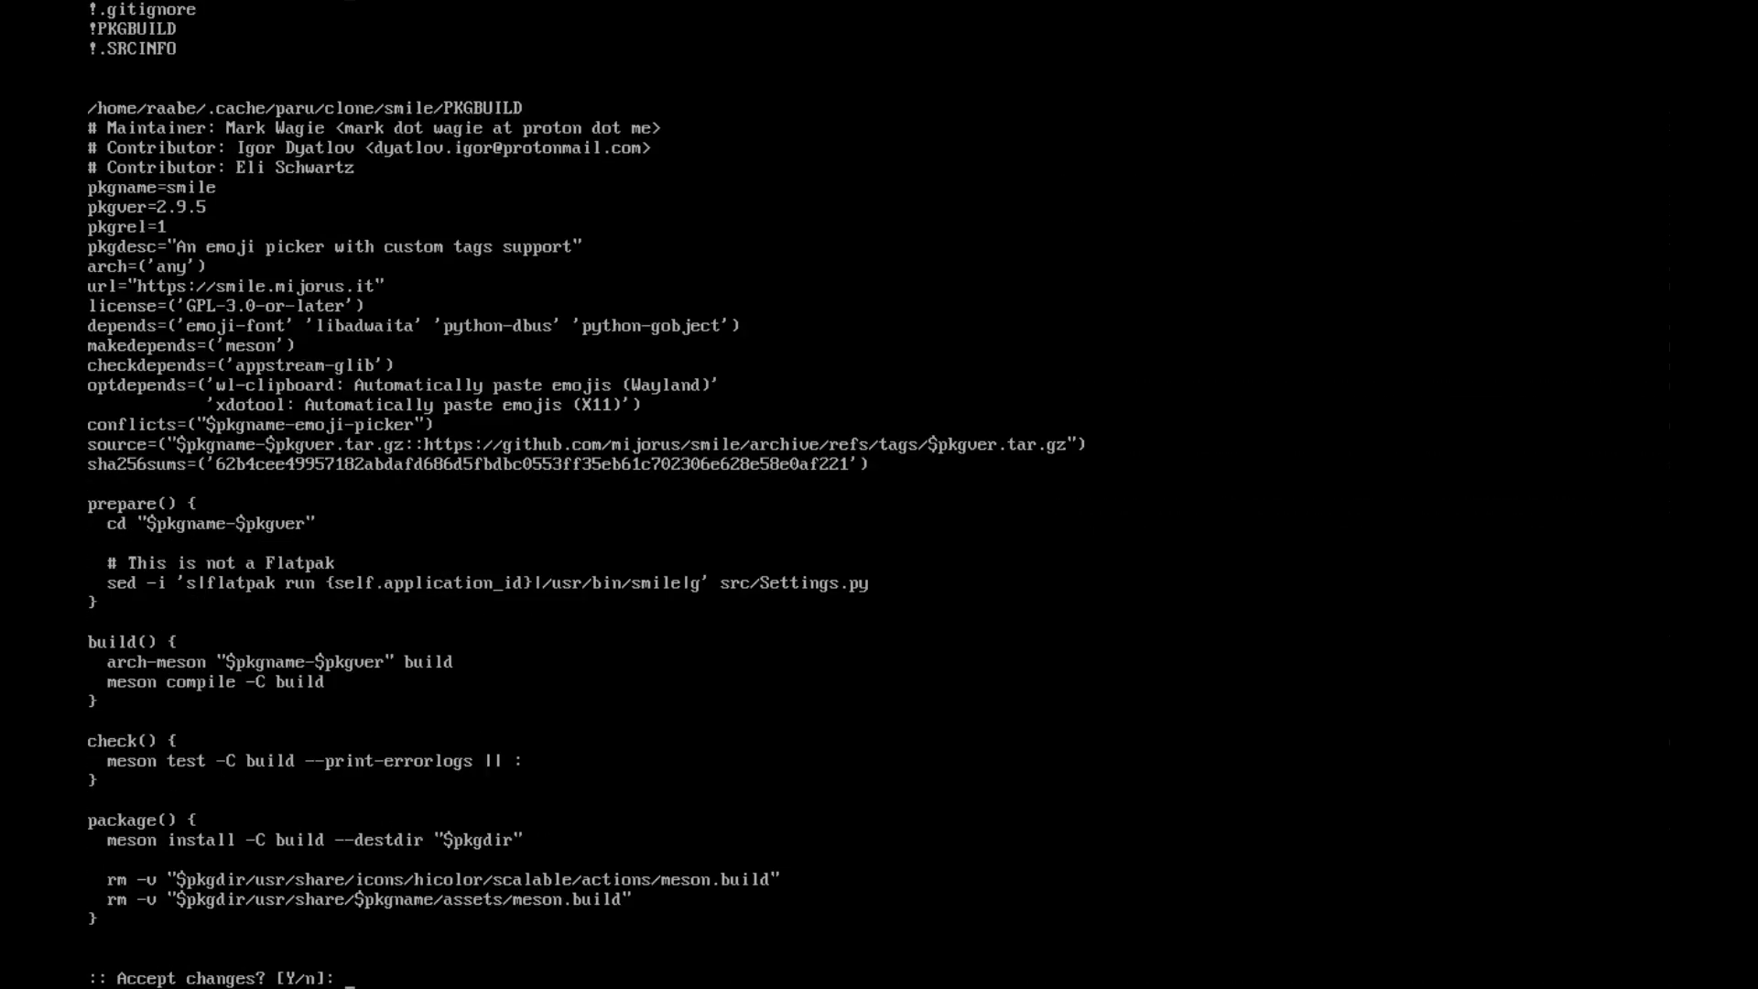
key(Return)
key(Return)
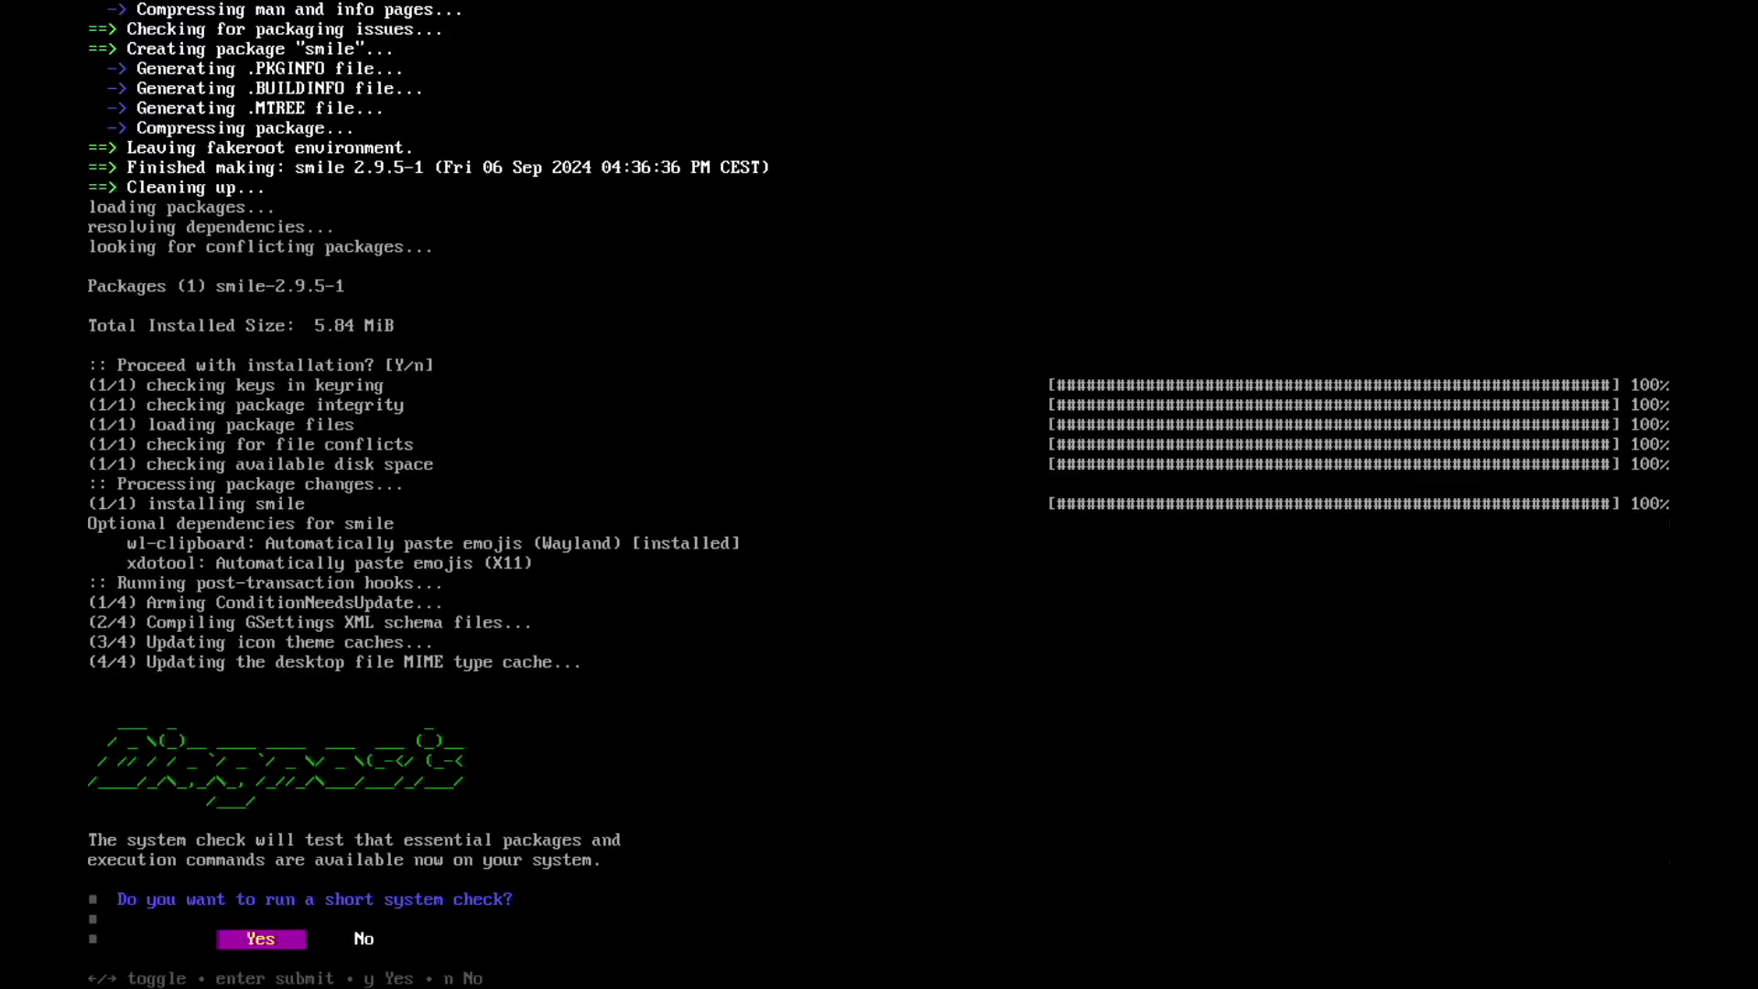
key(Return)
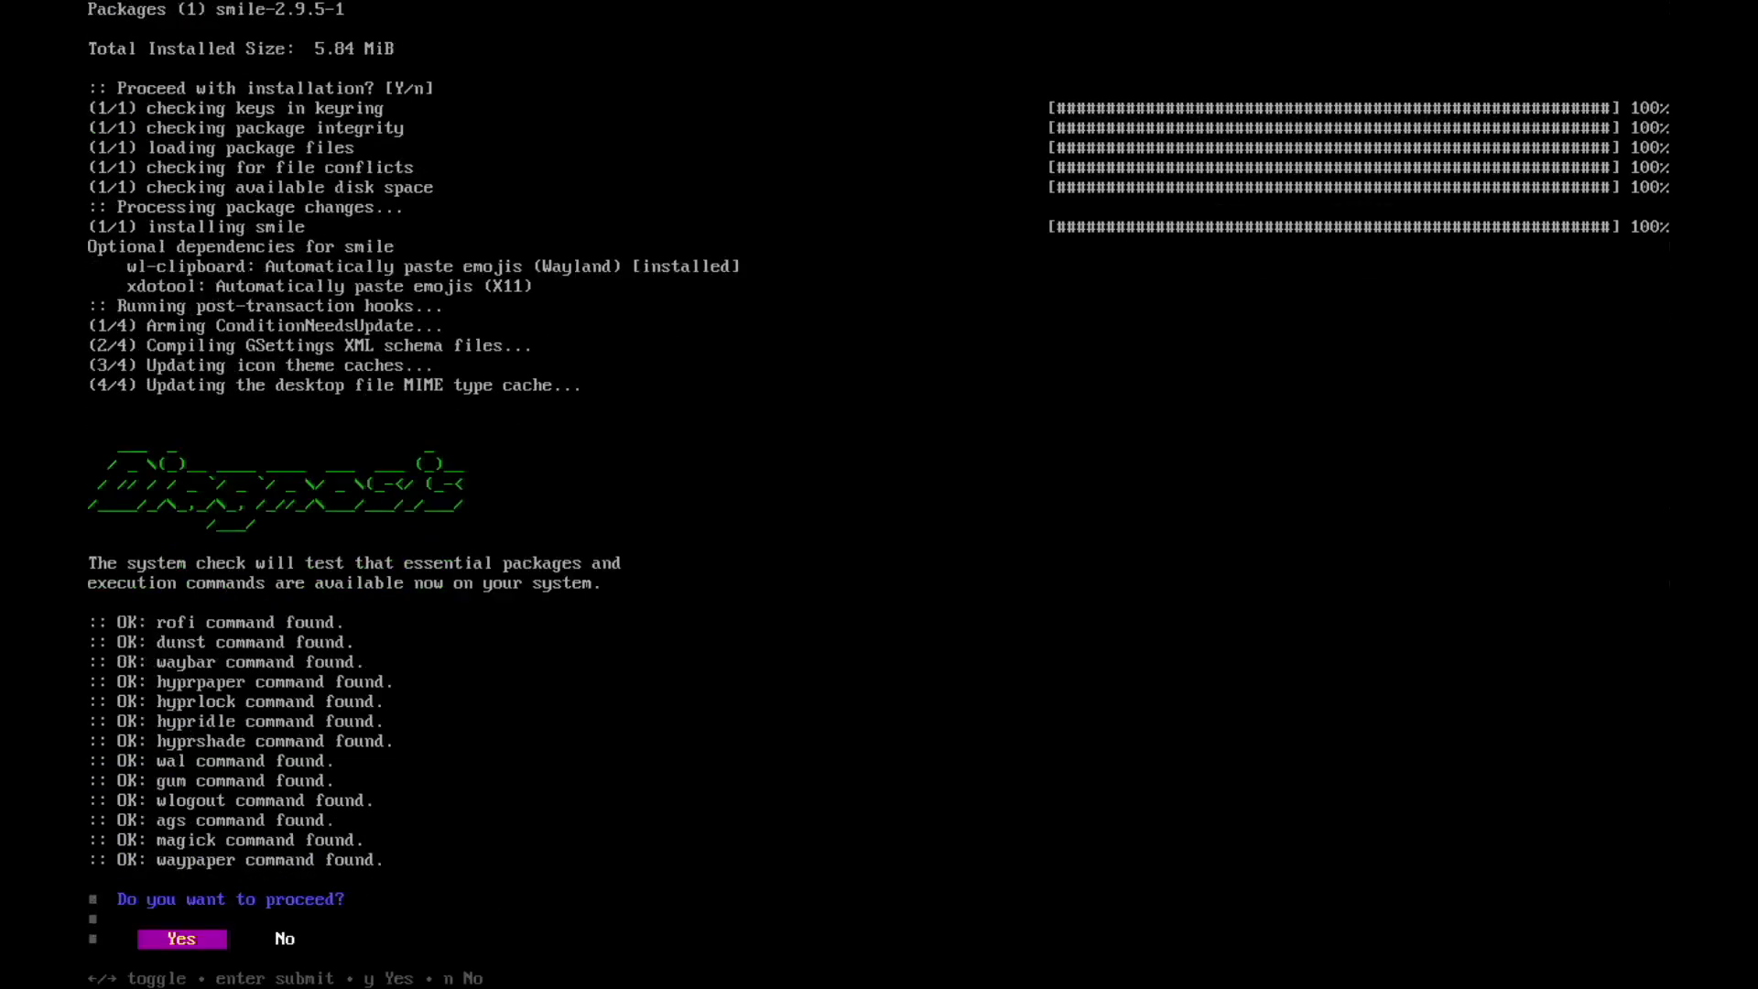
Step: Accept ~/dotfiles as the install folder, back up shell configs, add KVM variables and install sddm with its theme
key(Return)
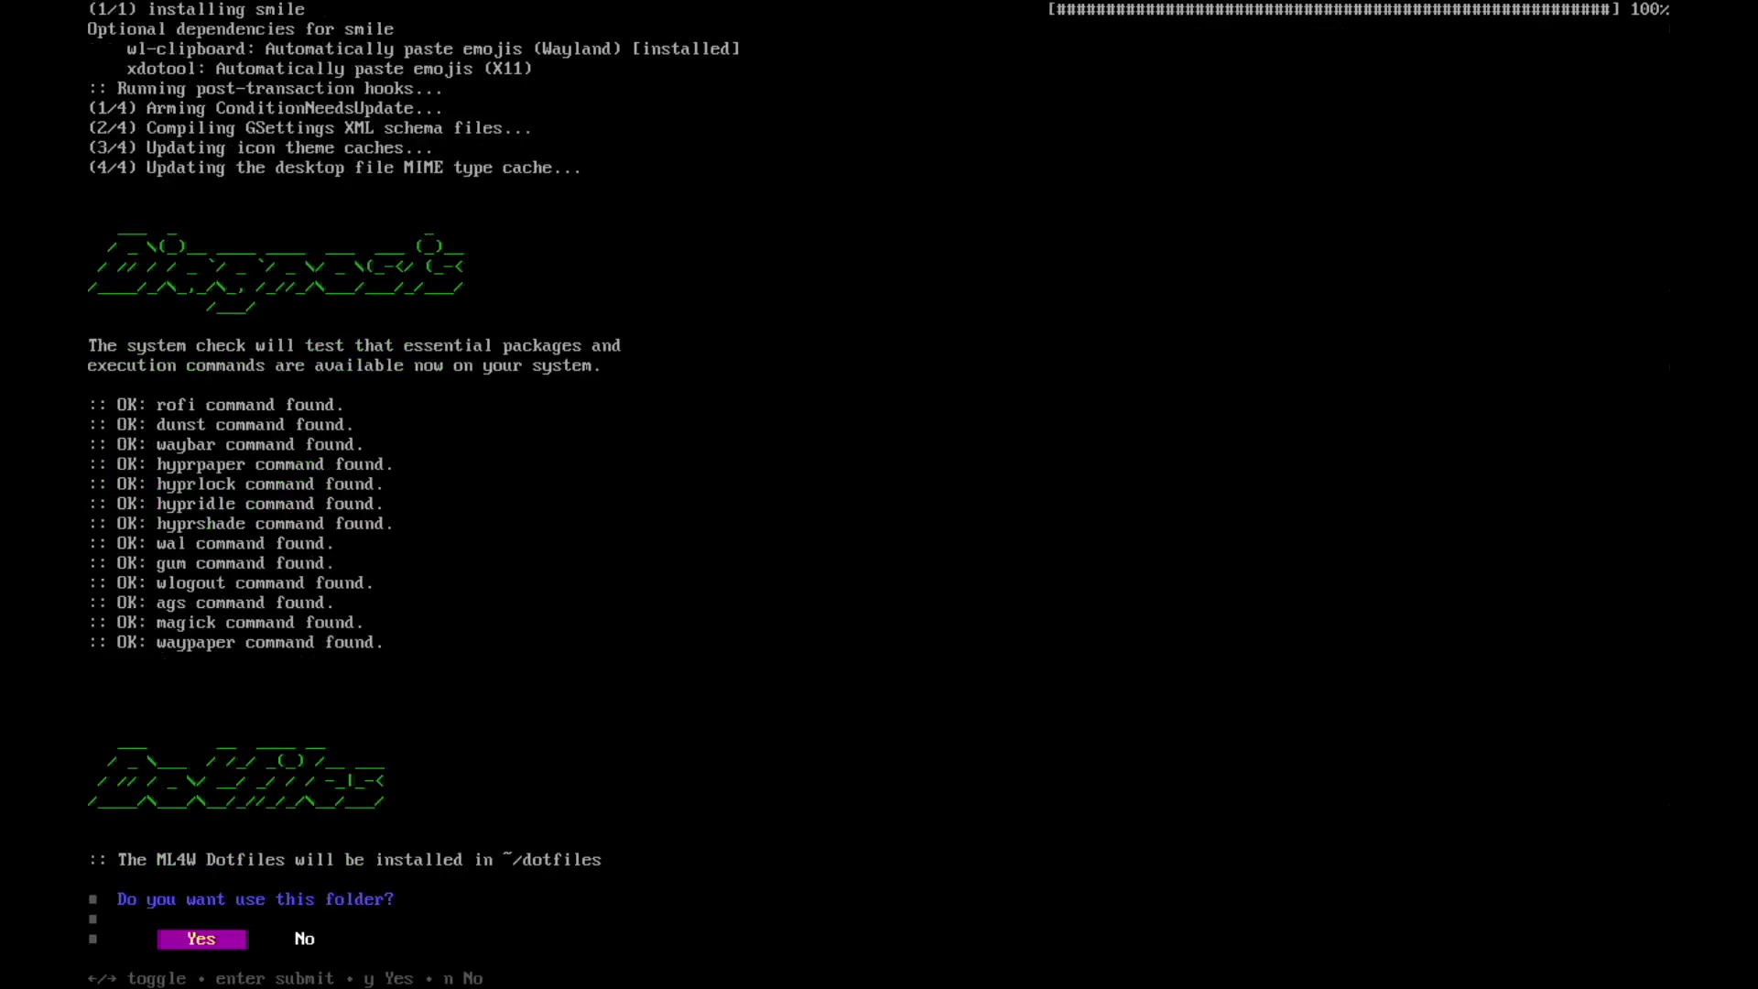
key(Return)
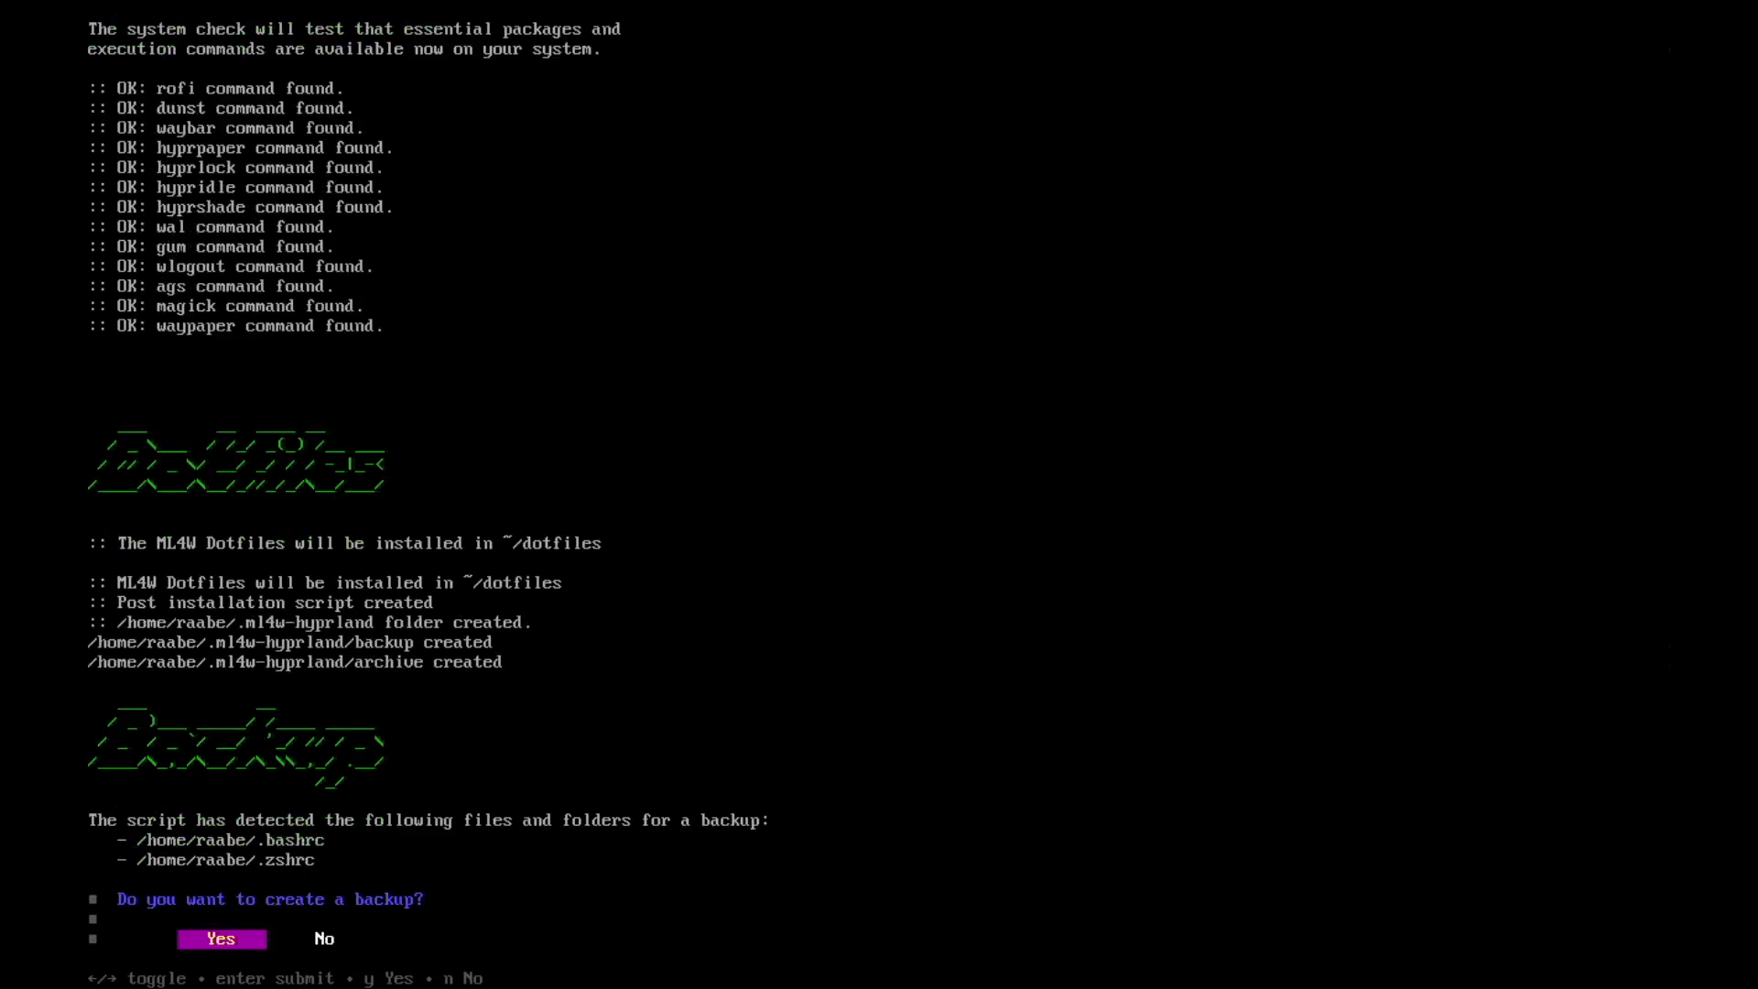
key(Return)
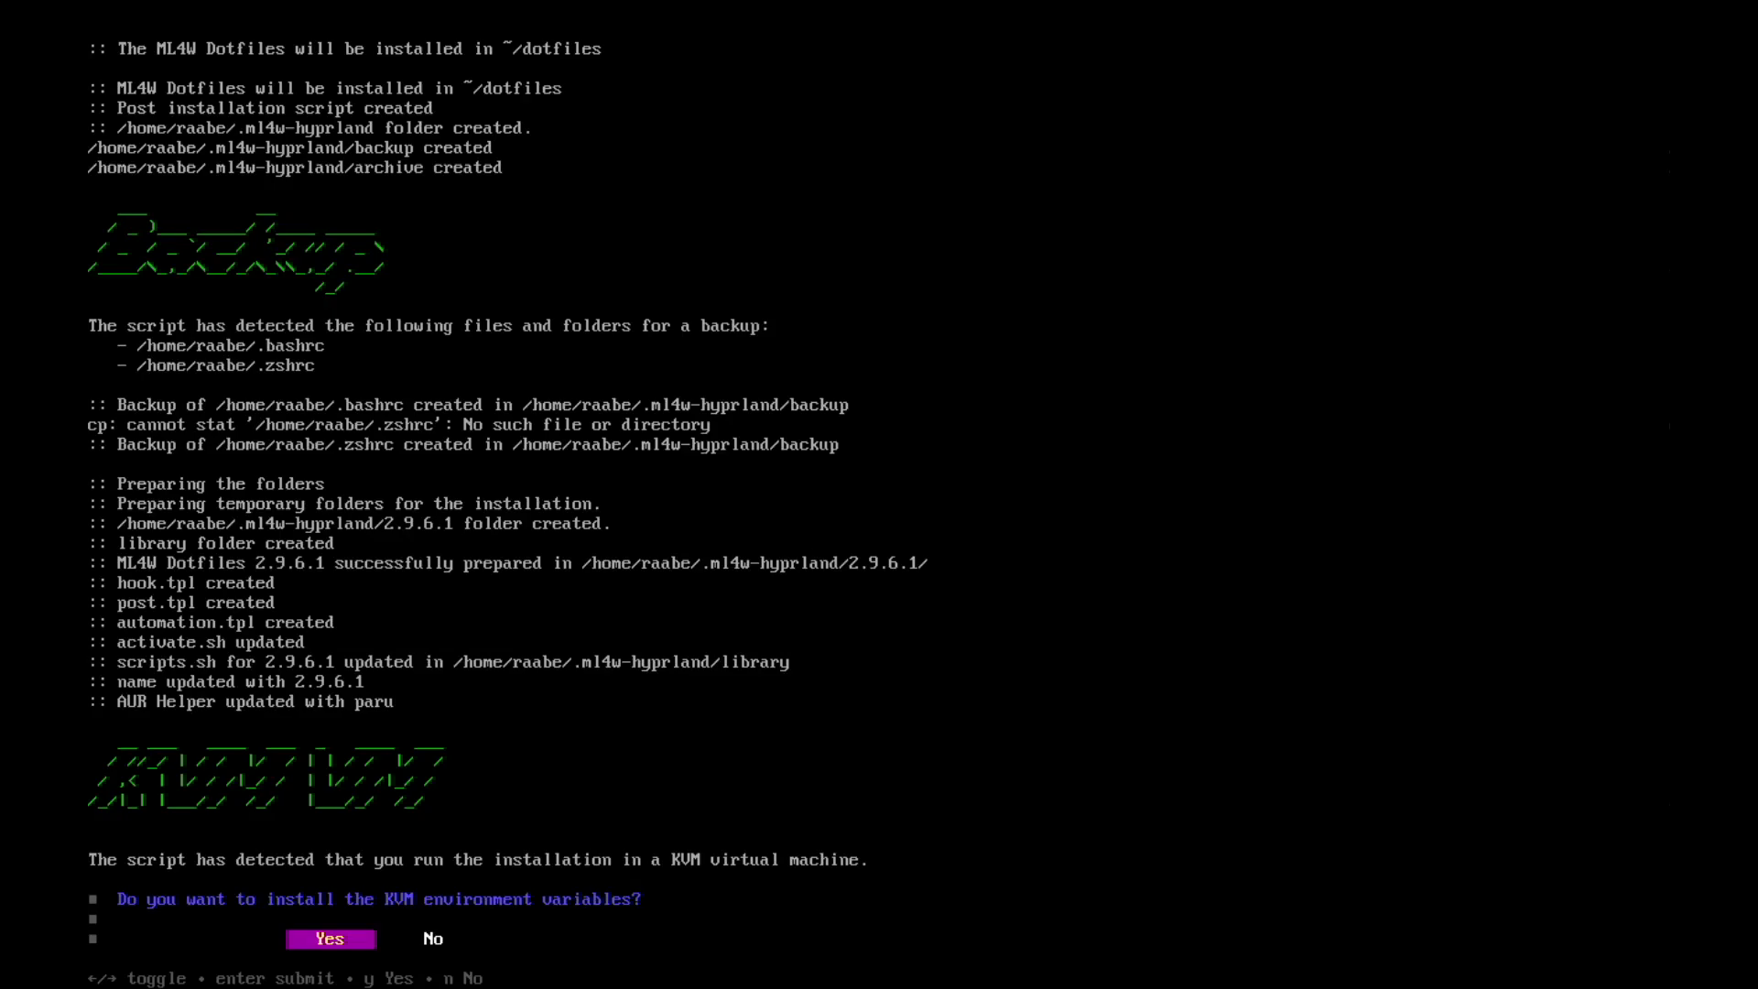
key(Return)
key(Return)
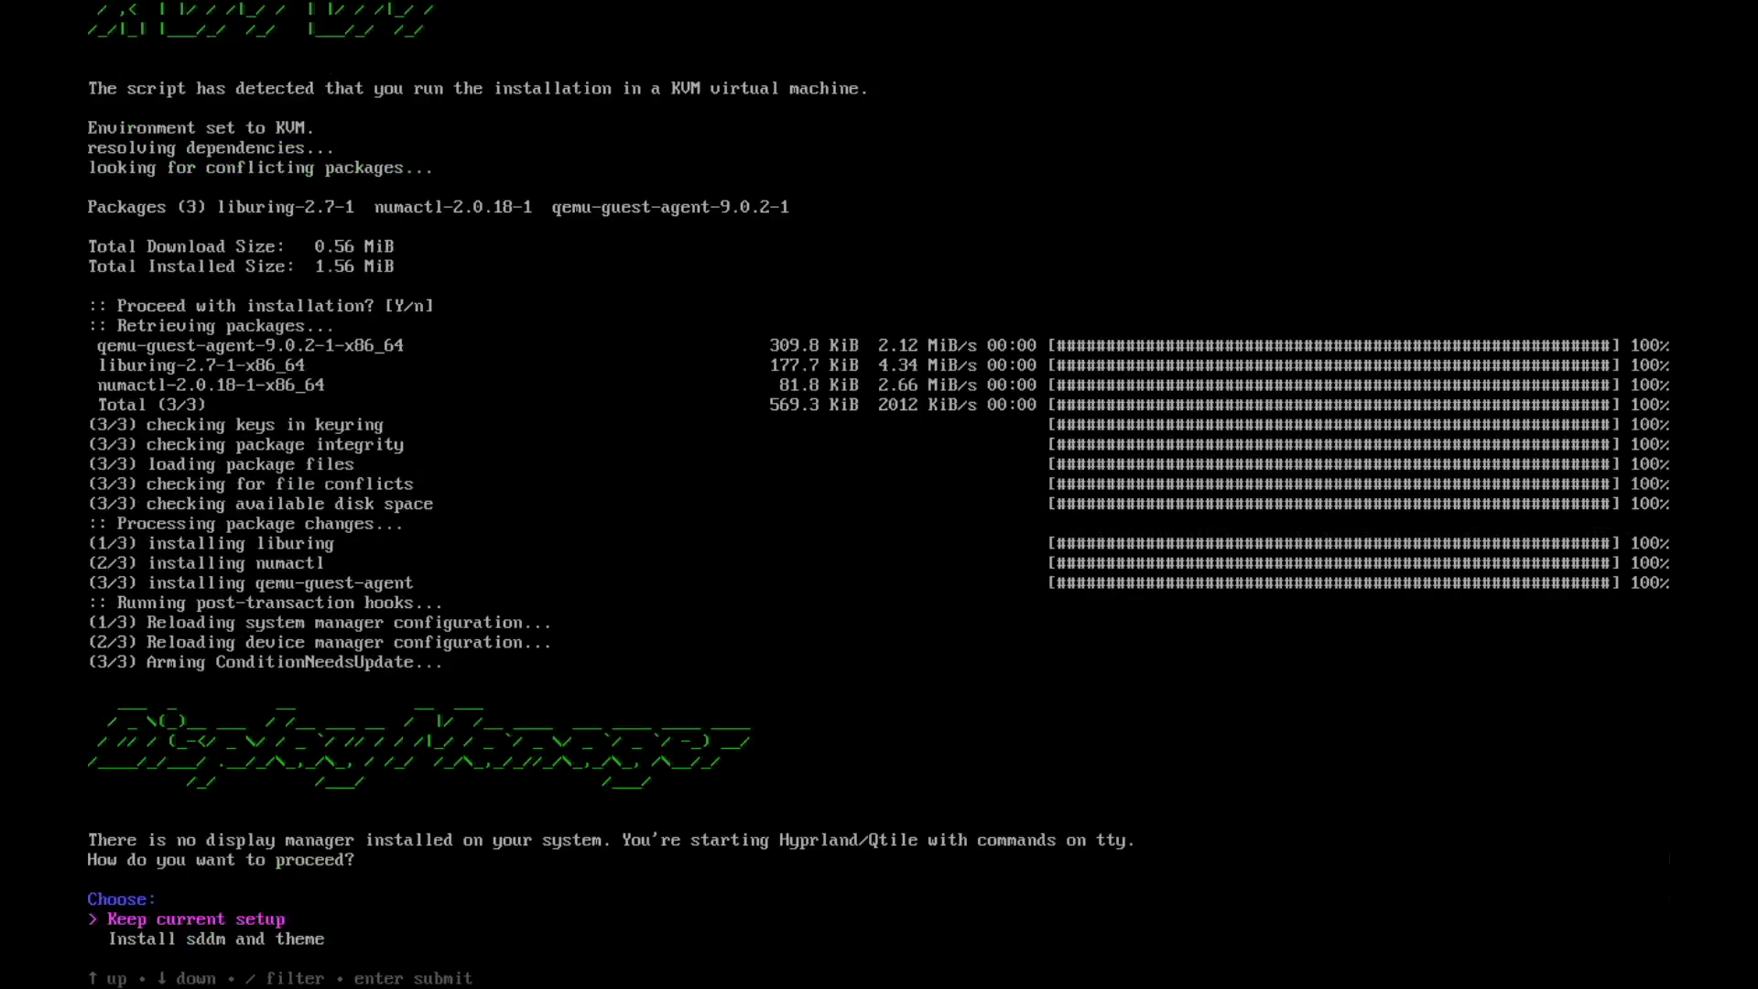
key(Down)
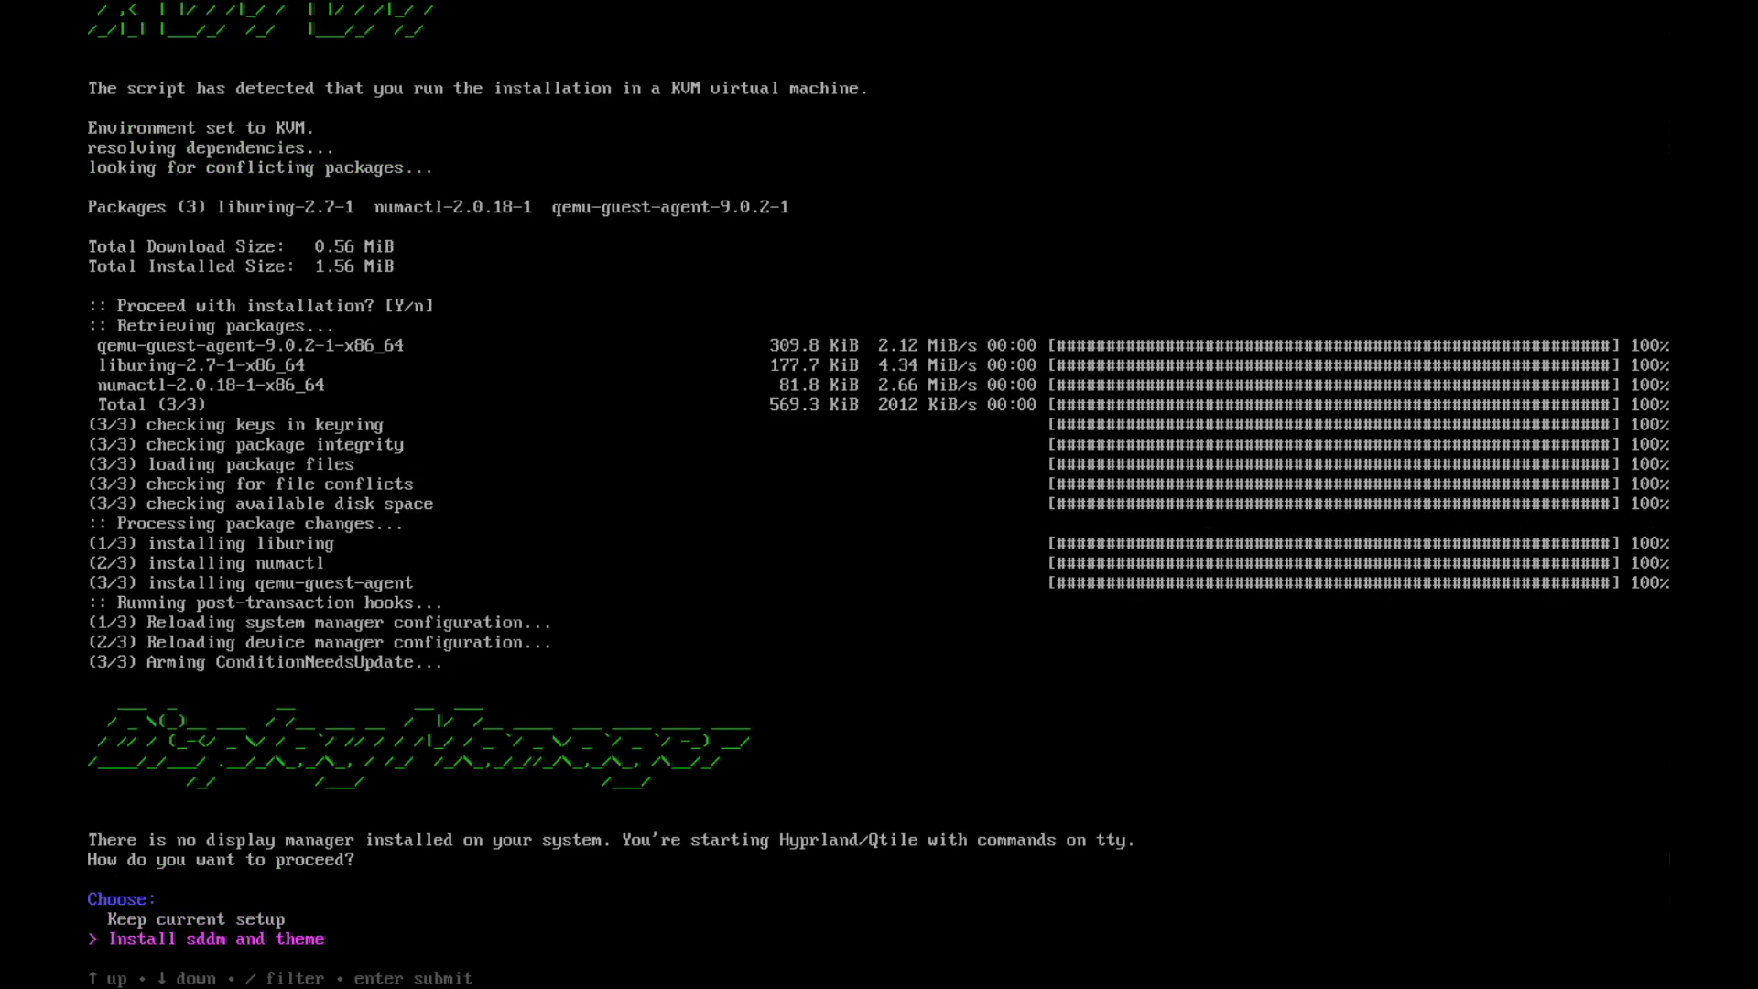
key(Return)
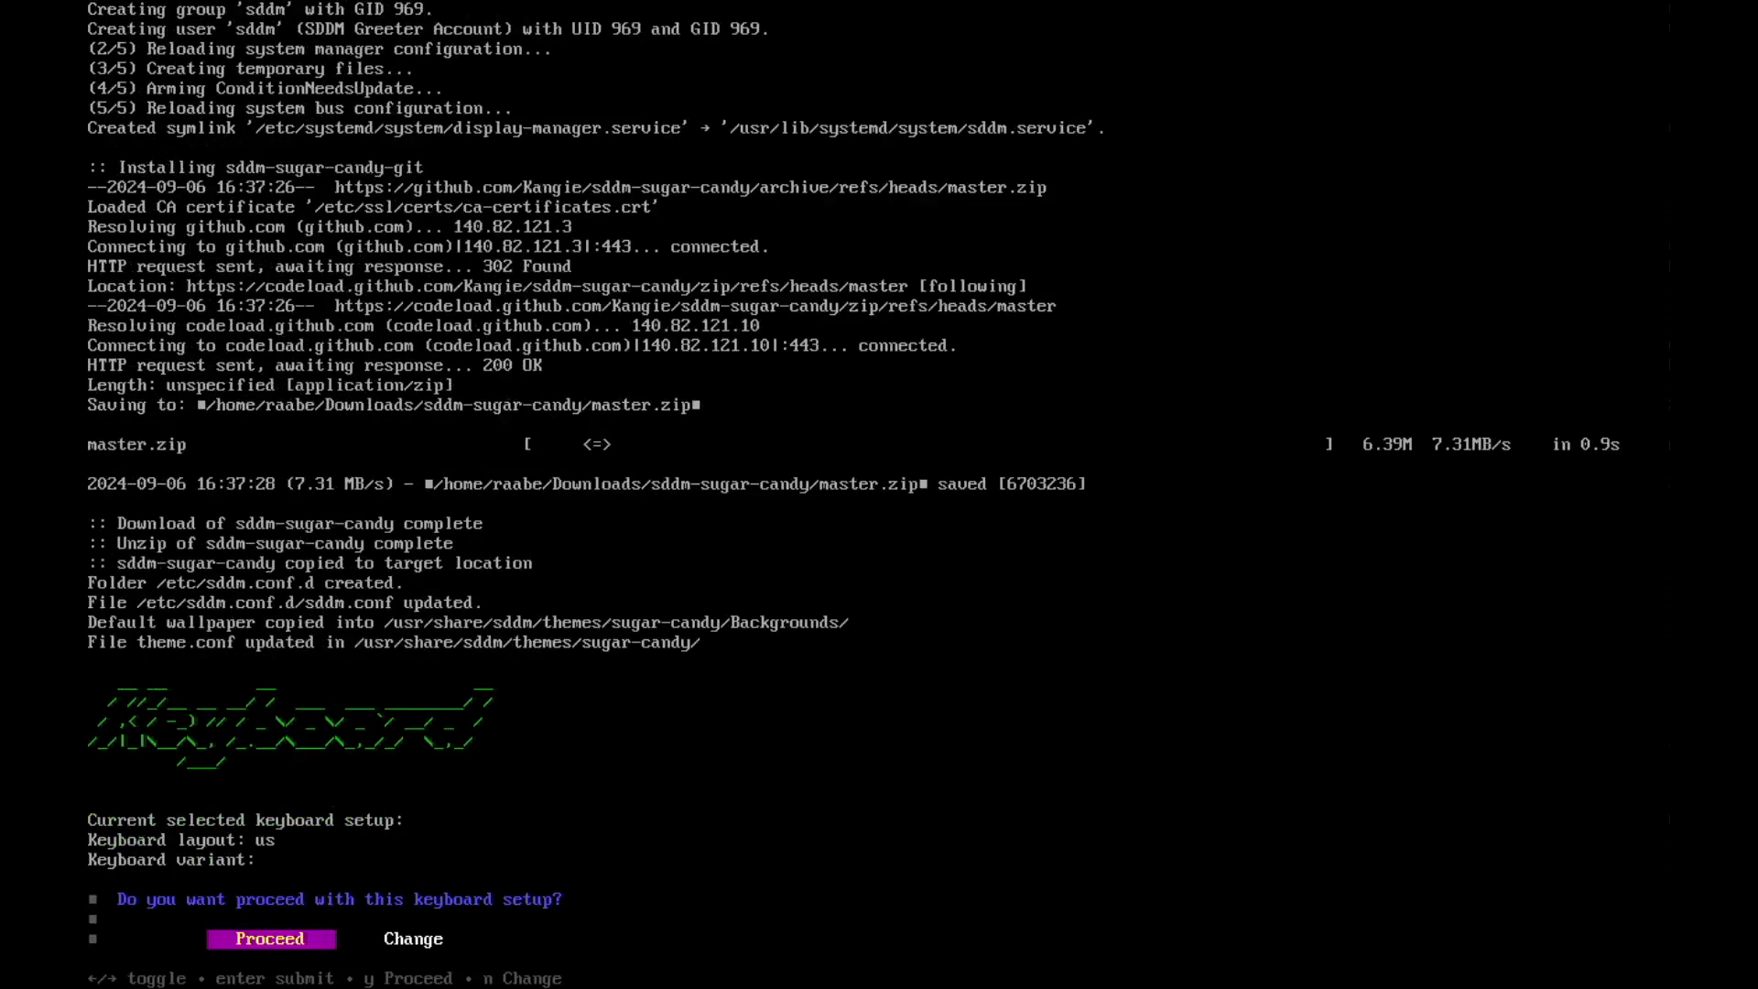
Step: Change the keyboard layout to de with no keyboard variant
key(Right)
key(Return)
text(de)
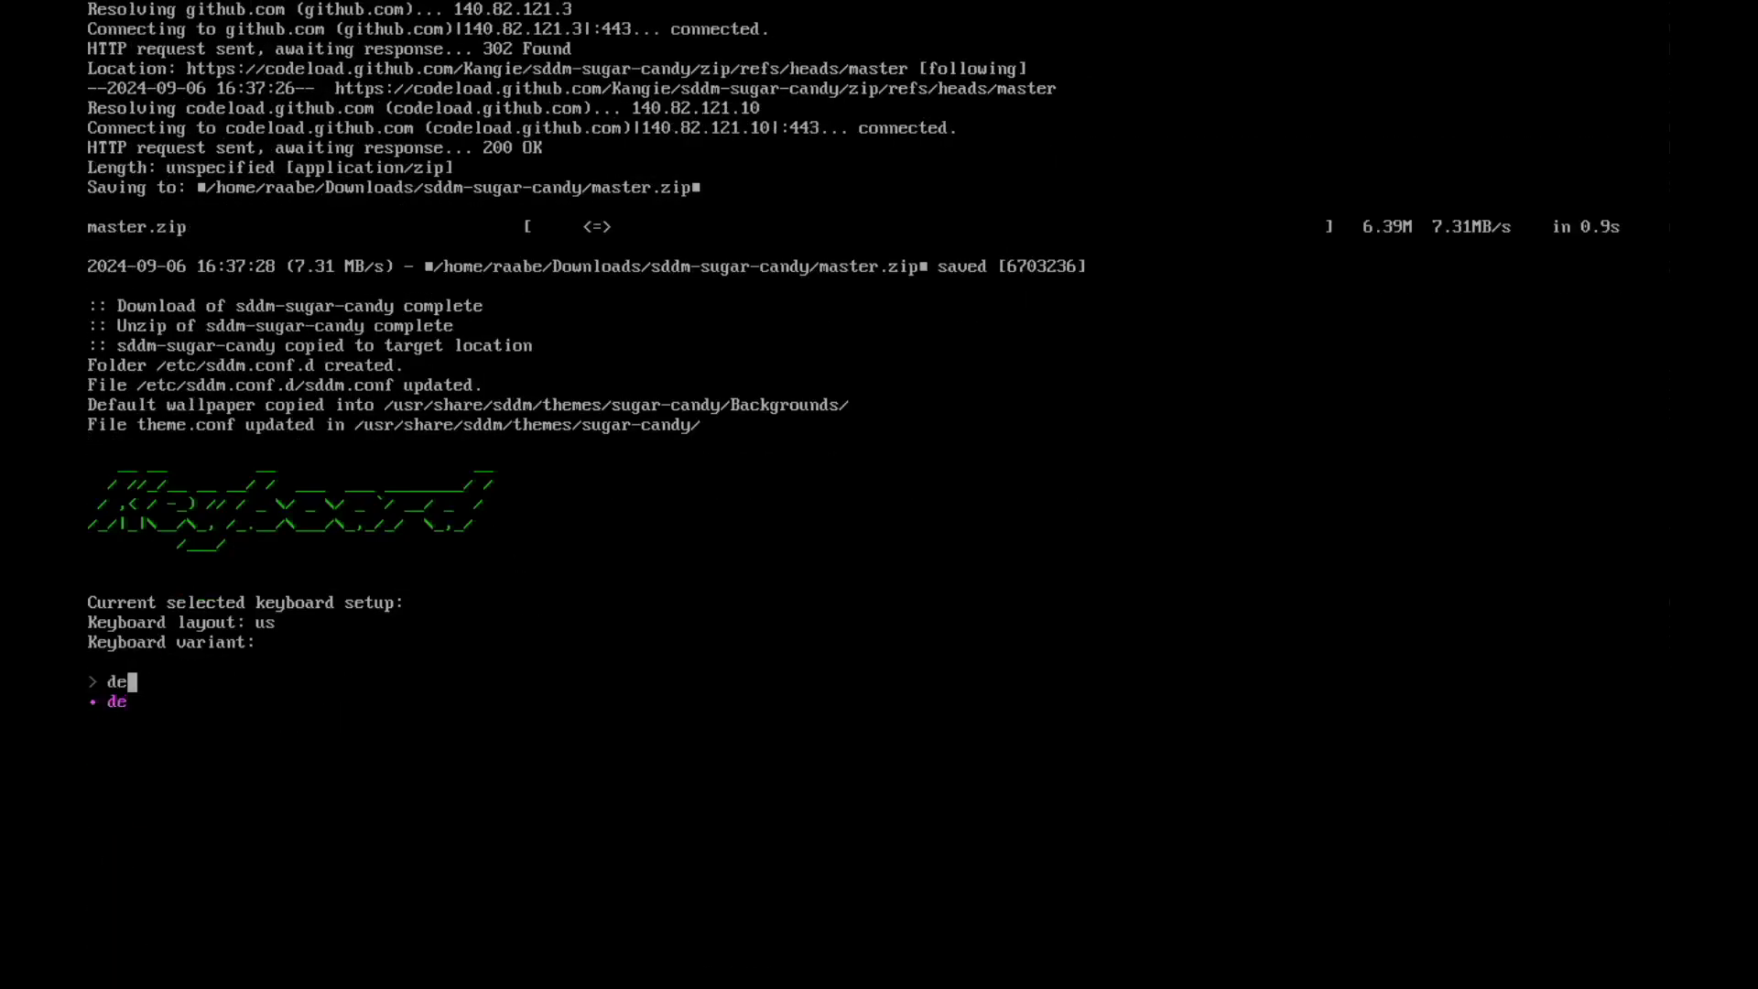
key(Return)
key(Right)
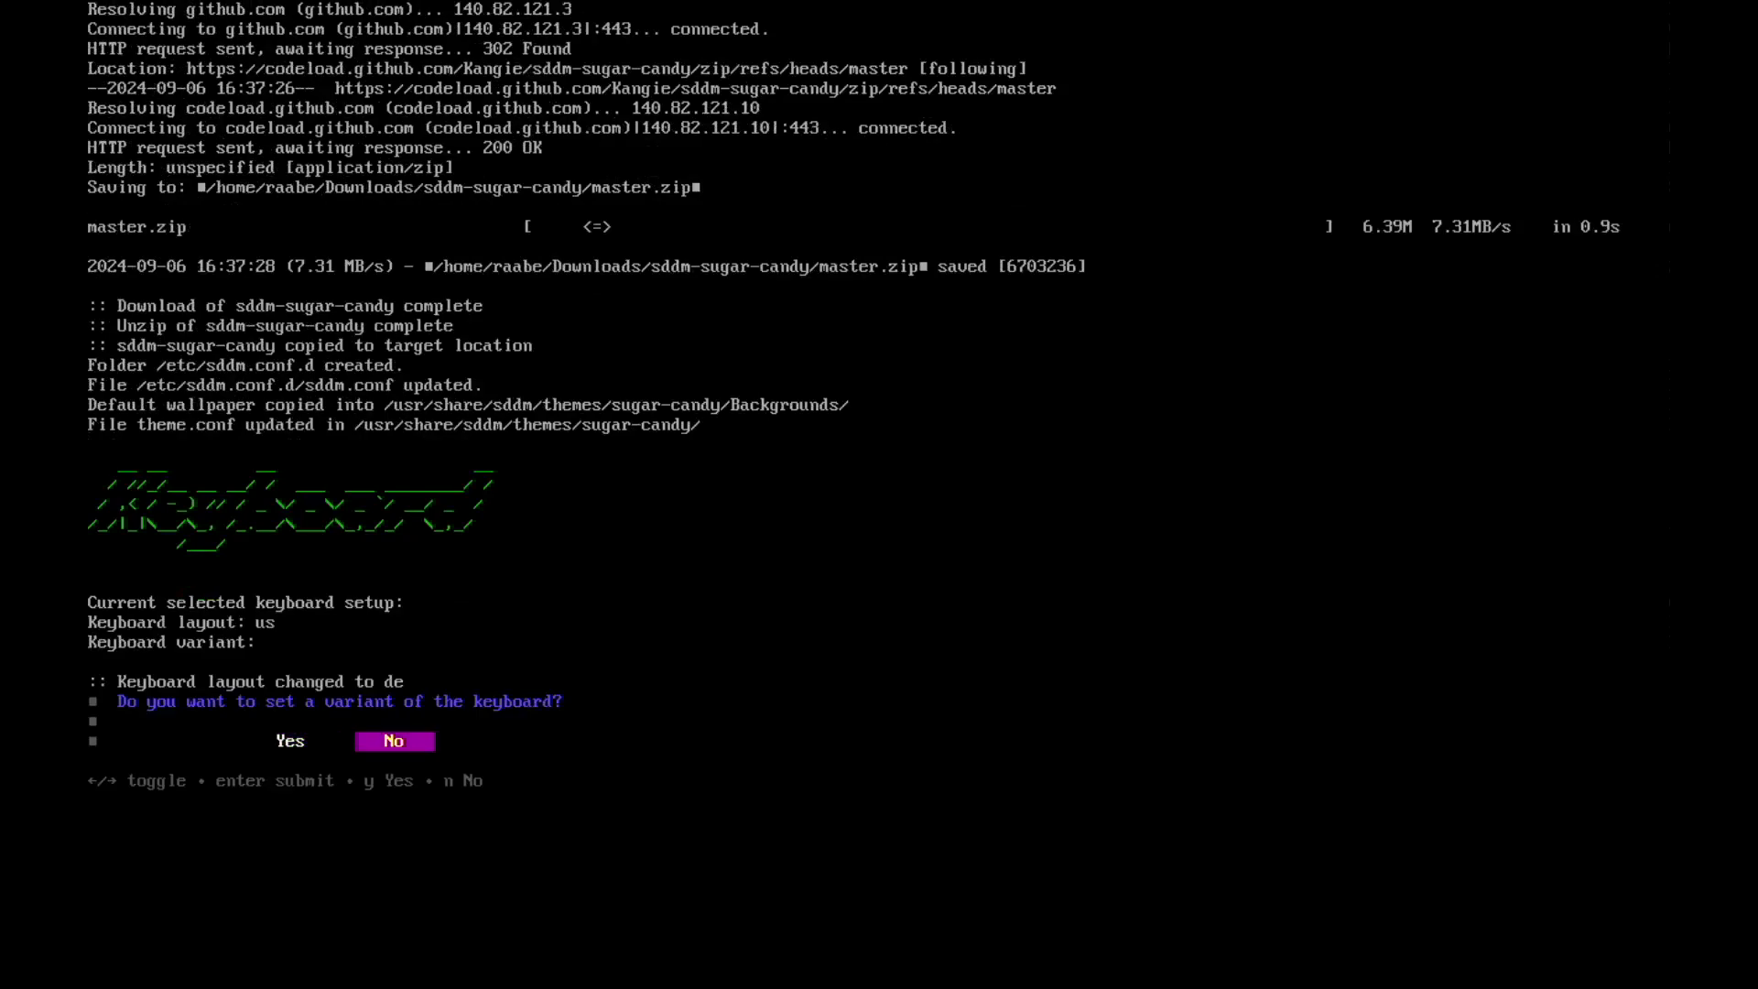
key(Return)
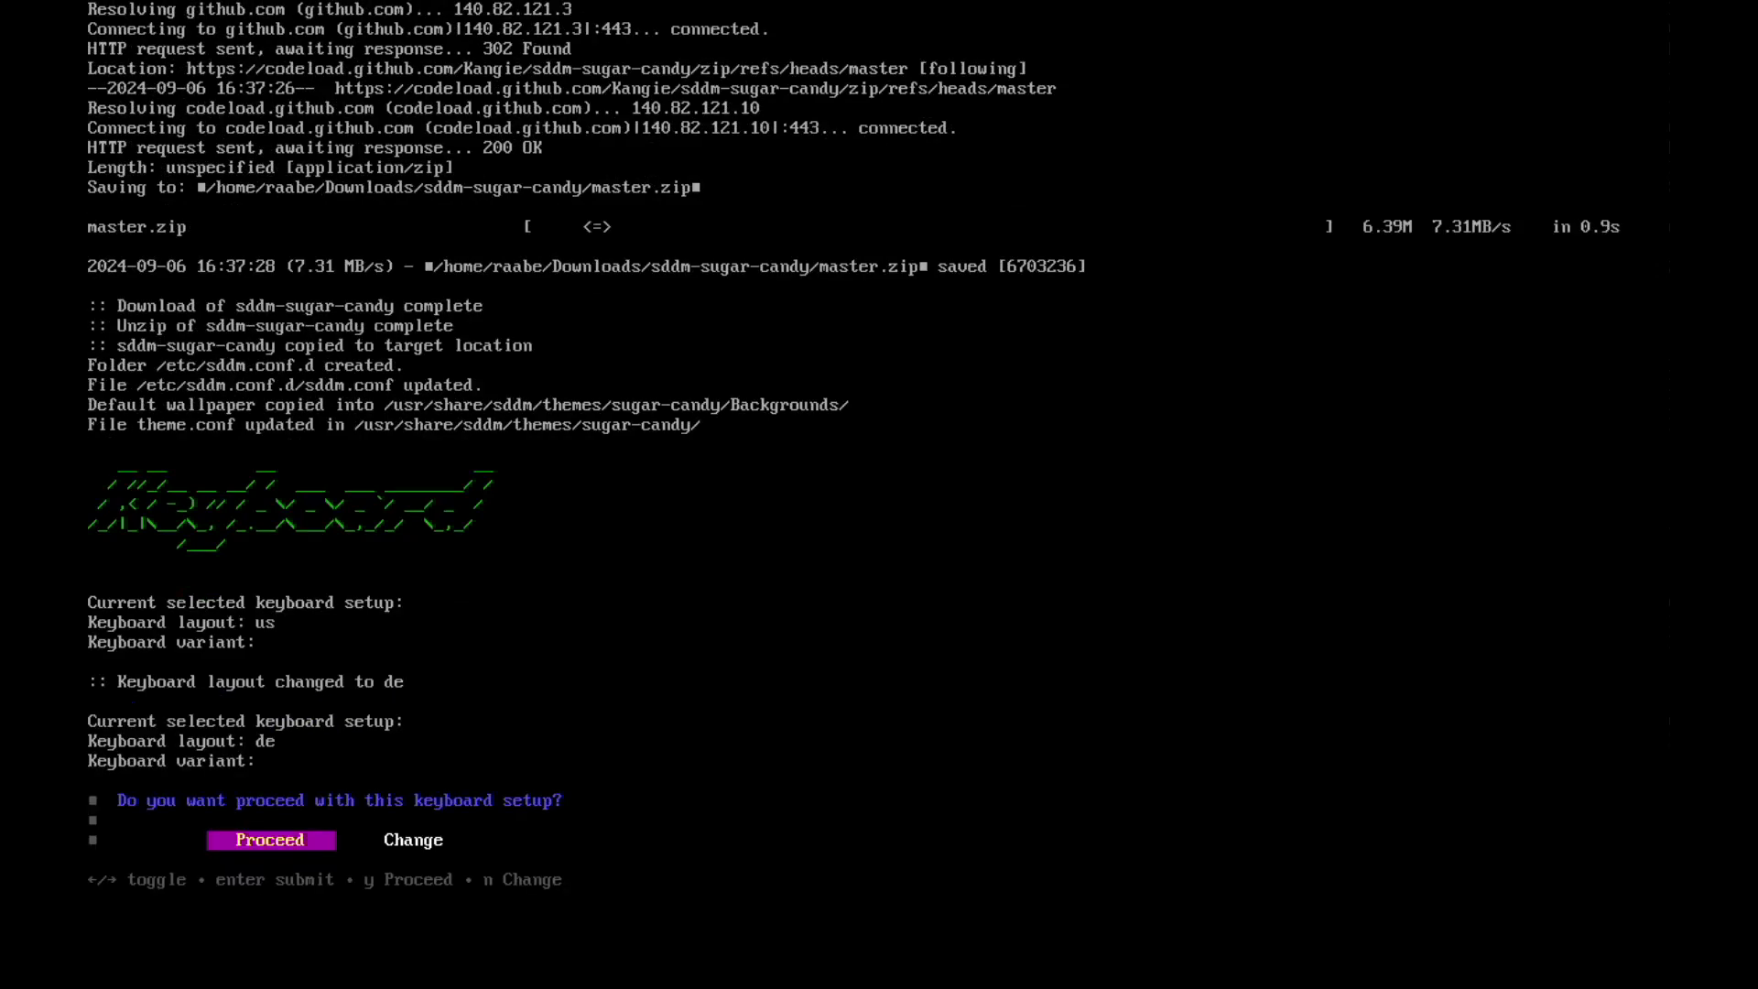
key(Return)
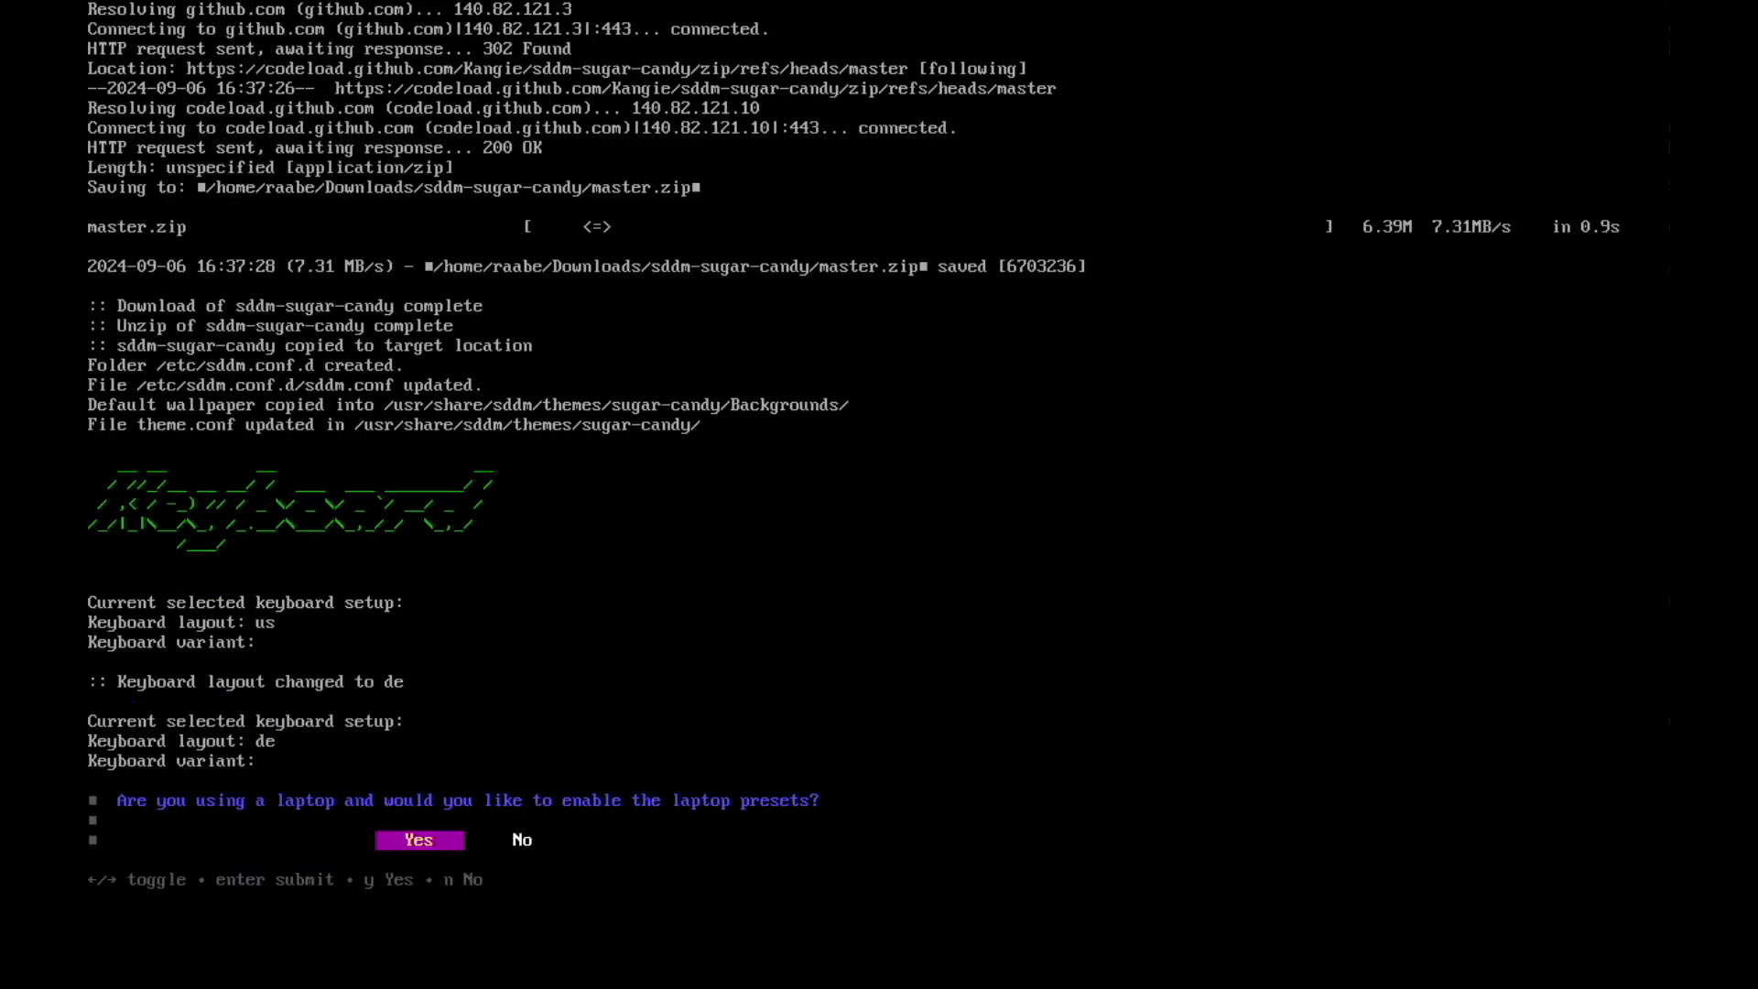
Step: Decline laptop presets, replace .bashrc, install the dotfiles, skip the wallpaper download and reboot
key(Right)
key(Return)
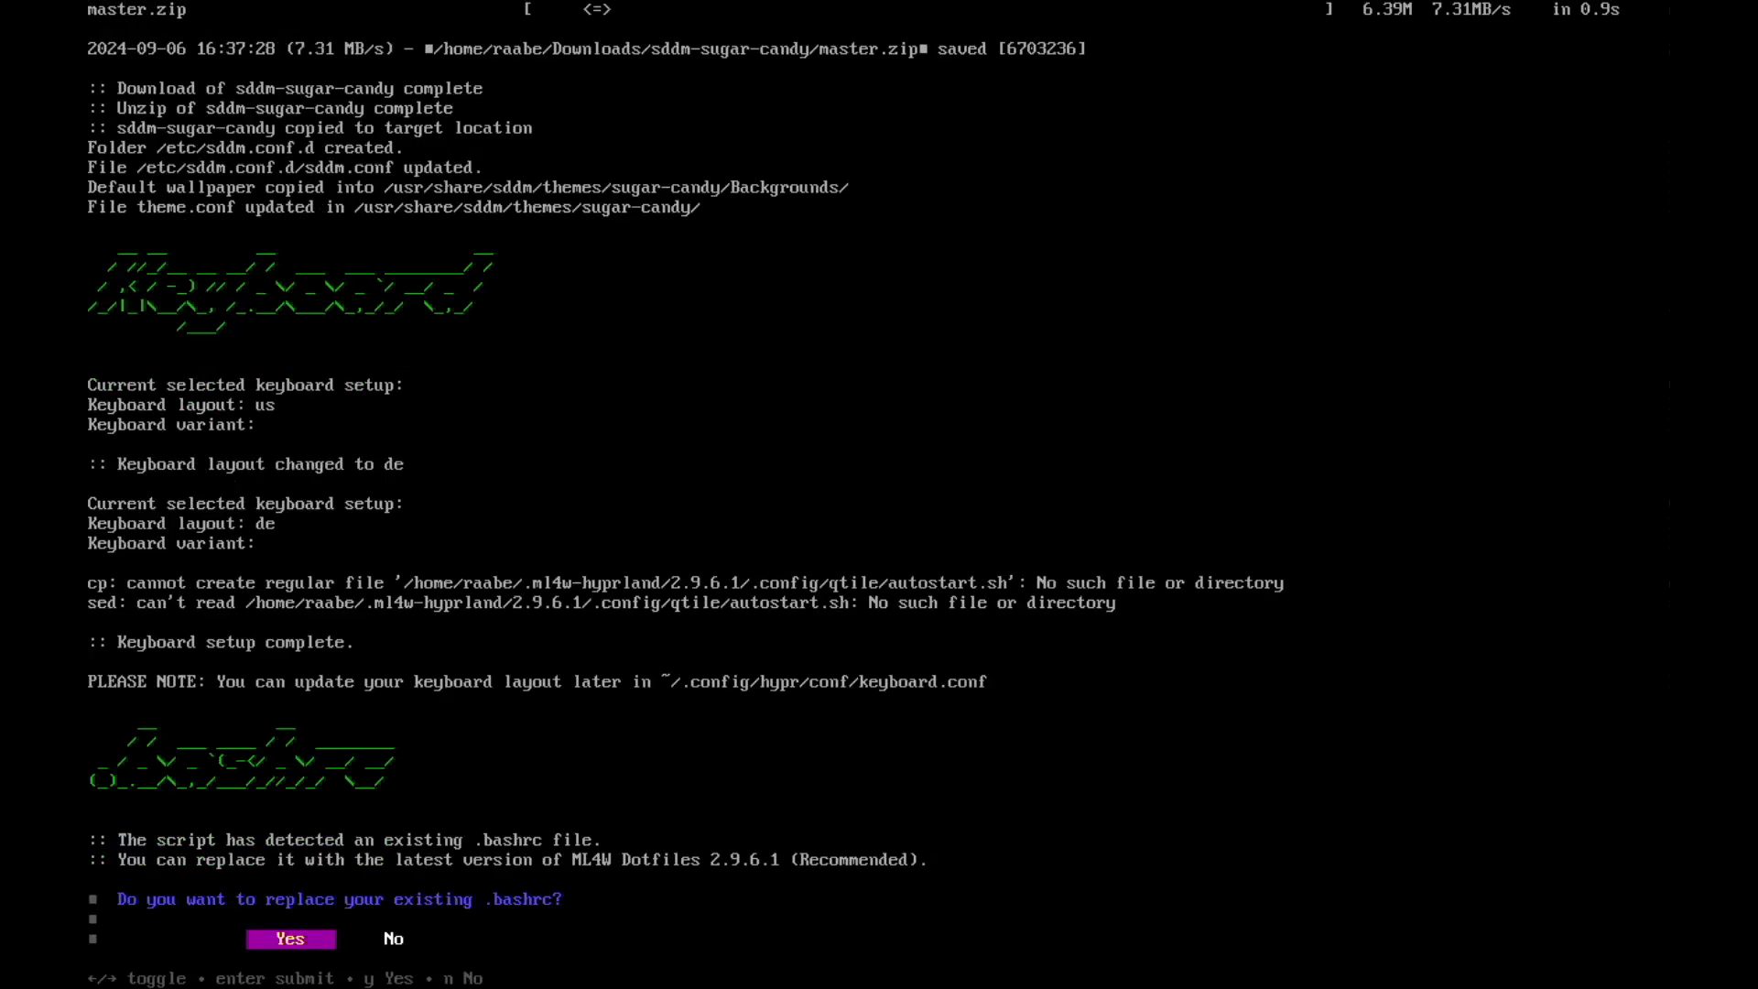
key(Return)
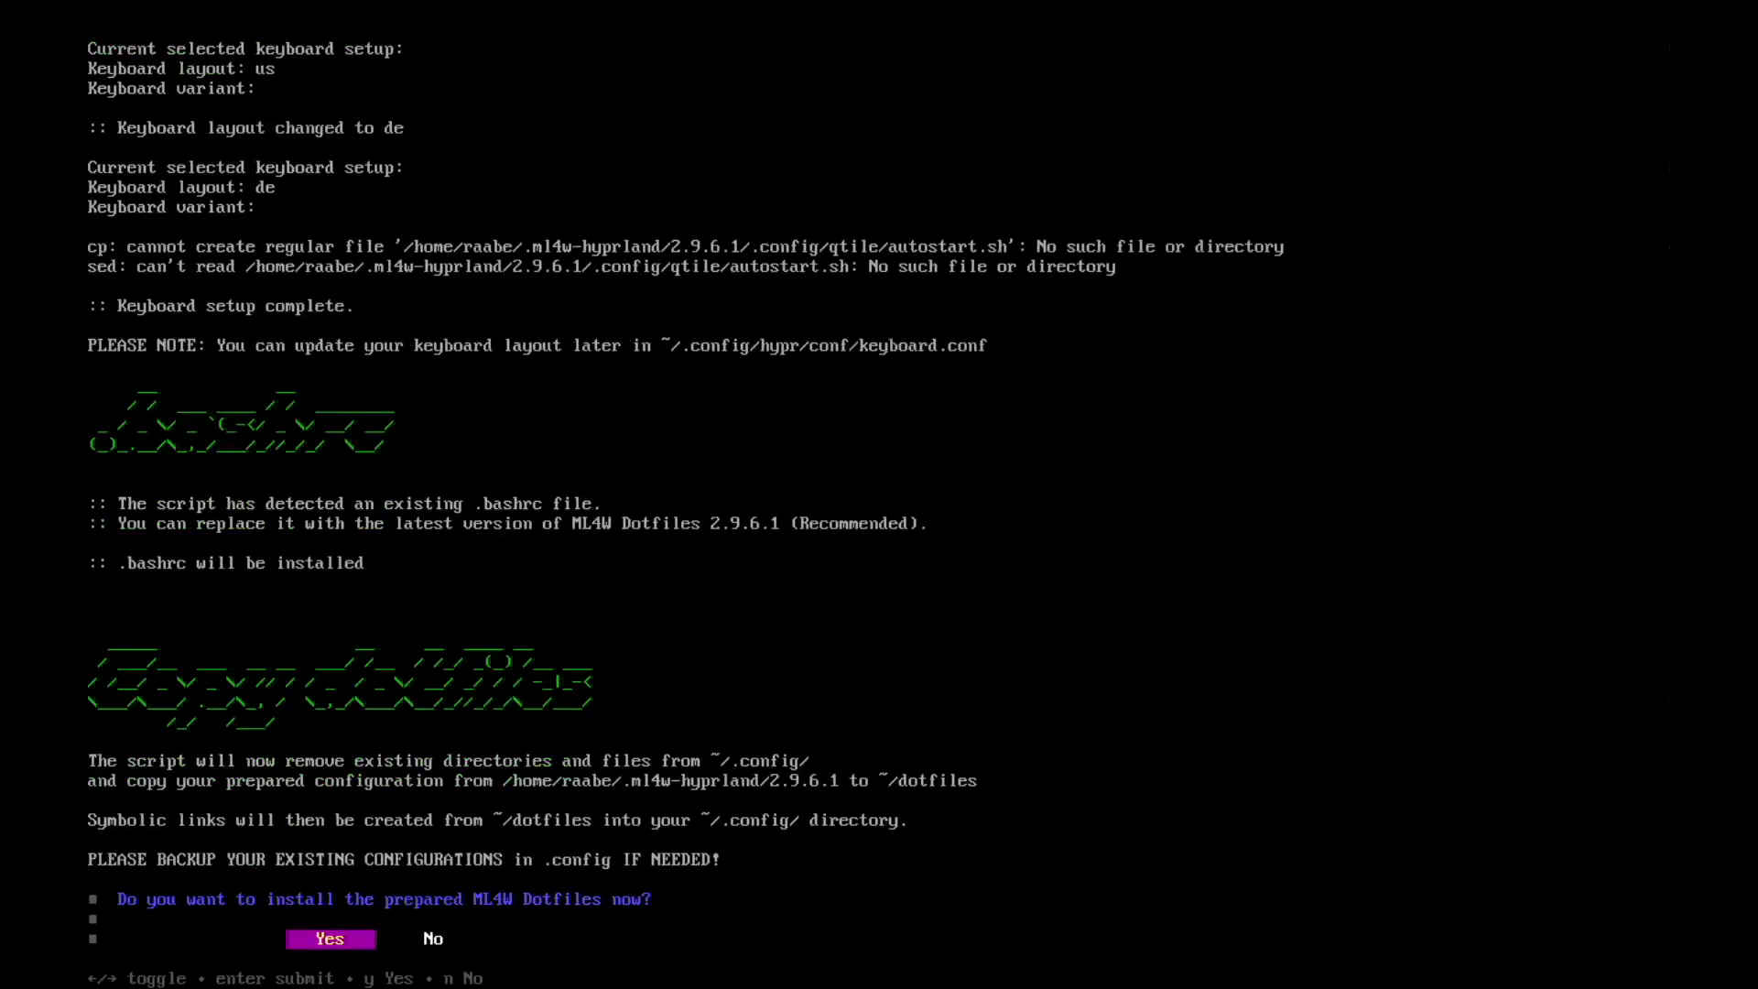
key(Return)
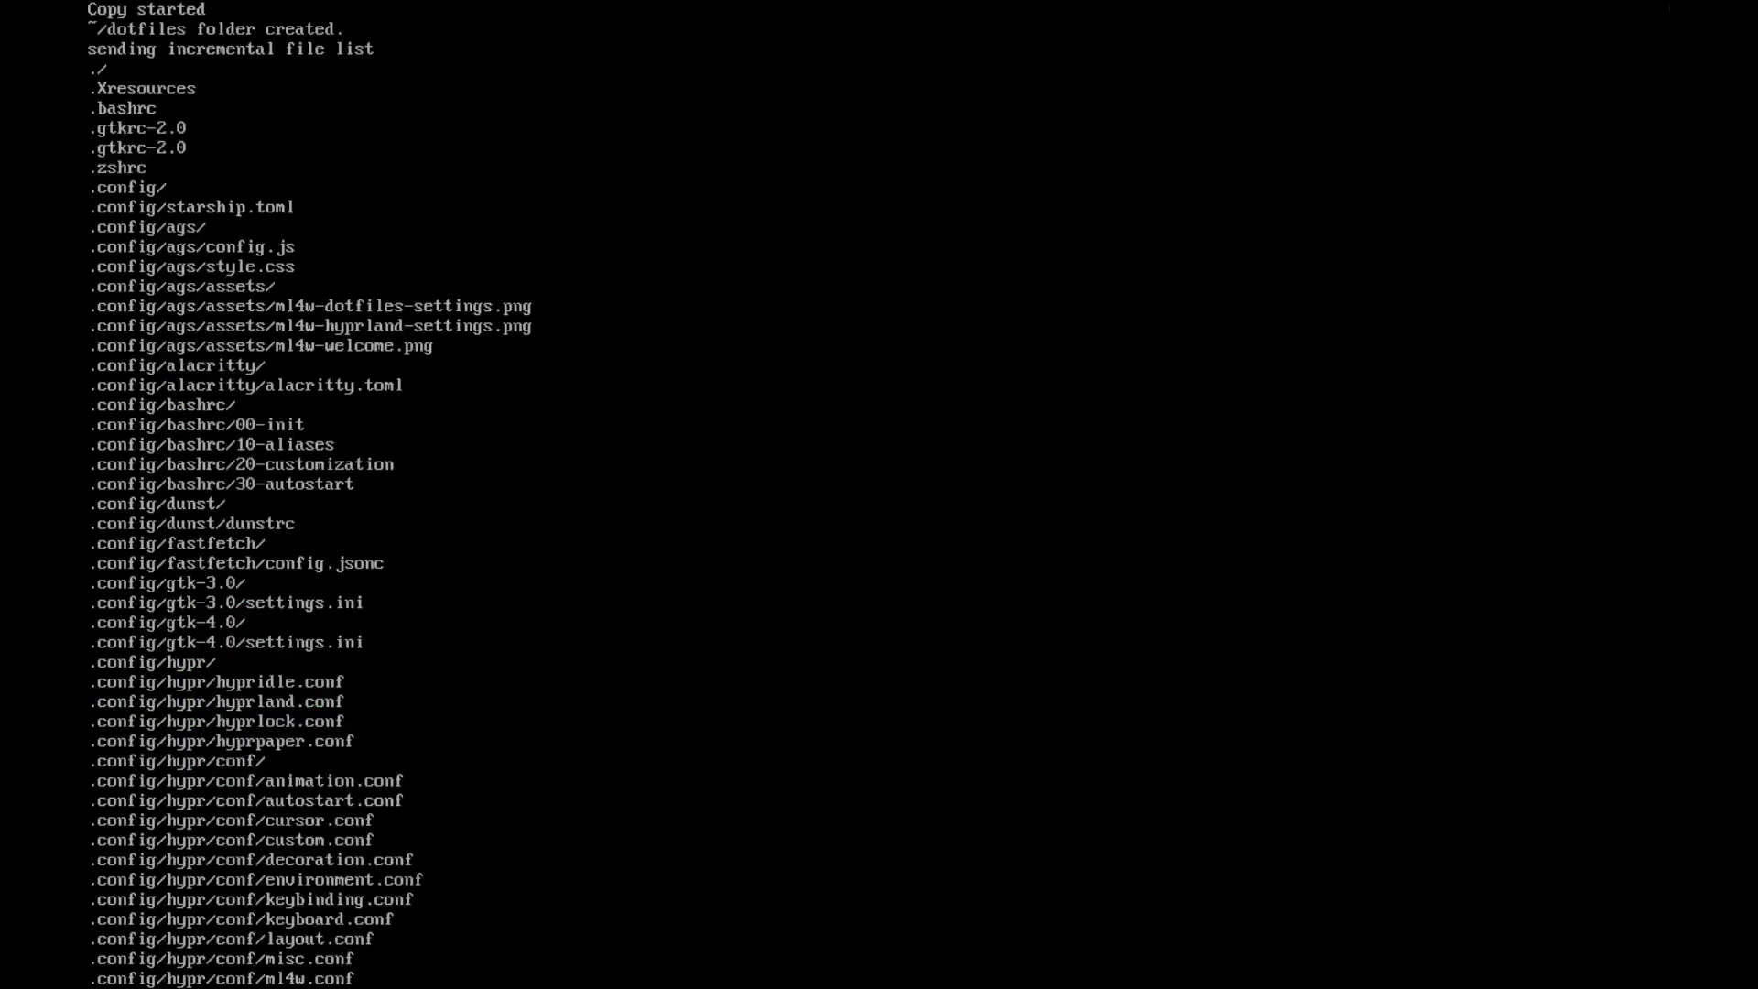
key(Right)
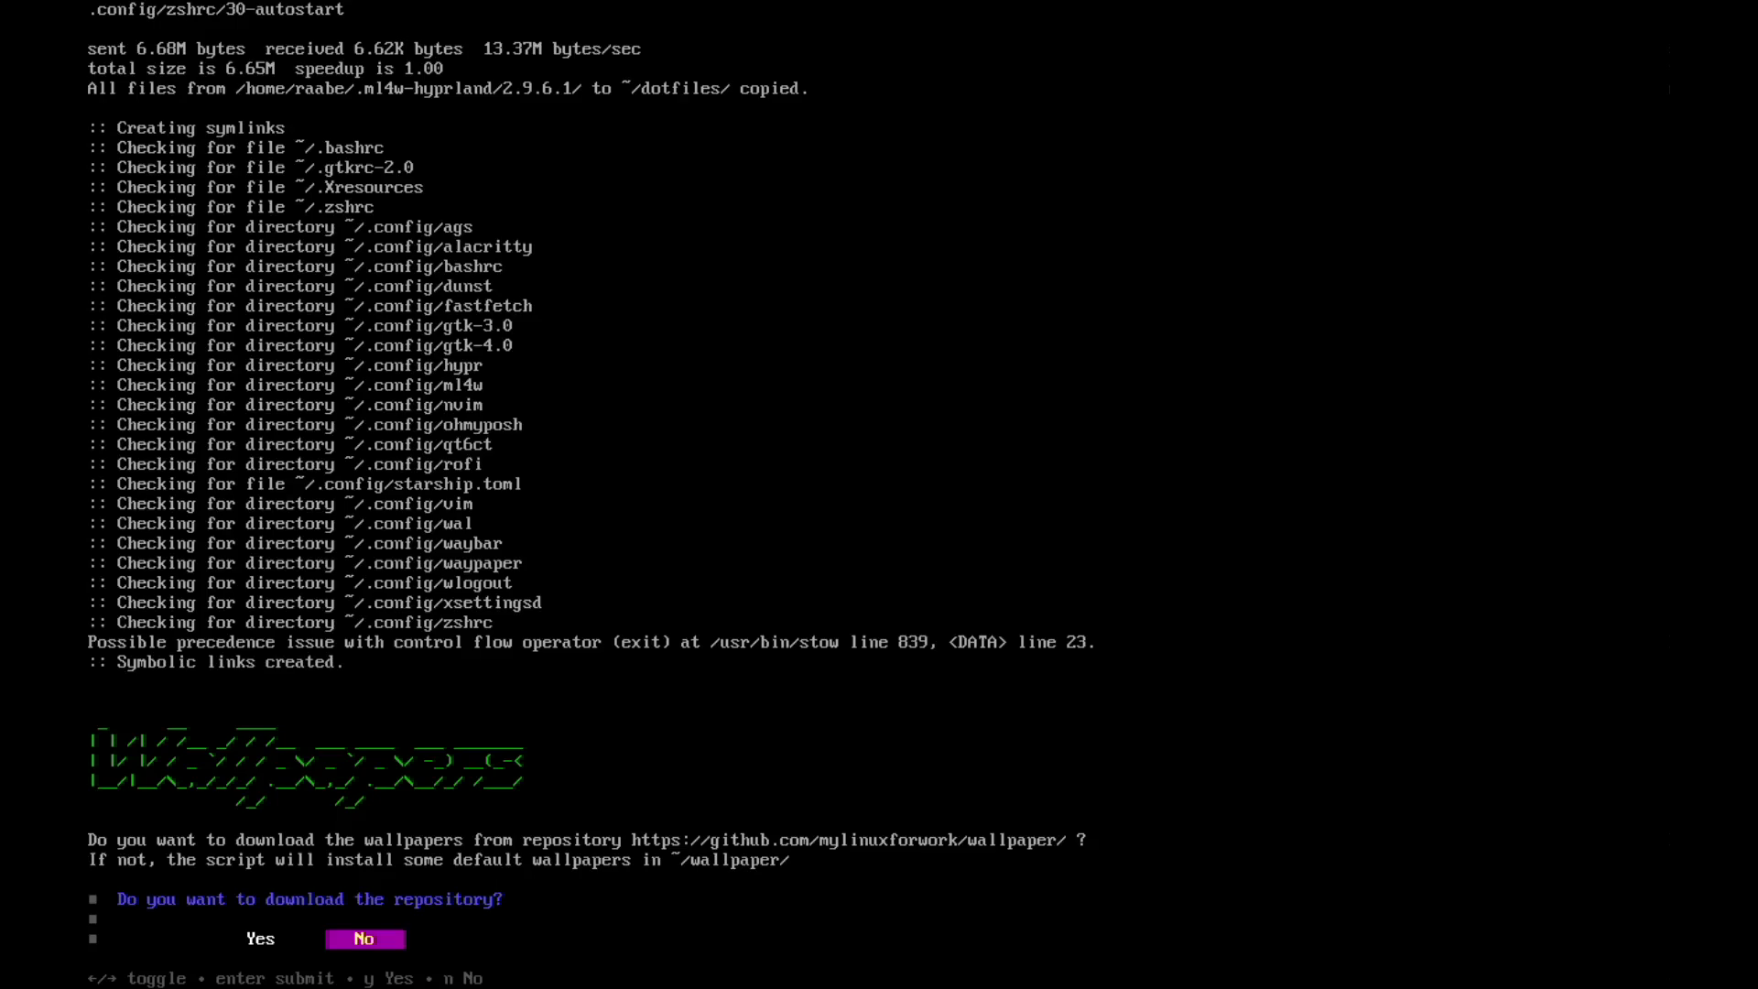
key(Return)
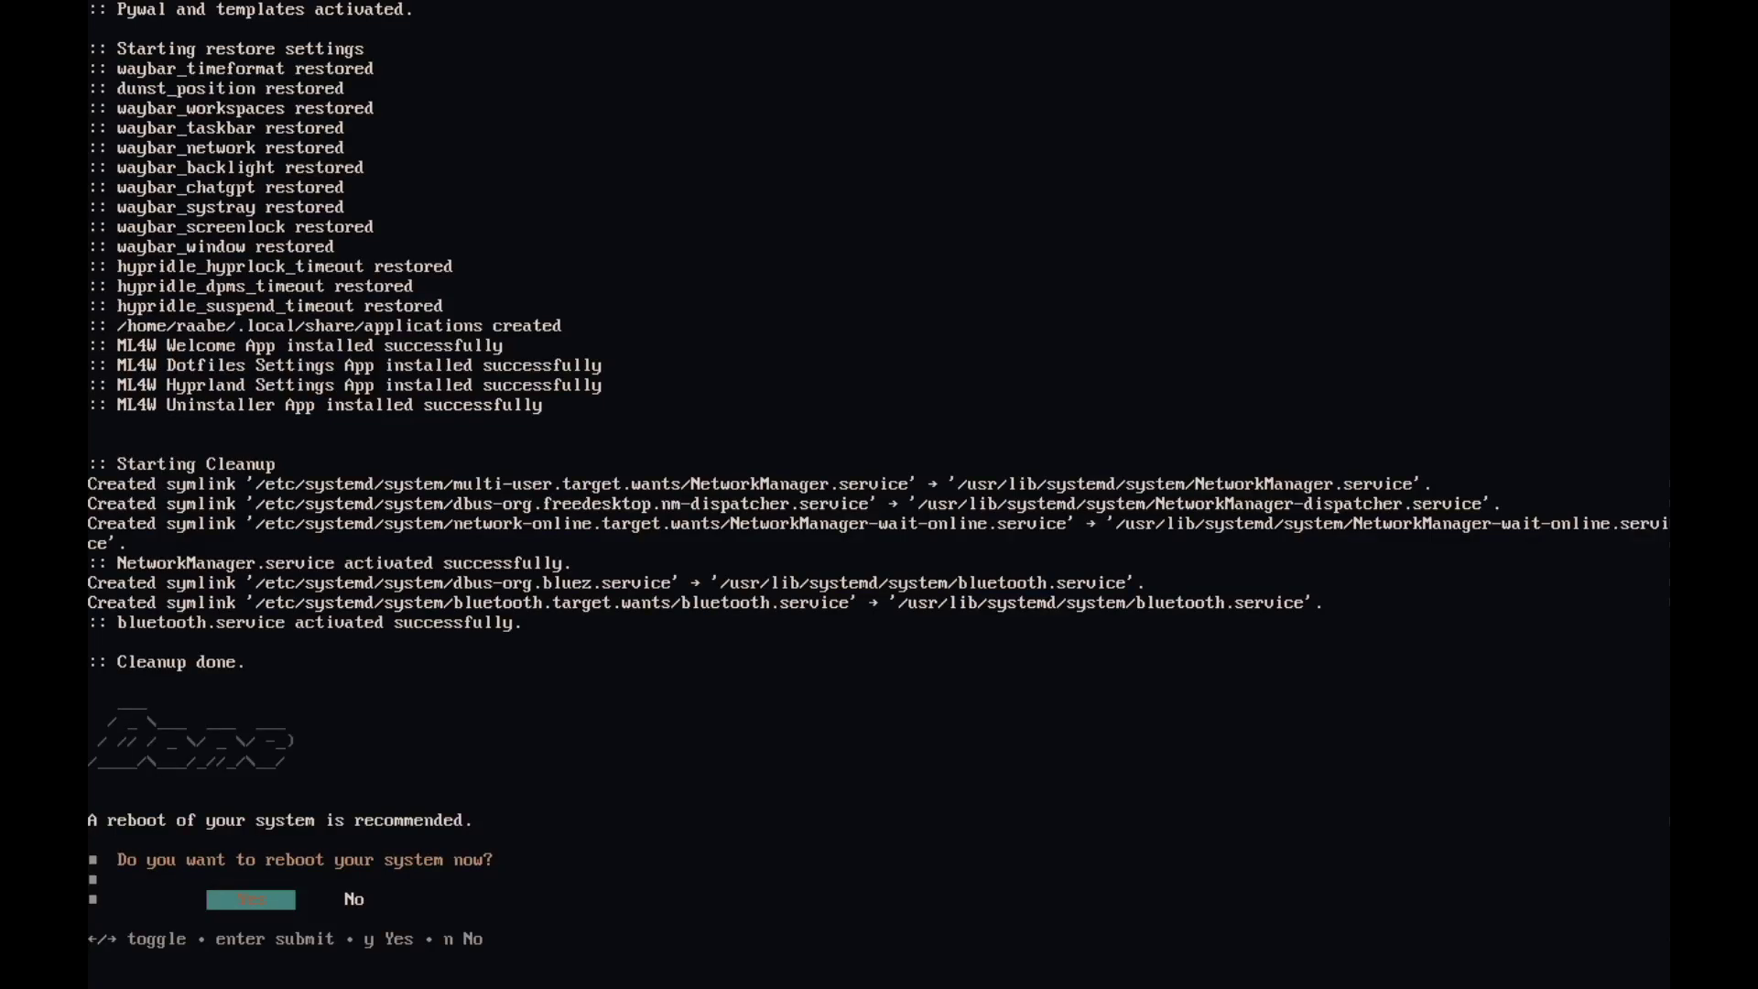
key(Return)
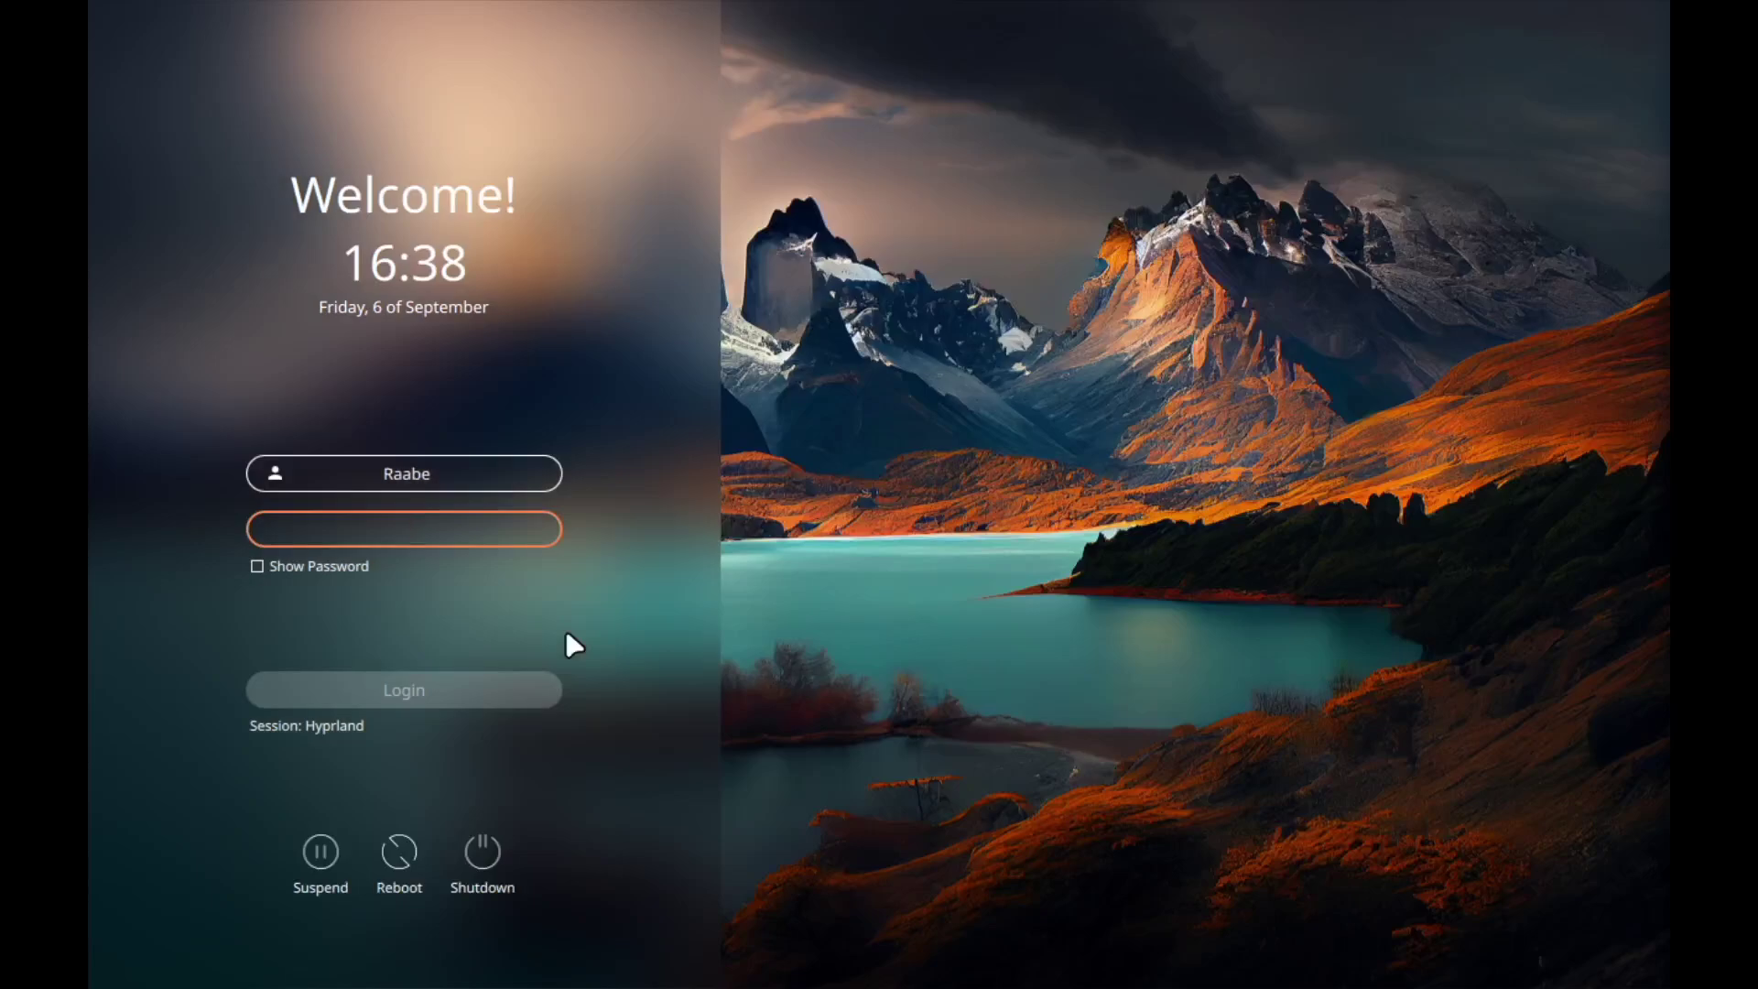
Step: Enter the account password on the SDDM login screen to start the Hyprland session
text(******)
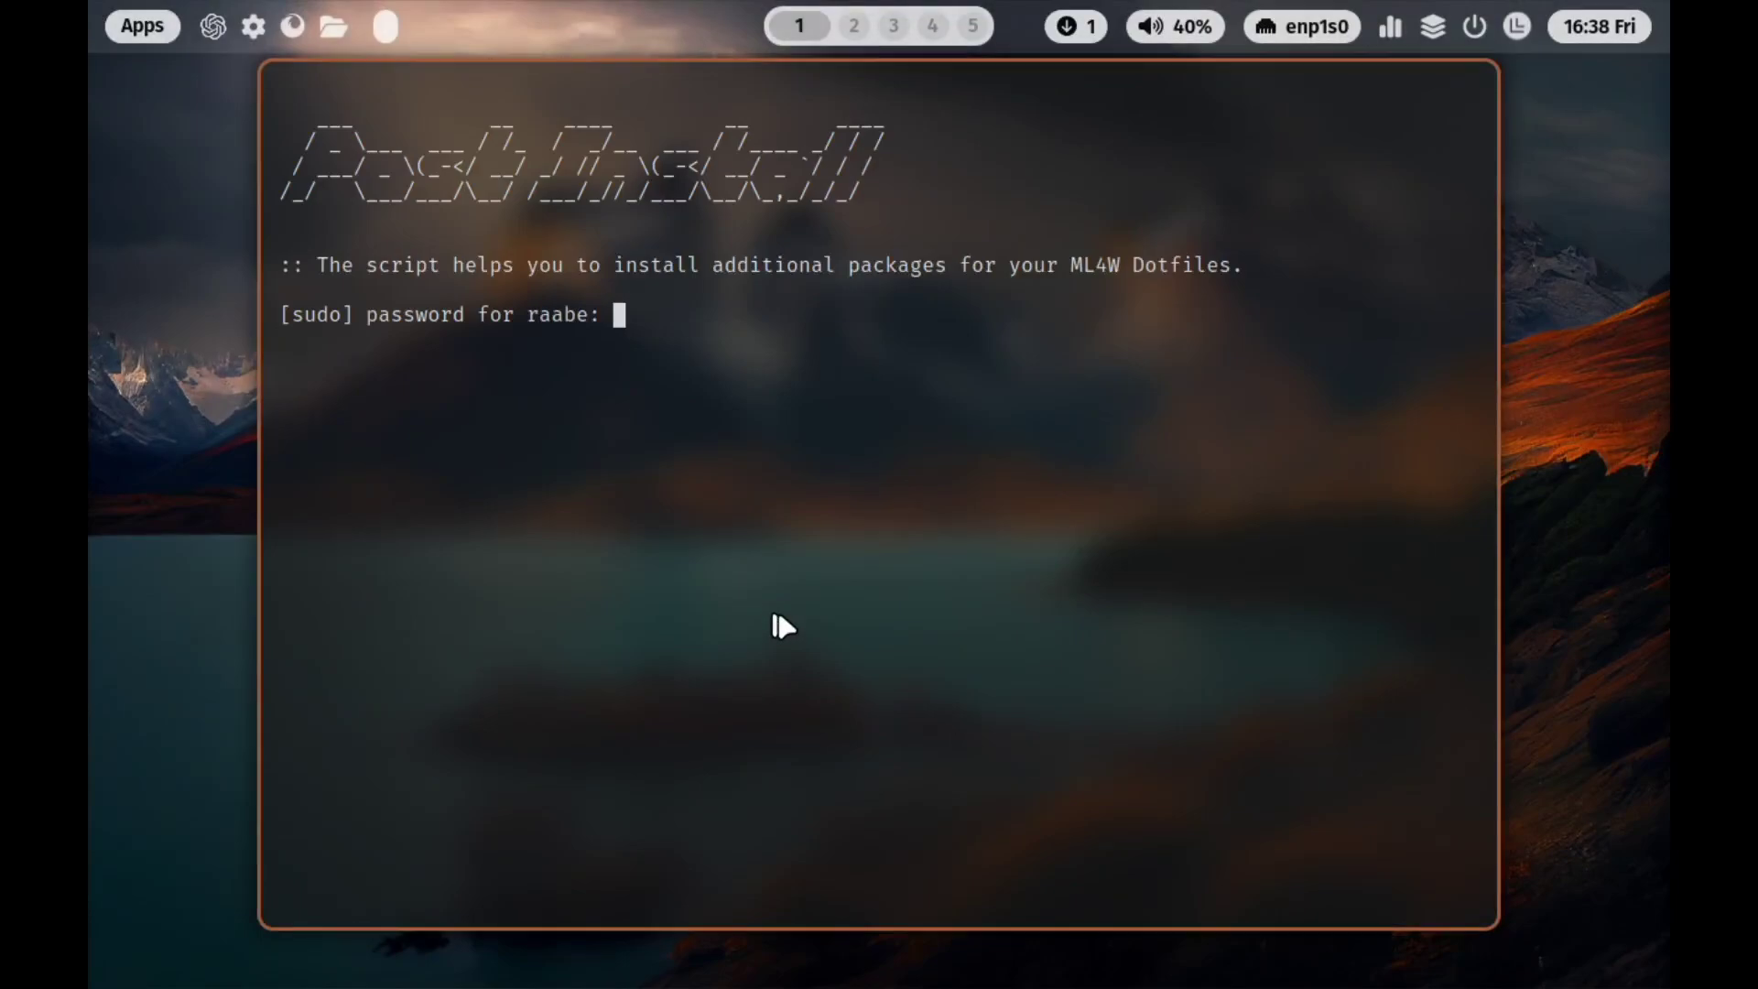
Step: Submit the sudo password, install xdg-desktop-portal-gtk, and switch the shell to zsh with the account password
key(Return)
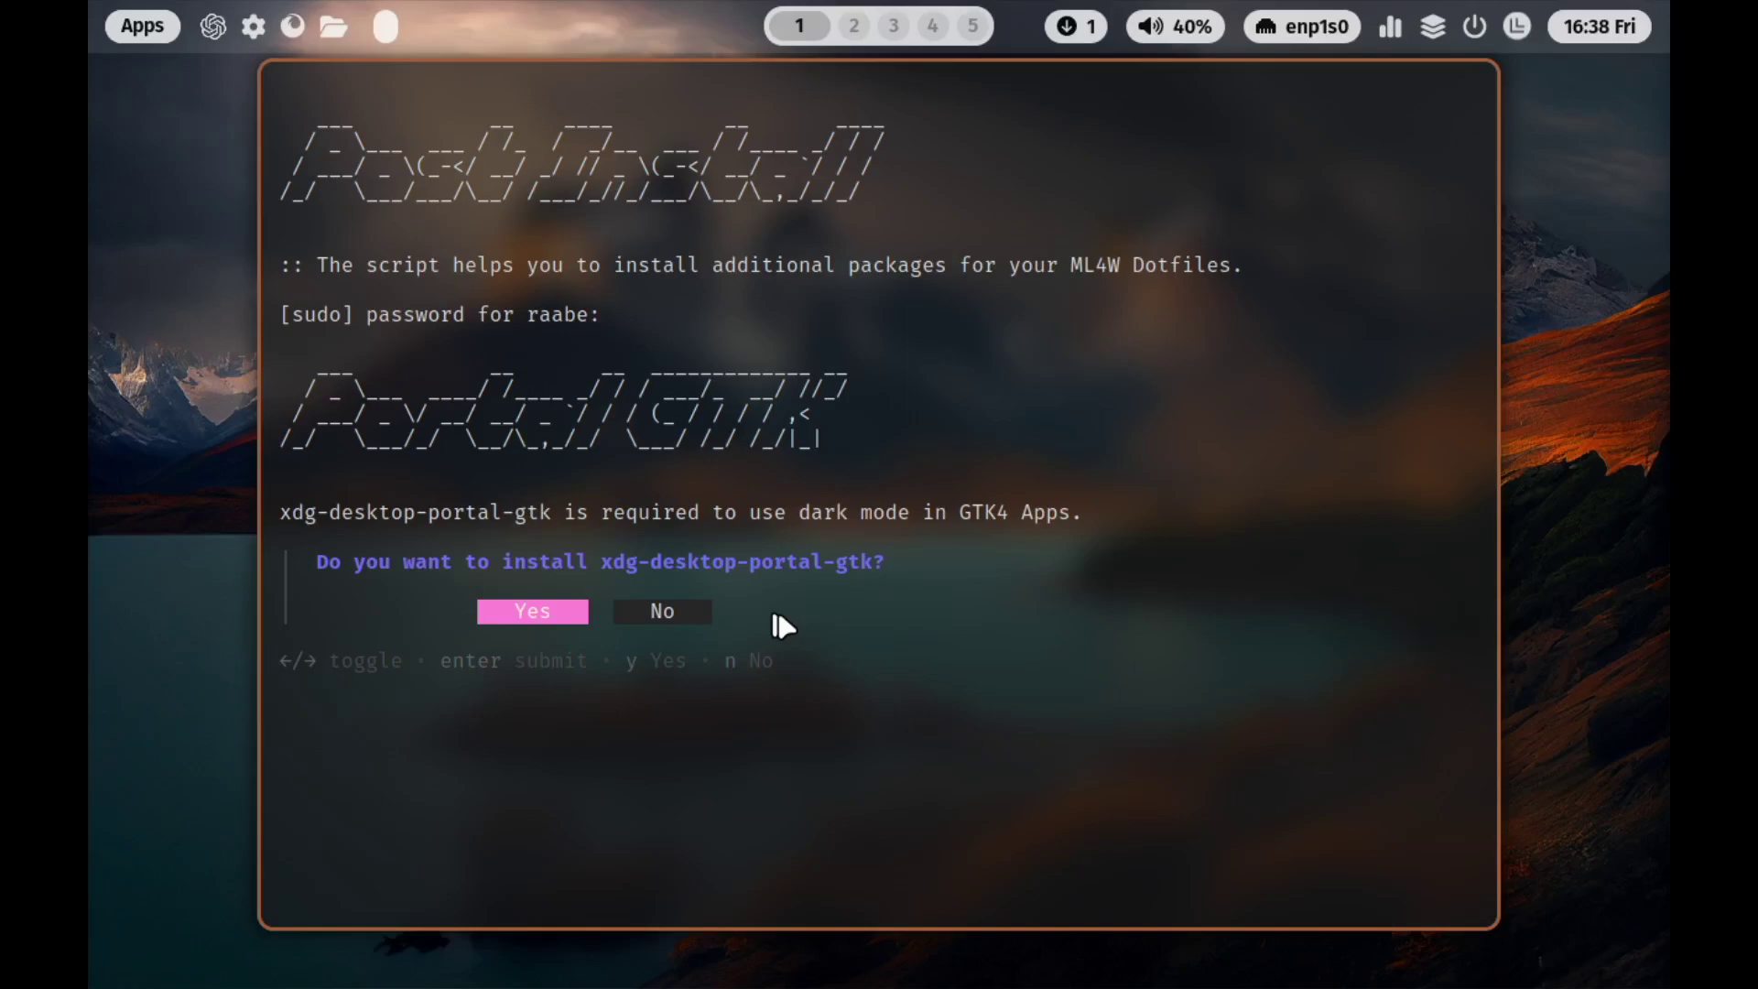
key(Return)
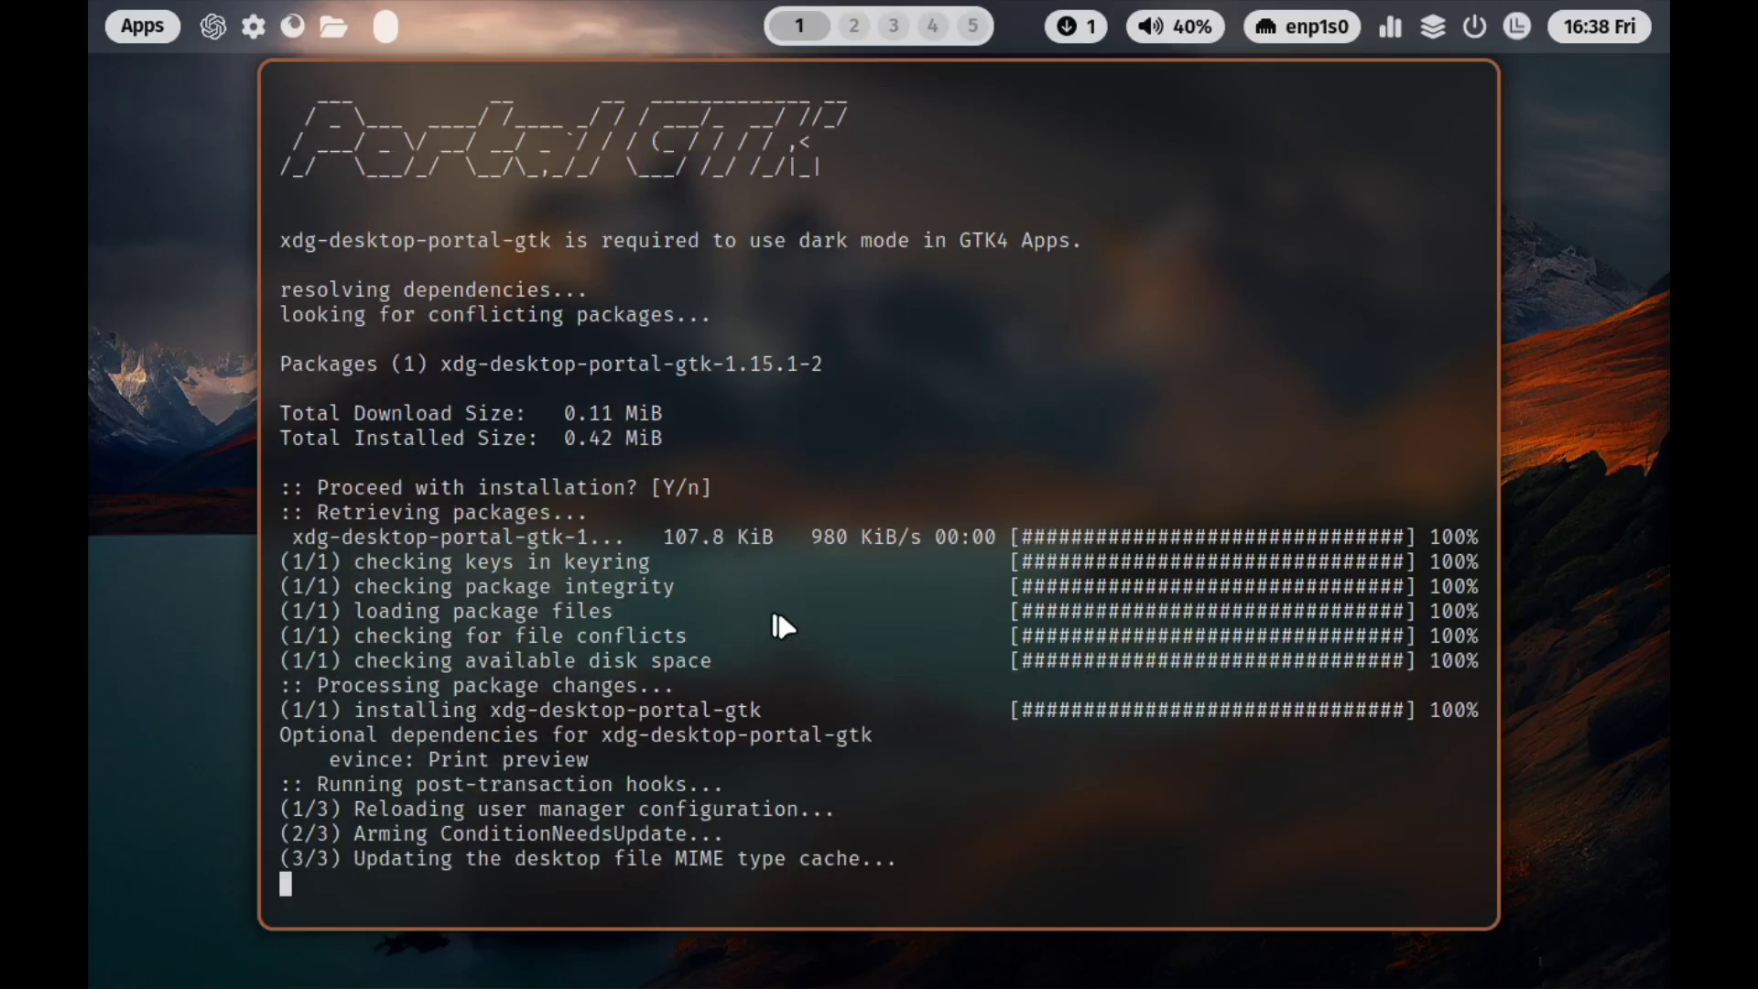
key(Down)
key(Return)
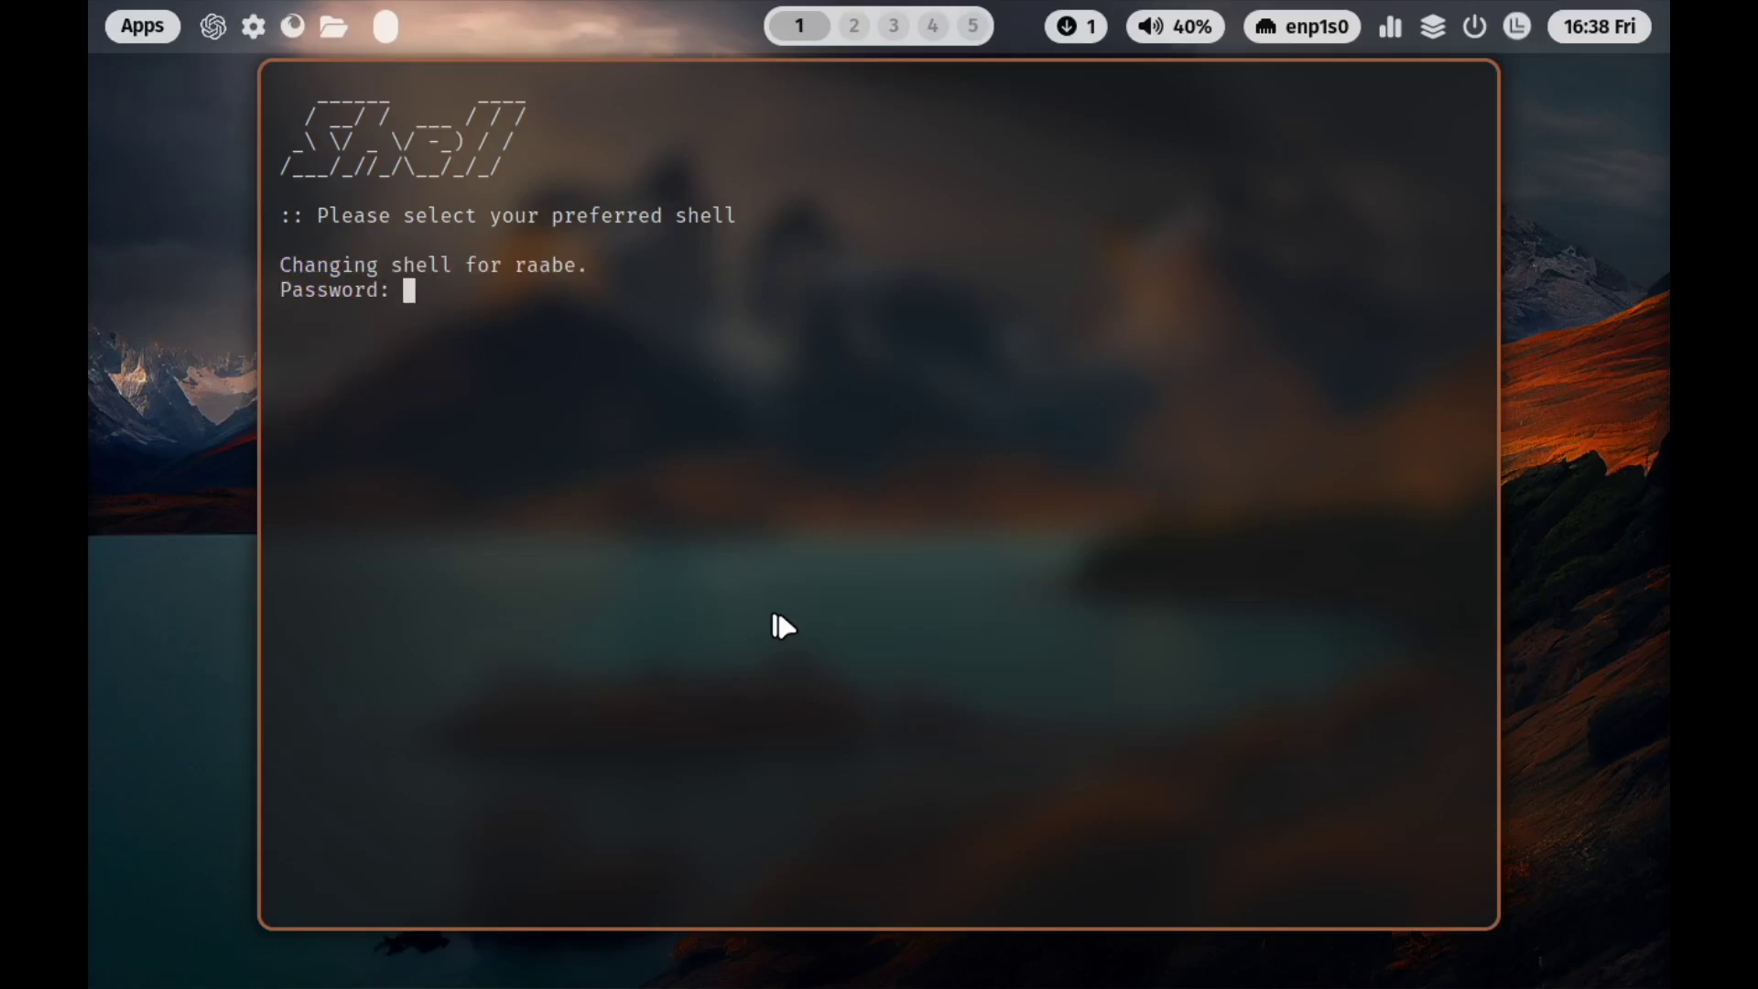
key(Return)
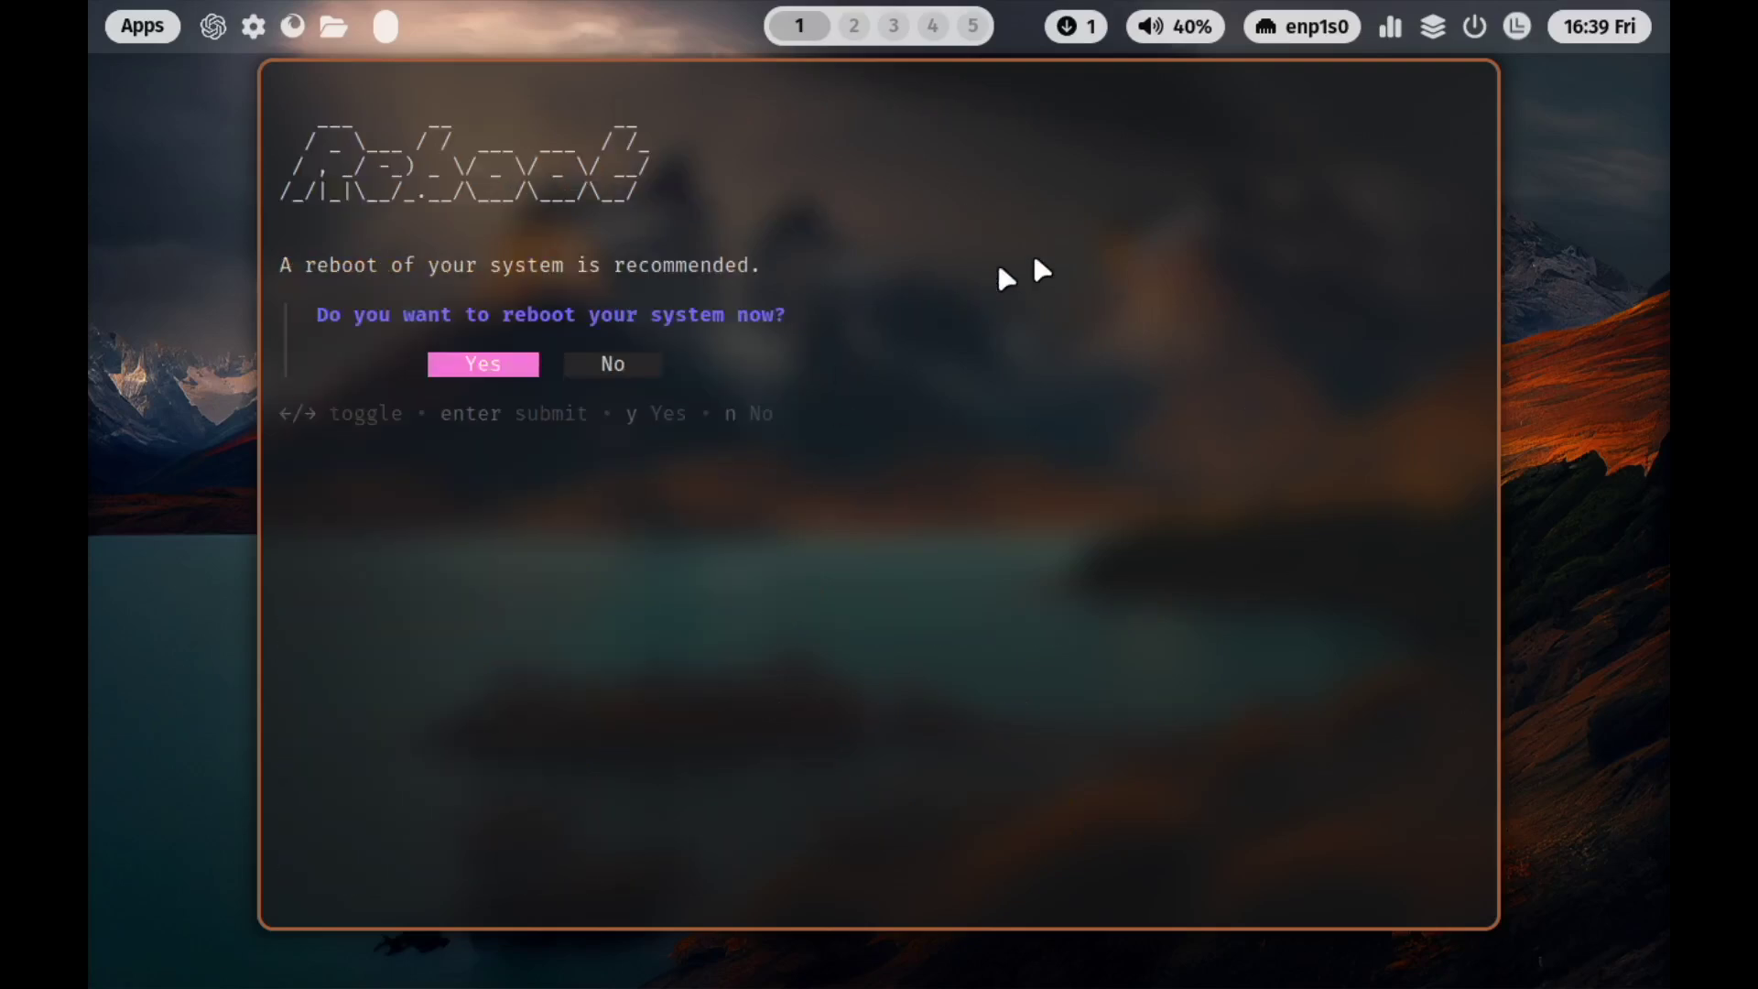
Step: Set Monitors to 1920x1080.conf on the Dotfiles Settings System page, close it and confirm the reboot
click(1516, 28)
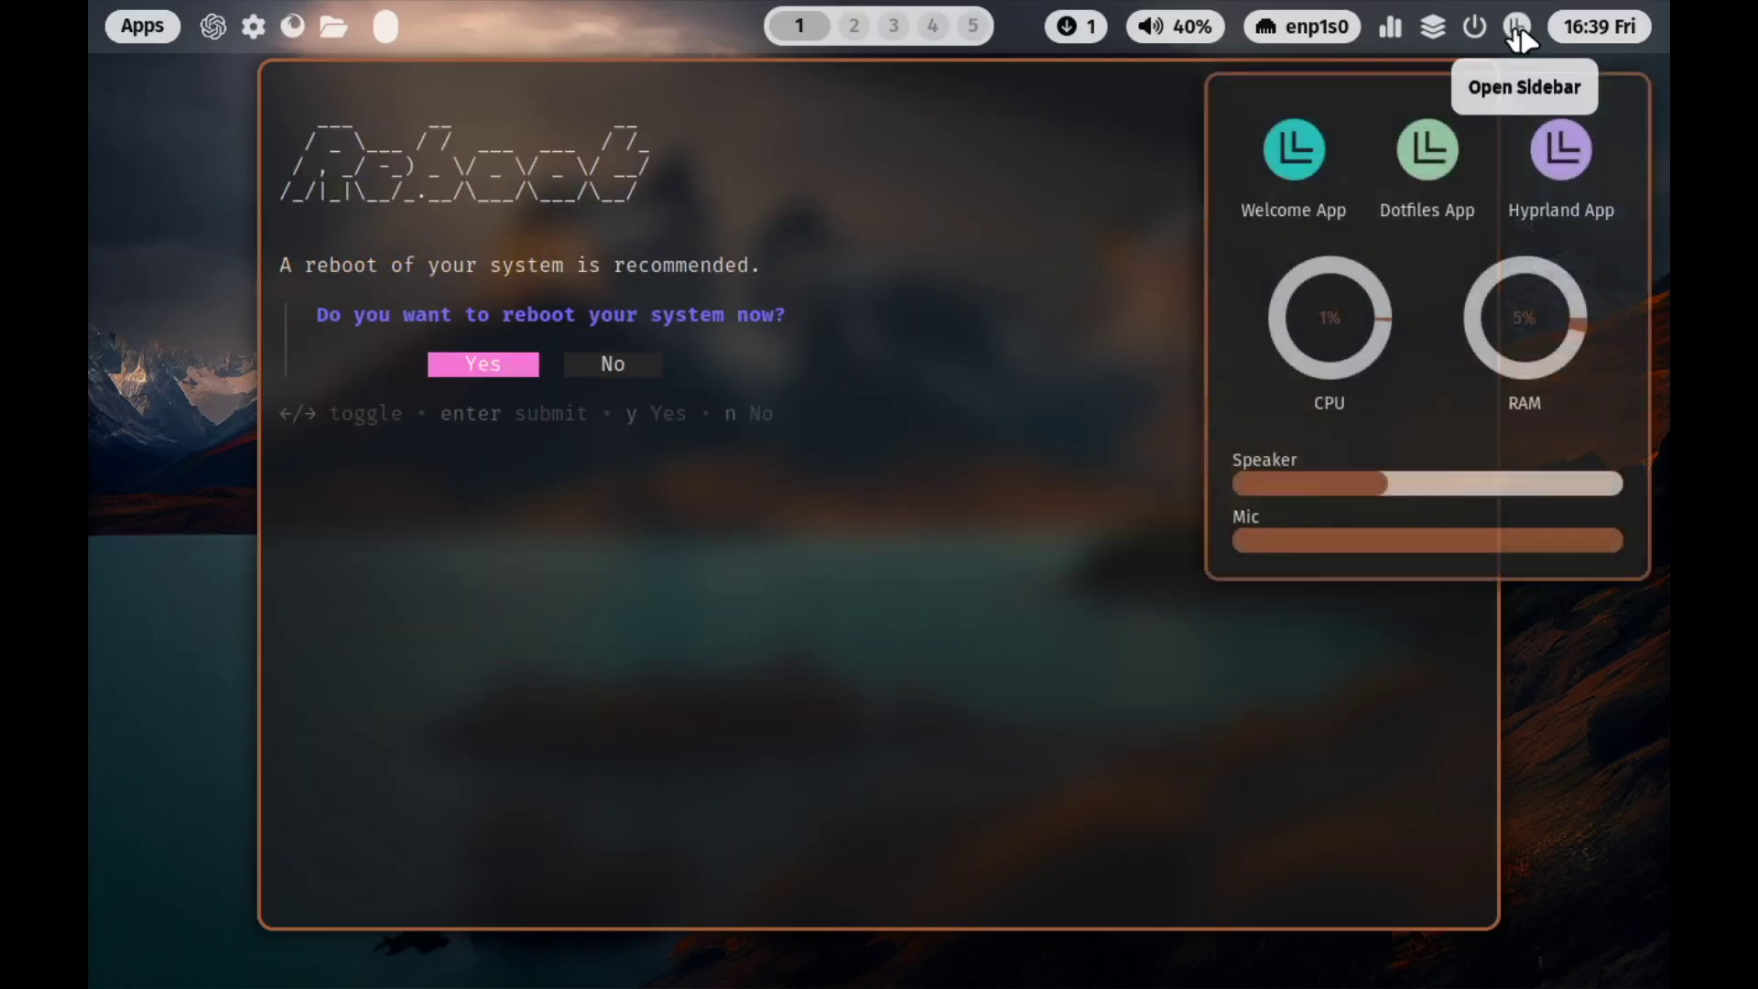
click(1430, 156)
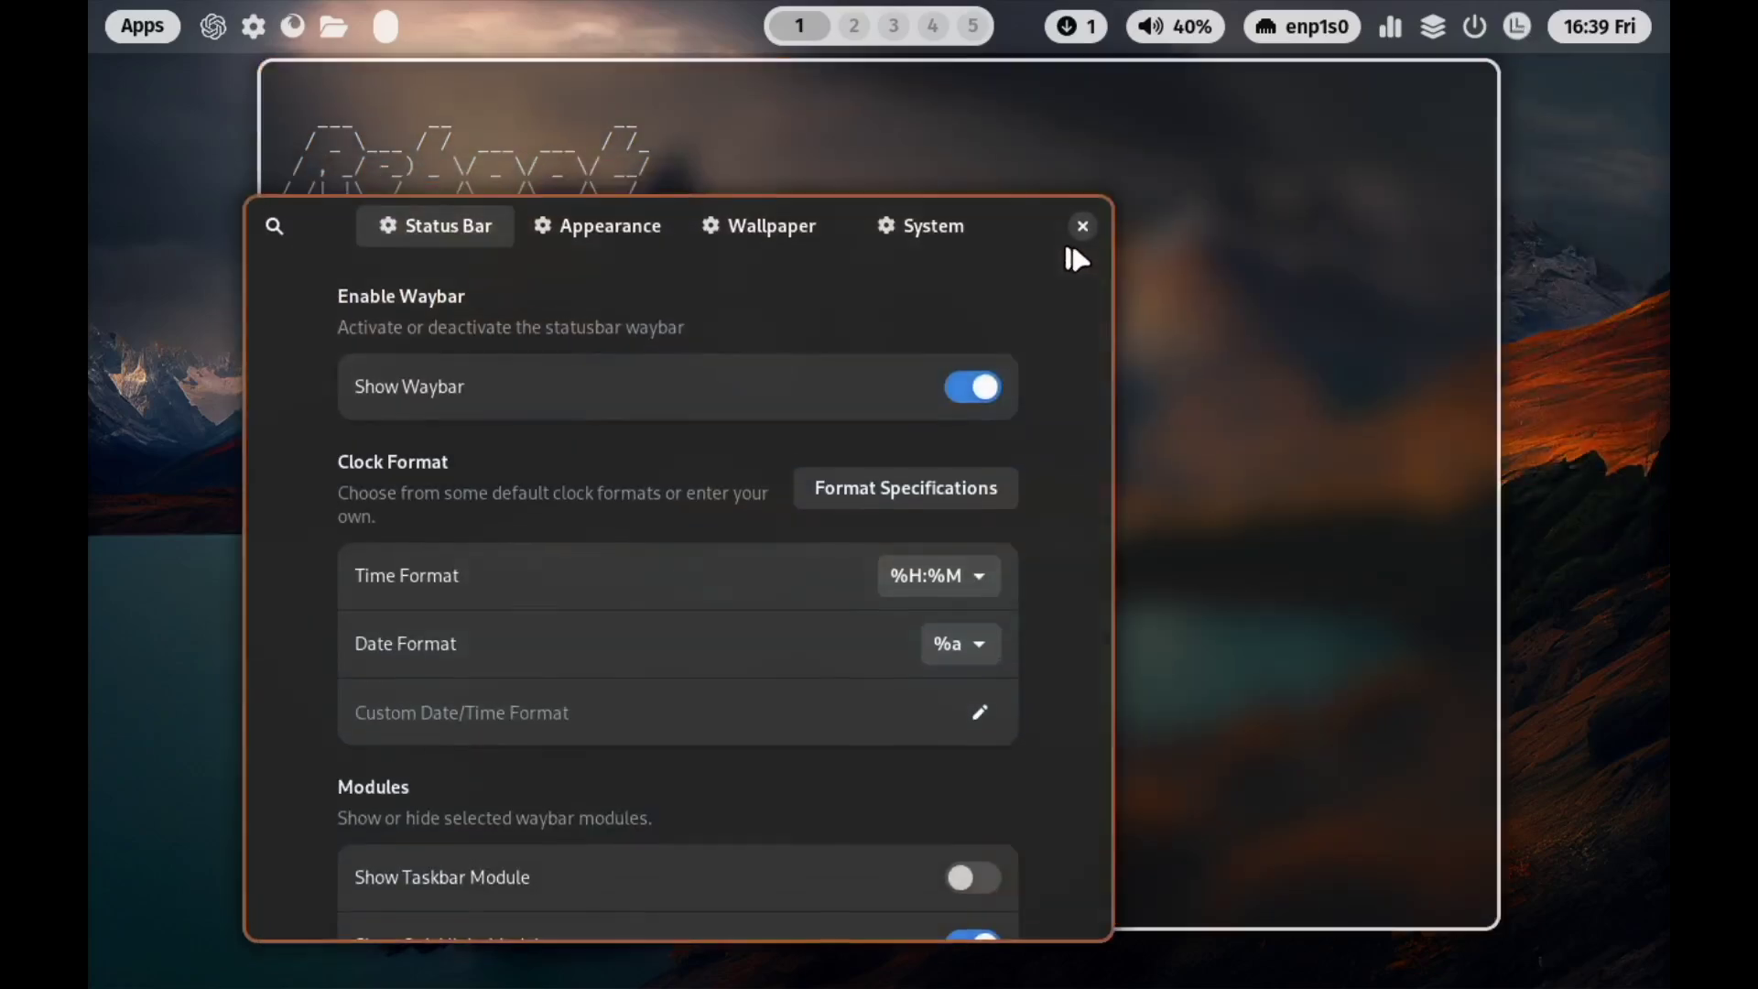
click(921, 225)
scroll(1056, 453, down, 10)
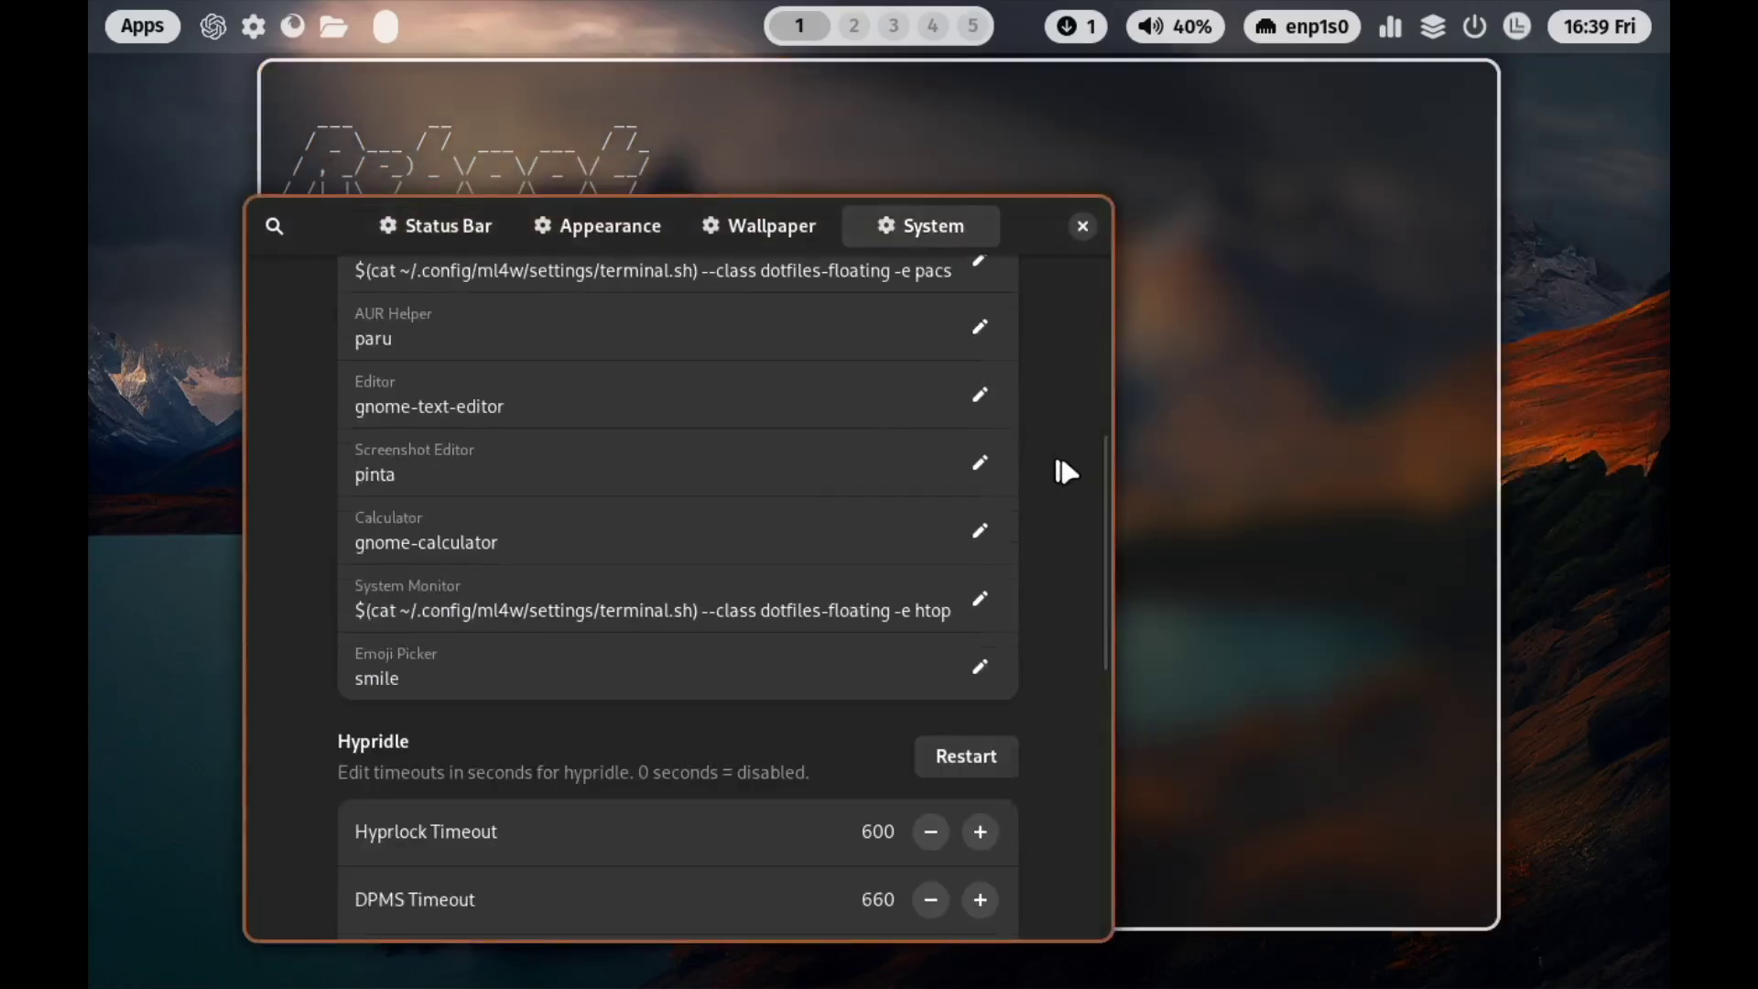
scroll(1059, 458, down, 3)
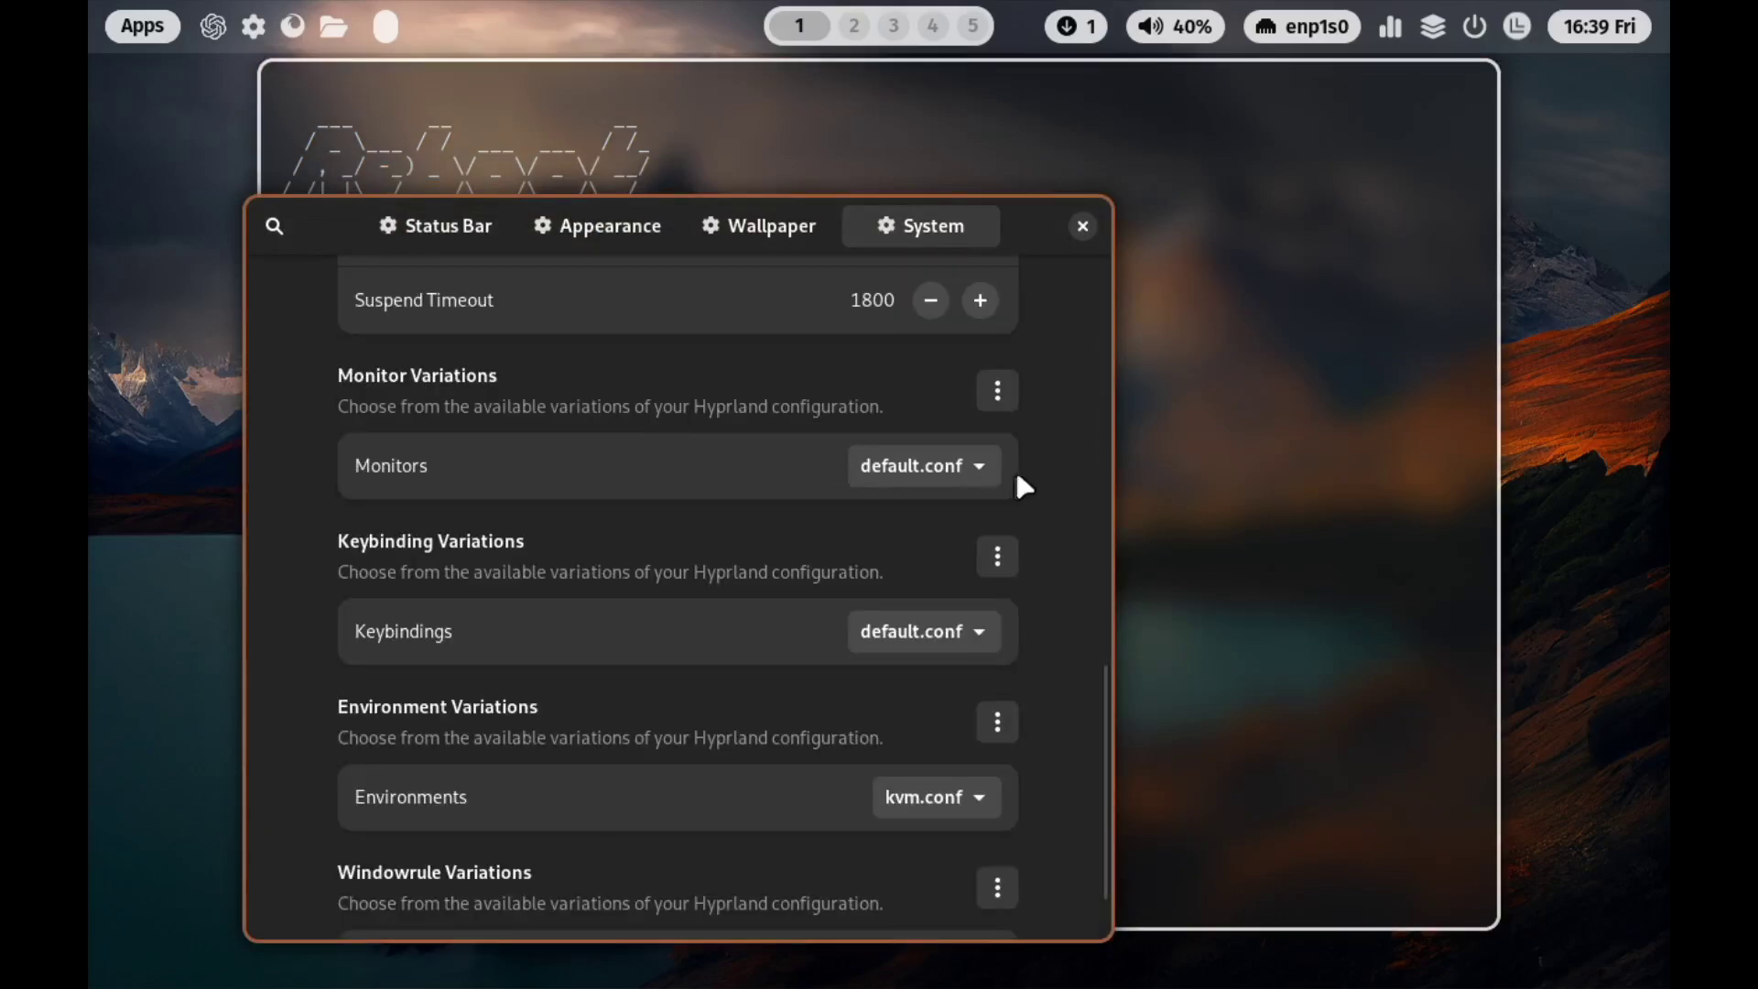
click(963, 474)
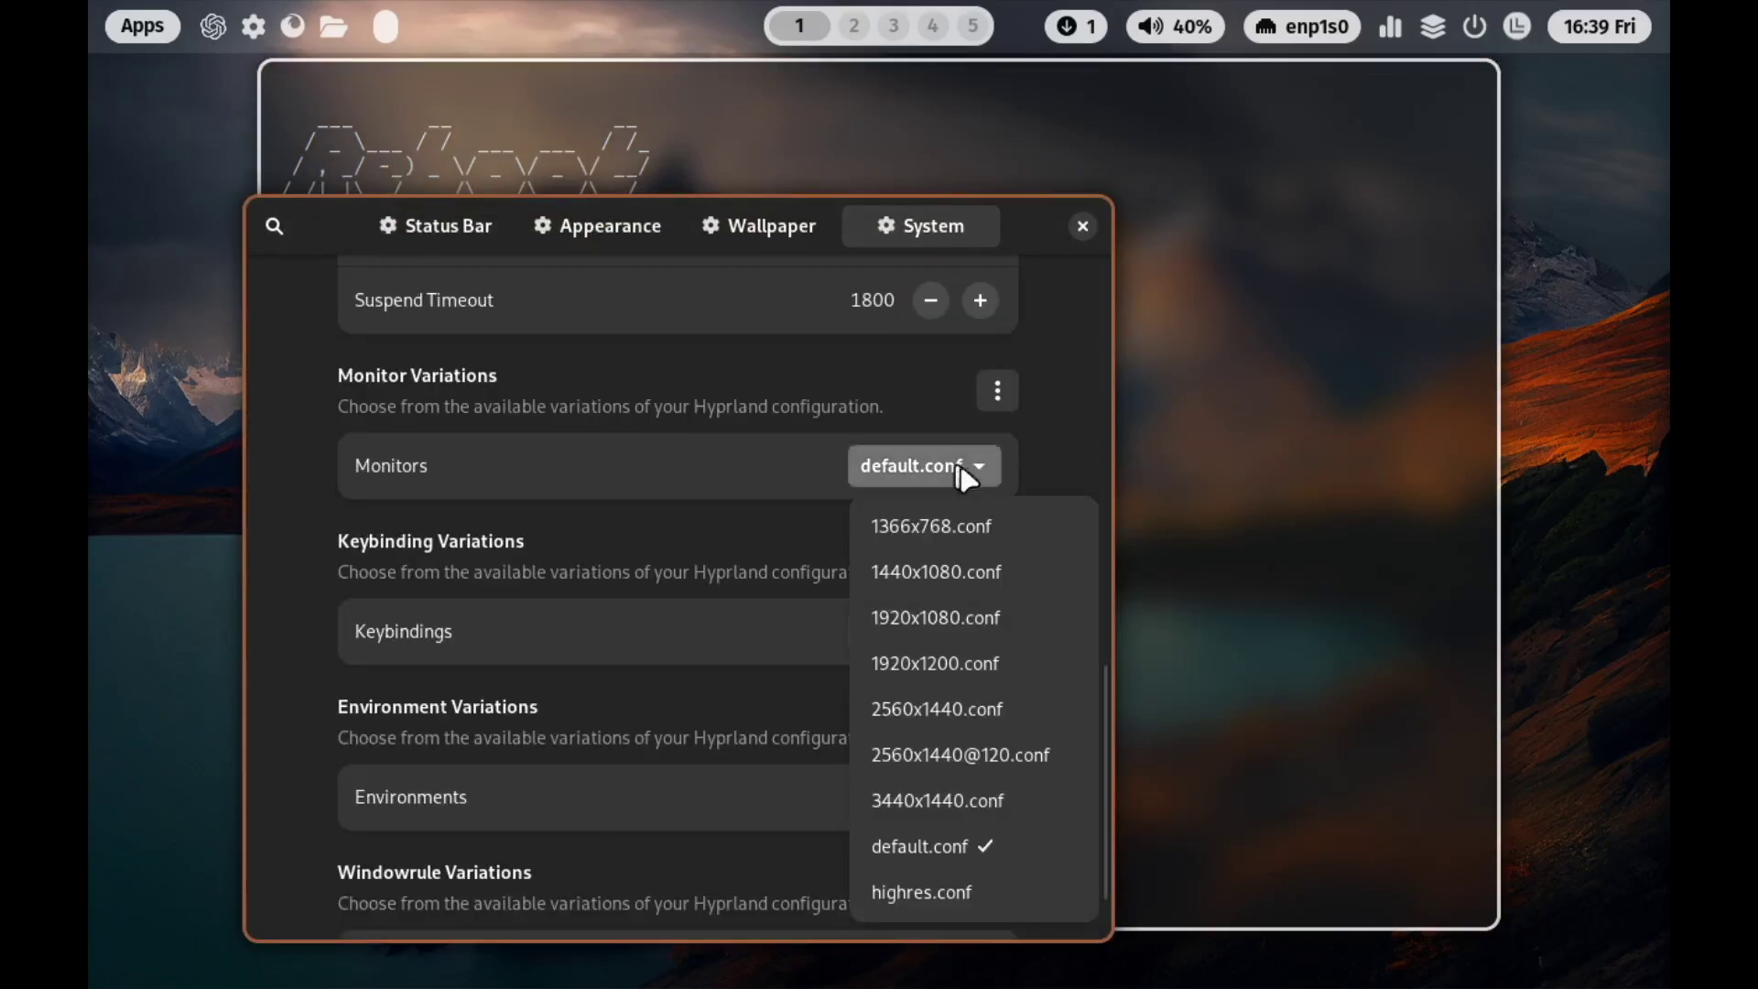
click(978, 630)
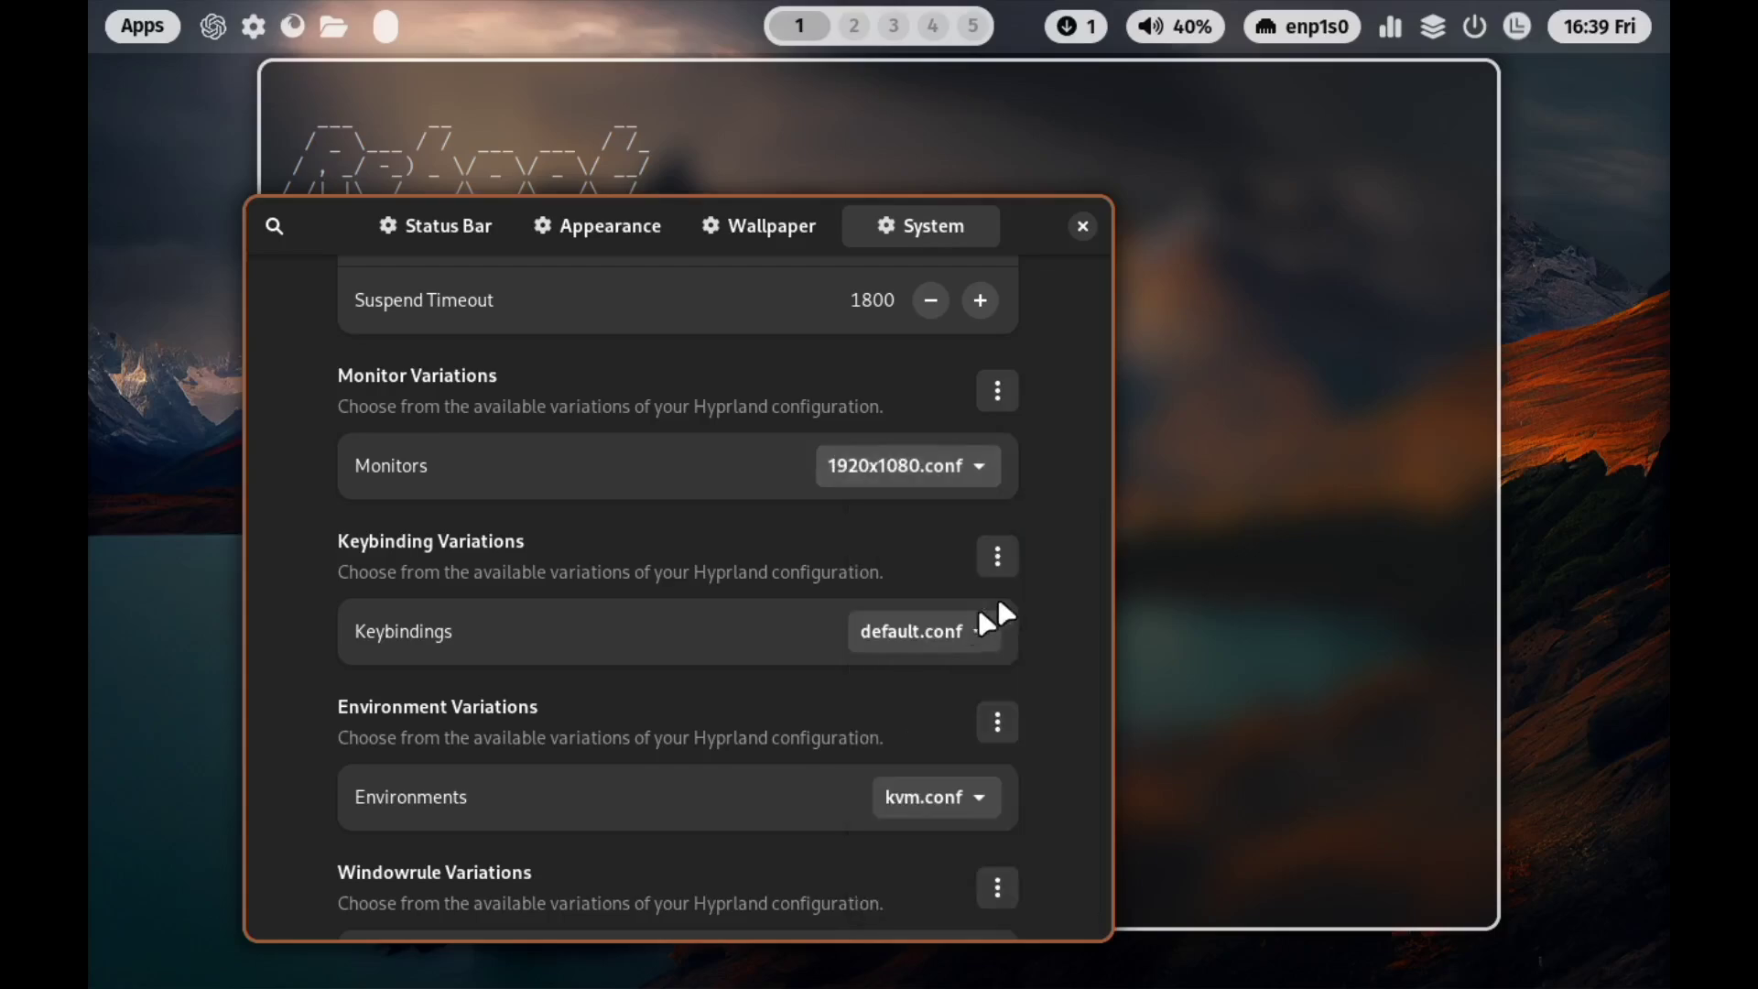
click(1083, 229)
key(Return)
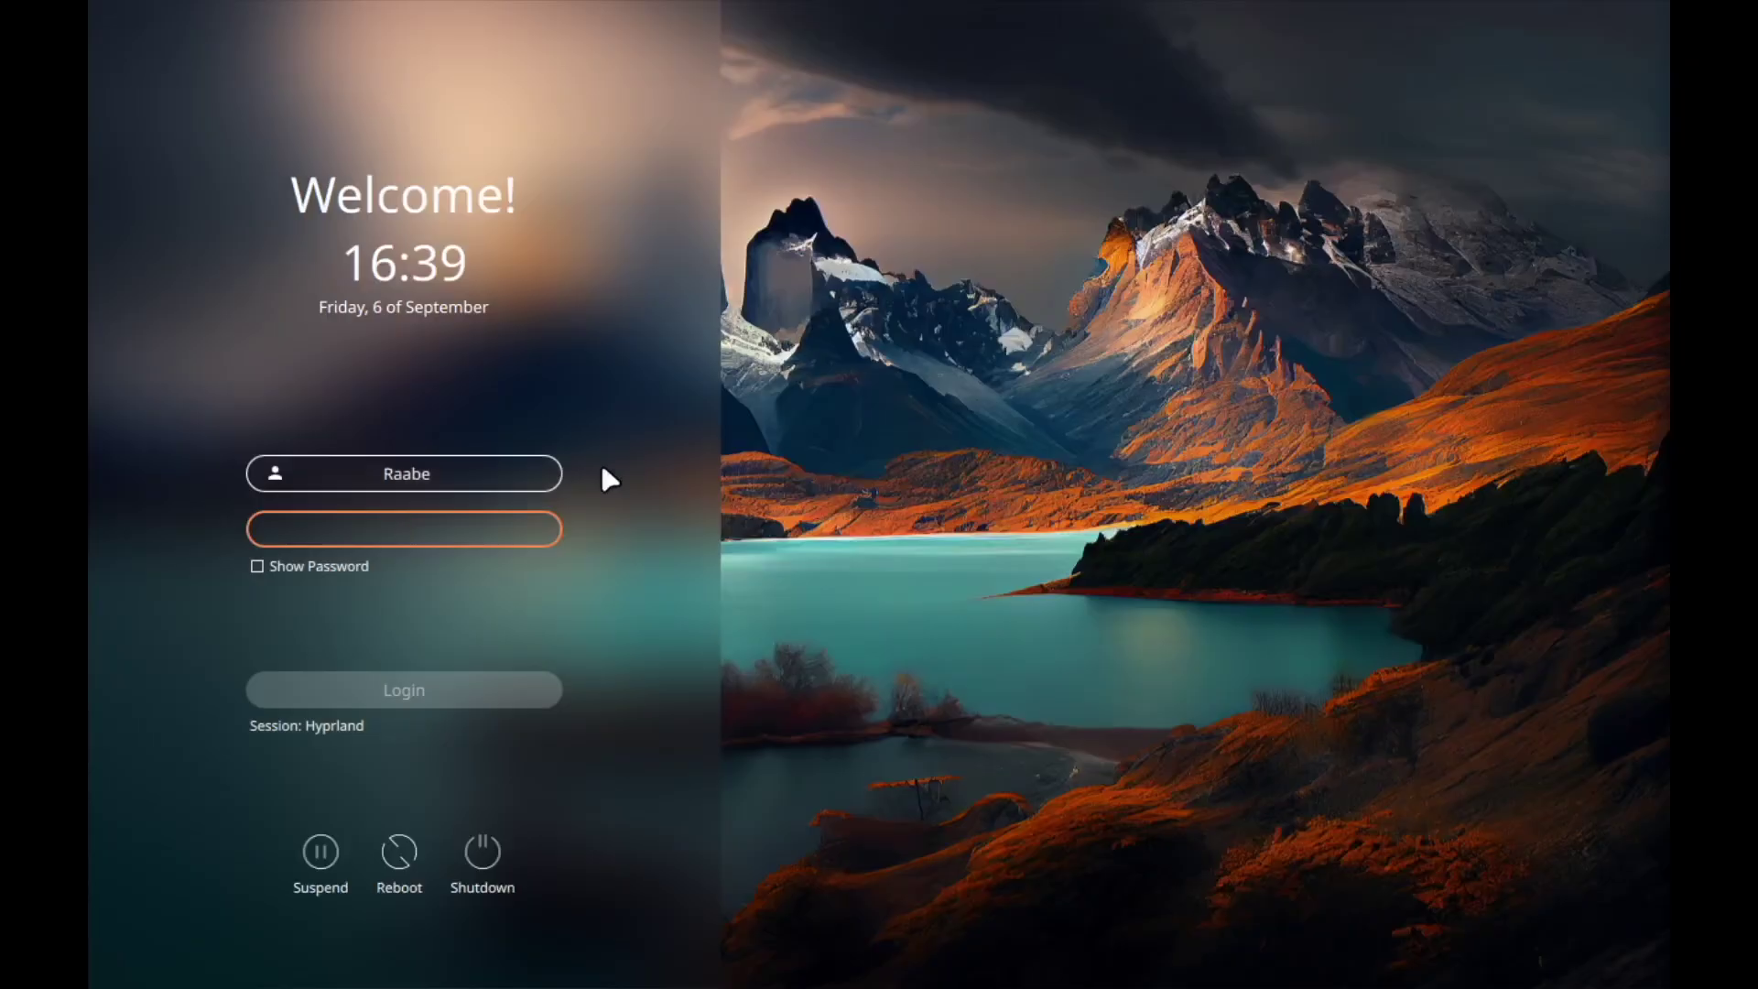
Step: Log back into the Hyprland session with the account password after the reboot
text(******)
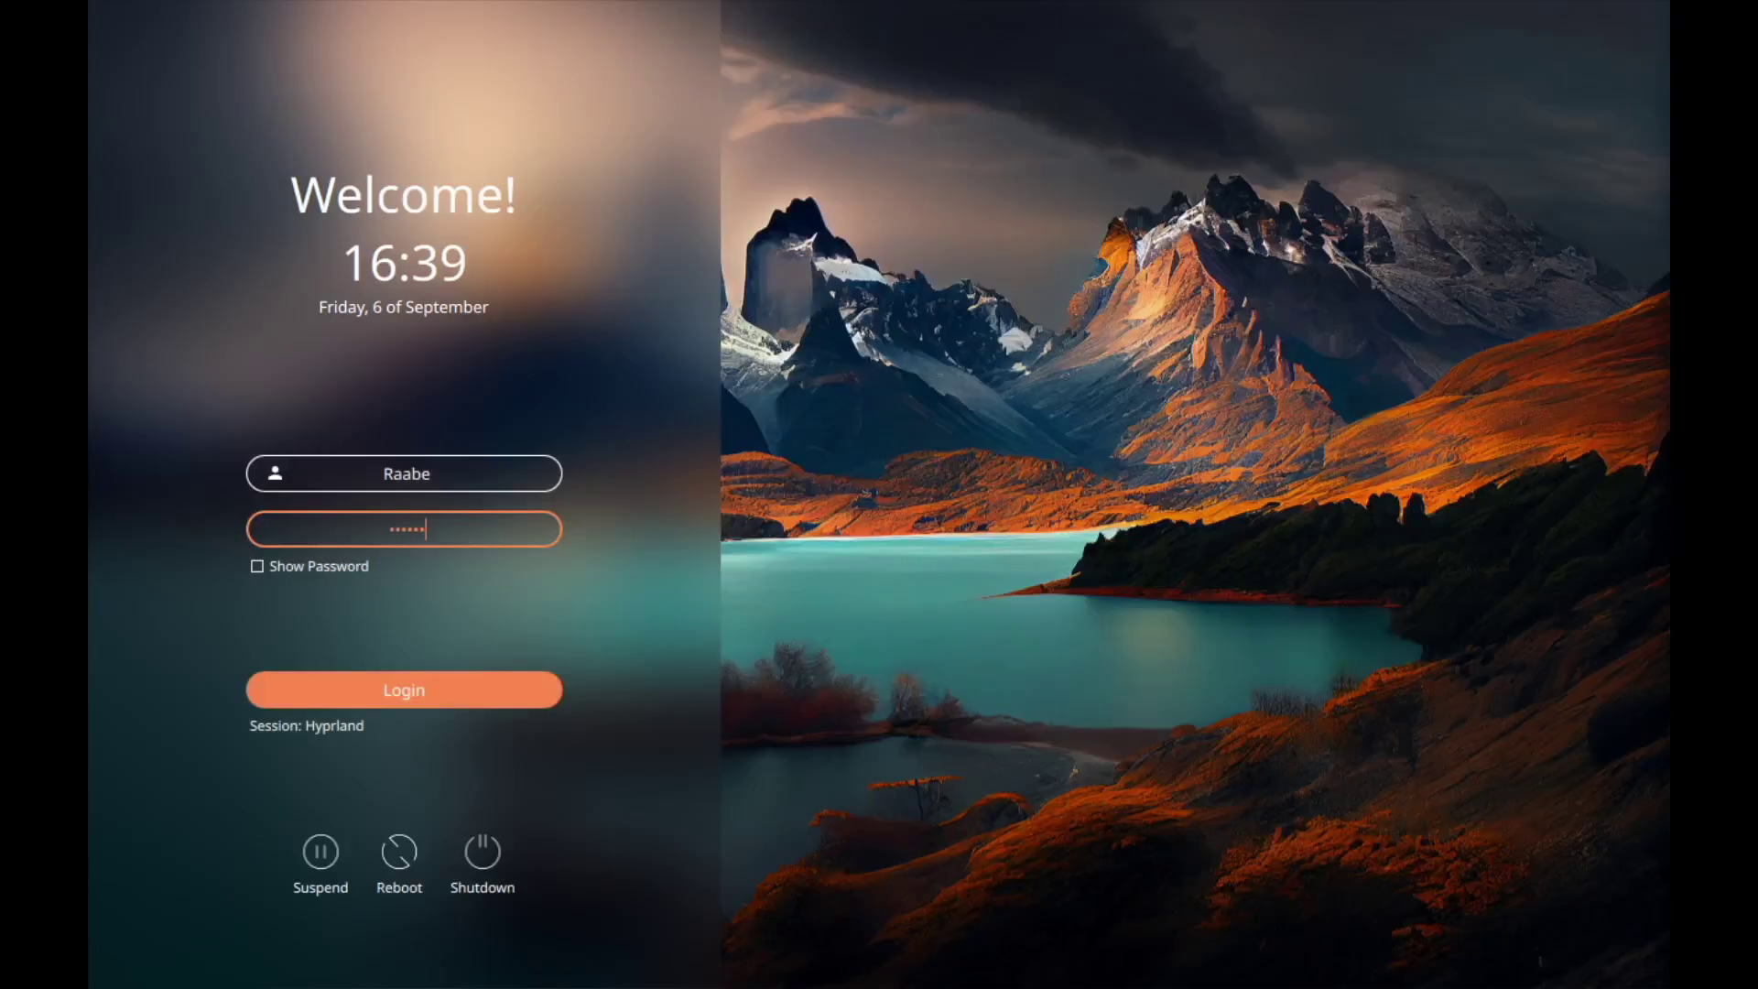
key(Return)
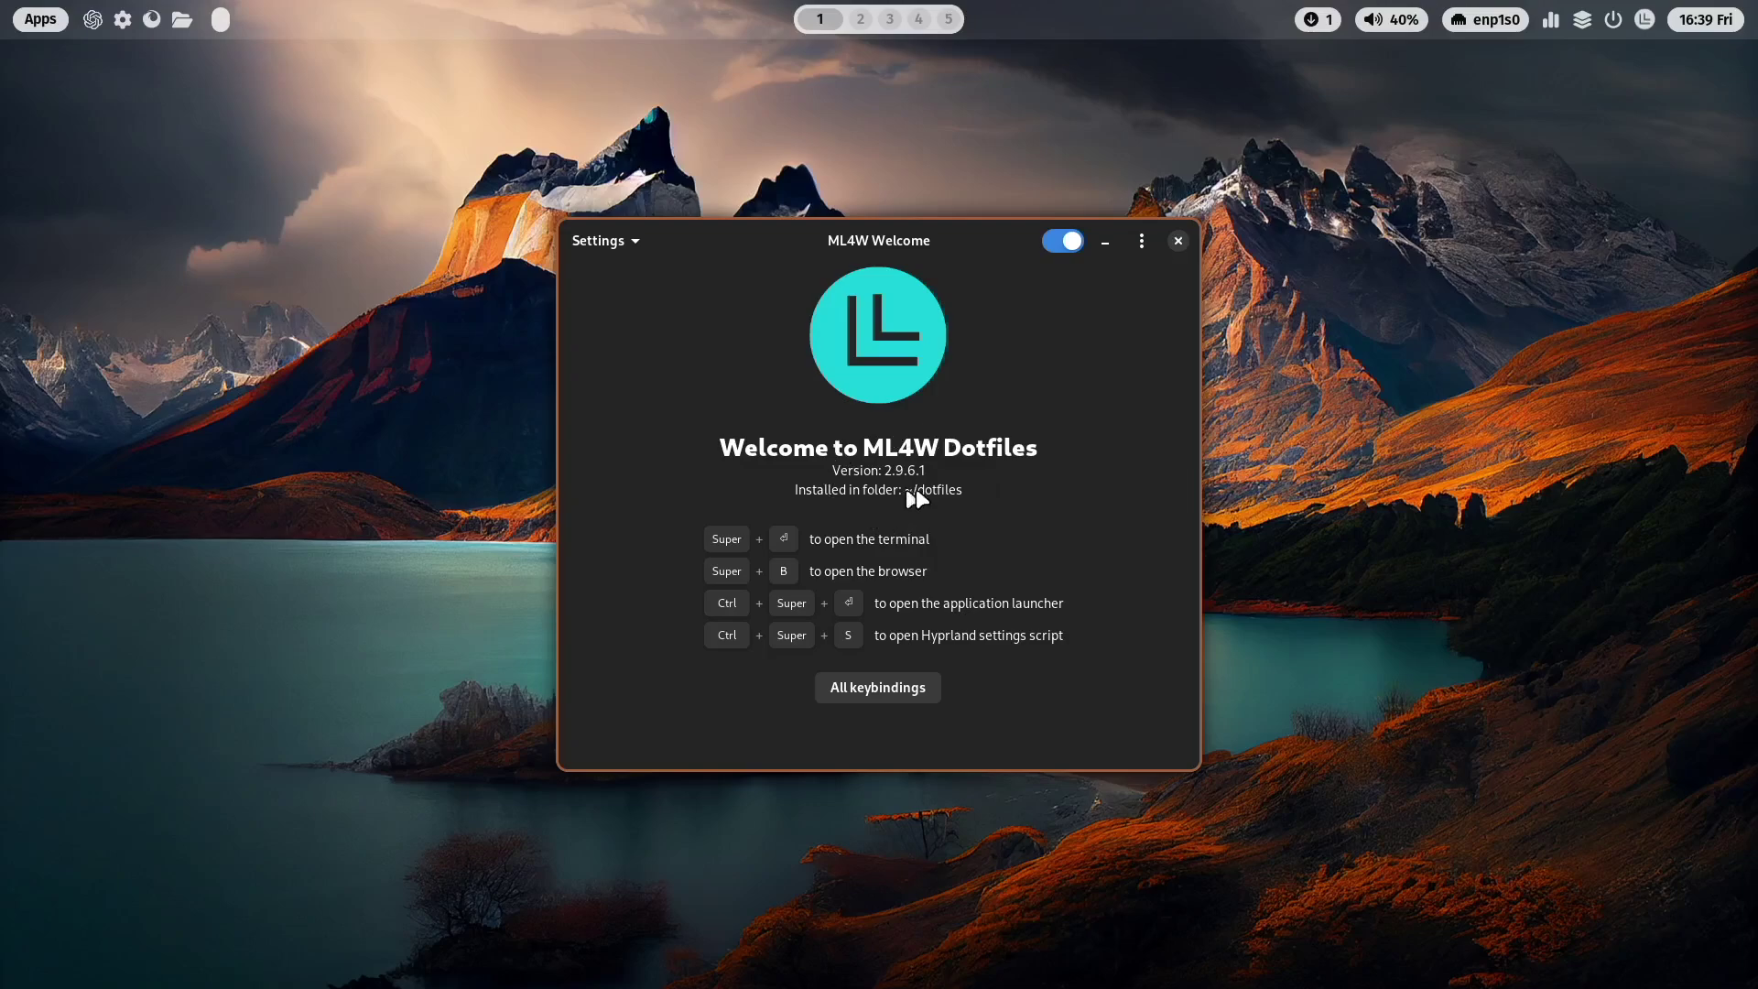
Step: Close ML4W Welcome and list the home folders with ls in a new Alacritty terminal
click(1178, 241)
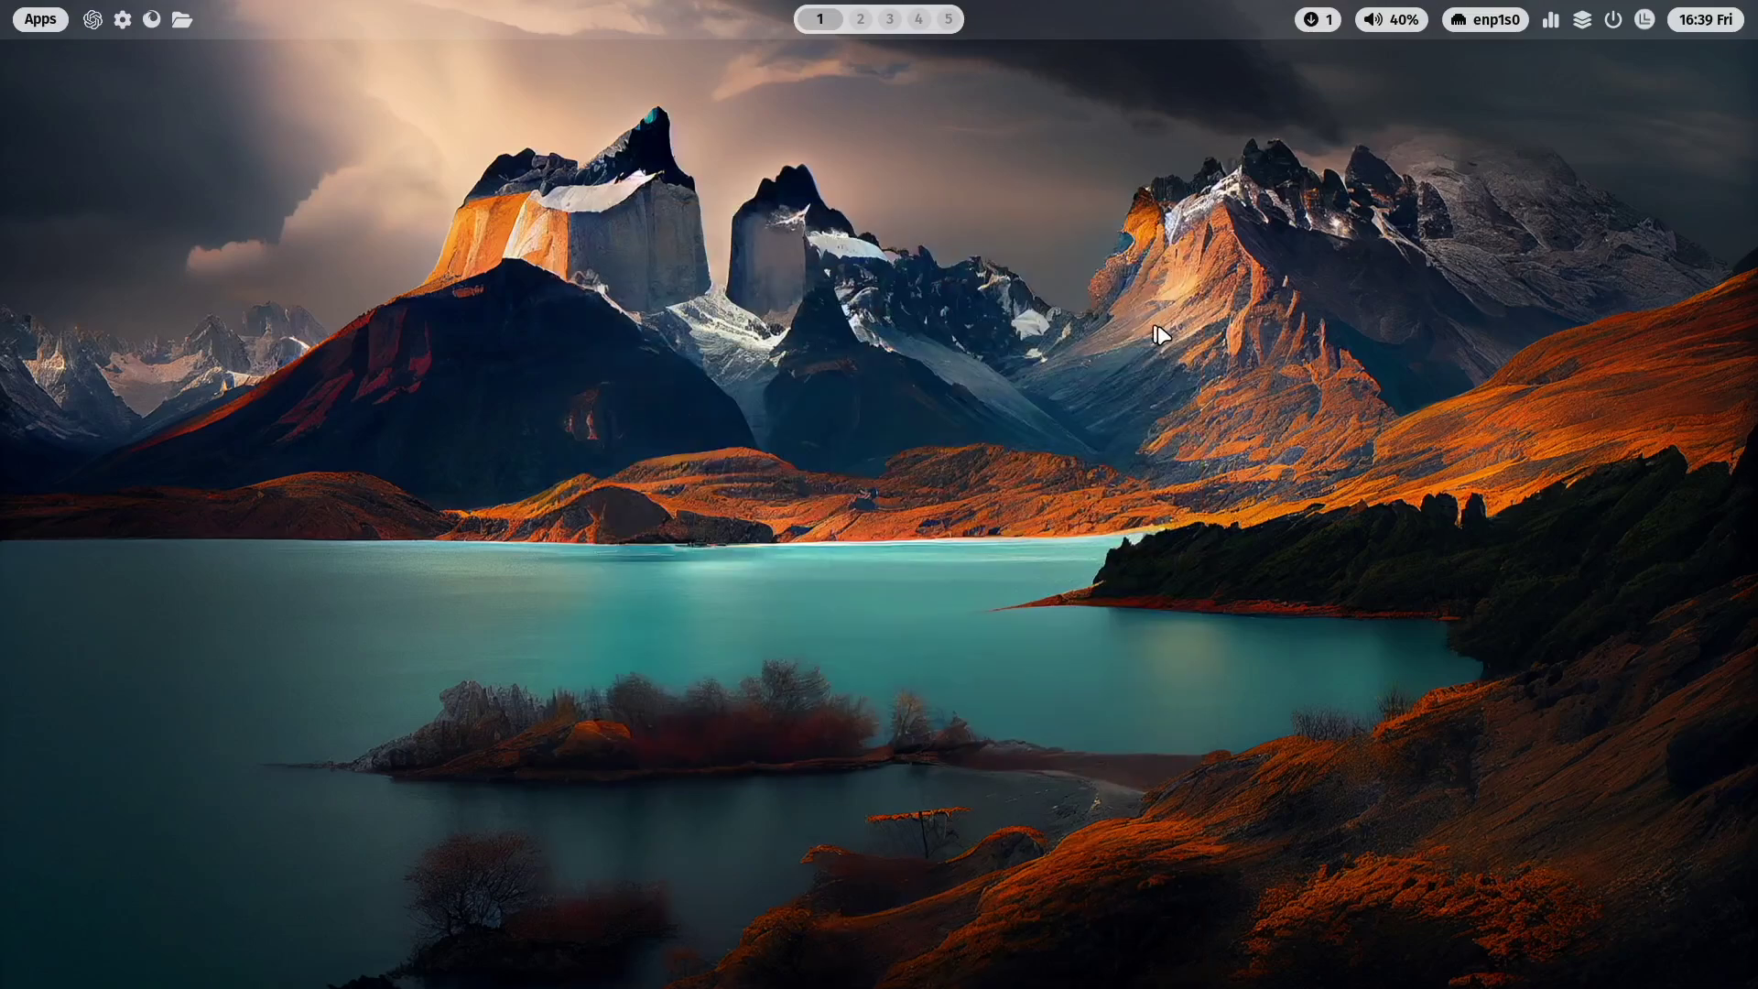
key(super+Return)
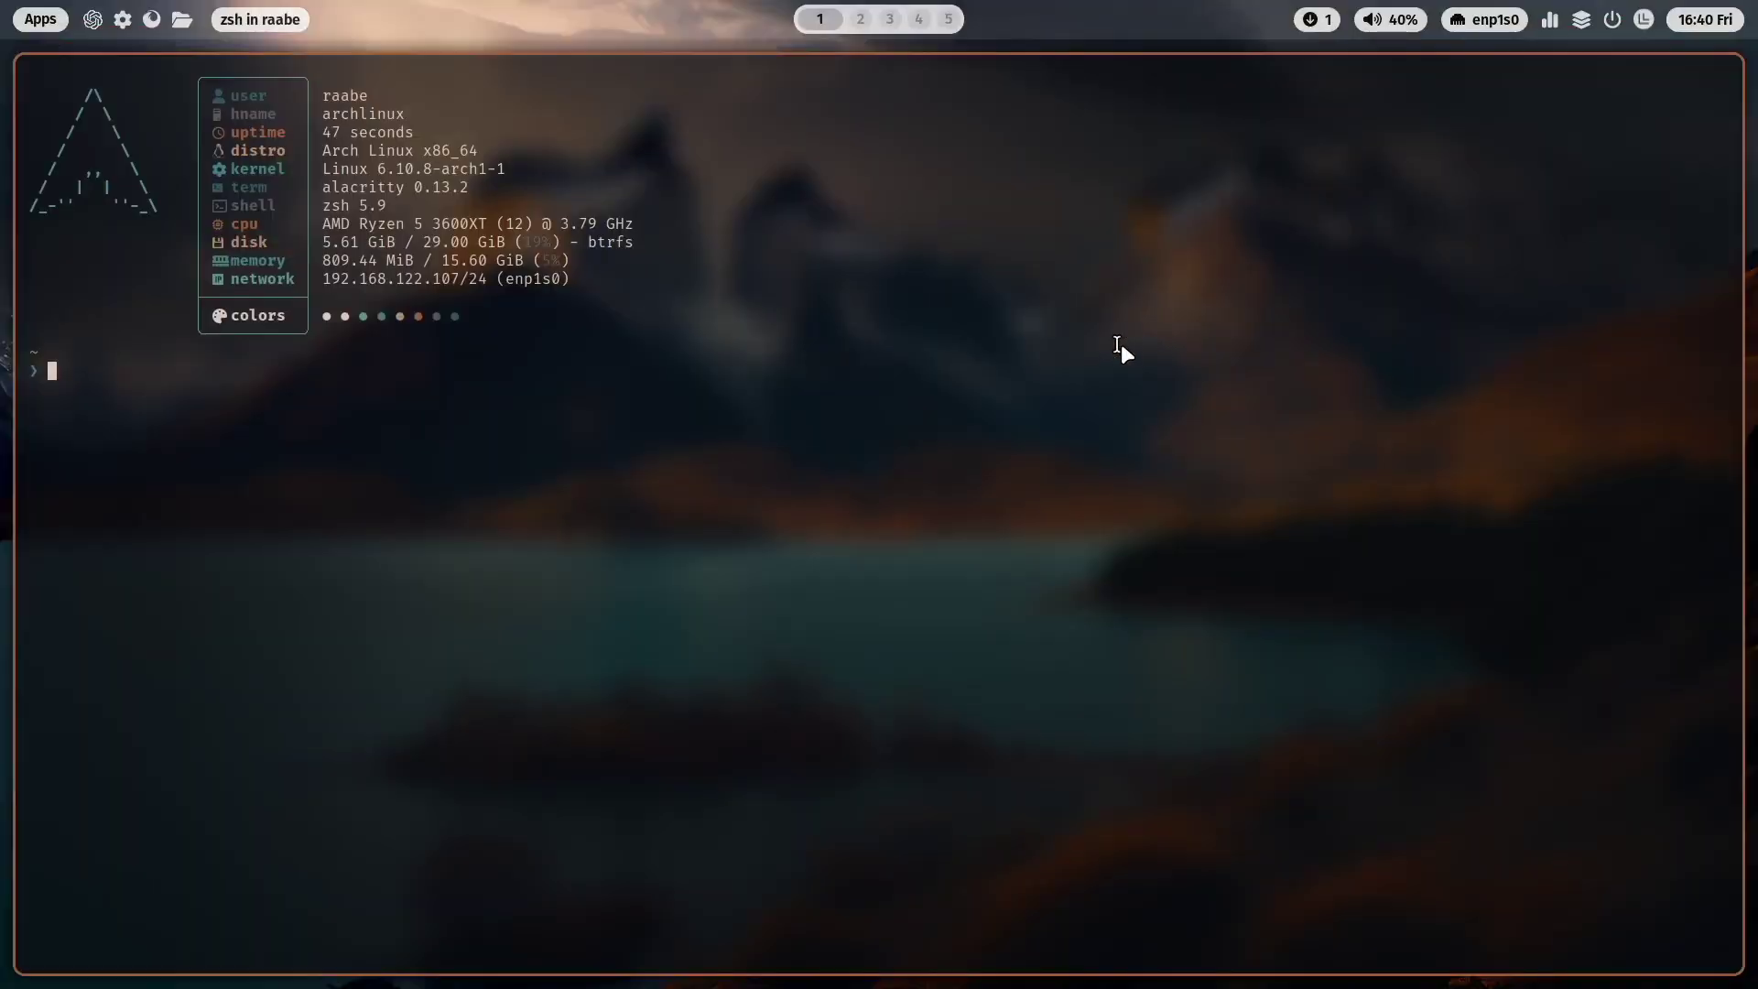
text(ls)
key(Return)
Step: Tile two more terminals, briefly show the Rofi launcher, and launch the Files manager
key(super+Return)
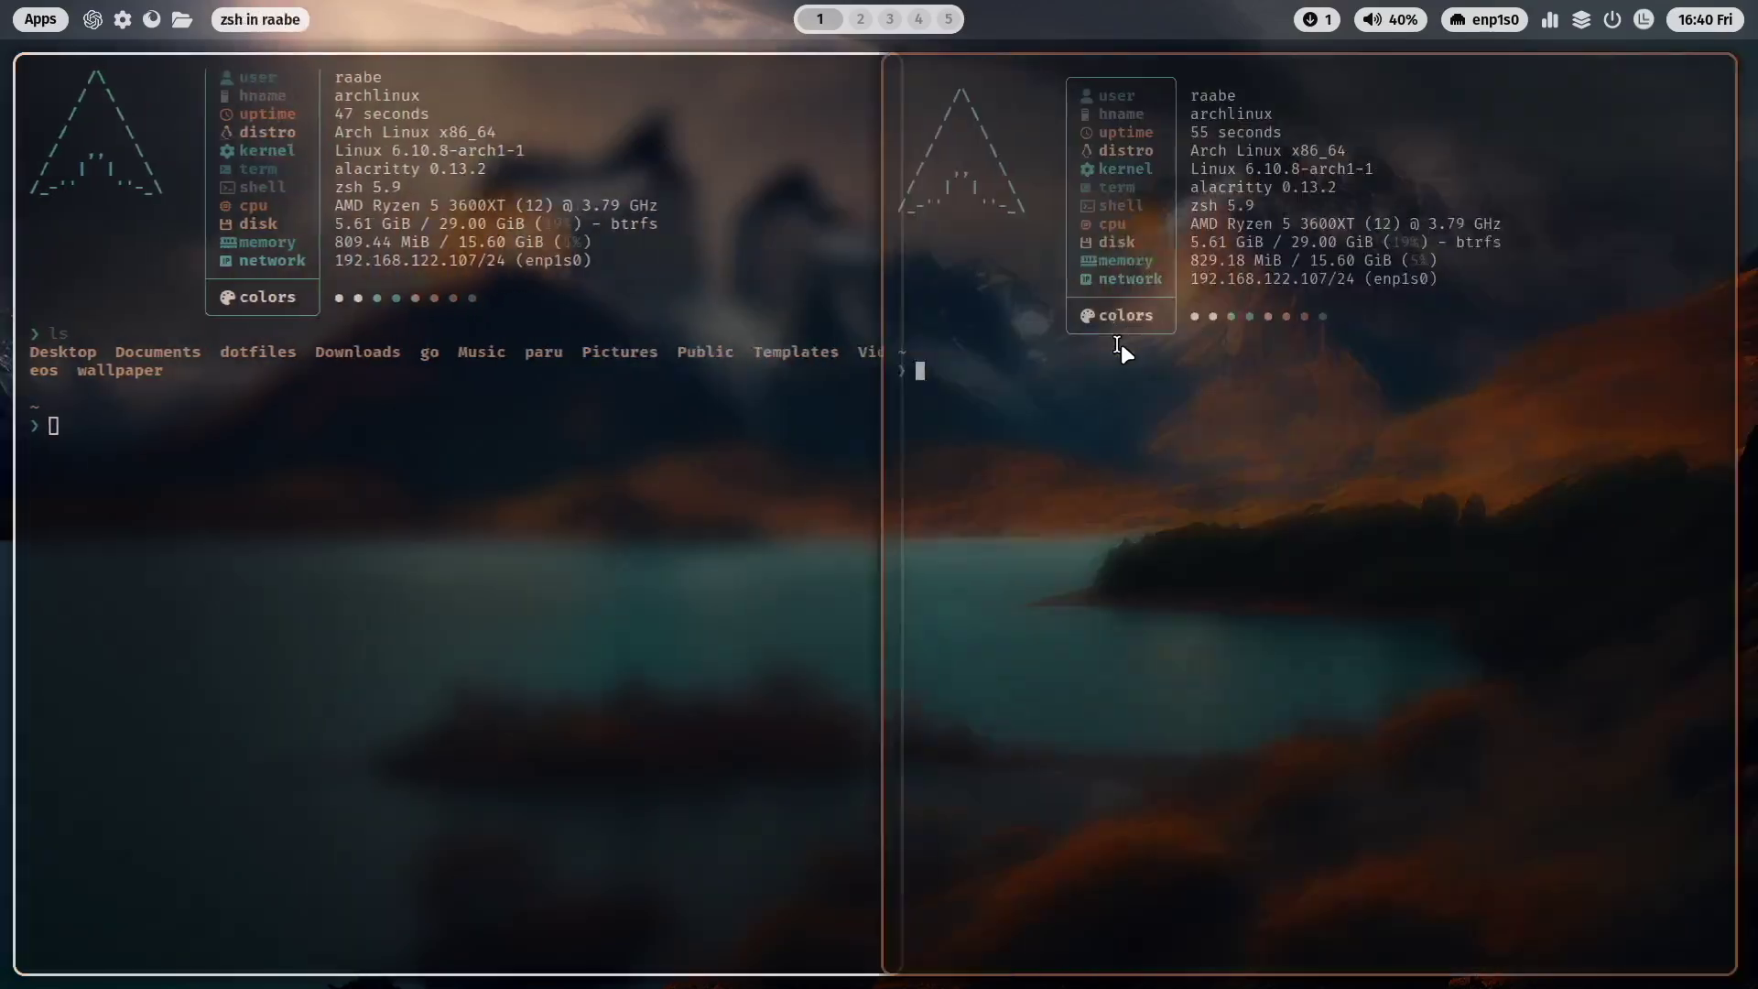
key(super+Return)
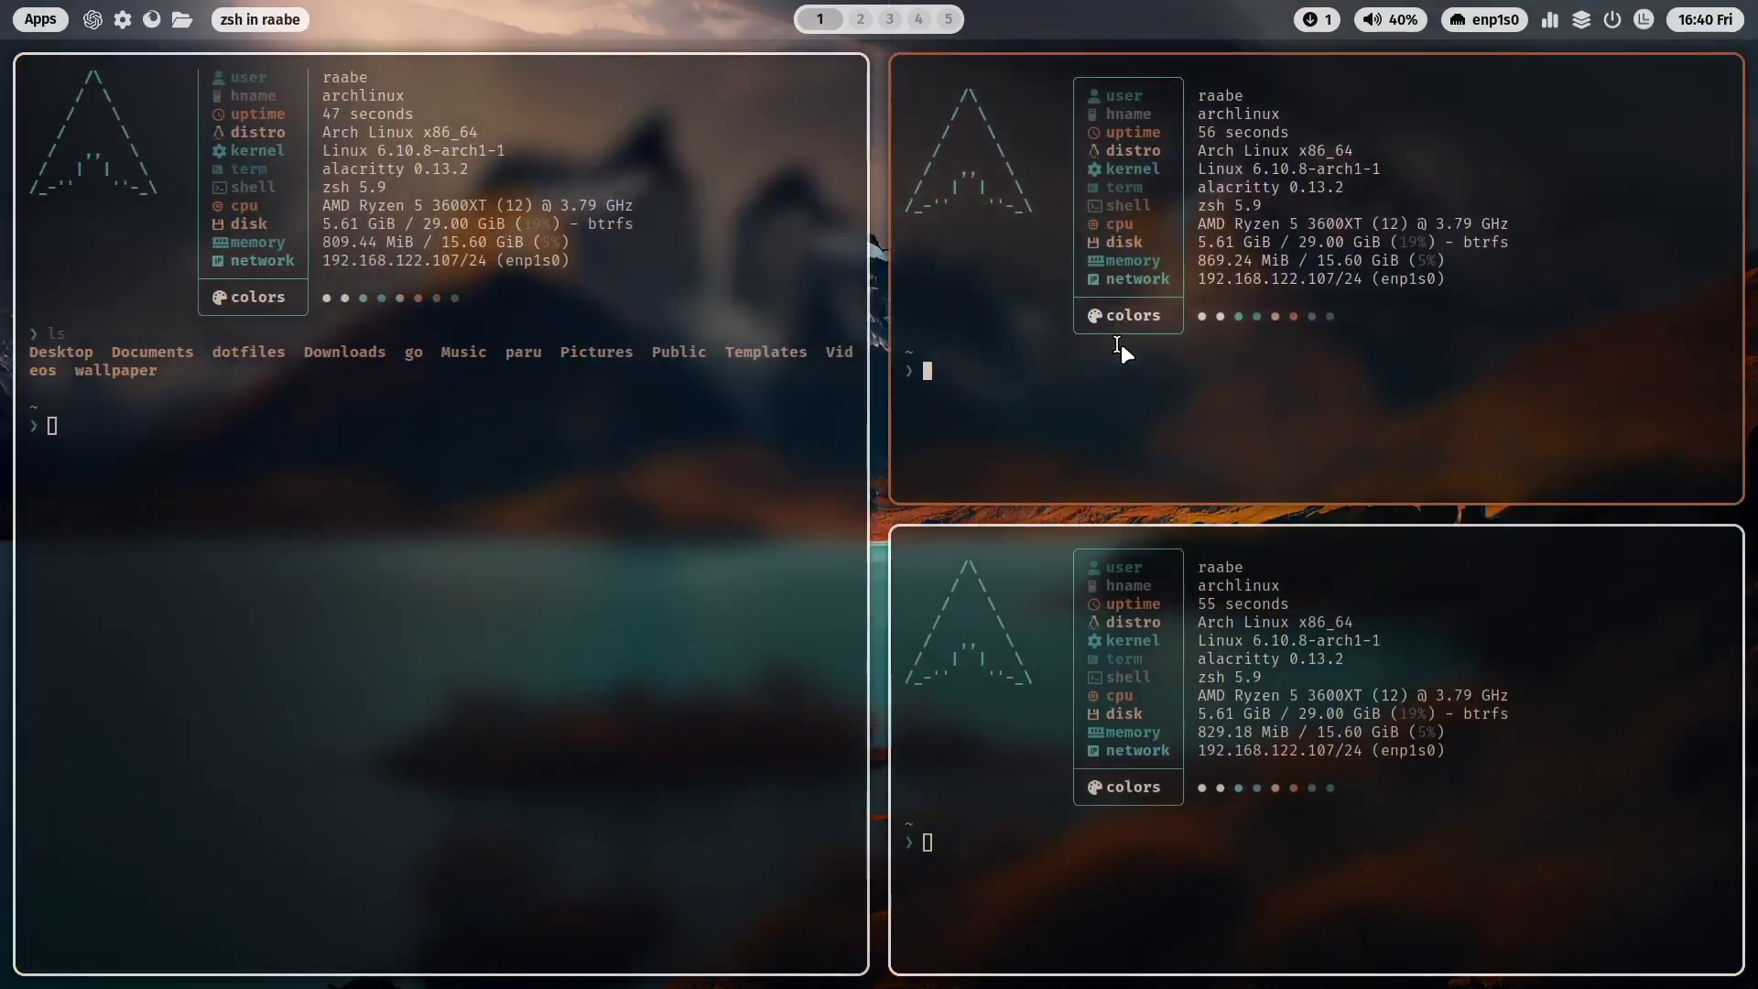
click(60, 27)
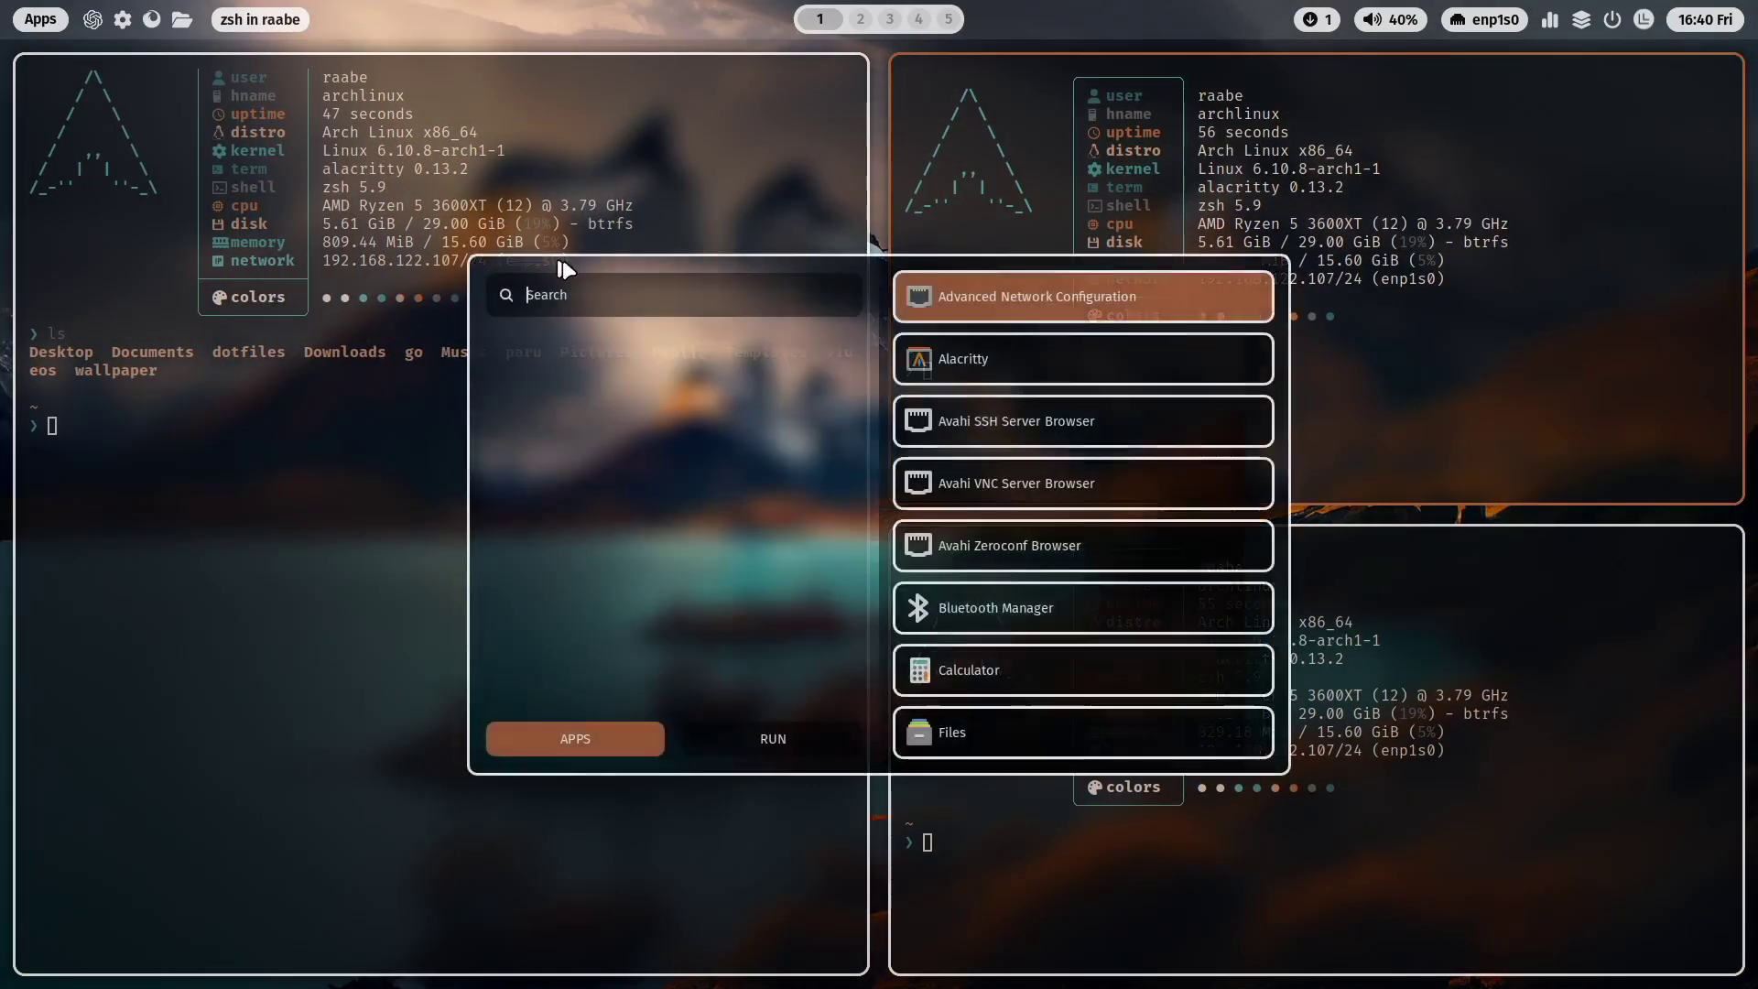
key(Escape)
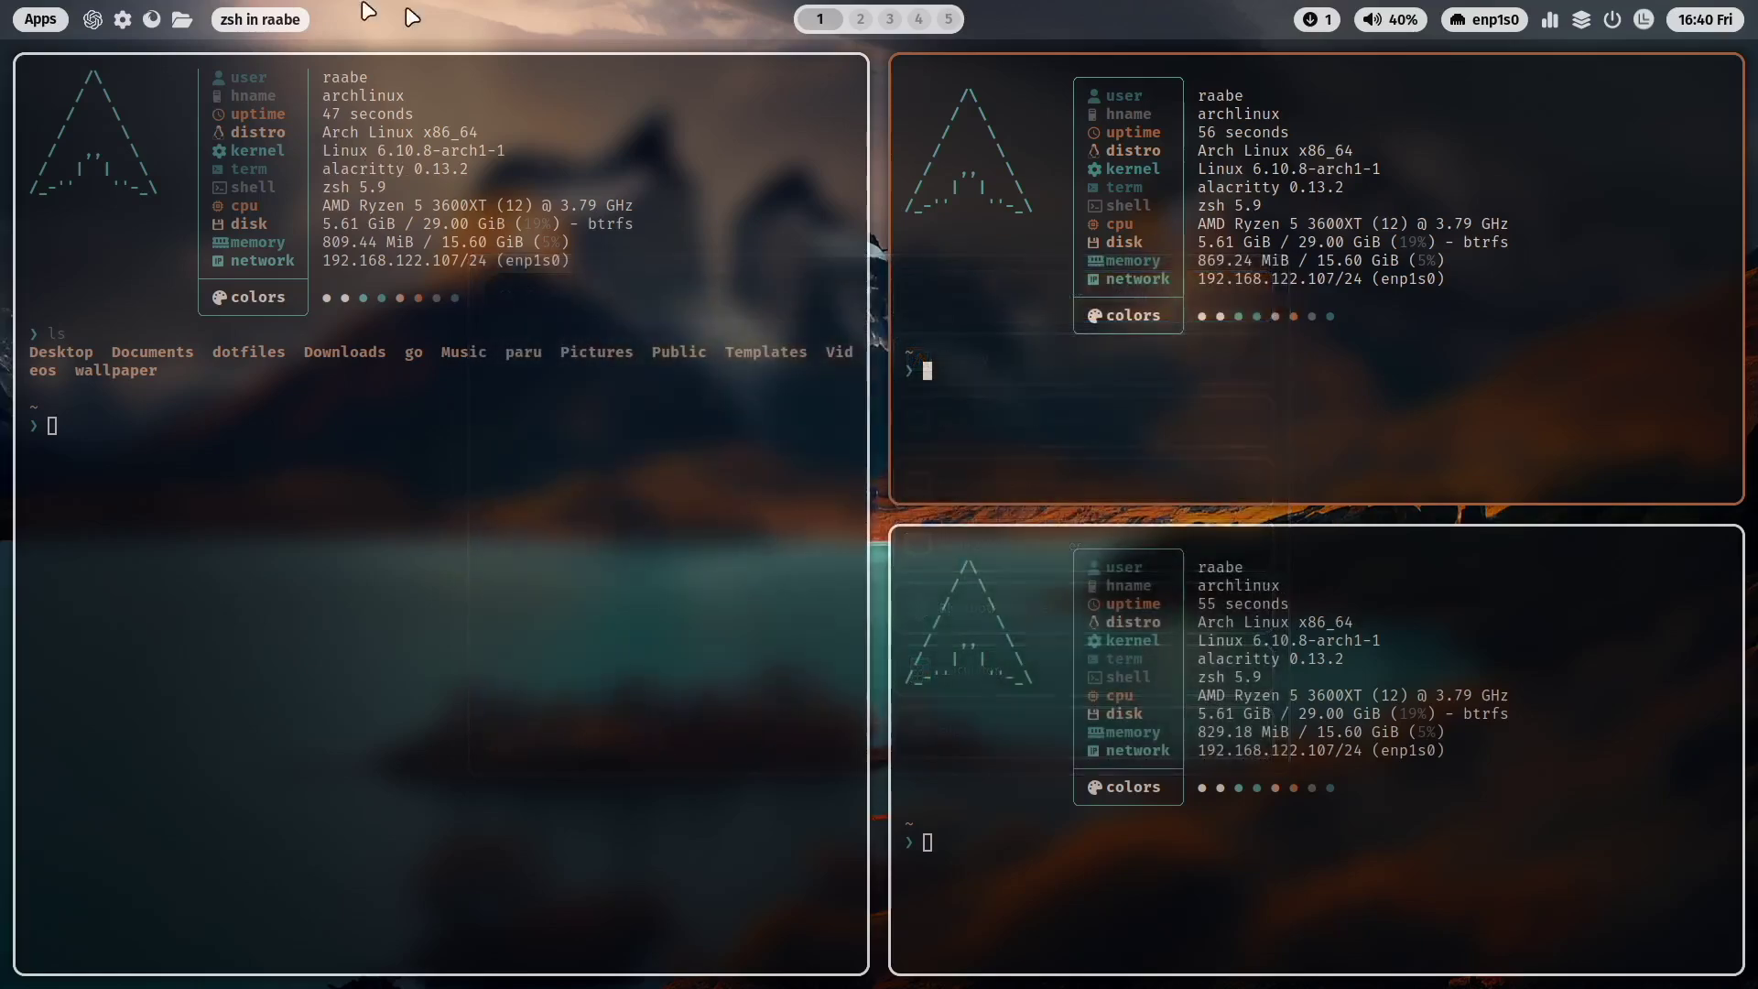
key(super+e)
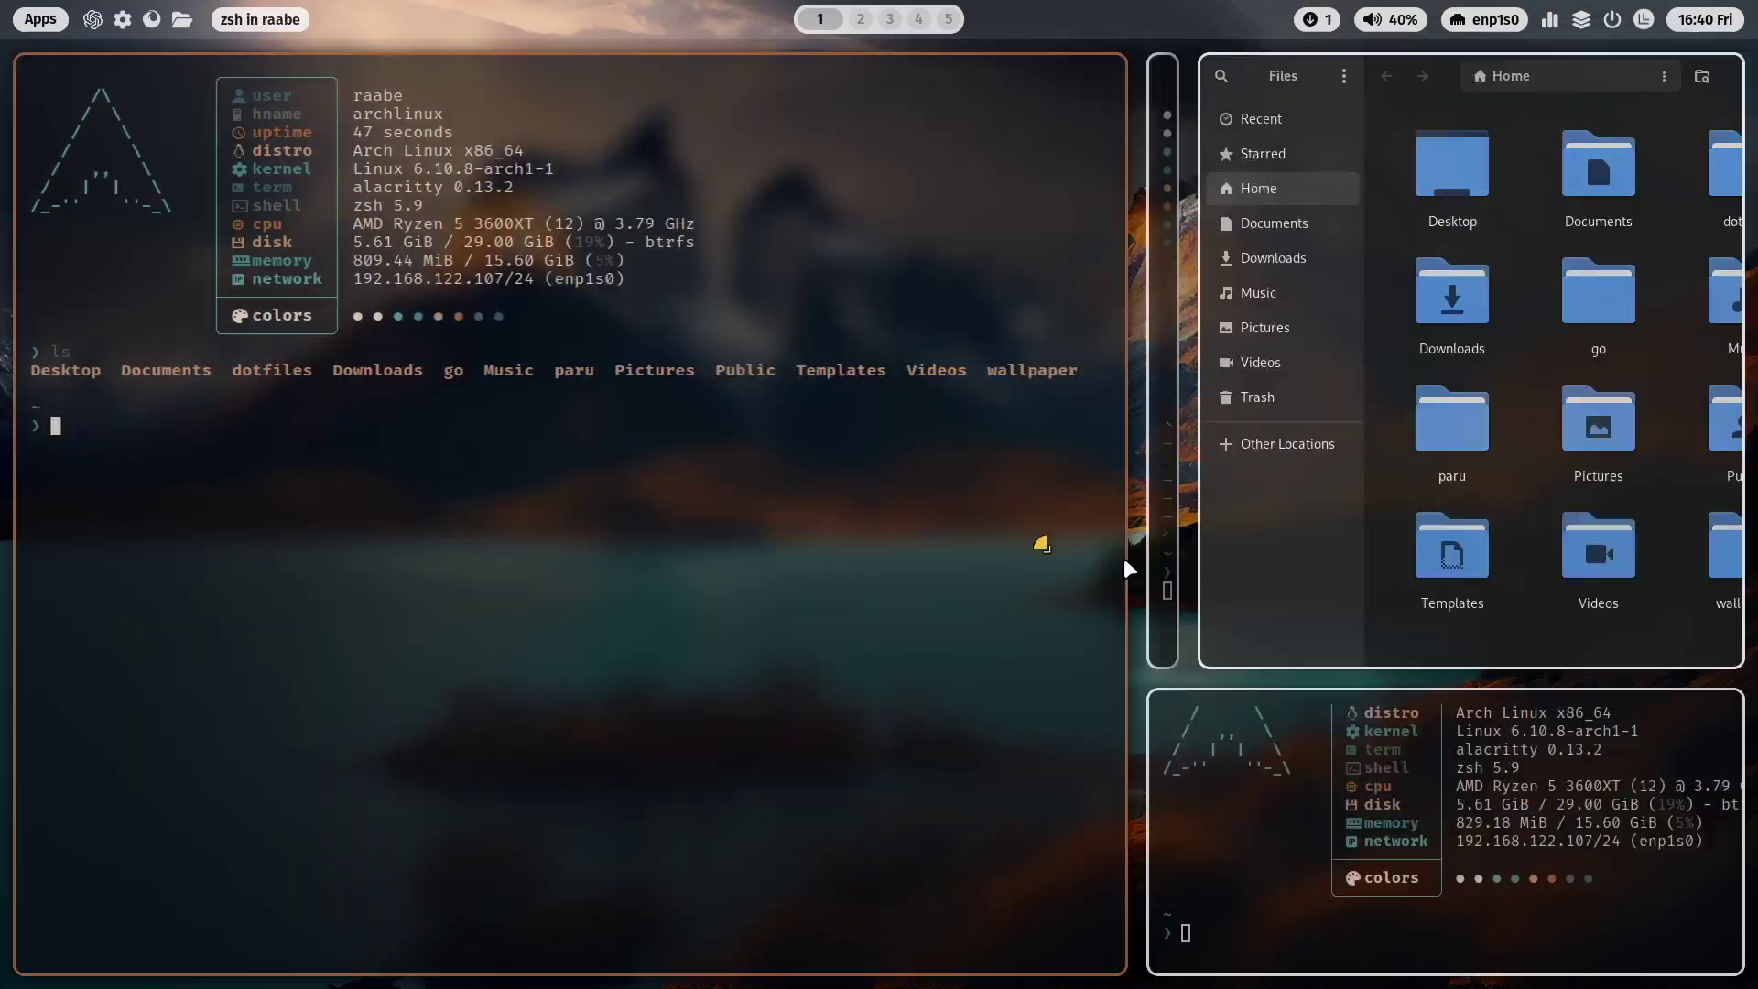
Step: Make the Files window fullscreen, then float it, shrink it and move it onto the desktop
key(super+f)
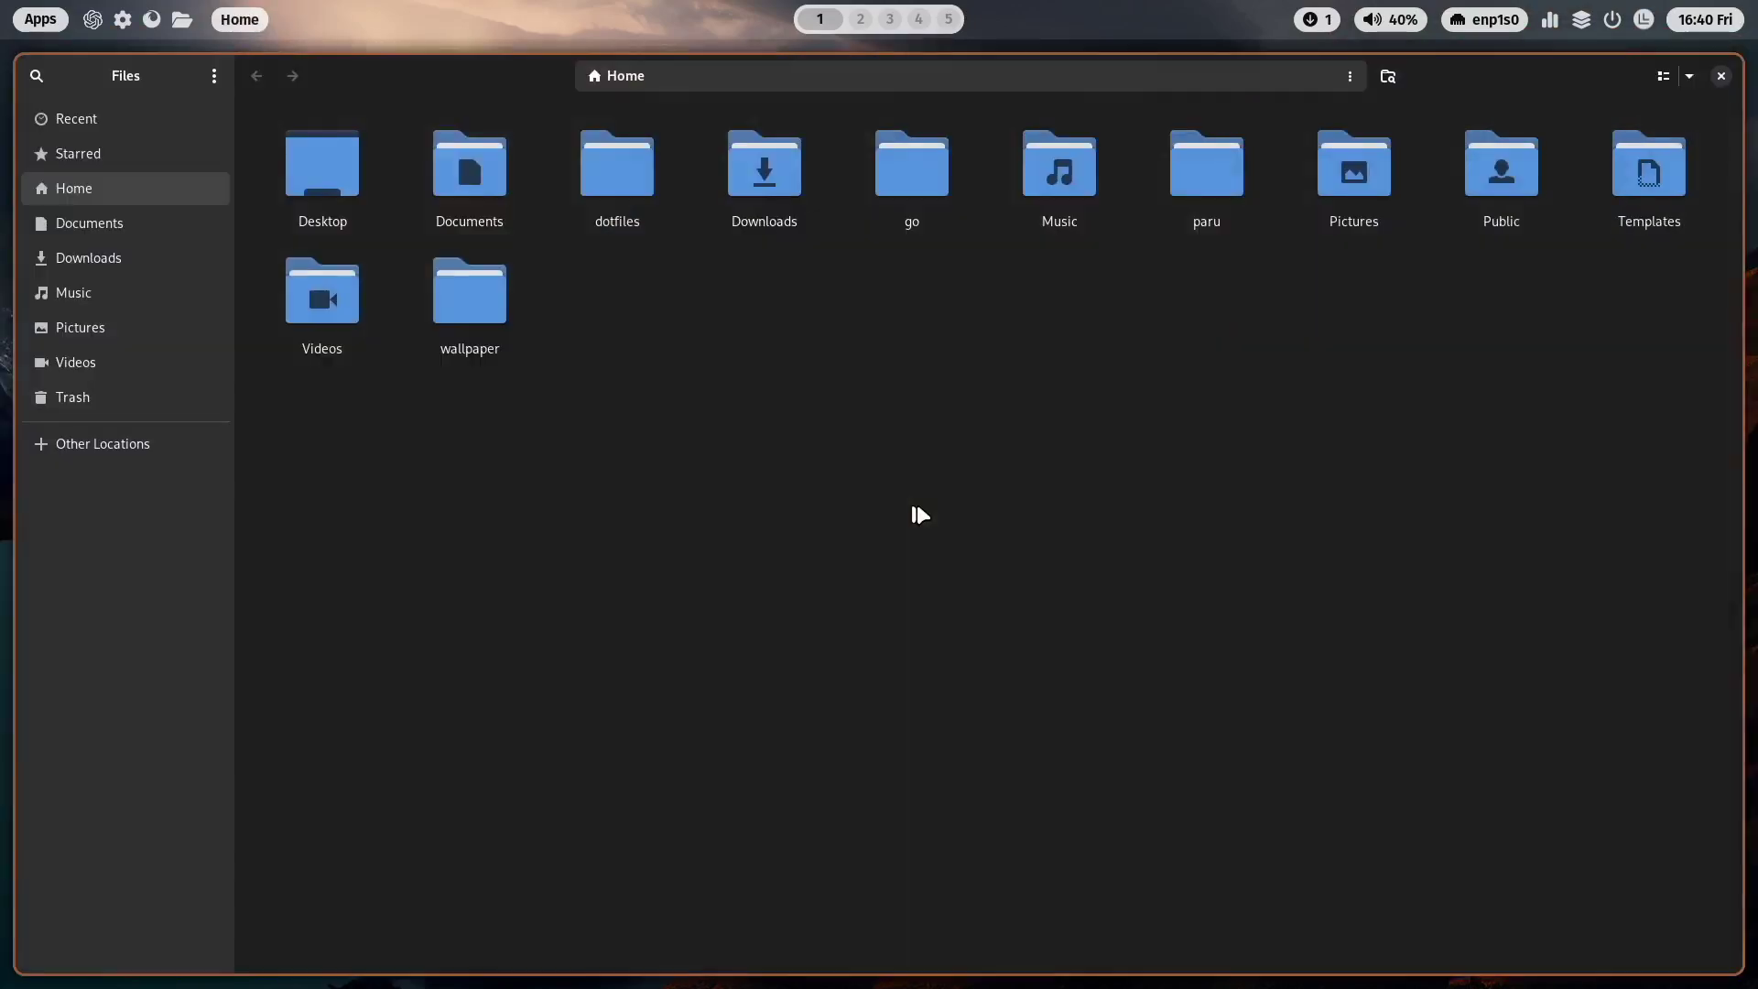
key(super+v)
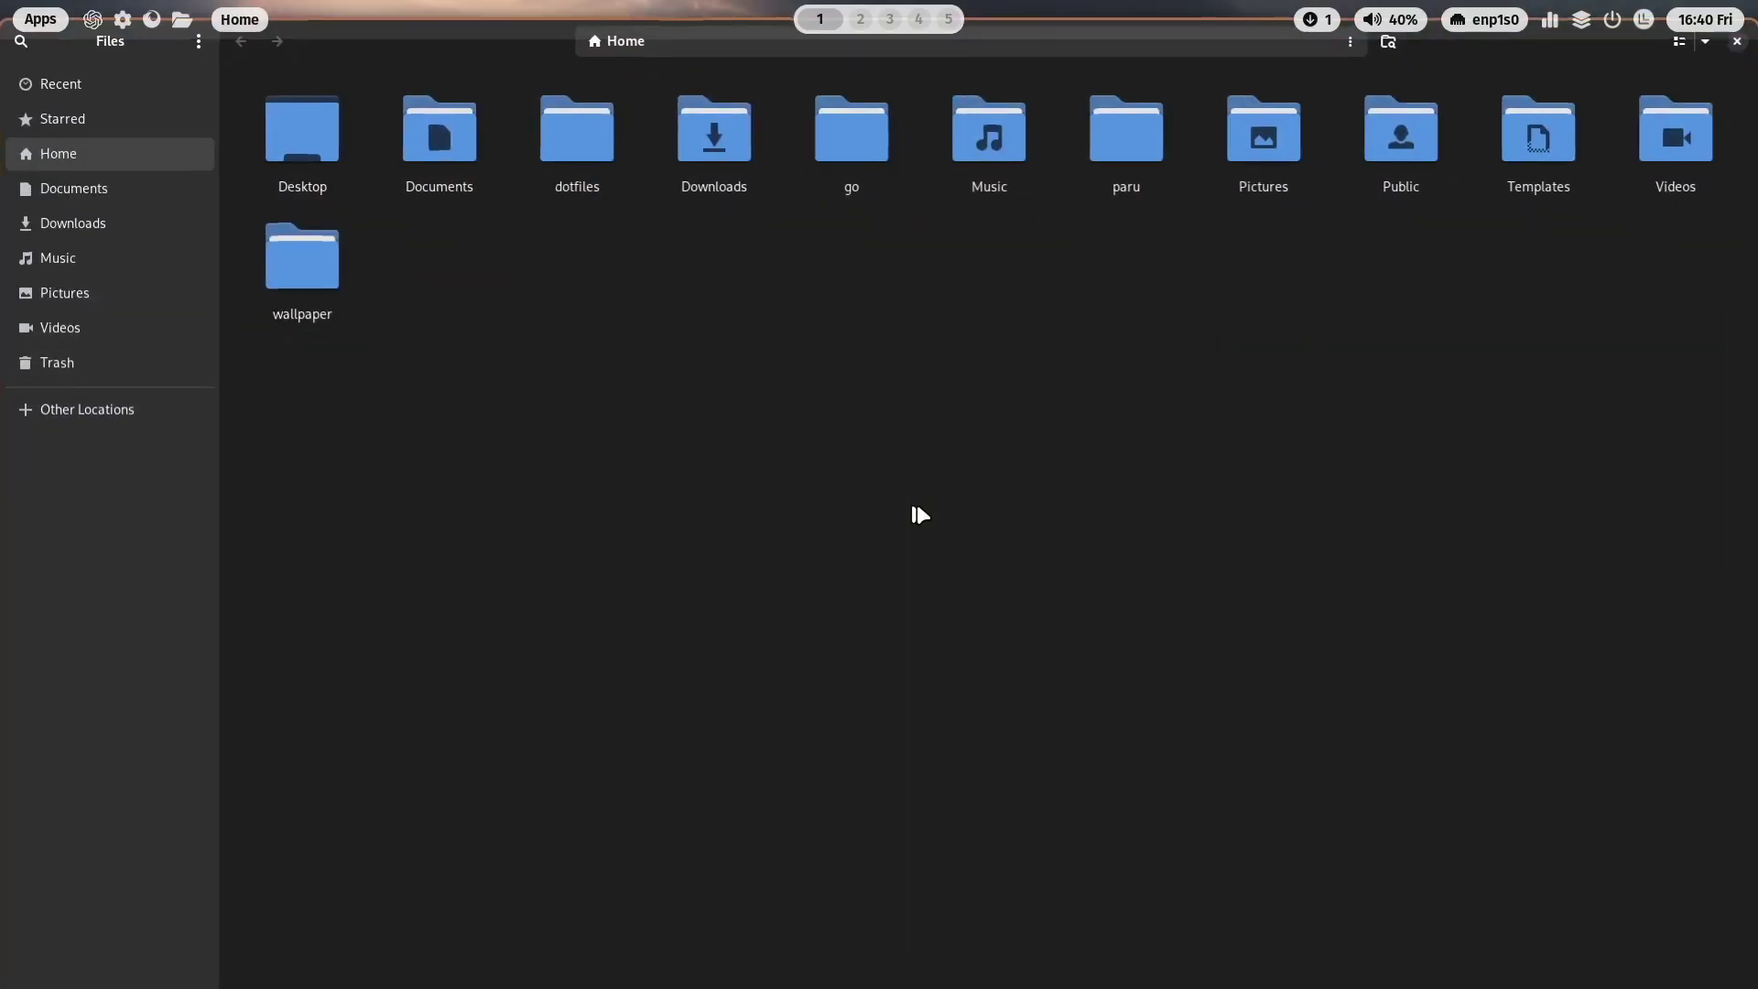
drag(1621, 898, 714, 436)
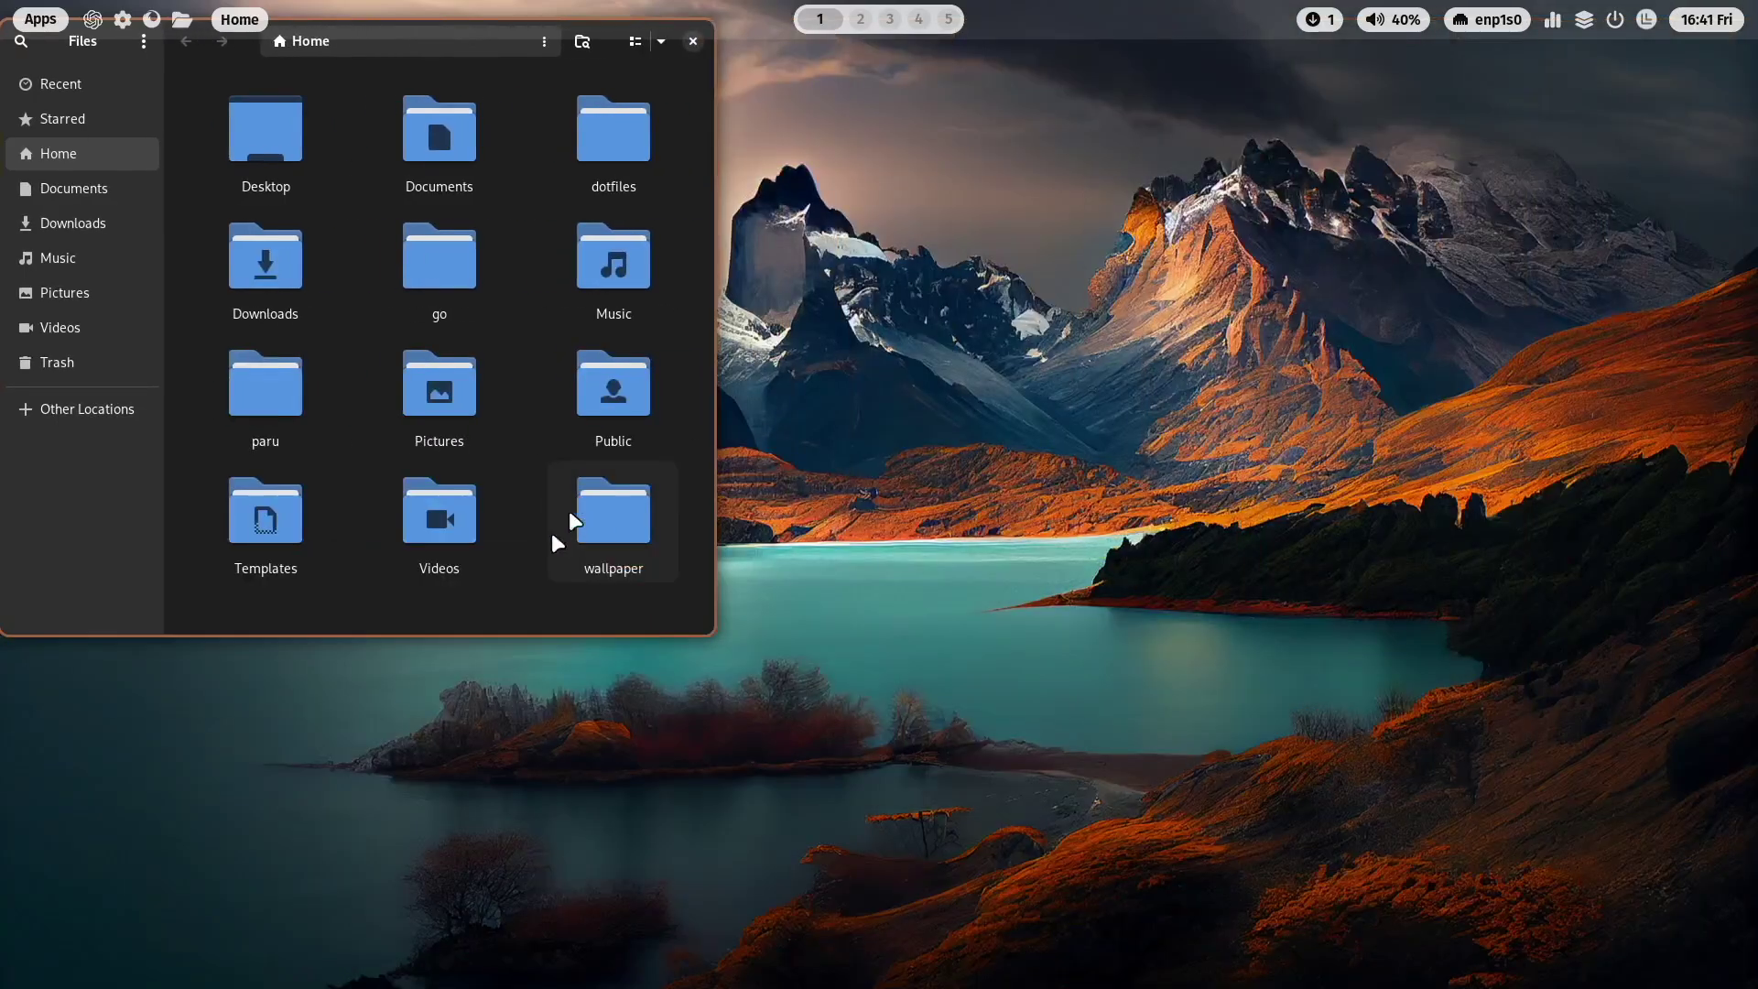
drag(512, 541, 609, 660)
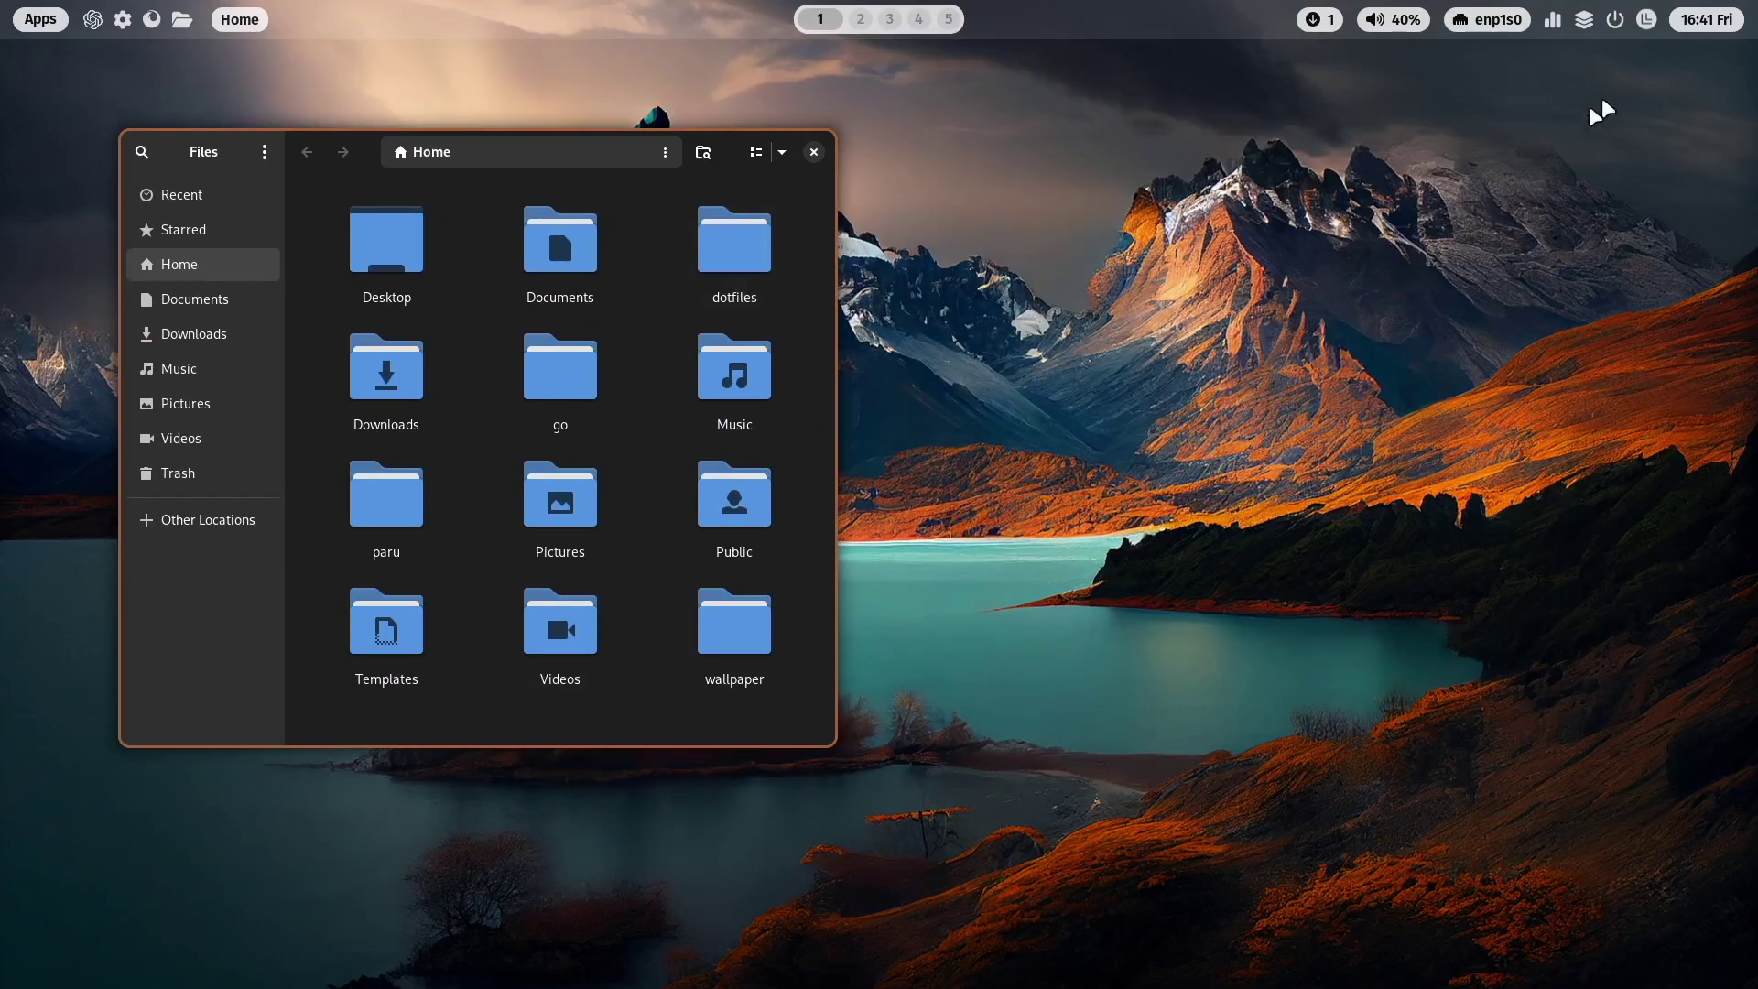
Step: Launch ML4W Welcome, Dotfiles Settings and Hyprland Settings one after another from the dashboard
click(1647, 20)
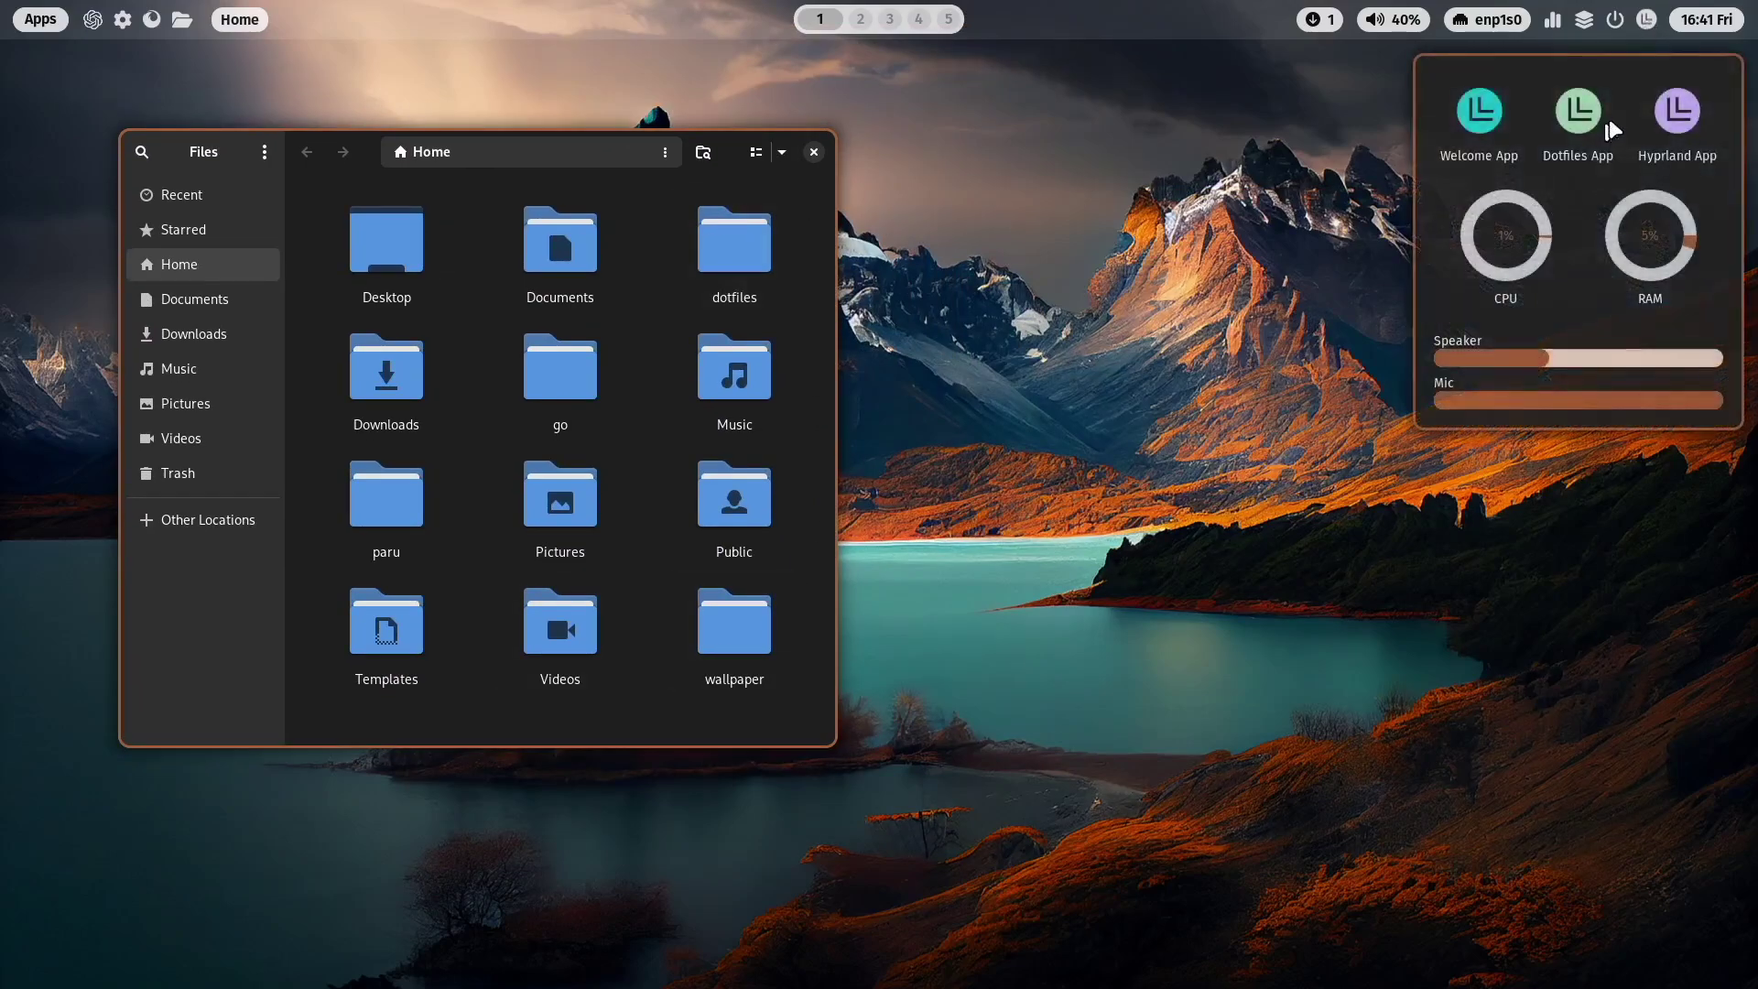
click(1483, 114)
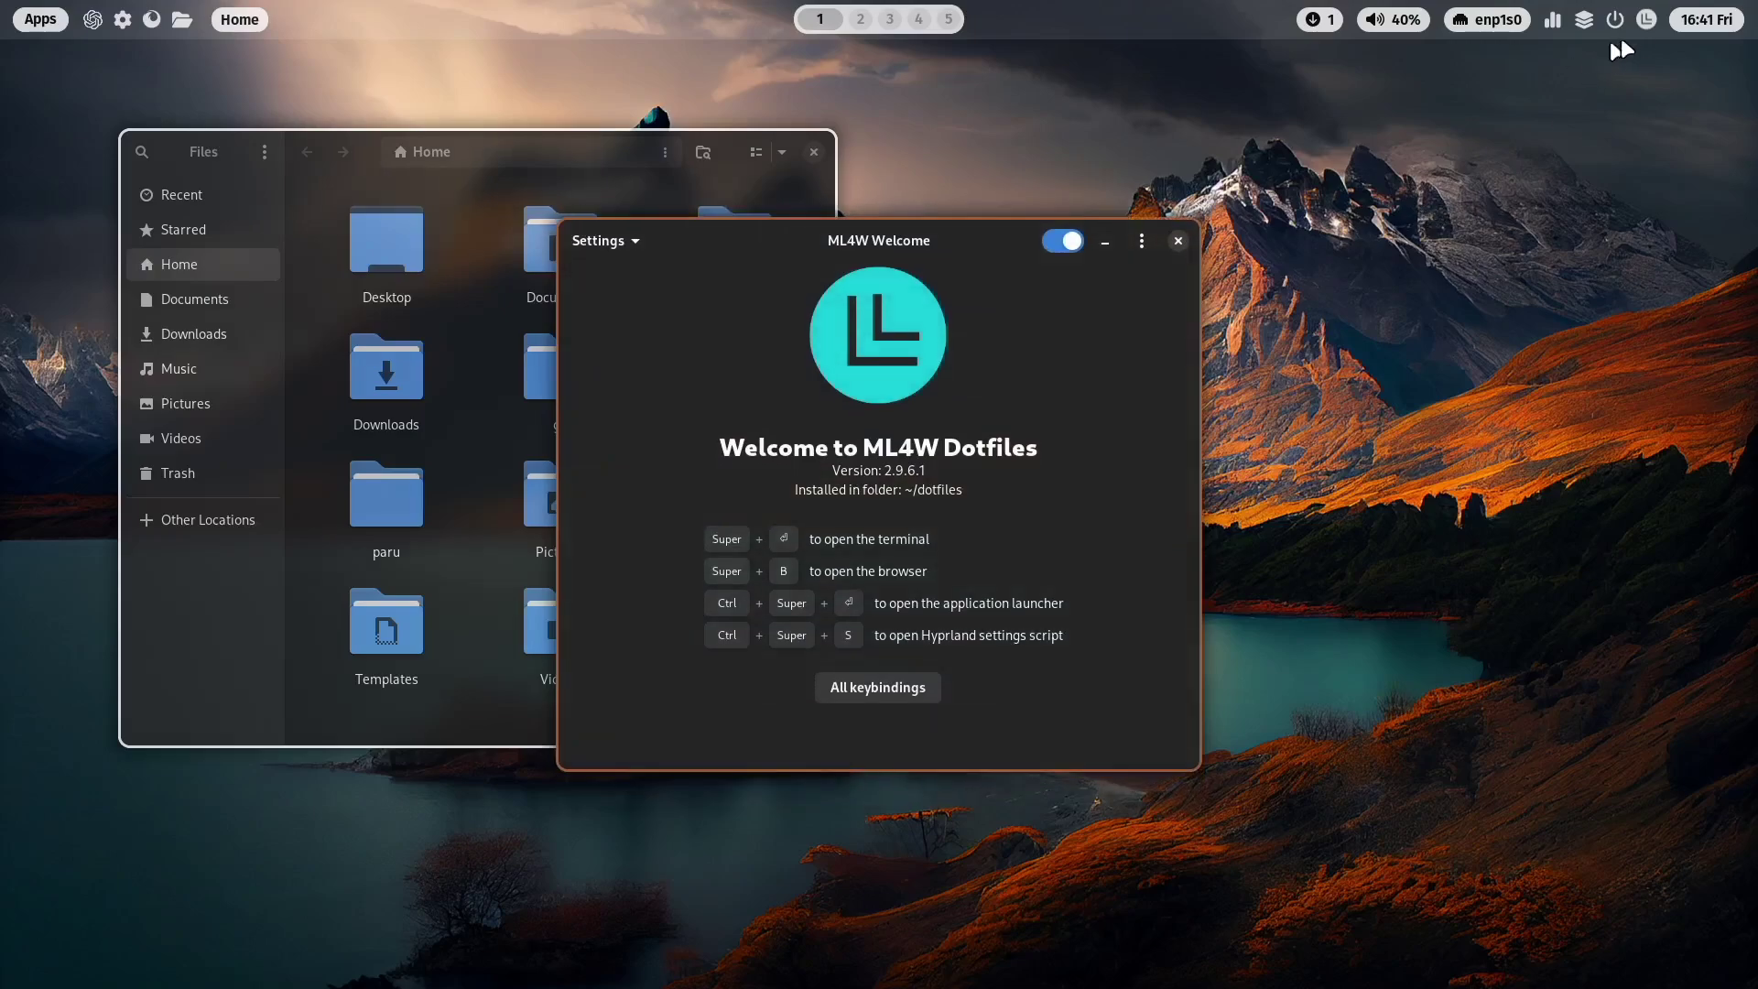
click(1647, 19)
click(1577, 115)
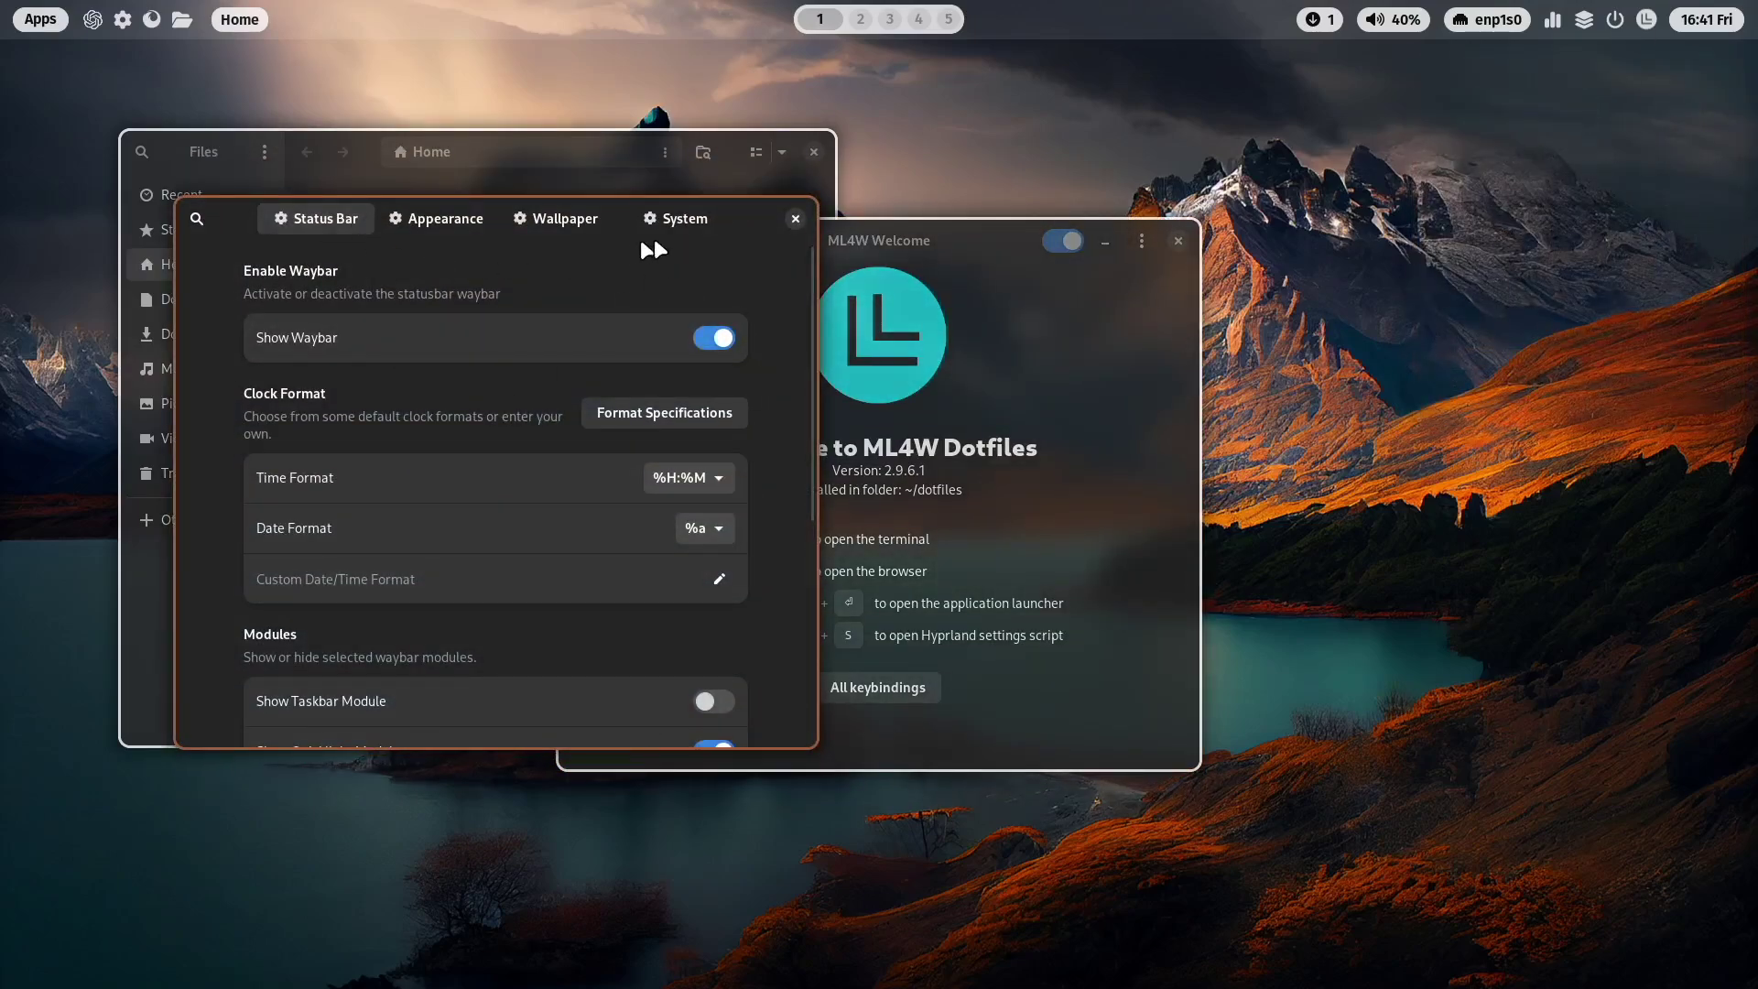
click(1647, 19)
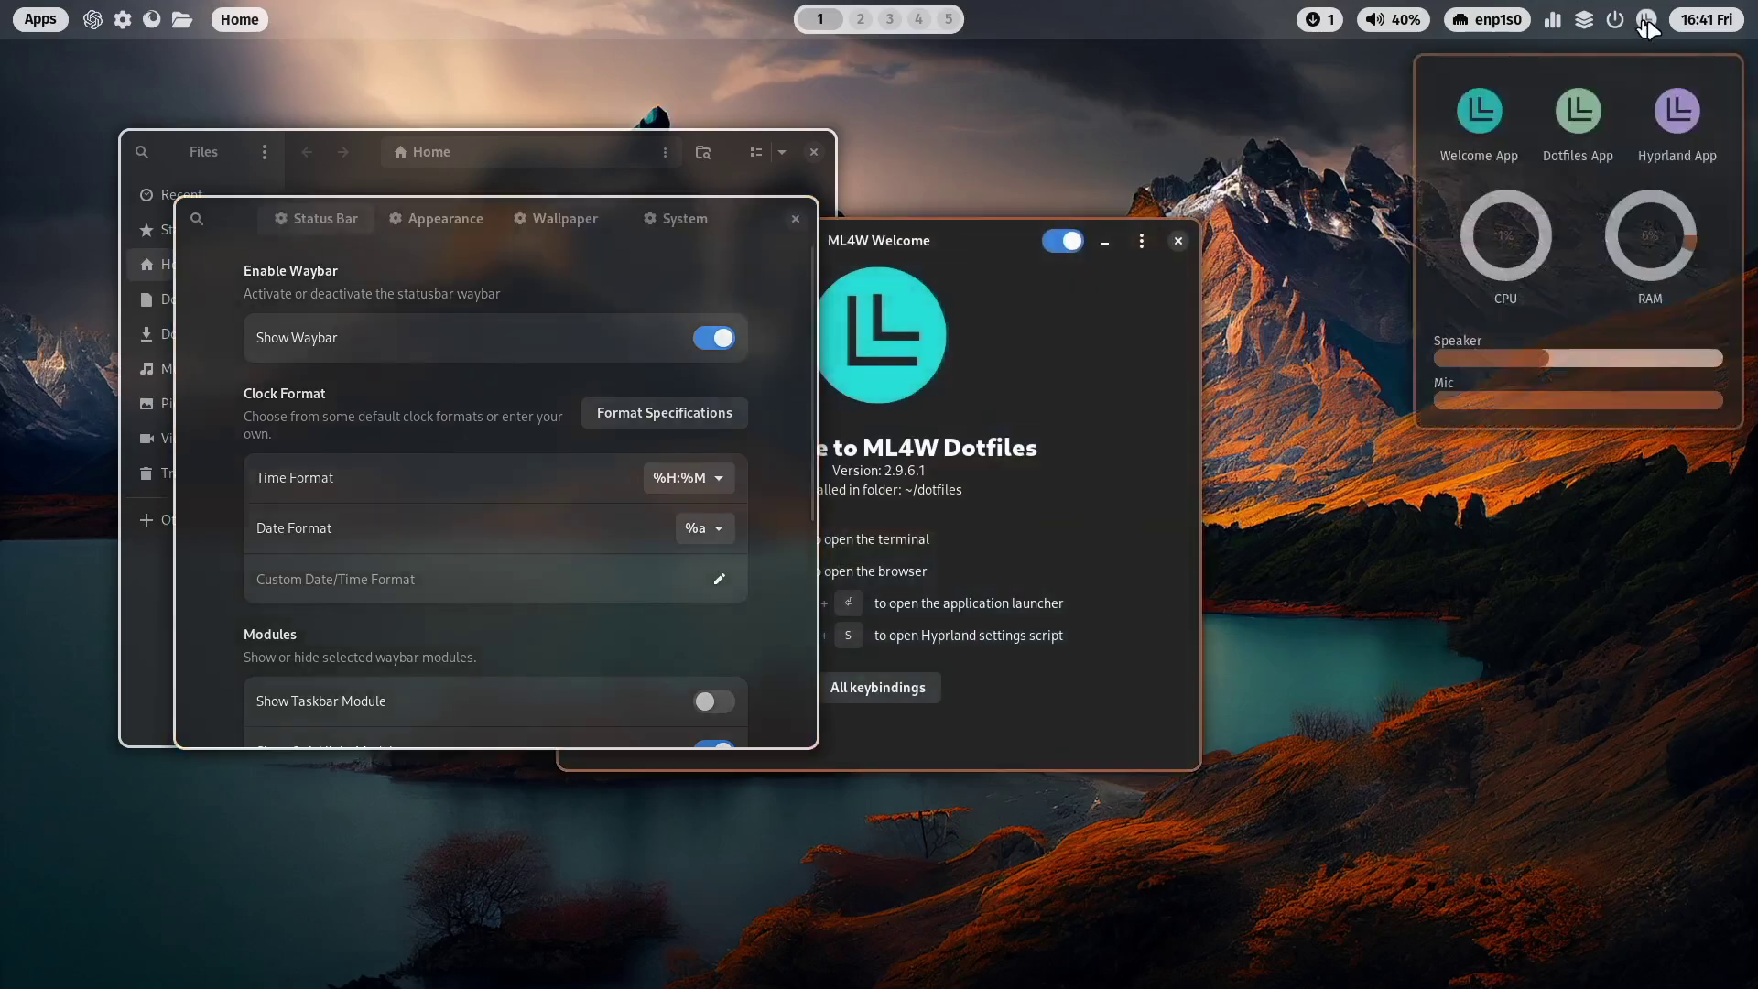
click(1677, 114)
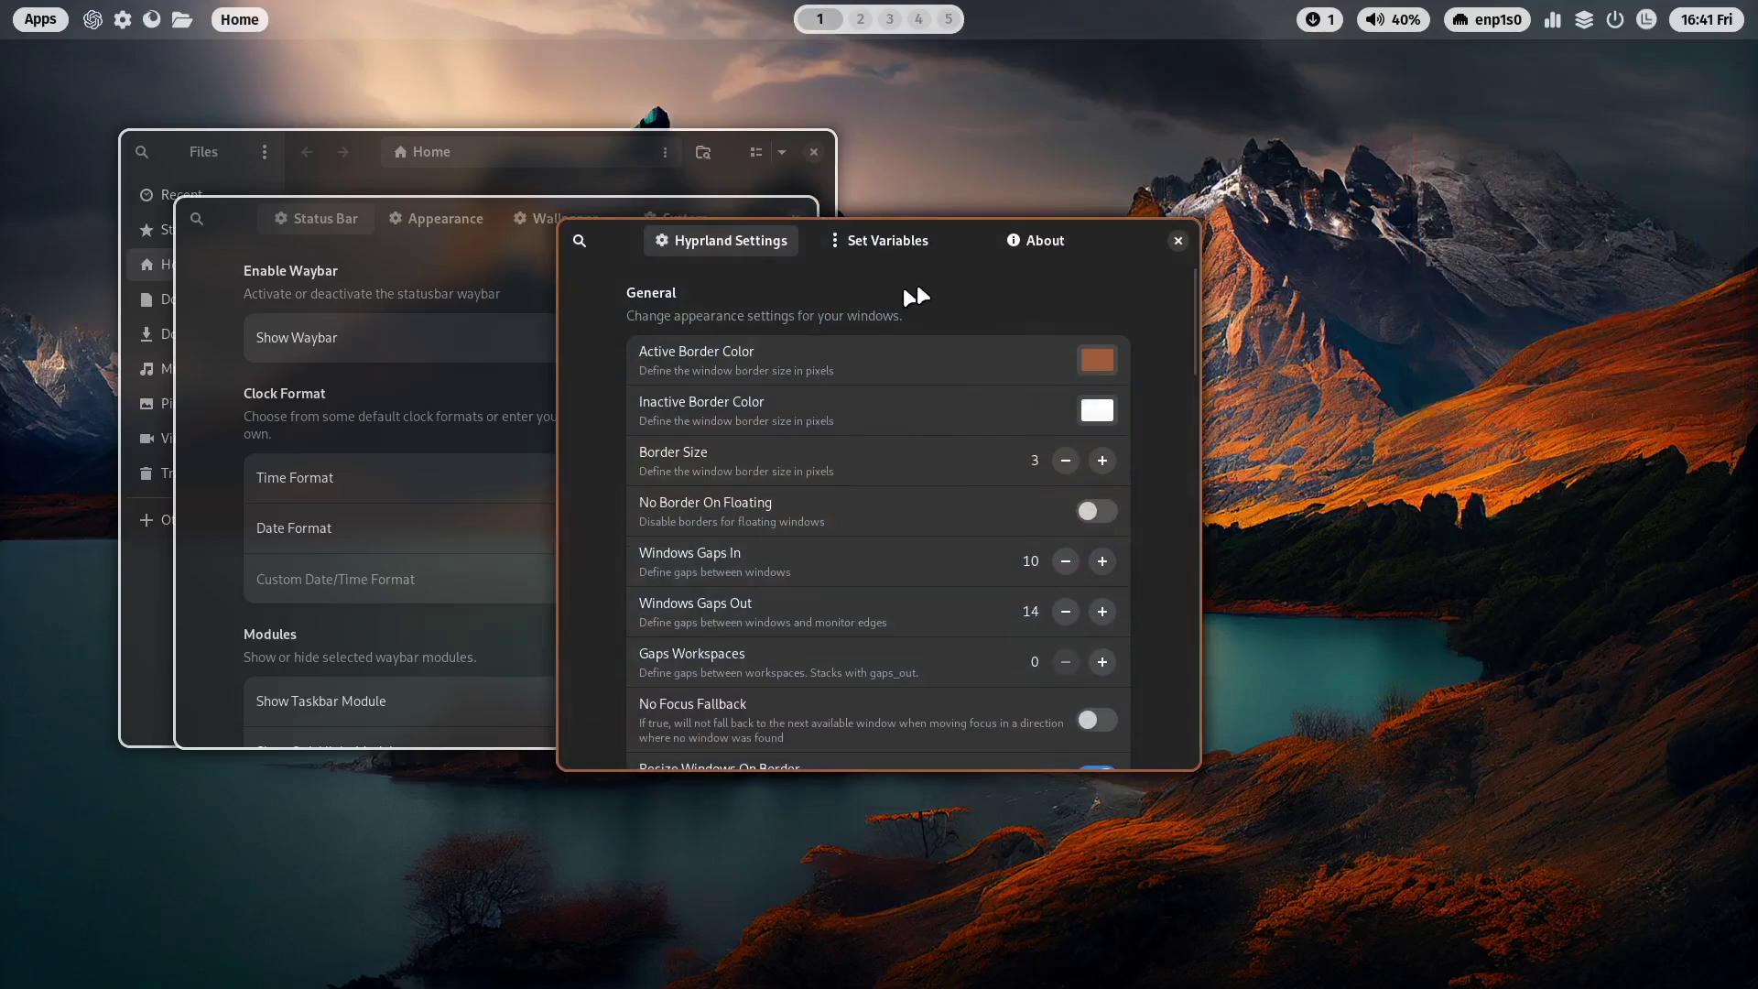
Step: Lower Border Size to 0 and raise Windows Gaps In to 17
click(1066, 461)
click(1066, 461)
click(1066, 460)
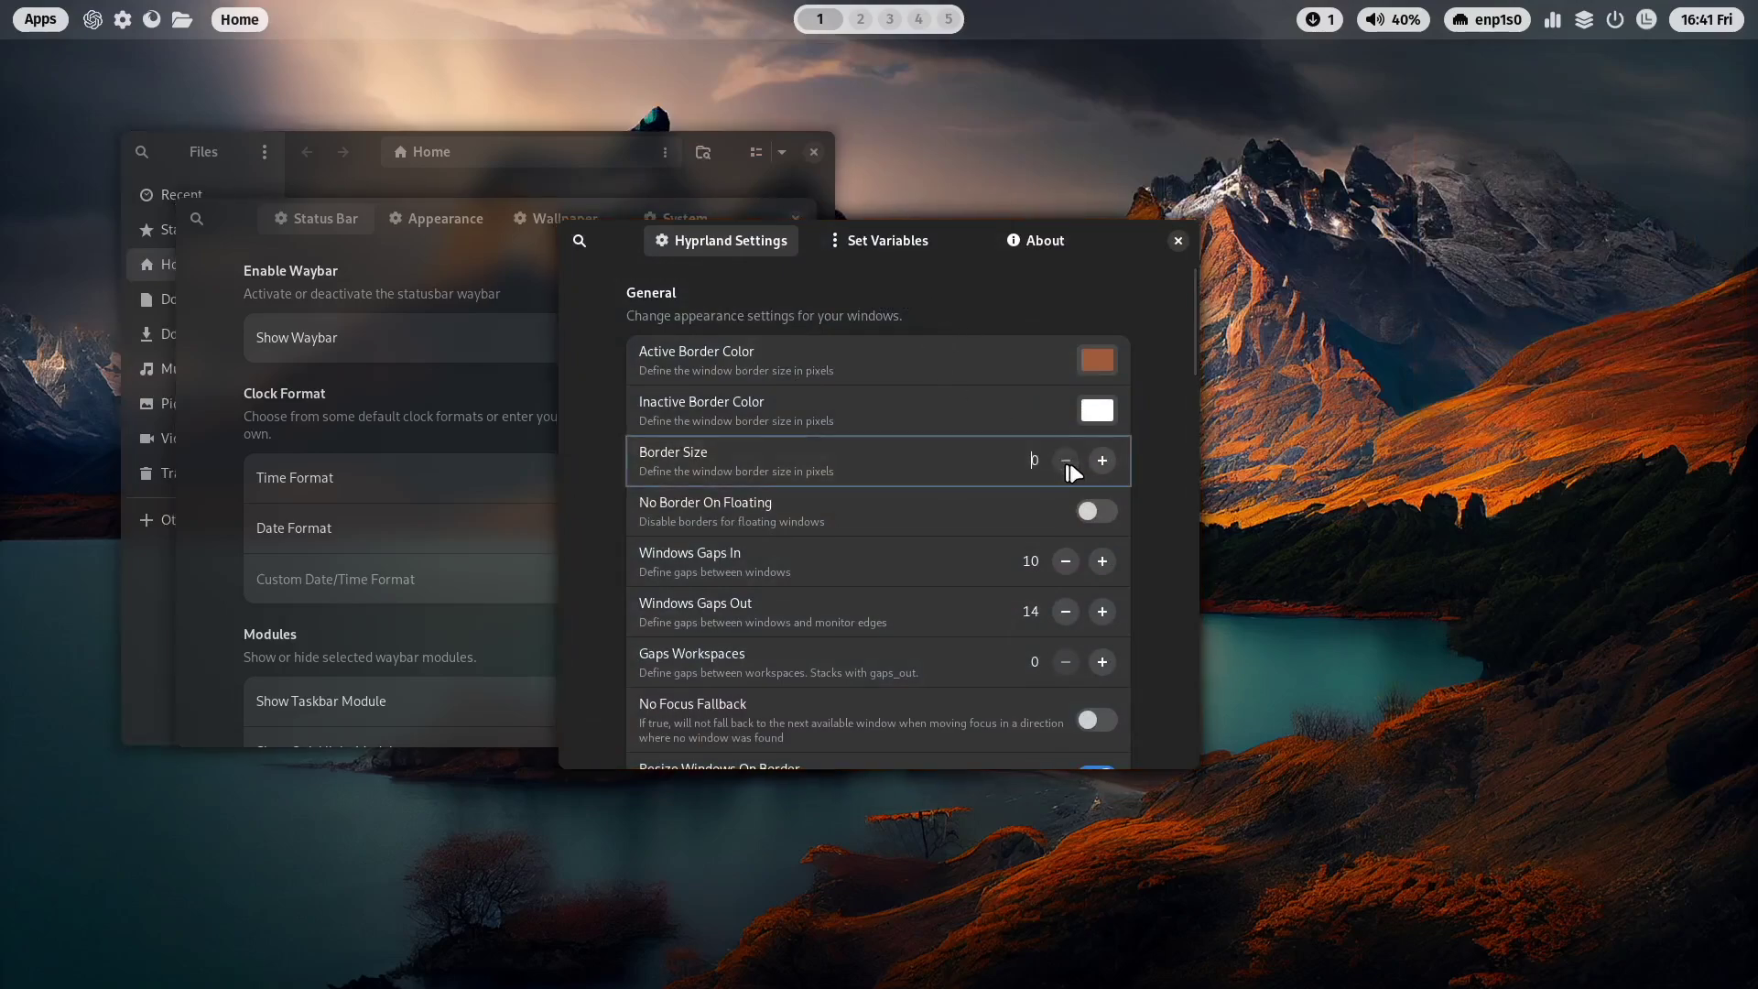
click(1102, 560)
click(1102, 560)
click(1102, 560)
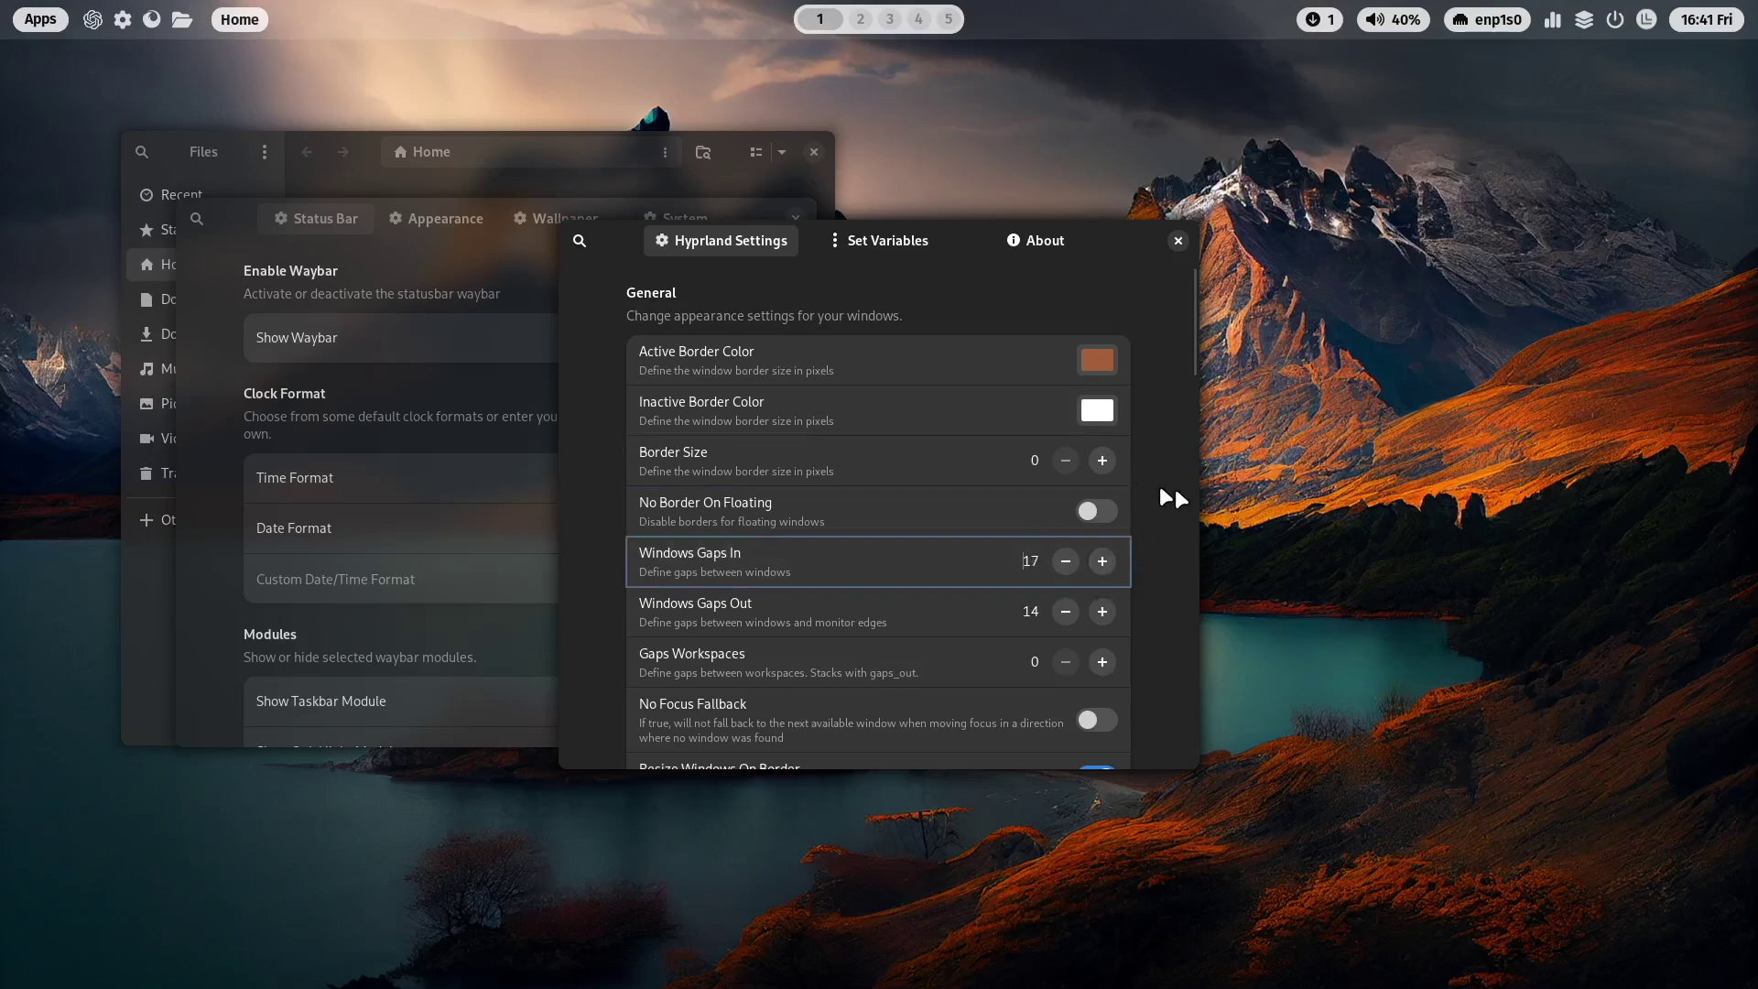
scroll(1163, 490, down, 2)
scroll(1159, 478, up, 2)
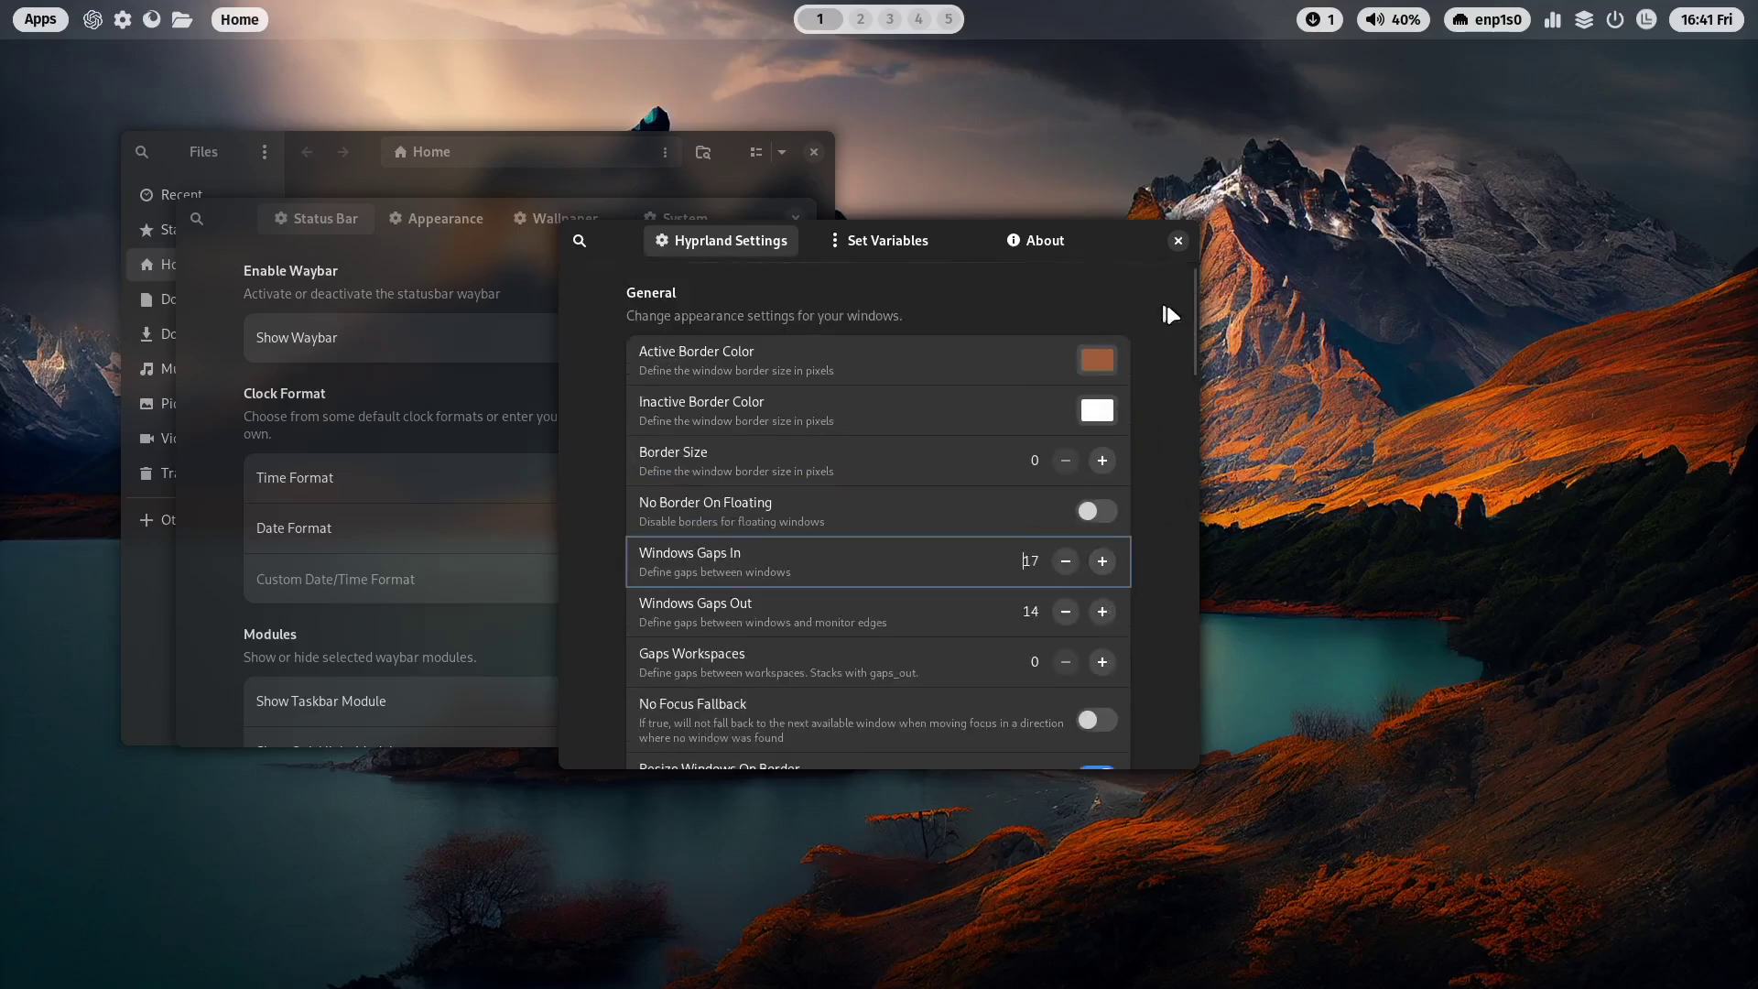